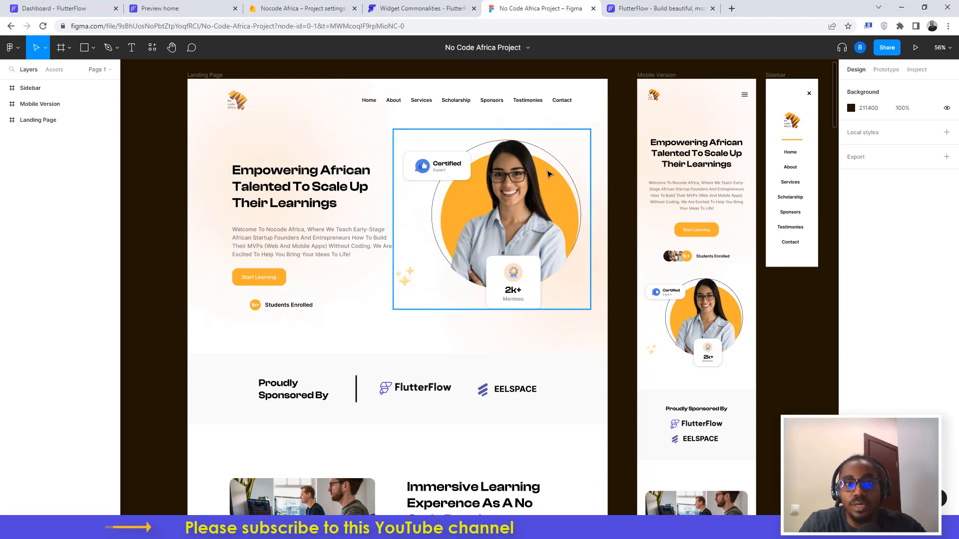
- Examine the Landing Page, Mobile Version and Sidebar frames of the No Code Africa Project design
key(Escape)
scroll(549, 173, right, 5)
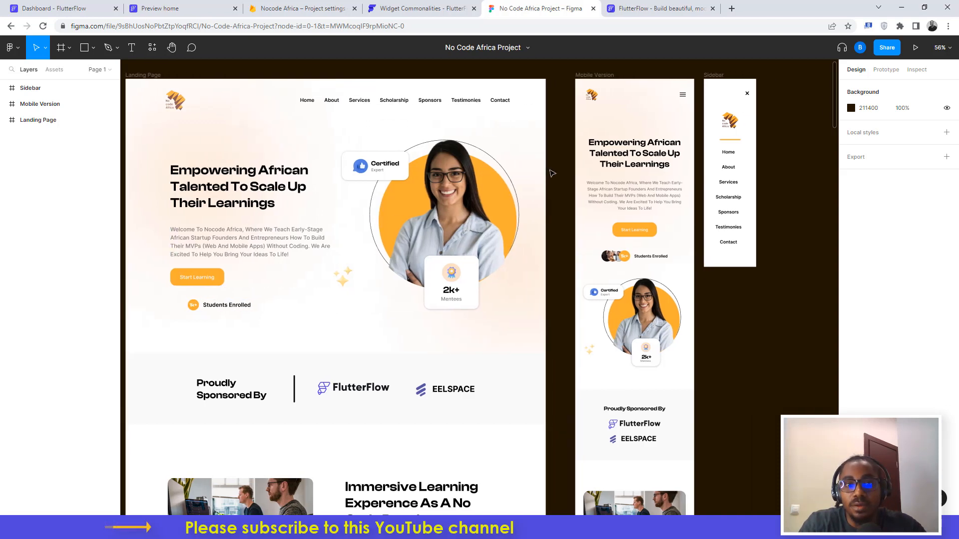
scroll(553, 171, left, 1)
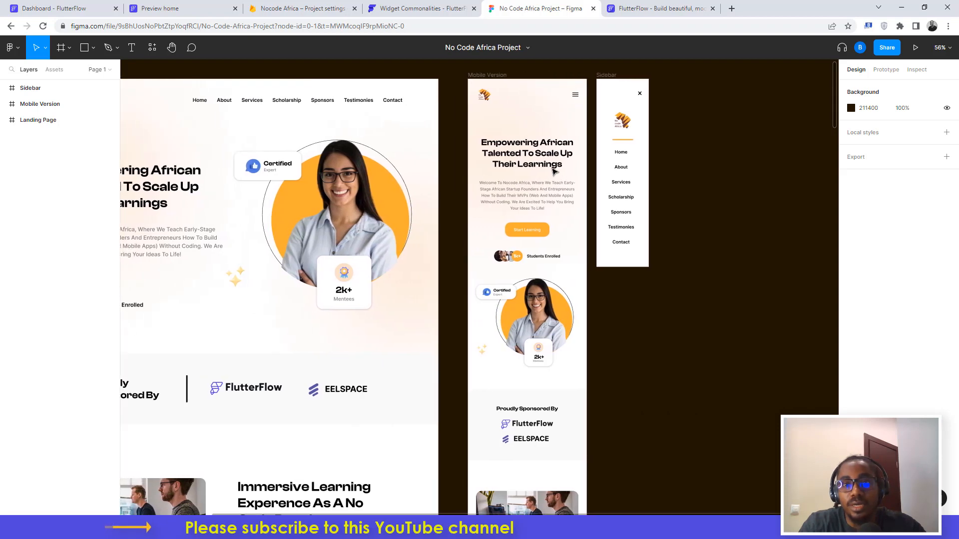
scroll(590, 102, right, 1)
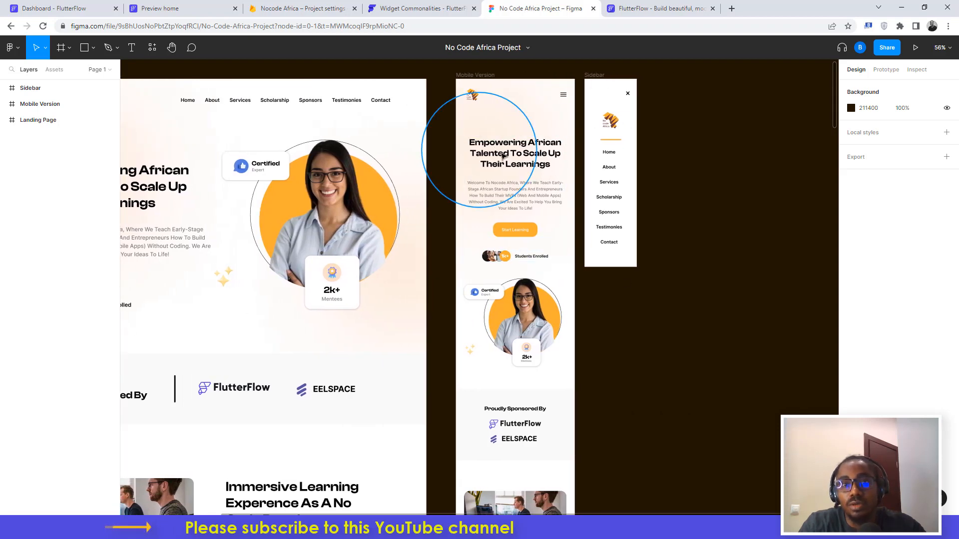
scroll(539, 345, left, 7)
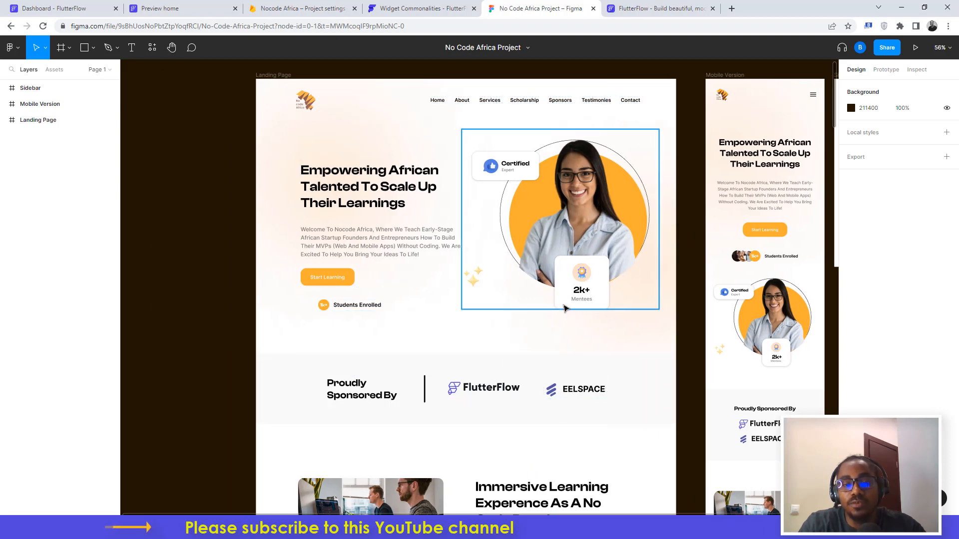
scroll(631, 240, right, 4)
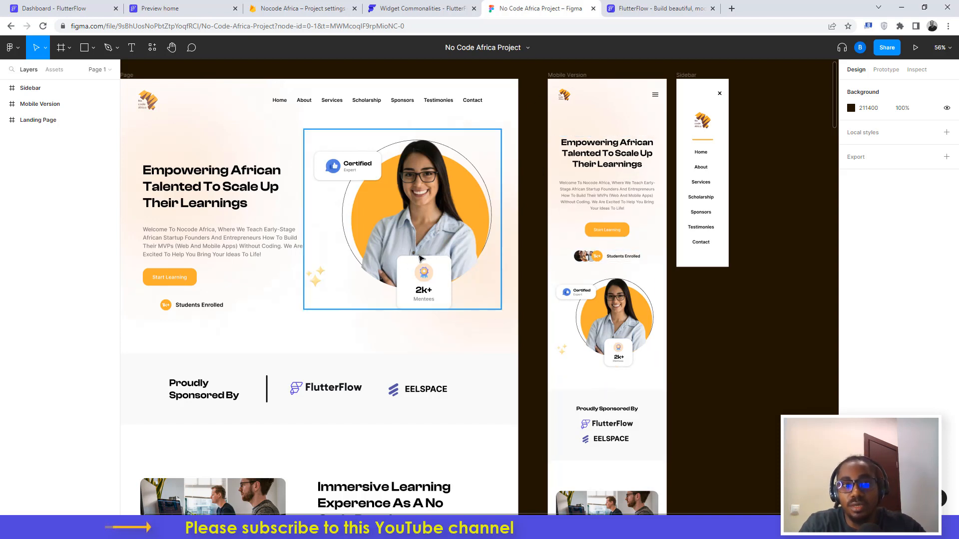
scroll(420, 258, left, 2)
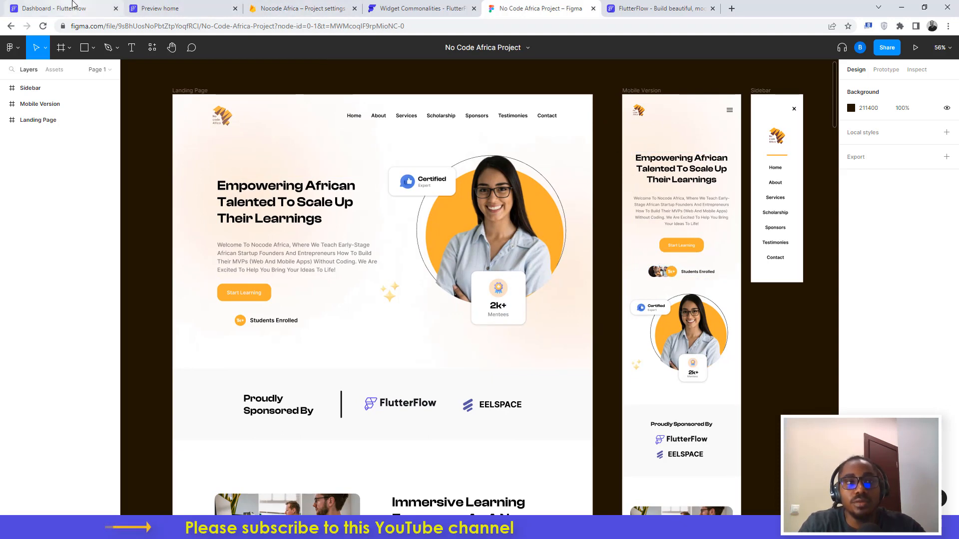
- Switch to the FlutterFlow dashboard and review the home page's desktop sections from the hero down to the footer
click(72, 4)
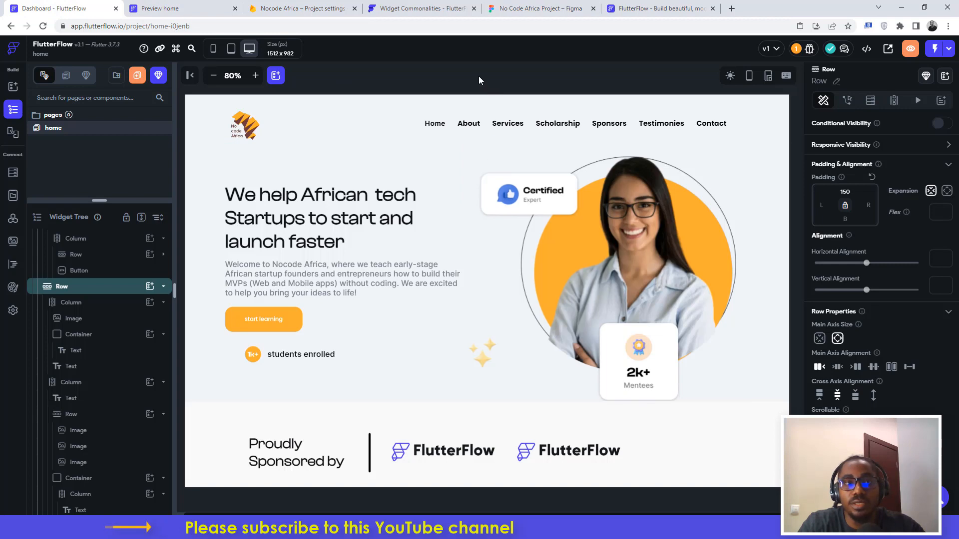
scroll(497, 268, down, 4)
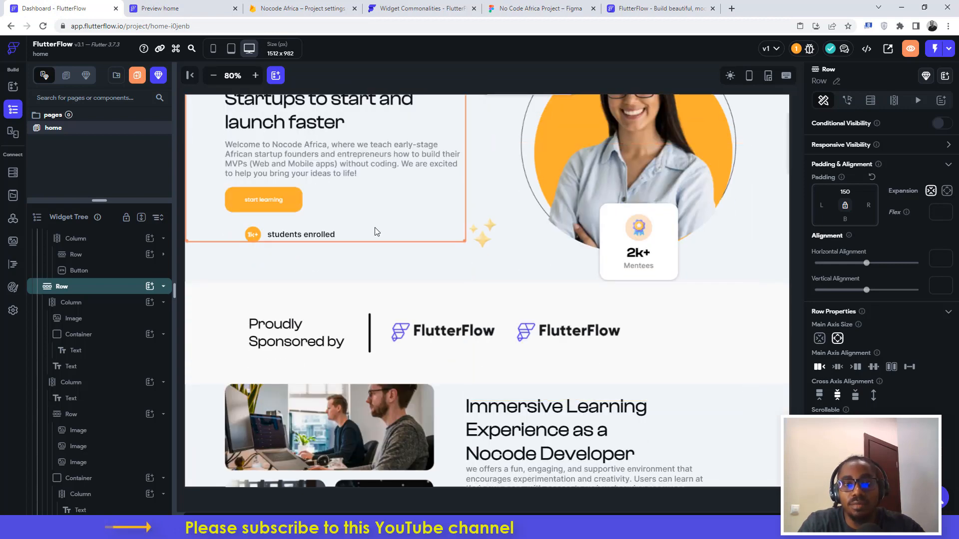
scroll(545, 262, down, 8)
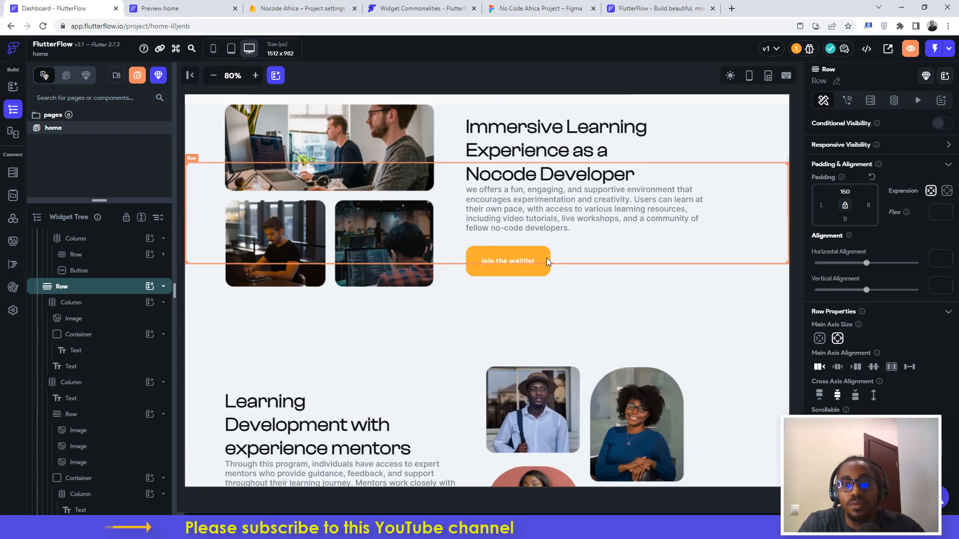
scroll(546, 252, down, 7)
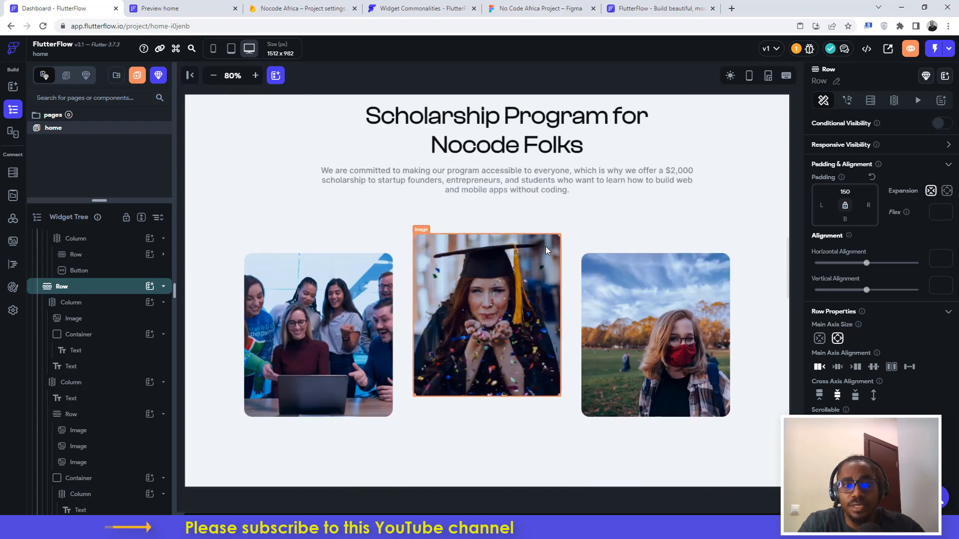
scroll(546, 250, down, 3)
scroll(549, 253, down, 9)
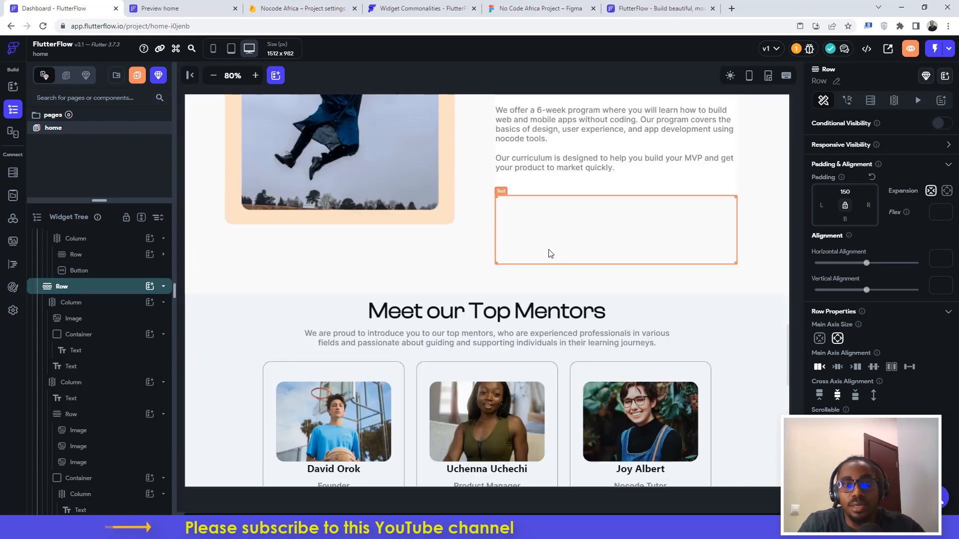
scroll(550, 252, down, 3)
scroll(547, 269, up, 1)
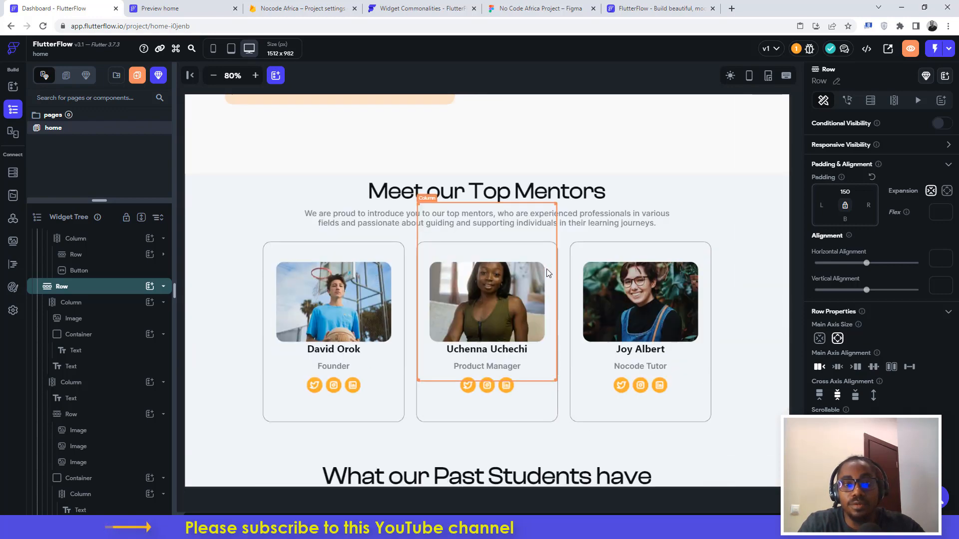
scroll(547, 268, down, 2)
scroll(550, 272, down, 2)
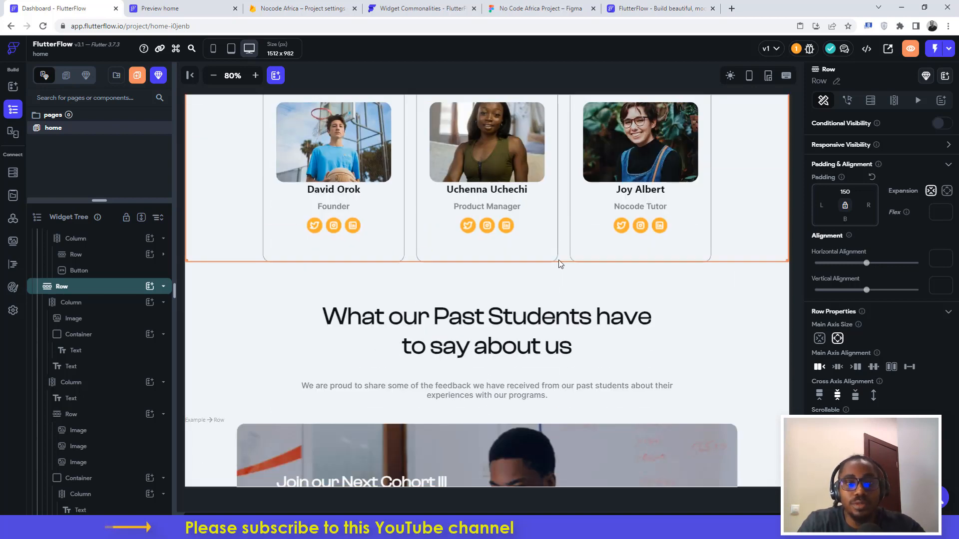
scroll(566, 272, down, 6)
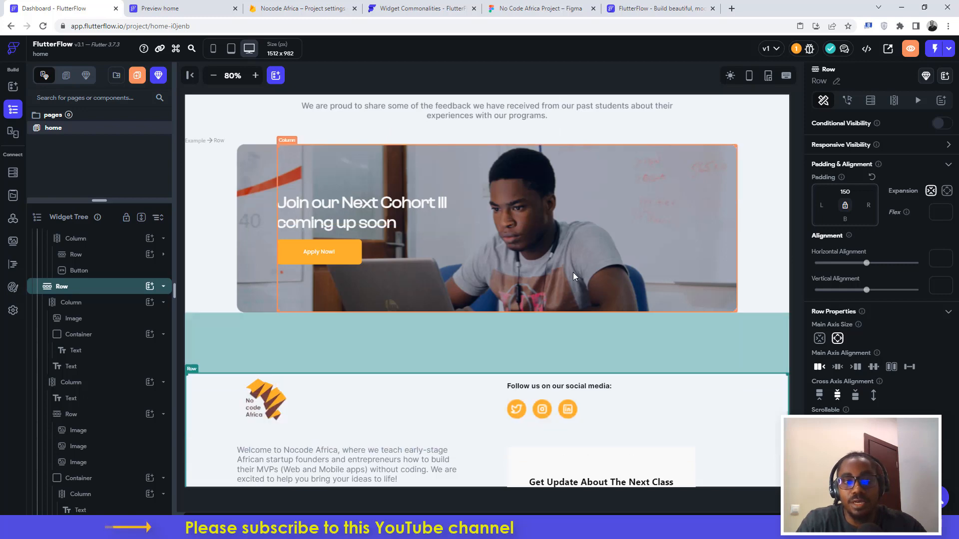
scroll(544, 270, down, 2)
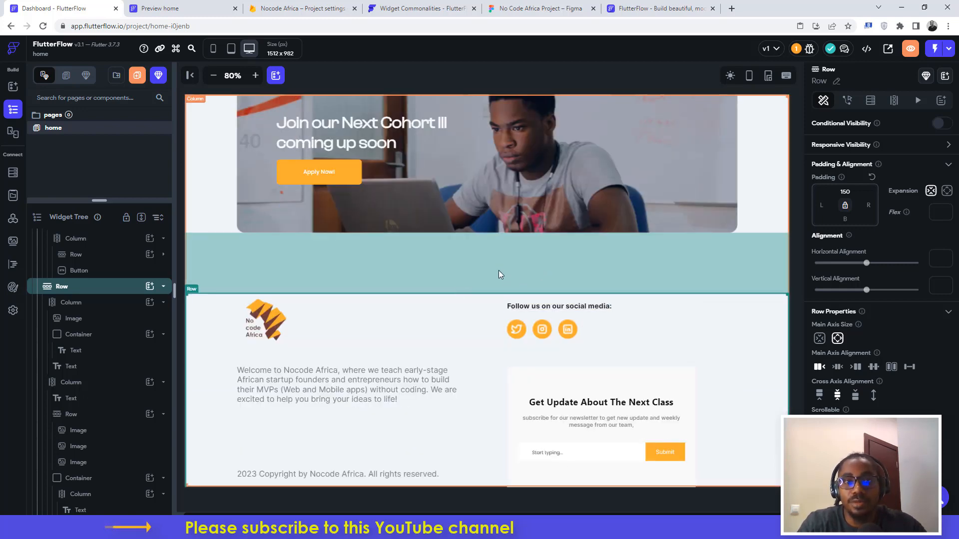
scroll(490, 266, down, 1)
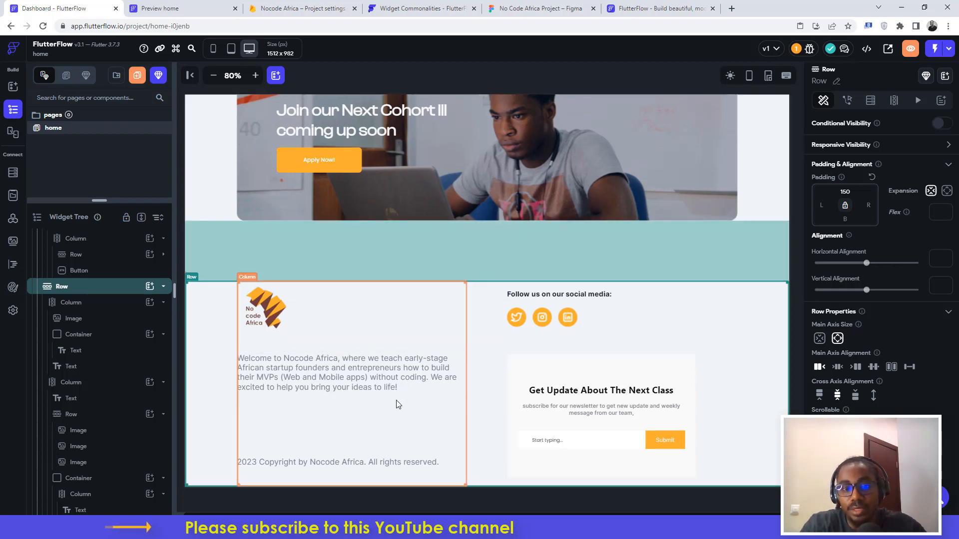
scroll(517, 265, up, 15)
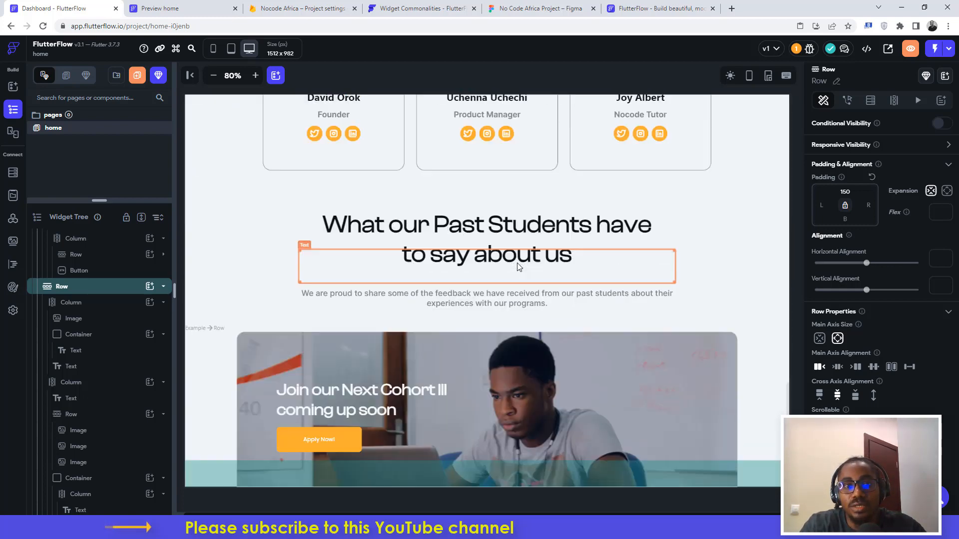
scroll(517, 263, up, 15)
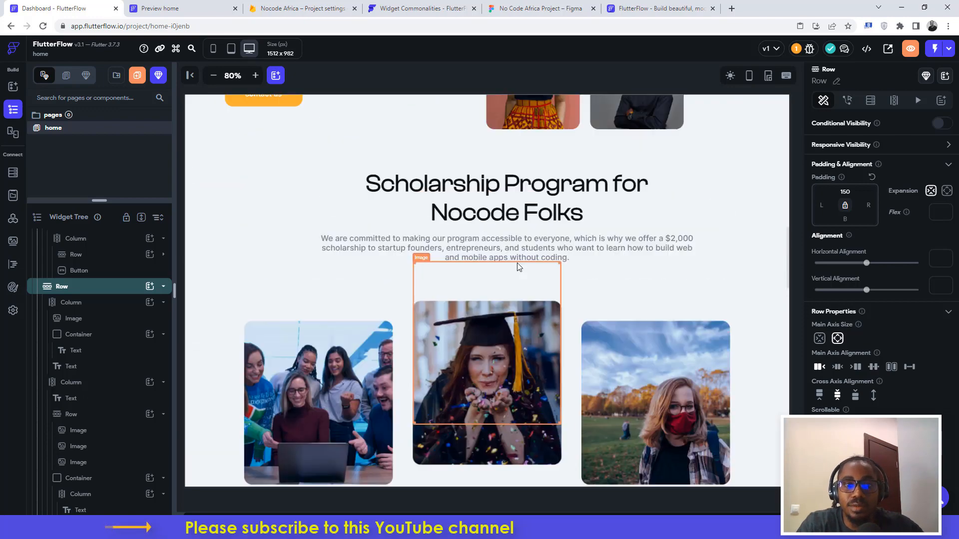
- Switch to the home page preview, set the device to iPhone 13 Pro Max and examine the page's mobile layout
click(215, 9)
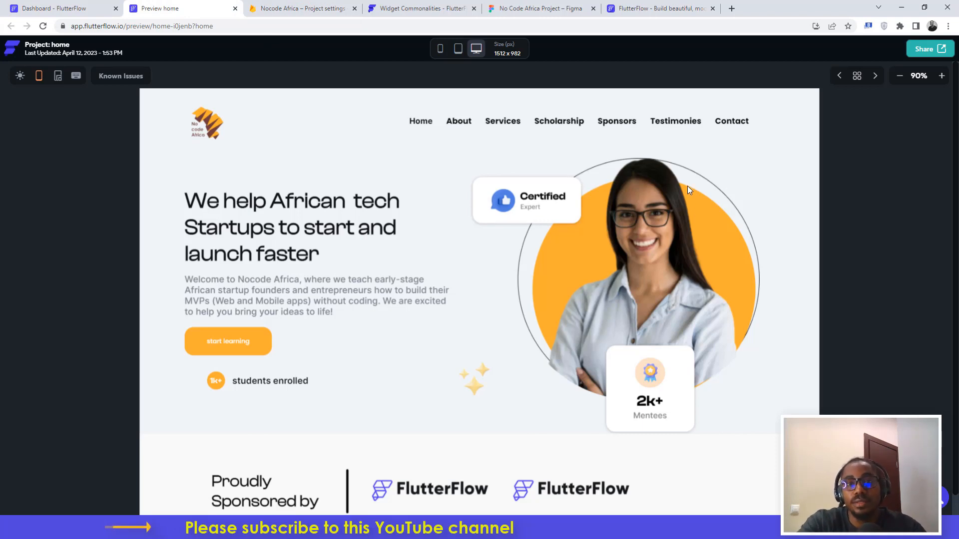
click(440, 49)
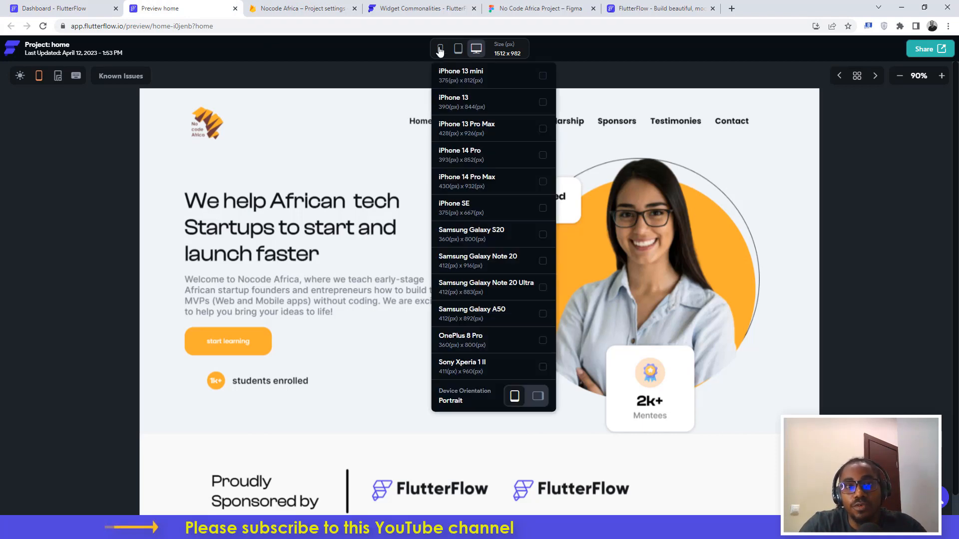
click(446, 128)
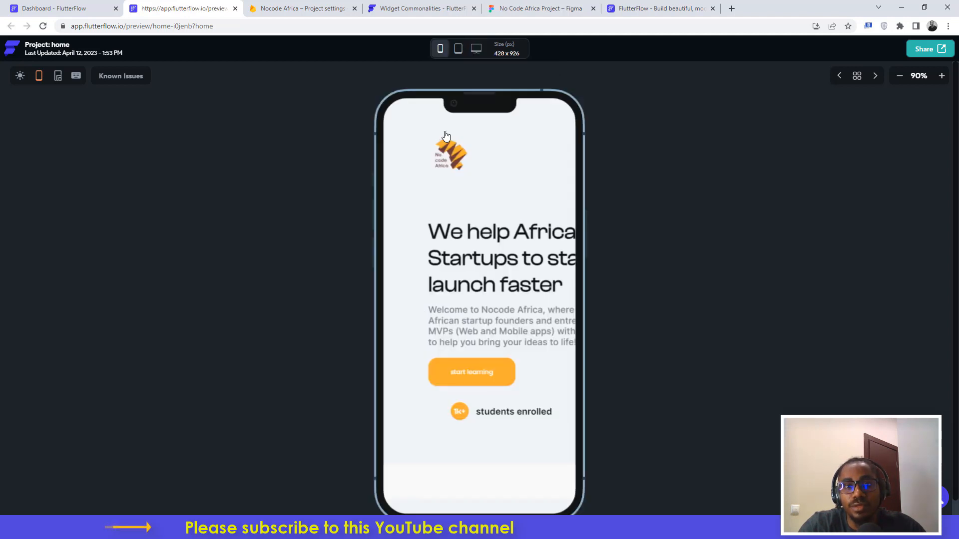
scroll(503, 266, down, 15)
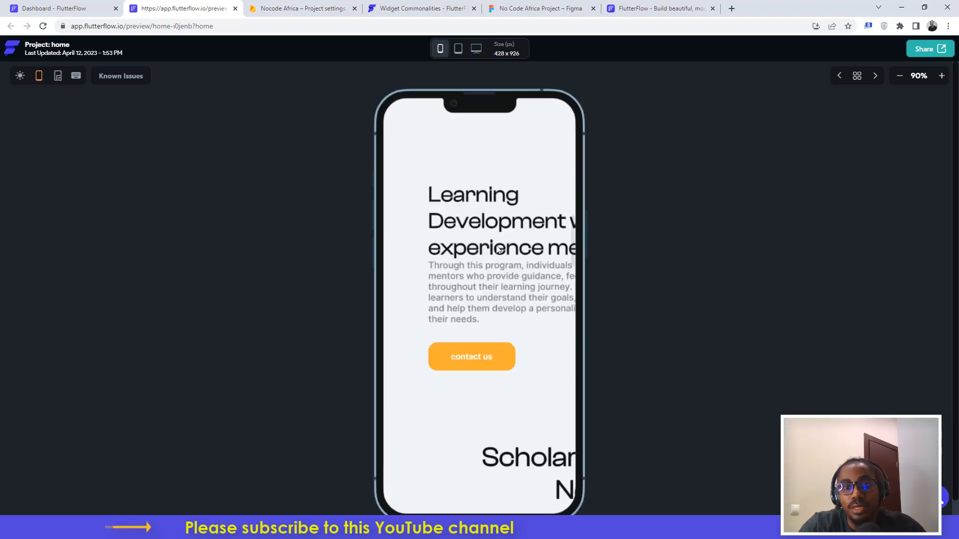
scroll(497, 245, up, 10)
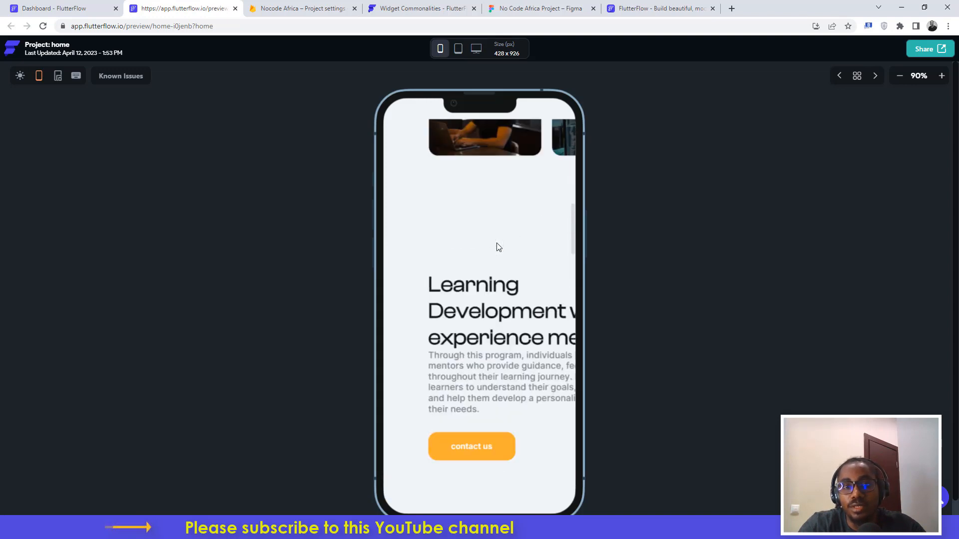
scroll(499, 243, up, 5)
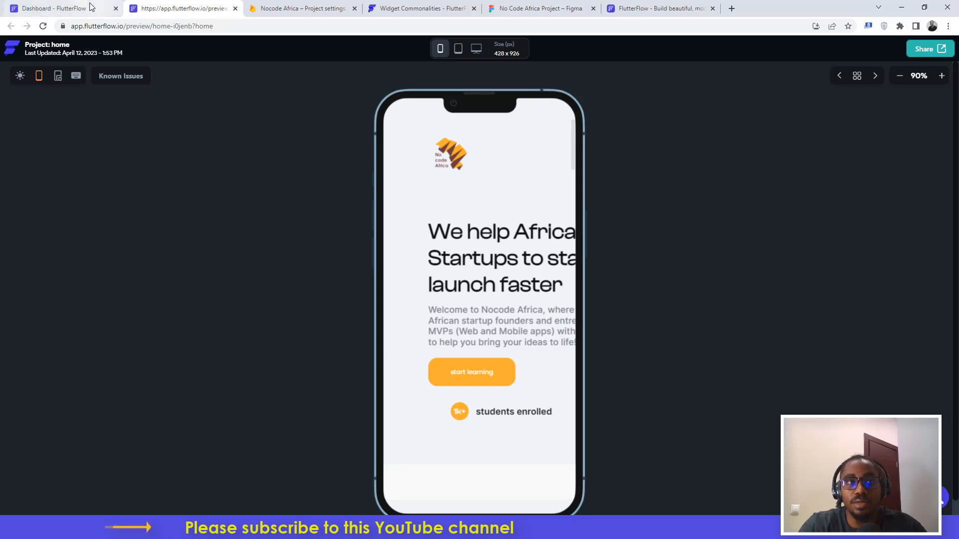
- Return to the FlutterFlow builder to view the home page's upper sections and compare them with the Figma design
click(75, 8)
scroll(568, 180, up, 5)
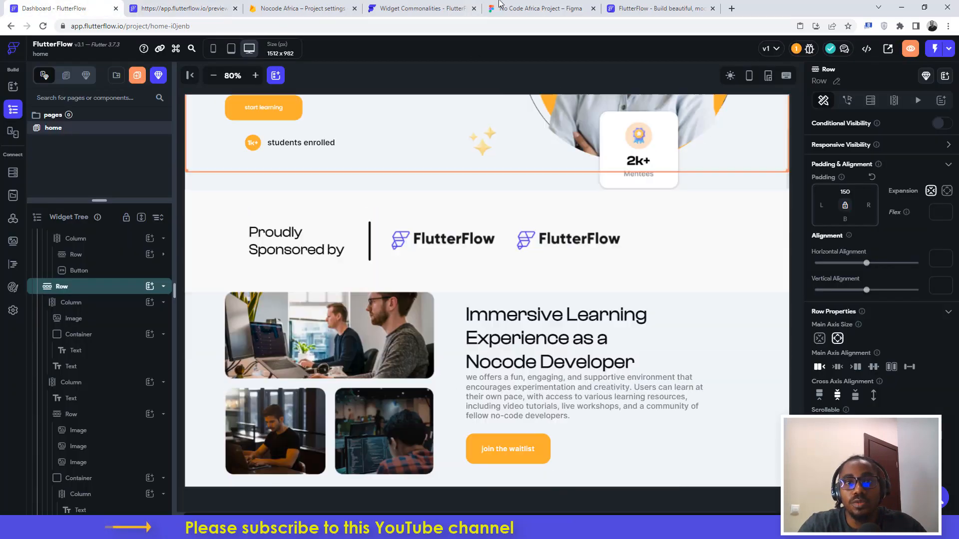
click(539, 8)
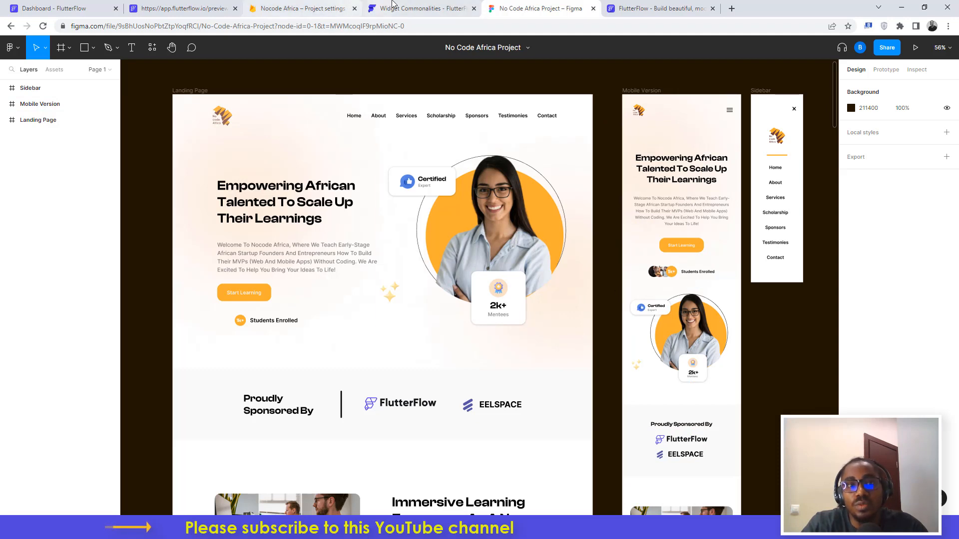
- Switch to the FlutterFlow Docs and read the Responsive Visibility section through its mobile and web examples
click(410, 8)
scroll(526, 194, down, 4)
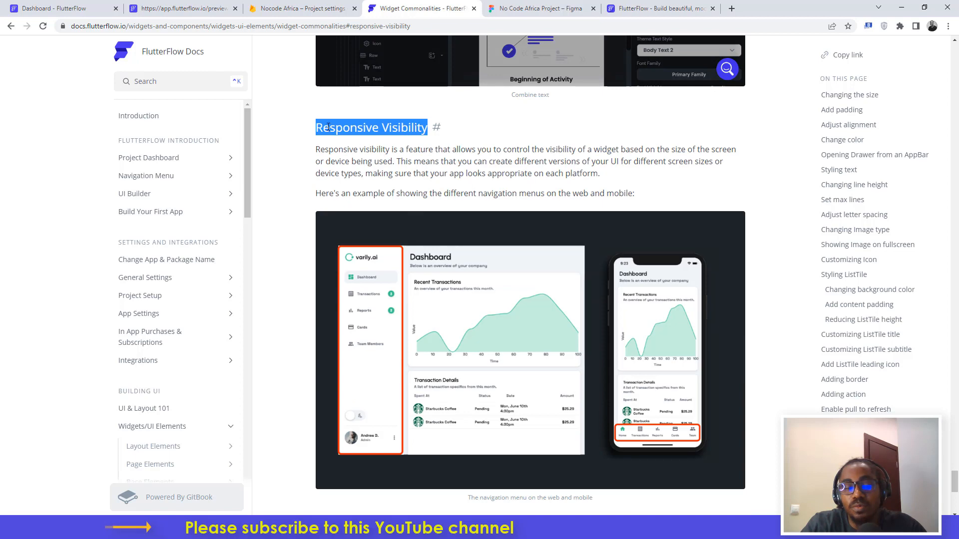
scroll(609, 247, down, 8)
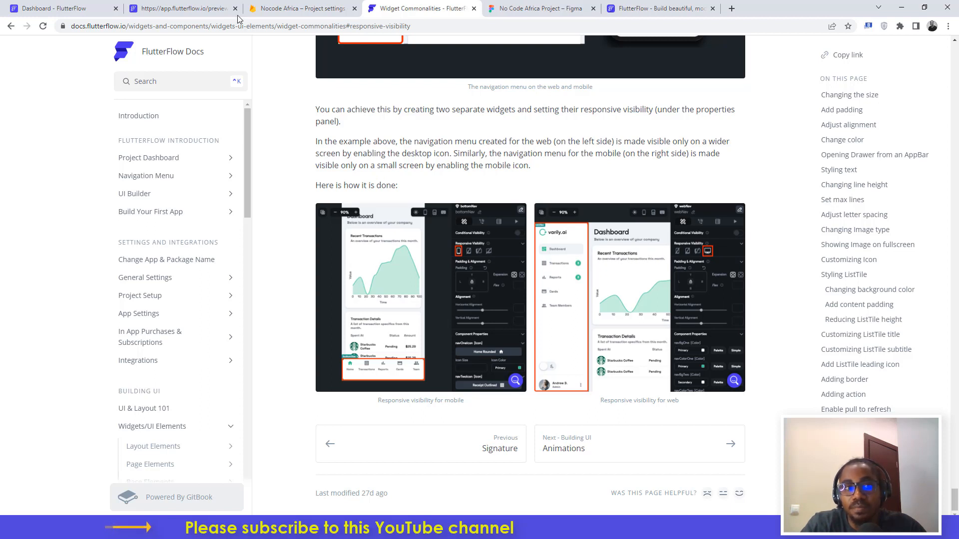
- Switch to the FlutterFlow phone preview and recheck the hero and sponsor sections
click(170, 9)
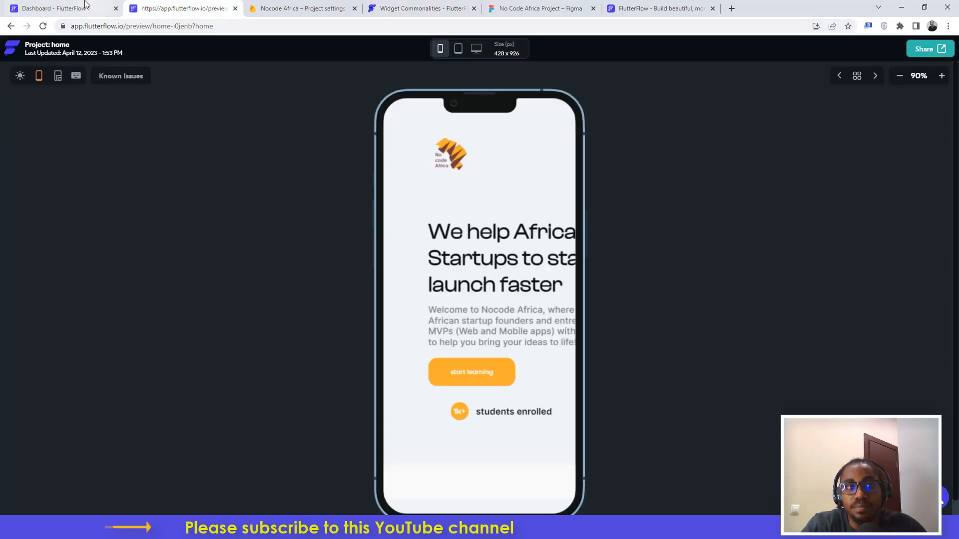
scroll(533, 280, down, 5)
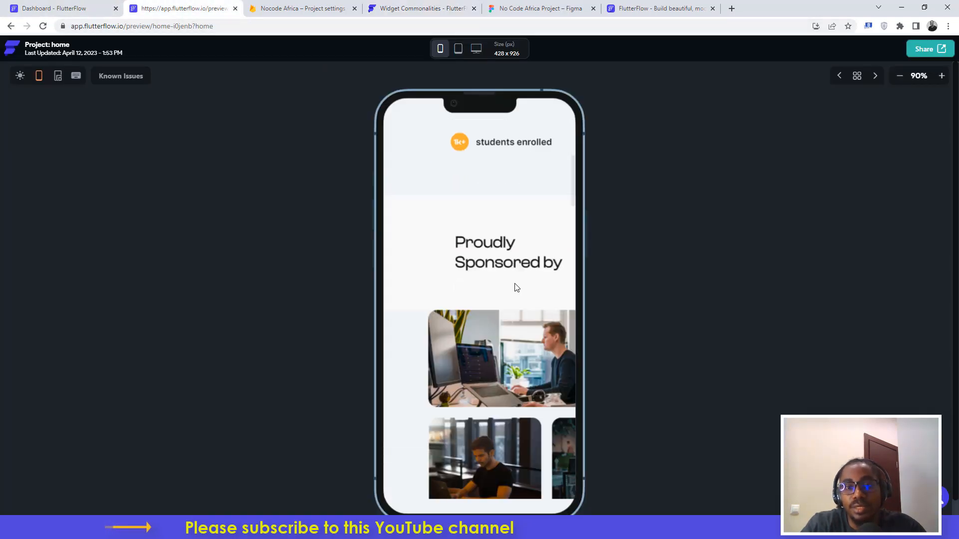
scroll(511, 274, up, 5)
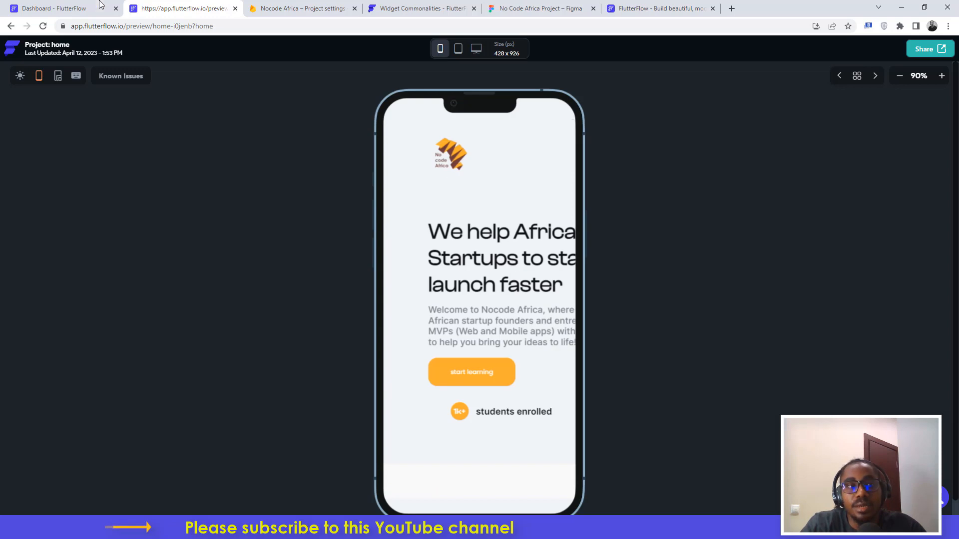
- View the home page header in the FlutterFlow builder and compare it with the Mobile Version frame in Figma
key(ctrl+1)
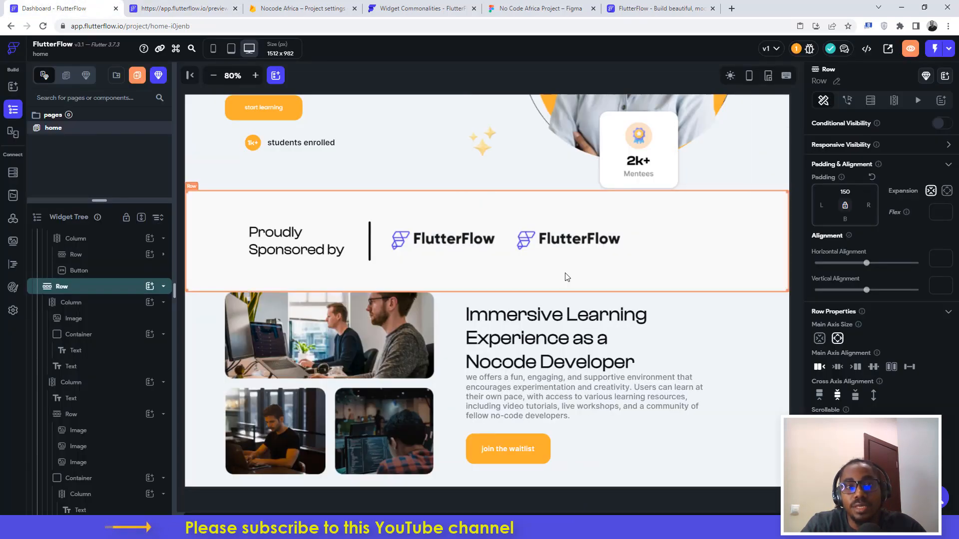
scroll(569, 270, up, 5)
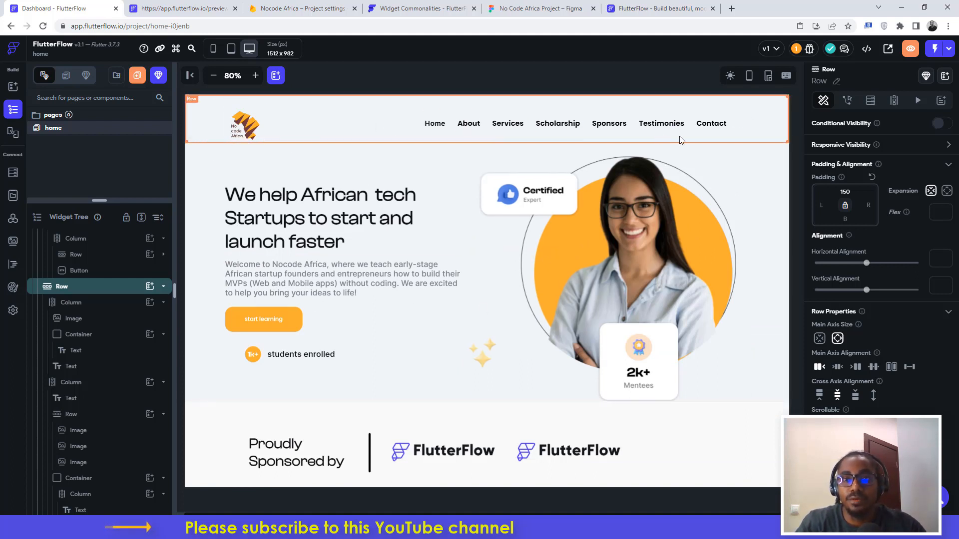
click(512, 5)
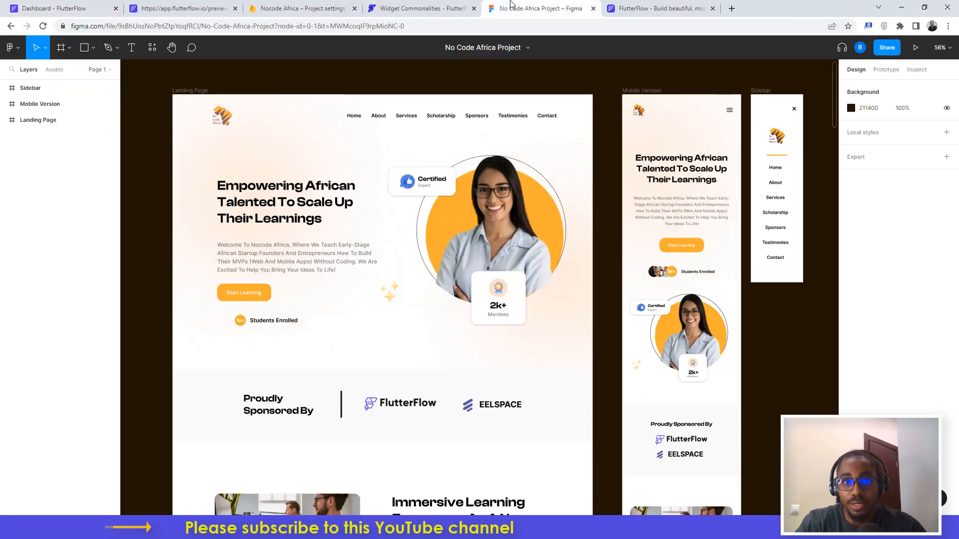
click(642, 91)
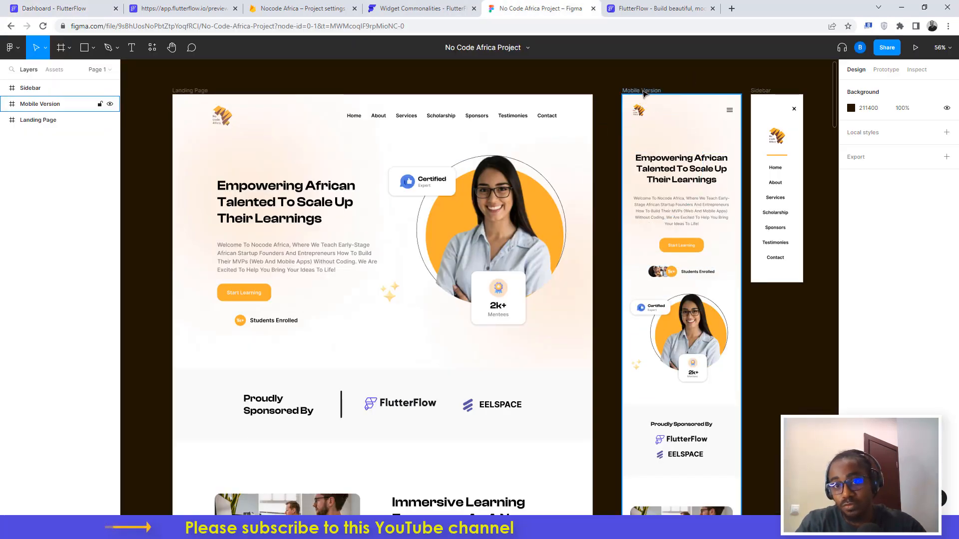
- Examine the header and hero section of the Mobile Version frame up close, including the frame's dimensions
ctrl+scroll(649, 150, up, 5)
scroll(673, 180, right, 4)
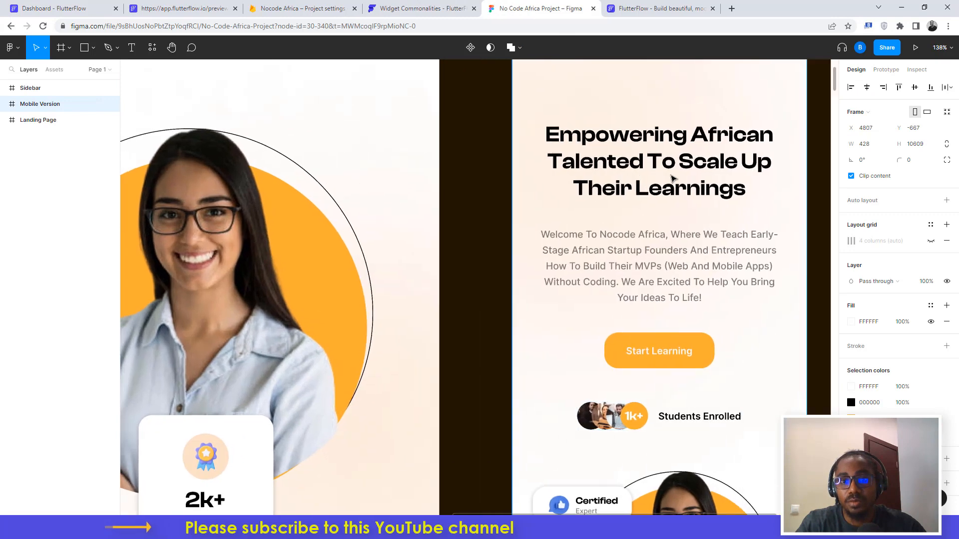
scroll(673, 180, up, 4)
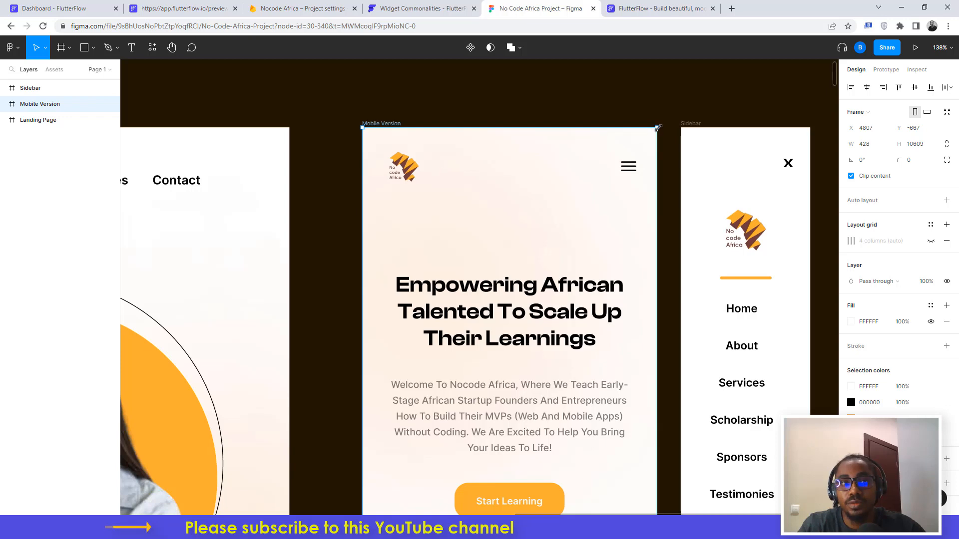
- Switch to the FlutterFlow builder and look through the available phone canvas sizes for one matching the mobile design
click(75, 9)
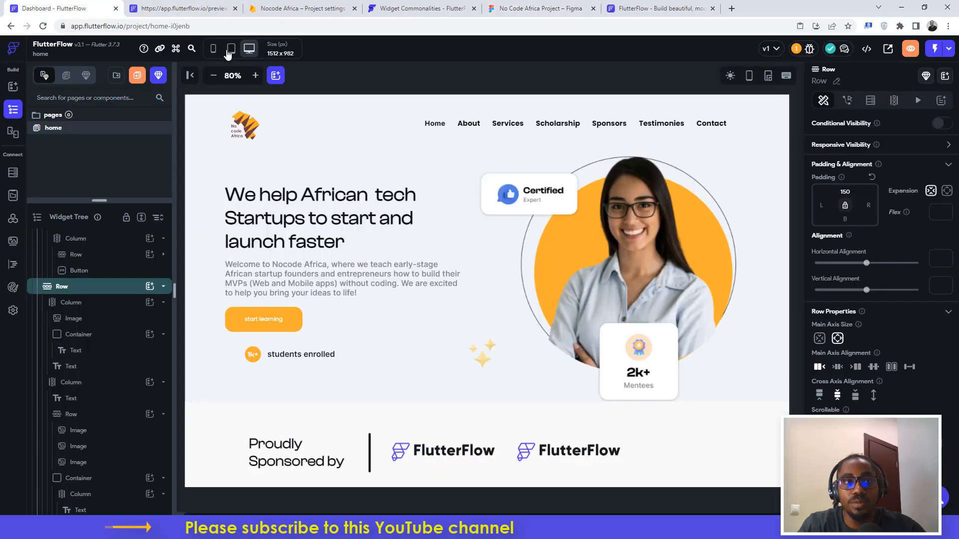
click(209, 50)
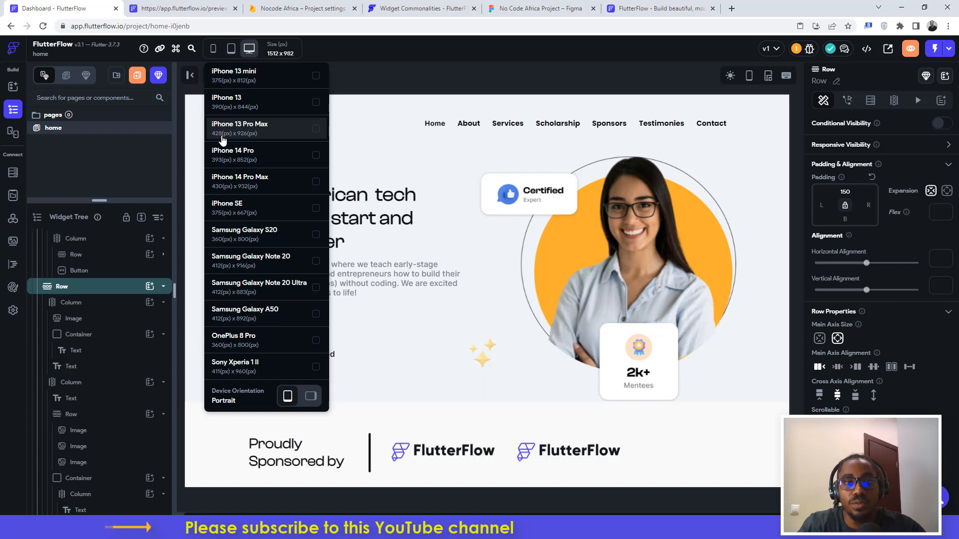
click(361, 79)
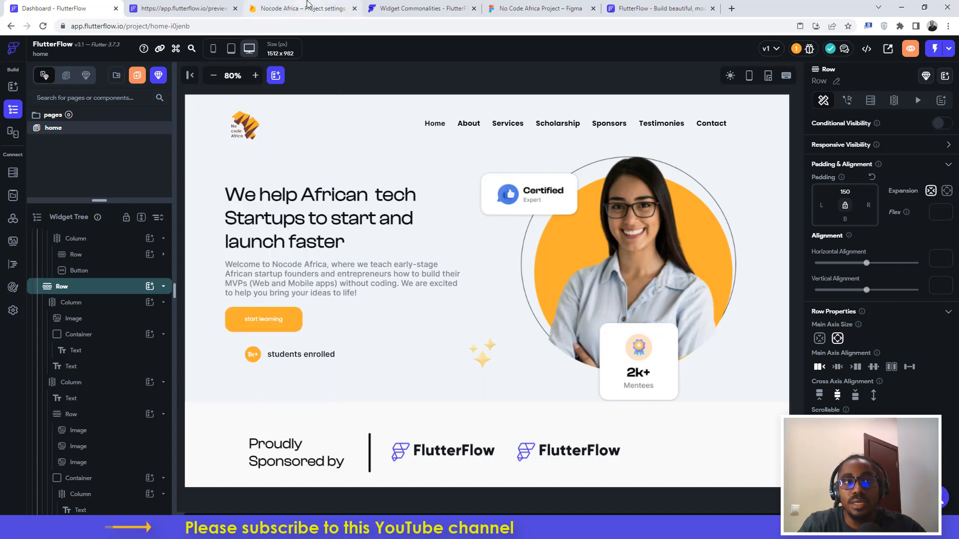
- Switch to the Figma design and view the header and hero section of the Landing Page frame
click(537, 8)
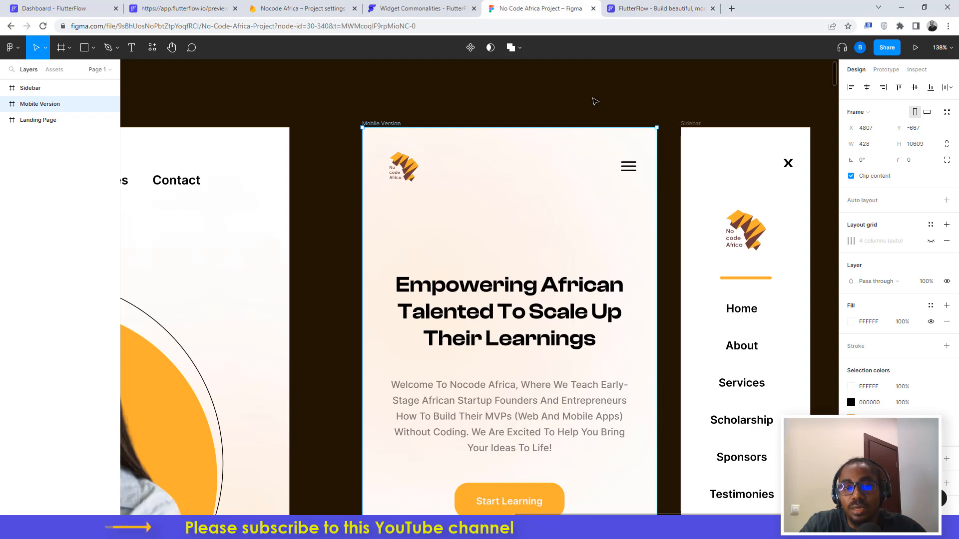
scroll(604, 117, left, 10)
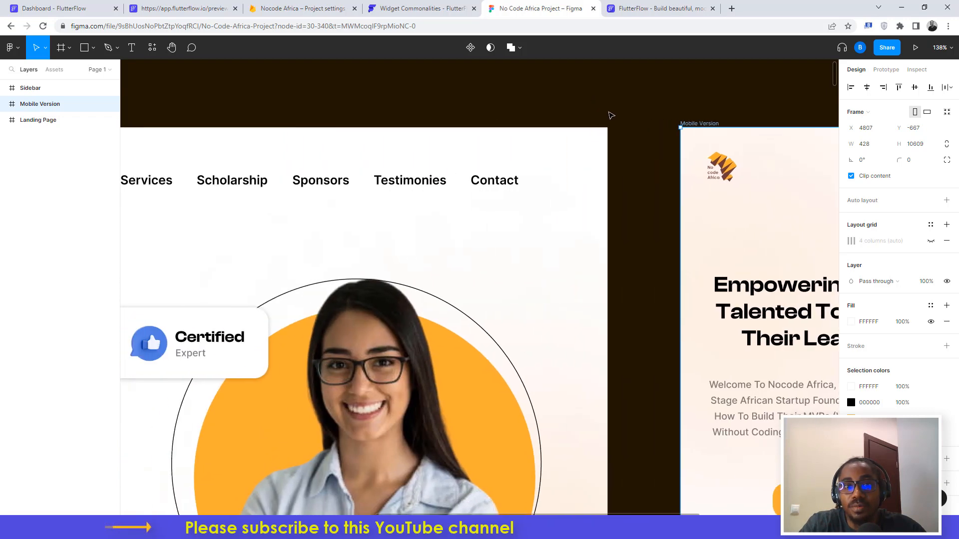
scroll(612, 115, left, 5)
scroll(614, 109, down, 5)
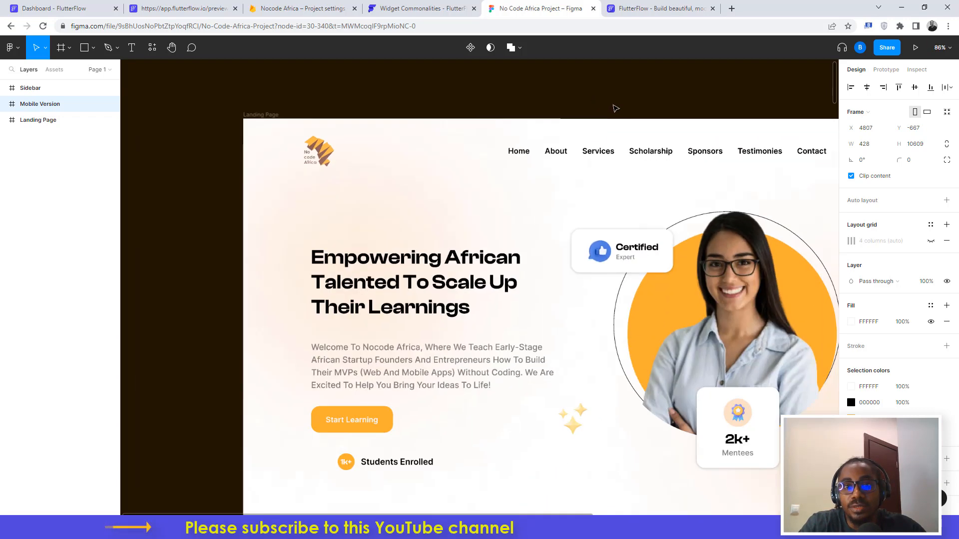
scroll(616, 108, right, 3)
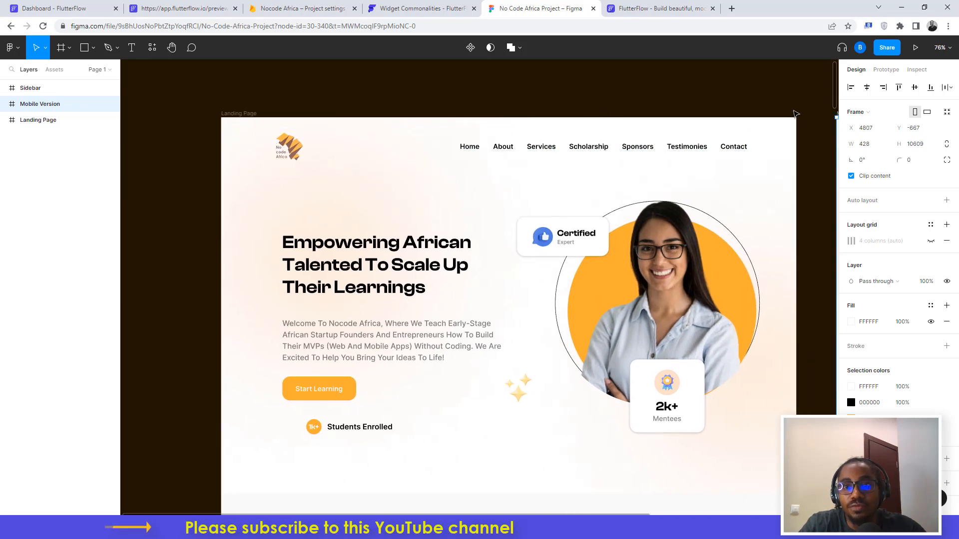
- Switch to the FlutterFlow builder, select the header row of the home page and show its Responsive Visibility options
click(60, 10)
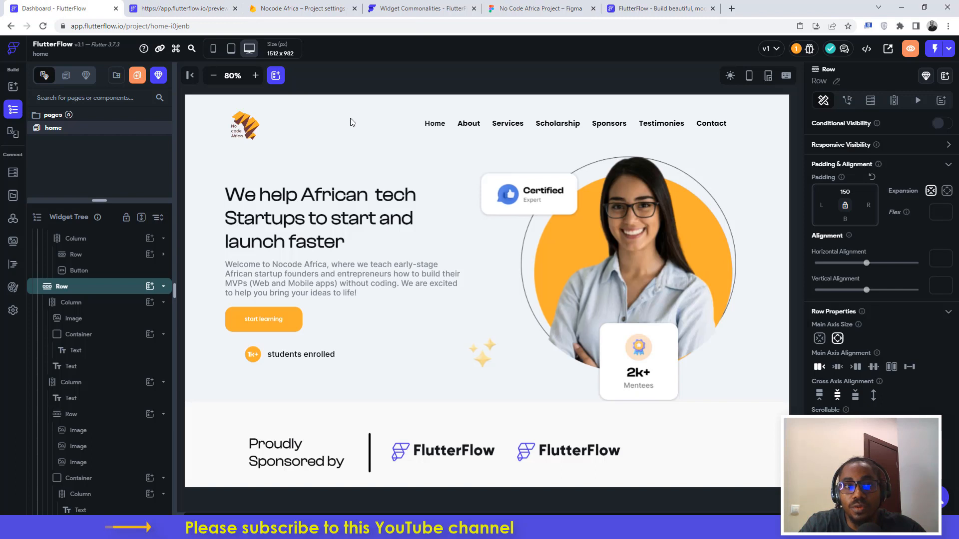
click(378, 130)
click(373, 130)
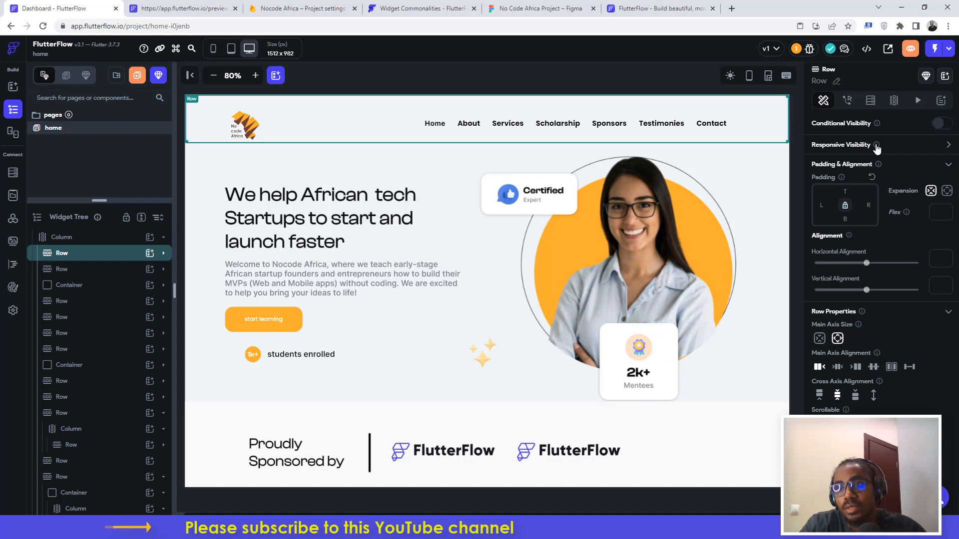
mouse_move(876, 147)
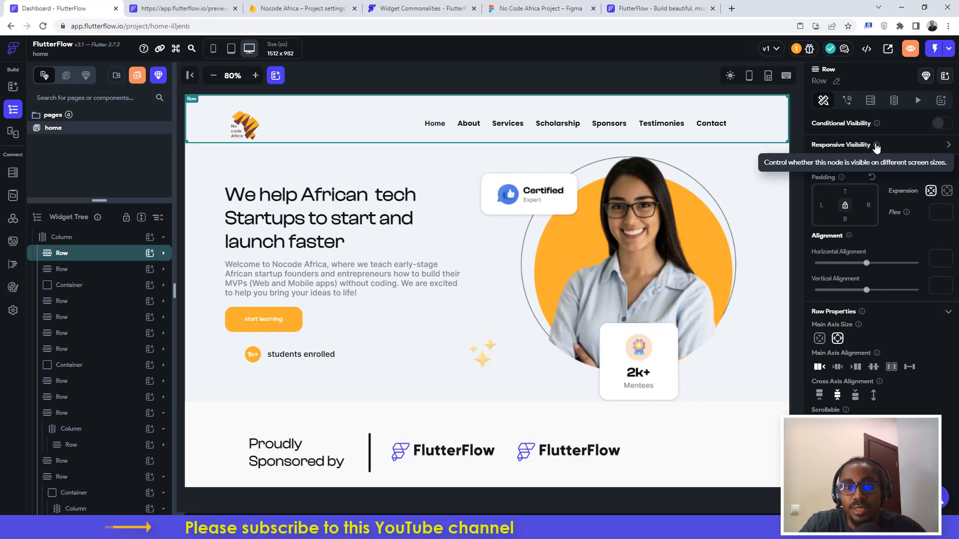
click(948, 145)
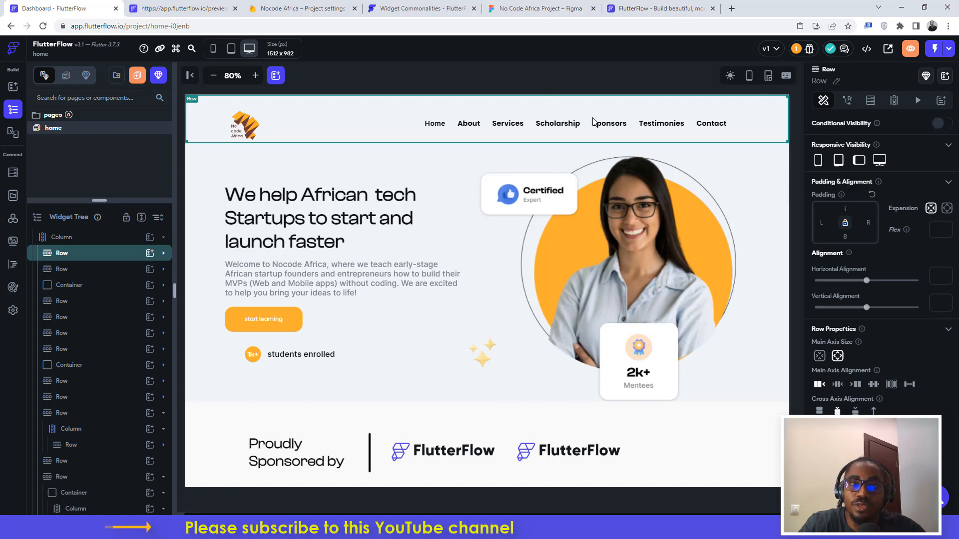
- Try hiding the header row on phone and tablet, then on desktop, restoring its visibility each time
click(819, 161)
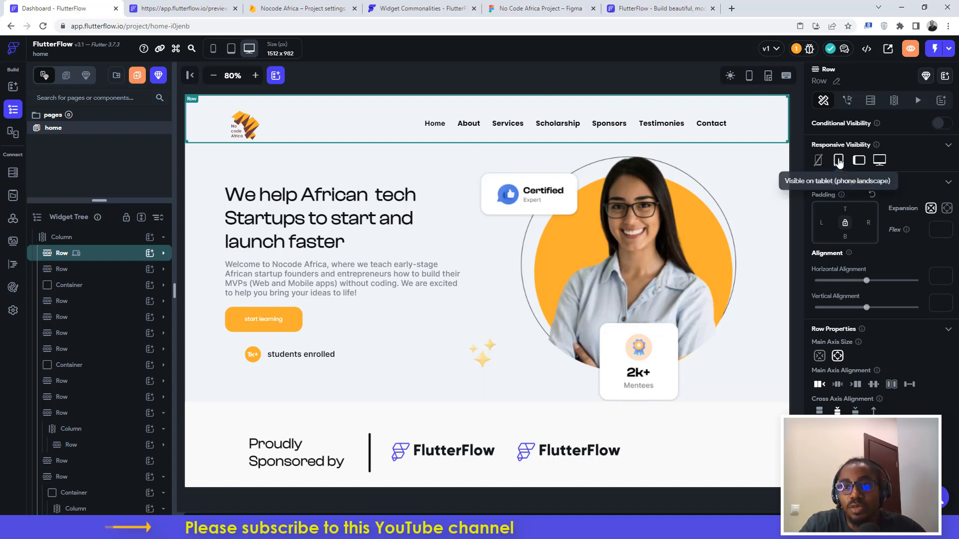
click(839, 161)
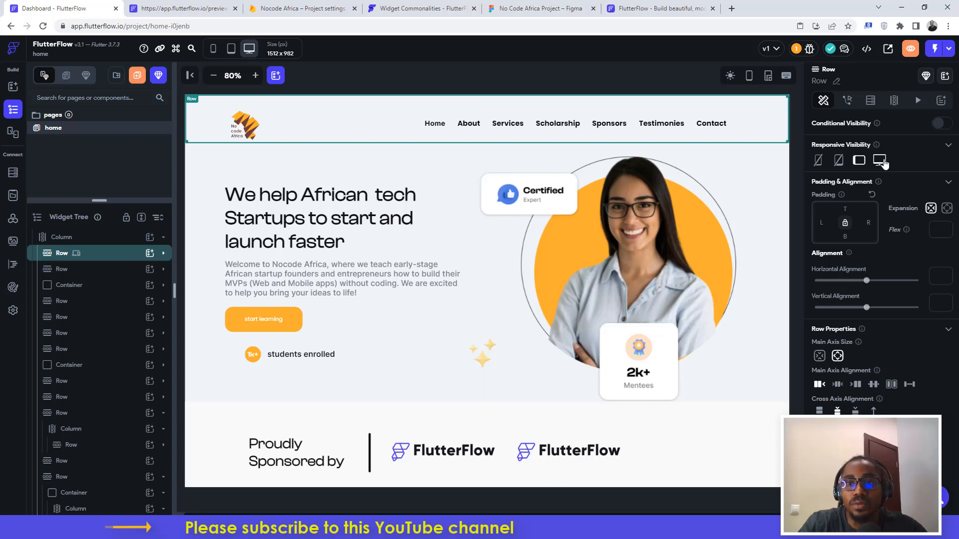
click(819, 162)
click(839, 160)
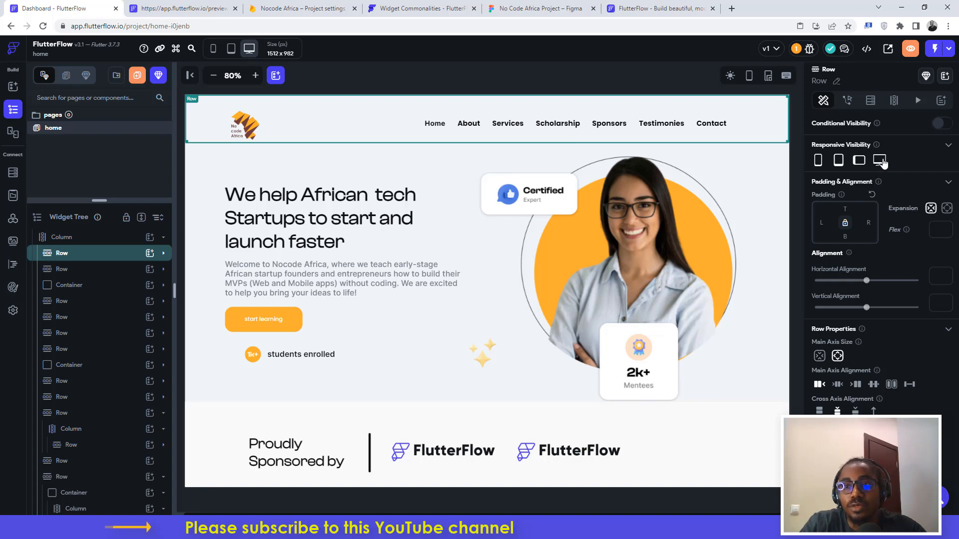
click(880, 160)
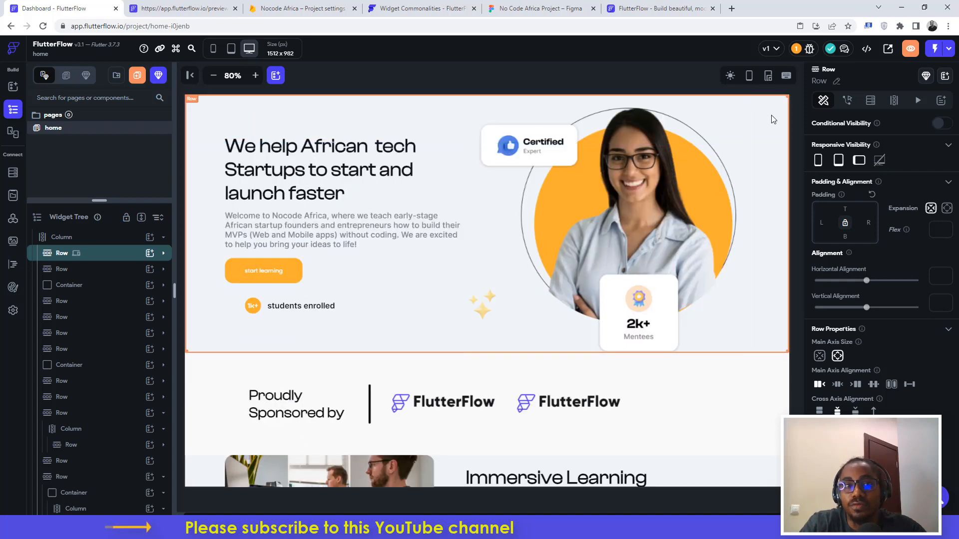
click(875, 160)
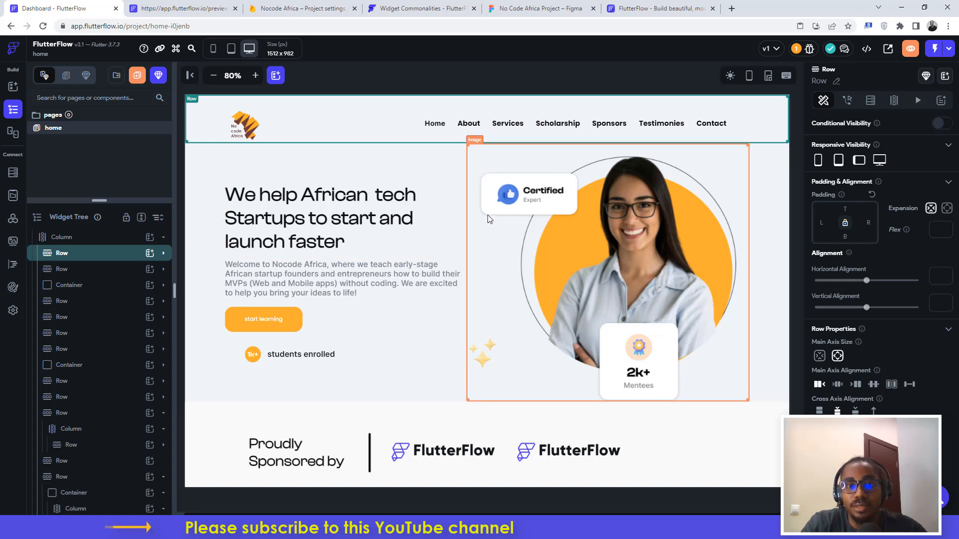
- Review the home page's upper sections, then switch to Figma and examine the Mobile Version header beside the Sidebar frame
scroll(489, 219, down, 2)
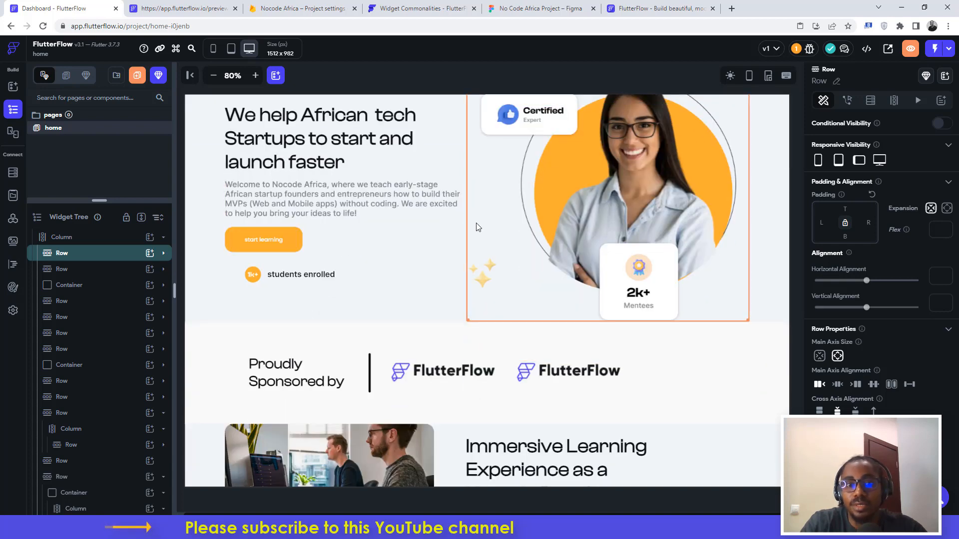
scroll(476, 227, up, 2)
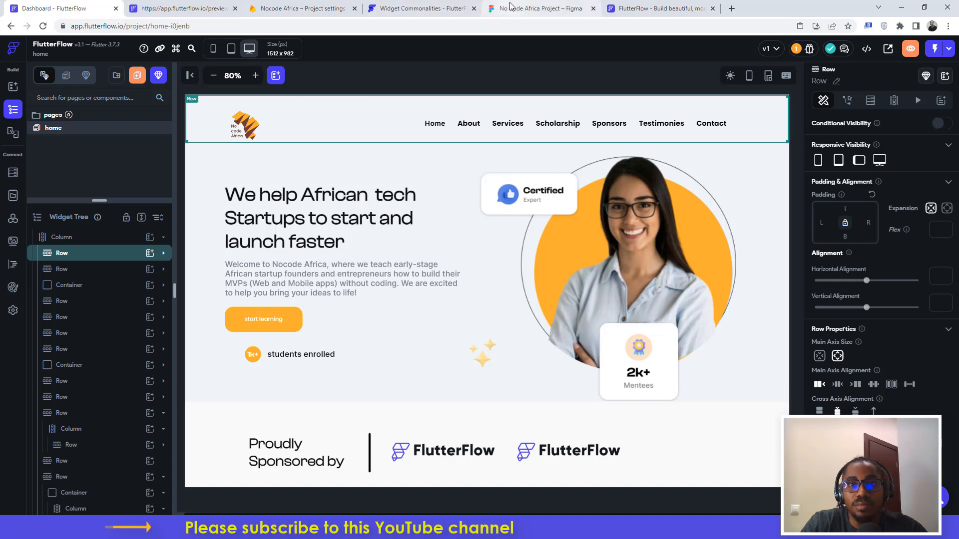
mouse_move(510, 6)
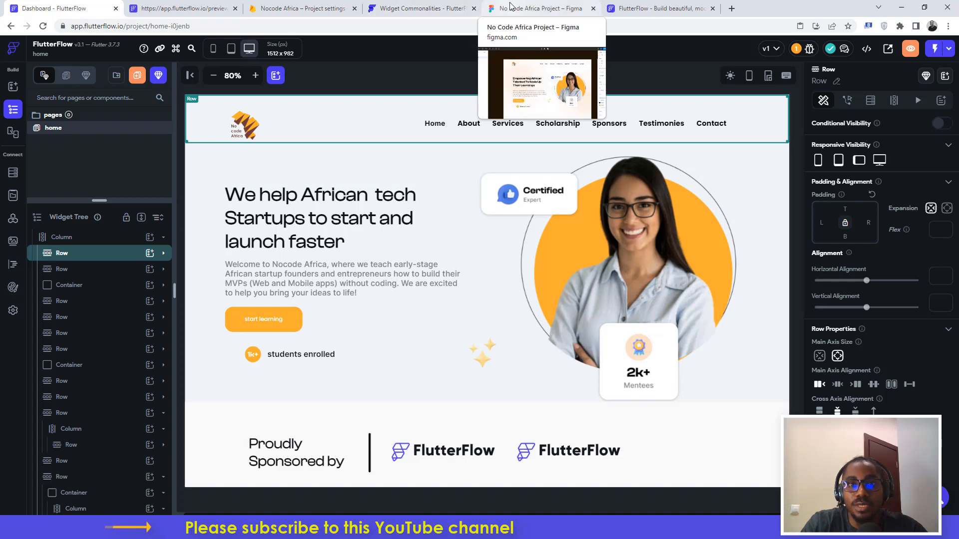
click(510, 6)
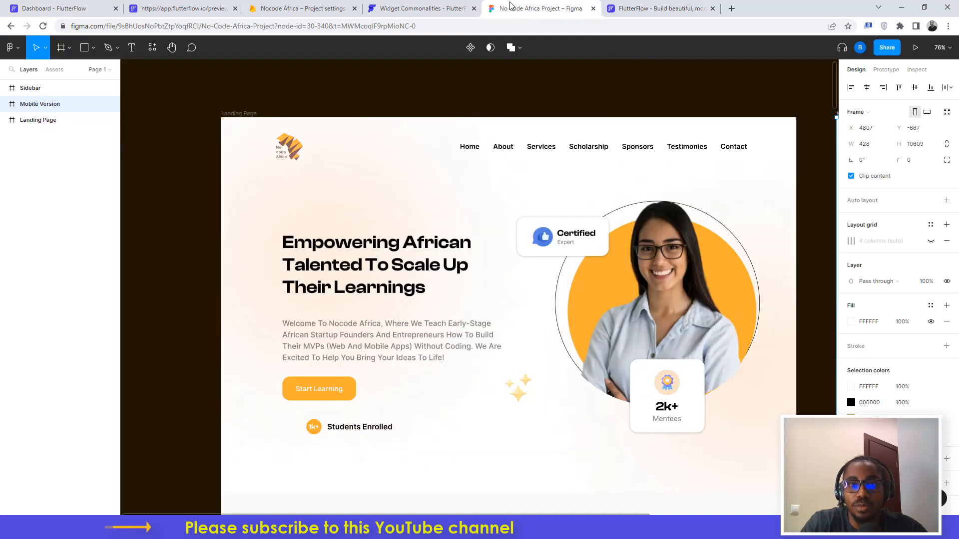
scroll(606, 110, right, 8)
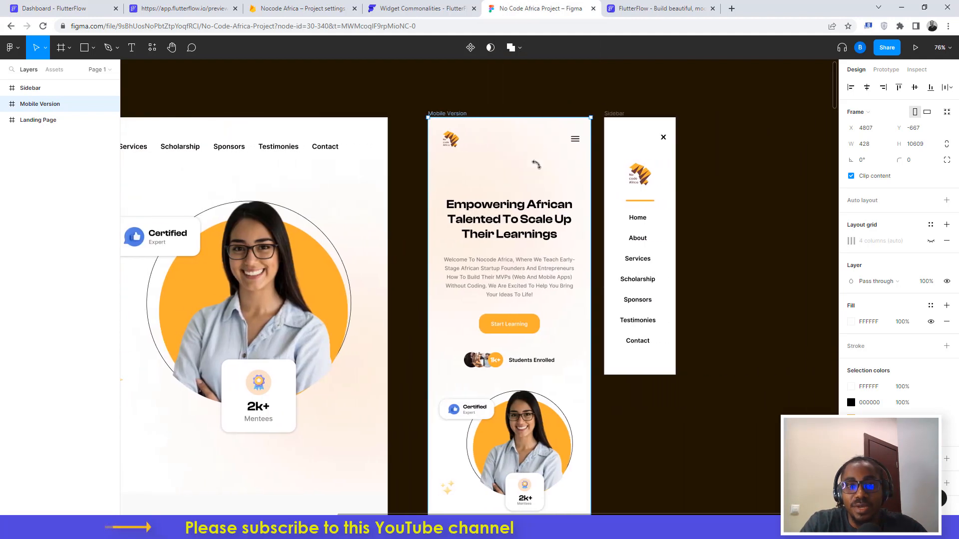
ctrl+scroll(535, 185, up, 5)
scroll(534, 185, up, 3)
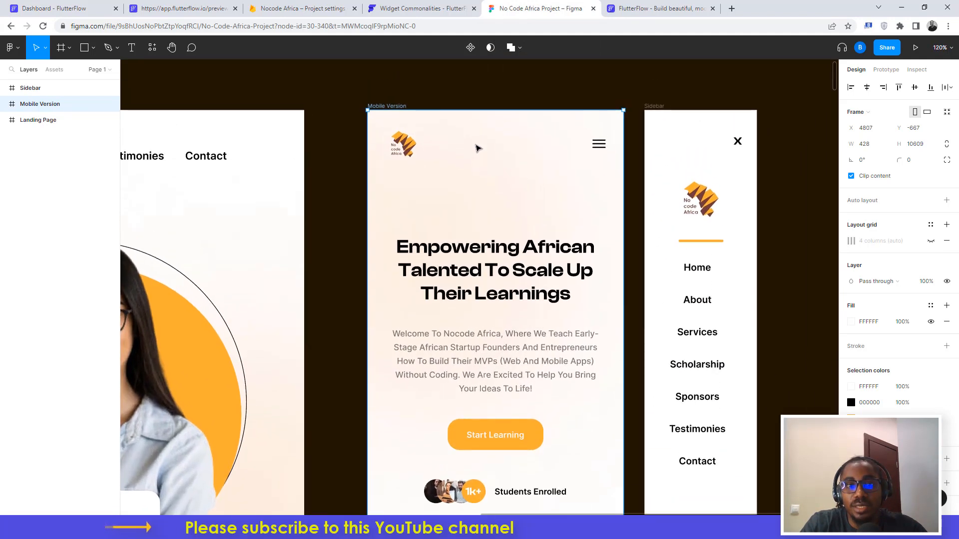
click(423, 89)
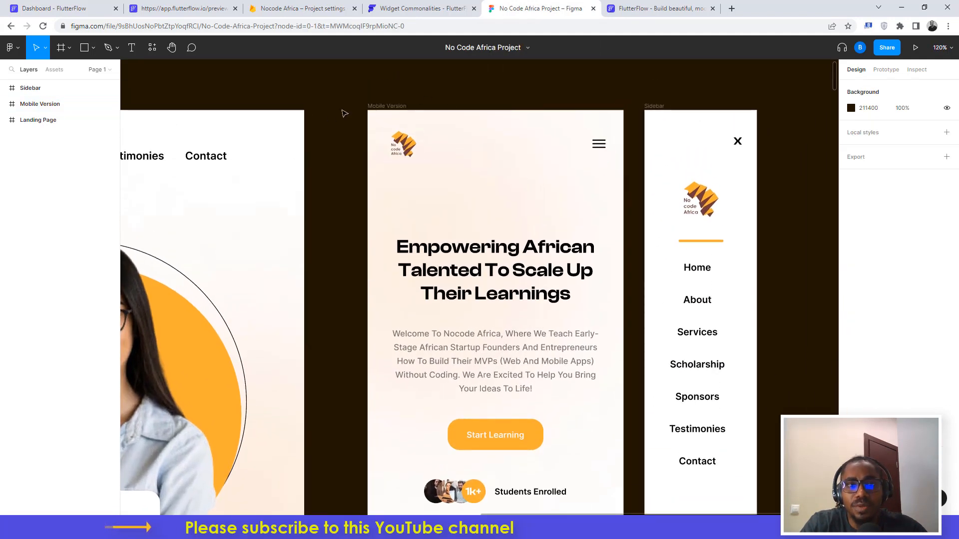
- Switch to the FlutterFlow builder and duplicate the header row at the top of the home page
click(75, 6)
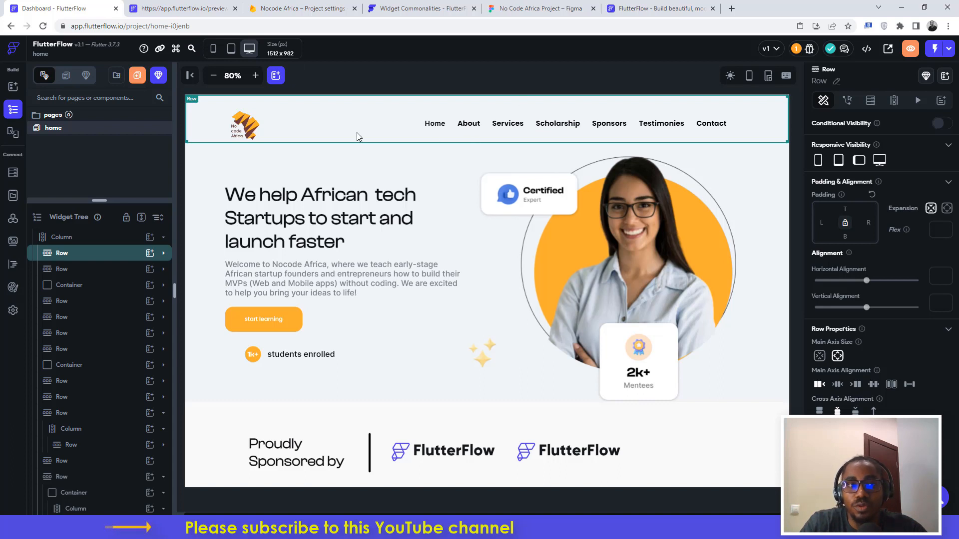
click(89, 259)
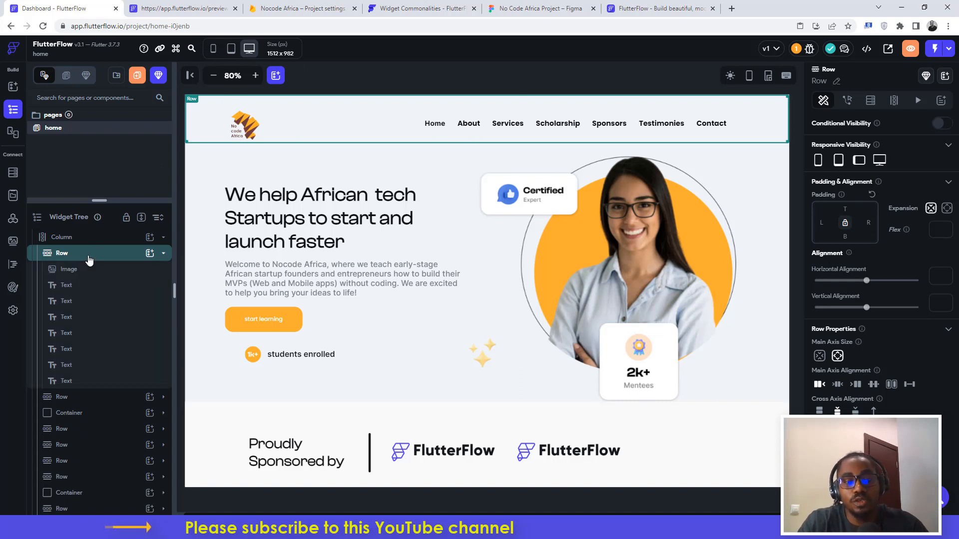
click(89, 257)
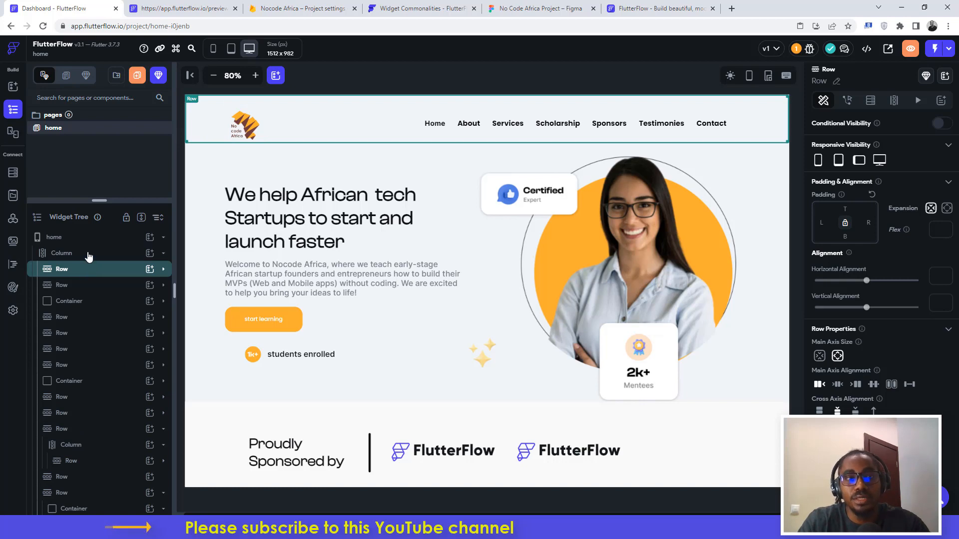
key(ctrl+d)
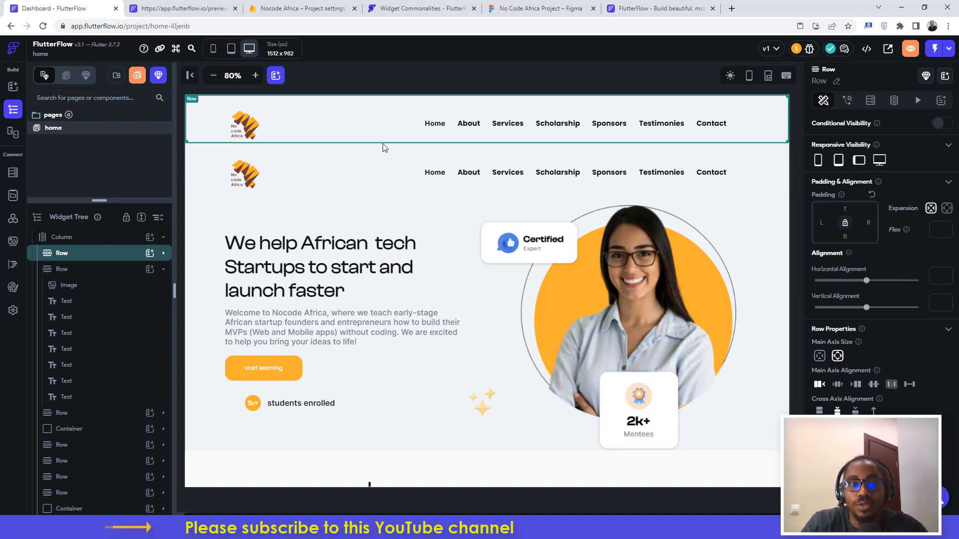
- Select the logo in the lower header row, then switch to Figma and inspect the size of the mobile header's logo
click(242, 175)
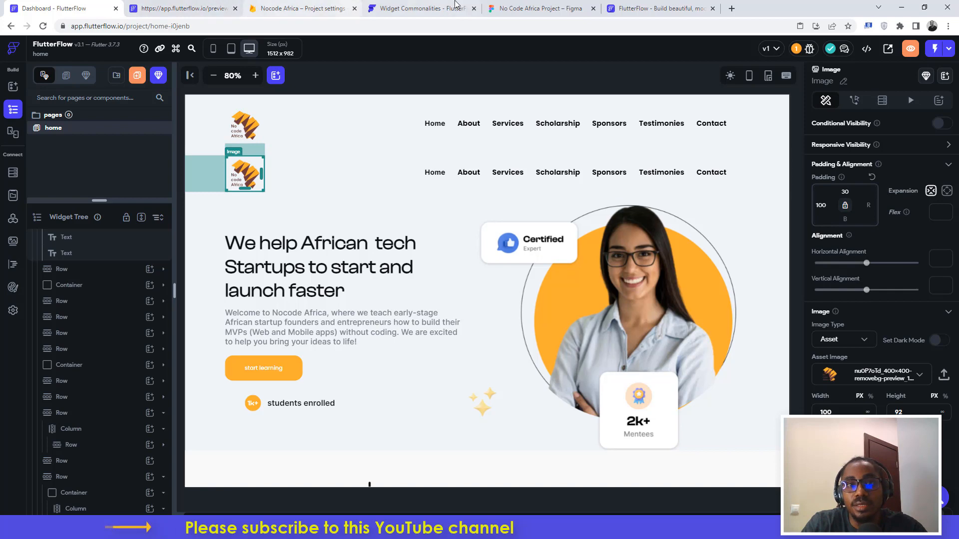
click(533, 7)
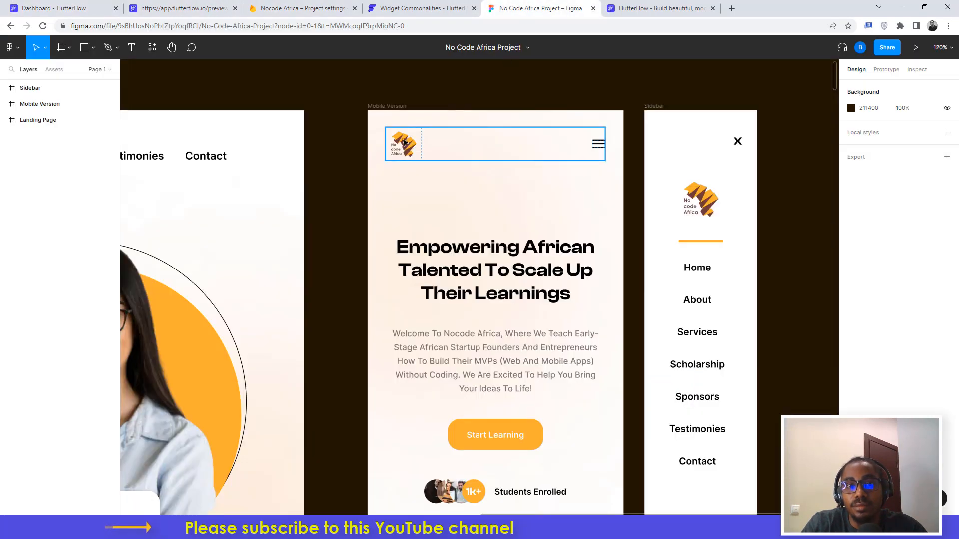
click(404, 144)
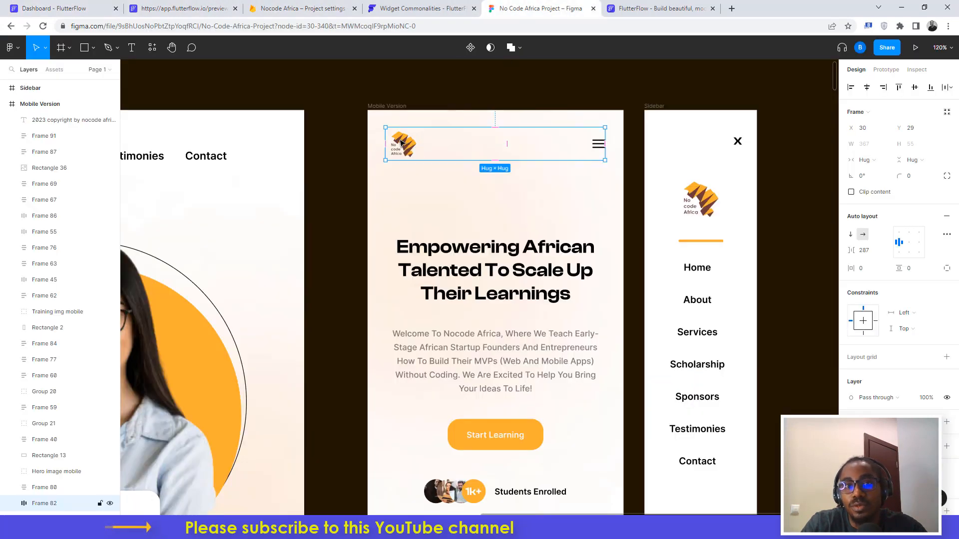
double_click(401, 143)
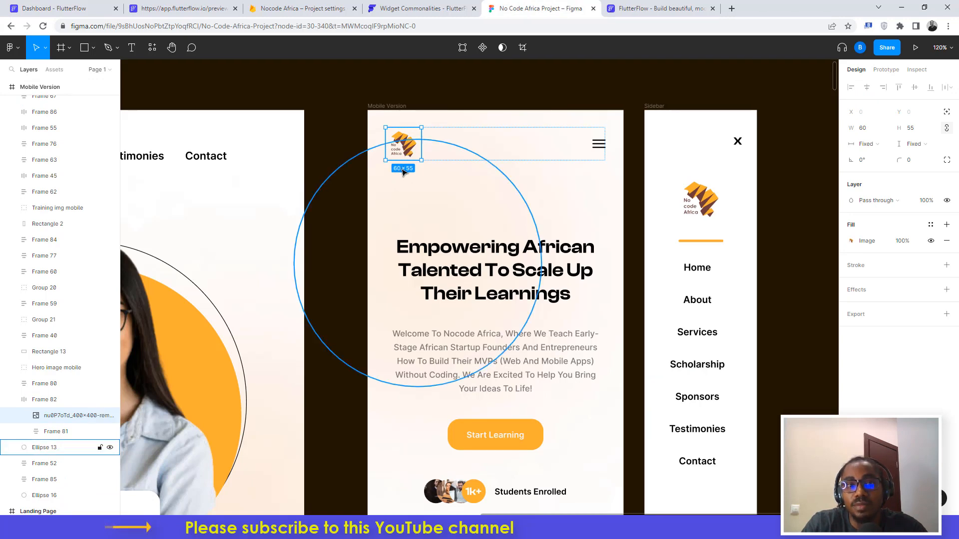
- Switch to FlutterFlow and delete all seven navigation texts, Home through Contact, from the lower header row, keeping only its logo
click(55, 8)
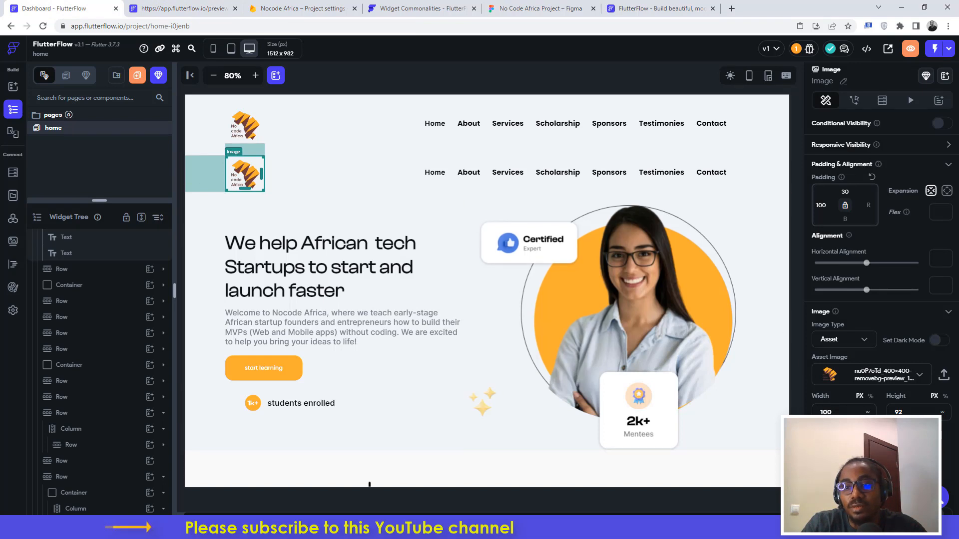
click(433, 173)
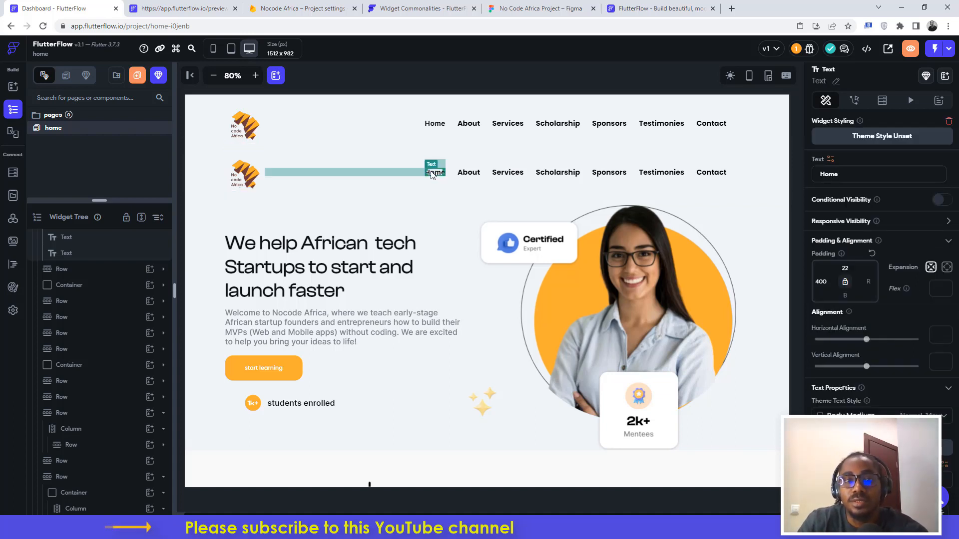
key(Delete)
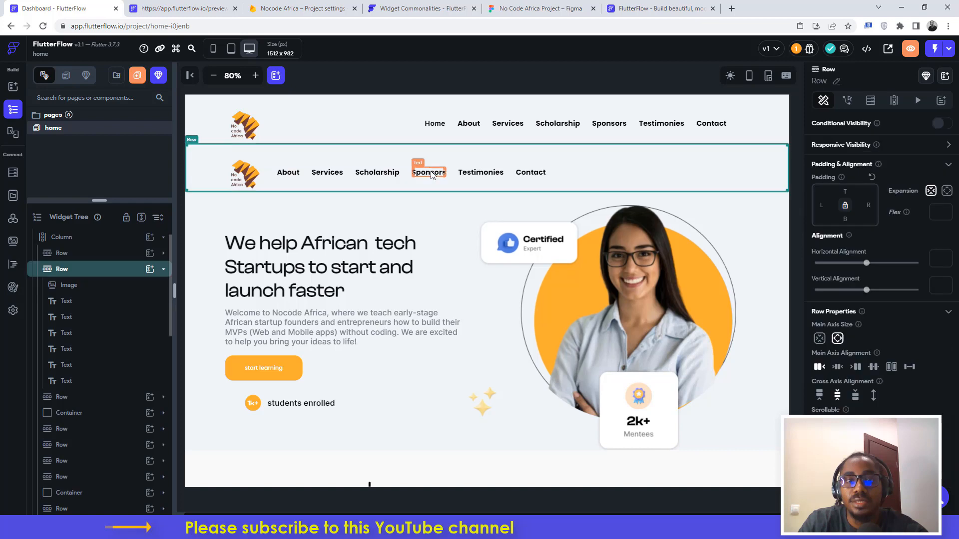
click(289, 172)
key(Delete)
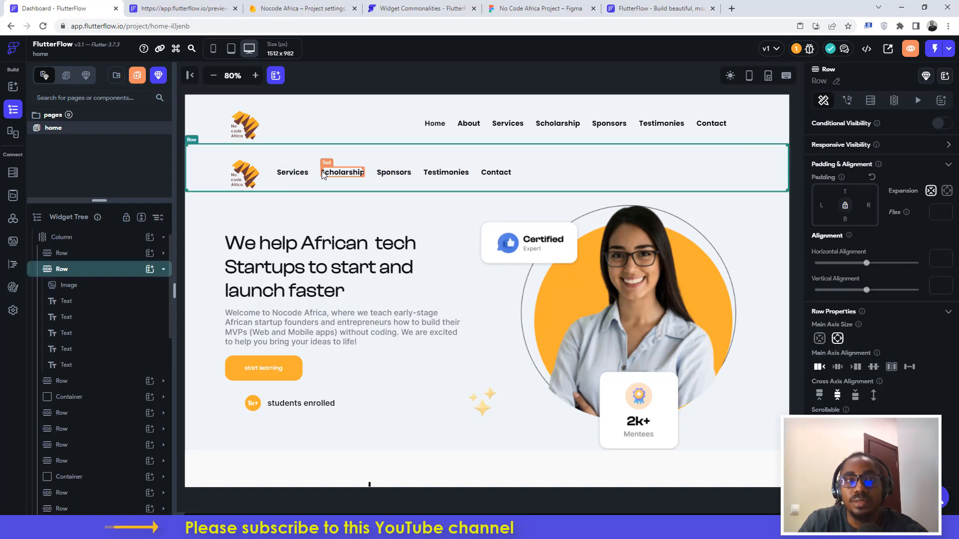
click(292, 174)
key(Delete)
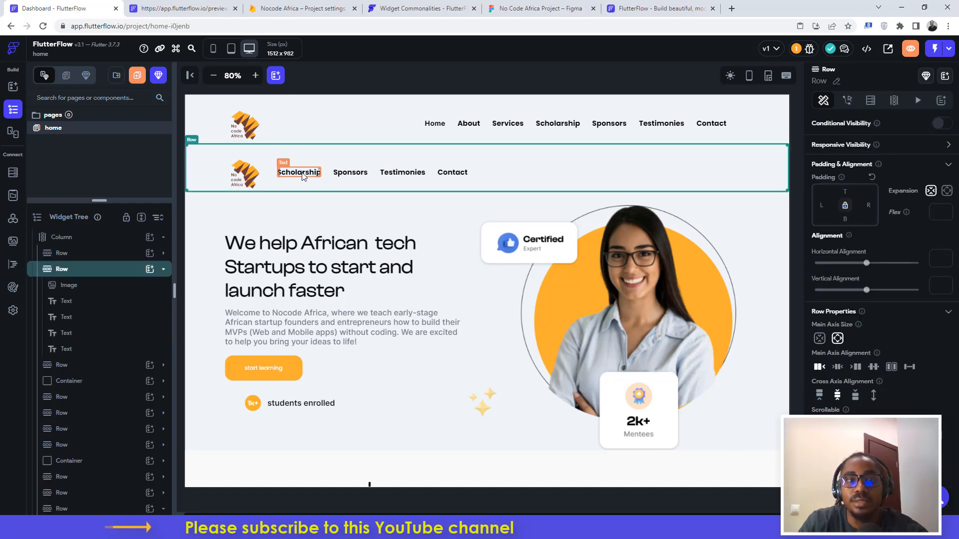
click(300, 173)
key(Delete)
click(303, 175)
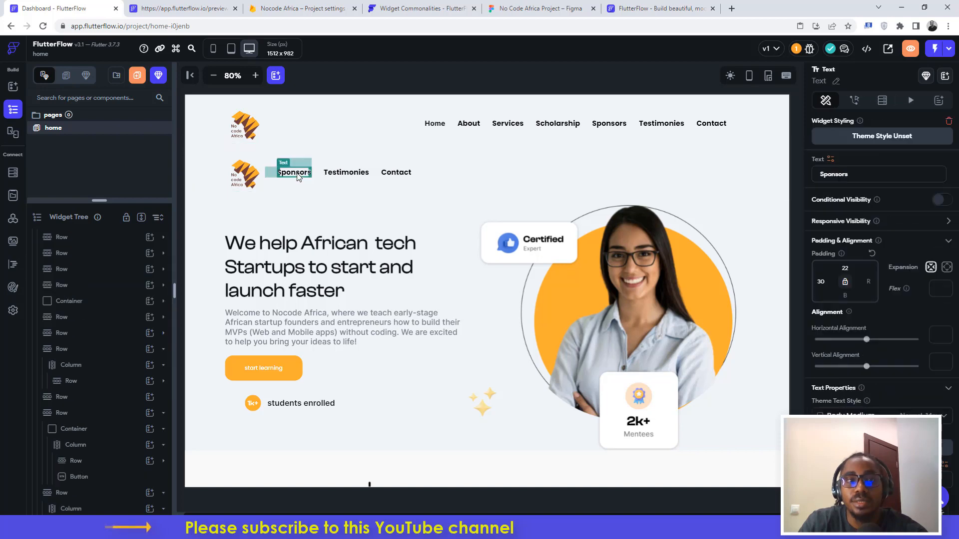
key(Delete)
click(307, 174)
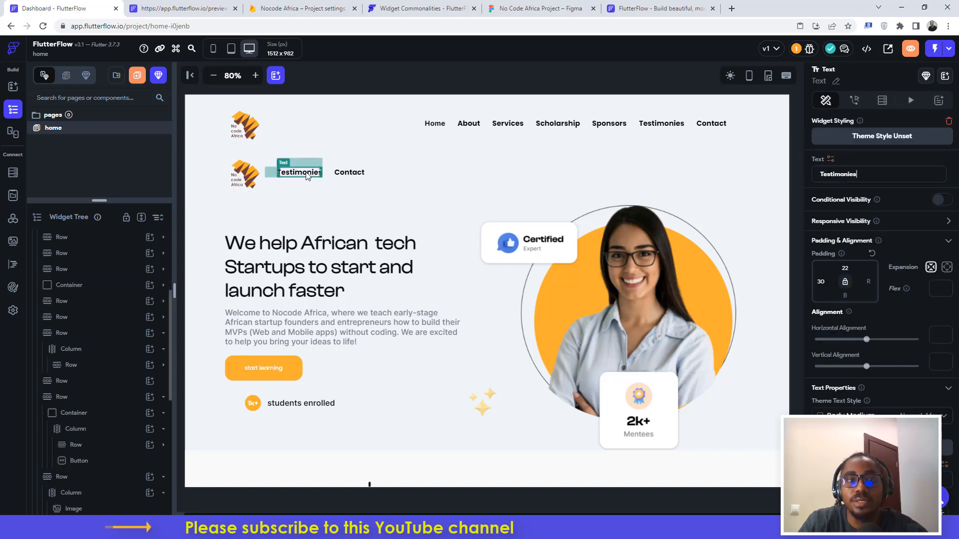
key(Delete)
click(288, 176)
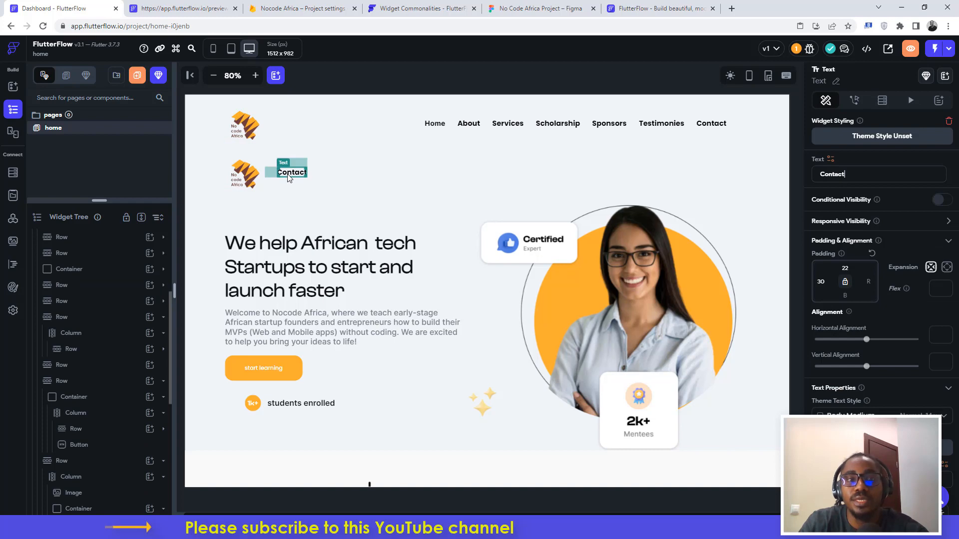
key(Delete)
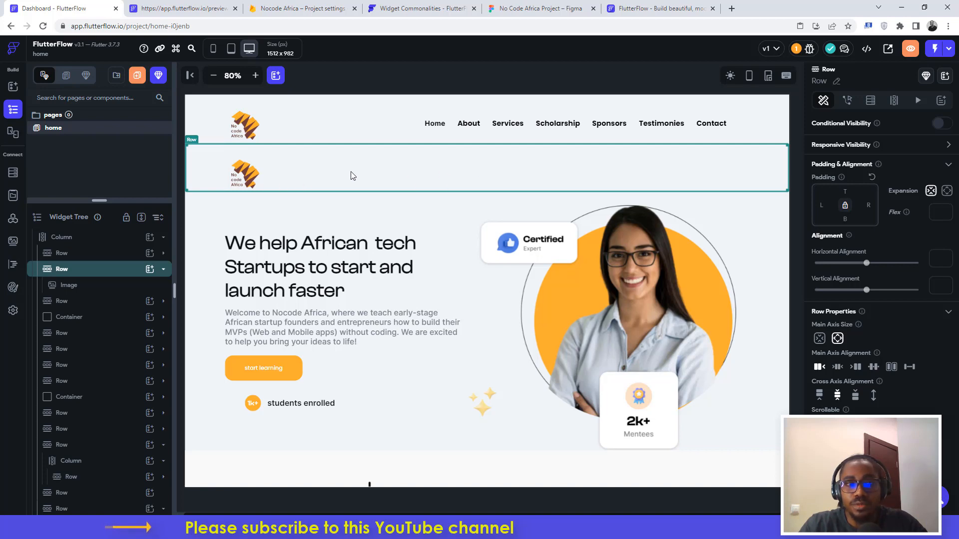
- Inspect the mobile header's menu icon in Figma, then return to FlutterFlow and open the widget picker for the lower header row
click(534, 8)
click(597, 148)
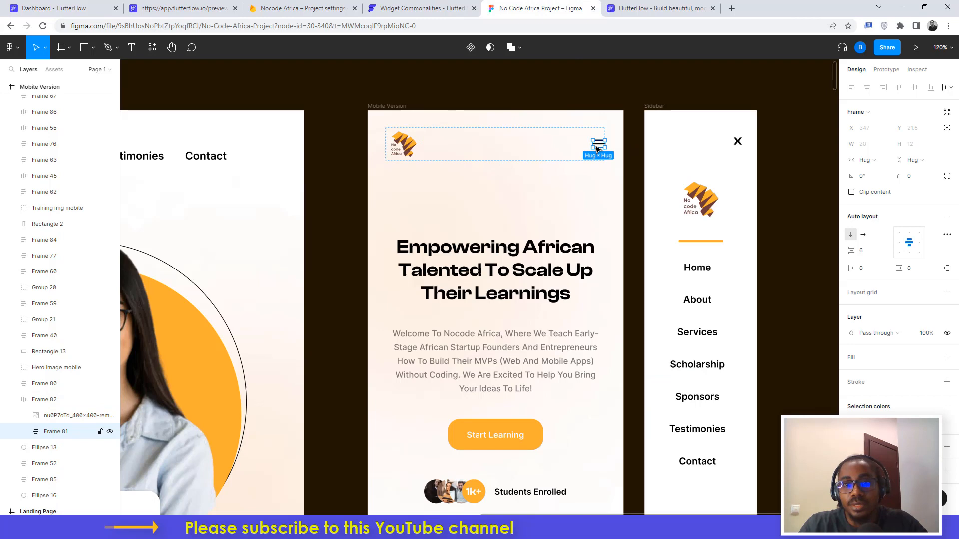
click(601, 75)
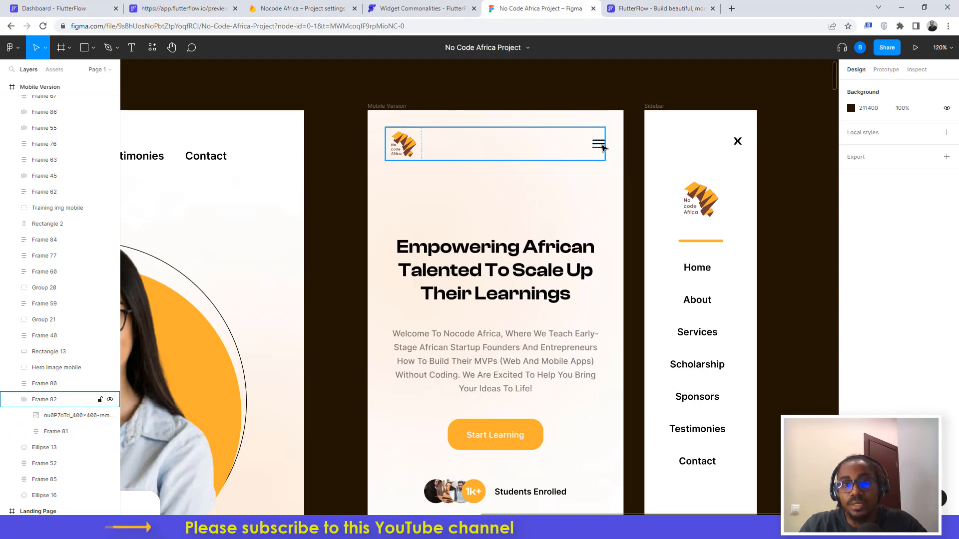
click(603, 147)
click(60, 8)
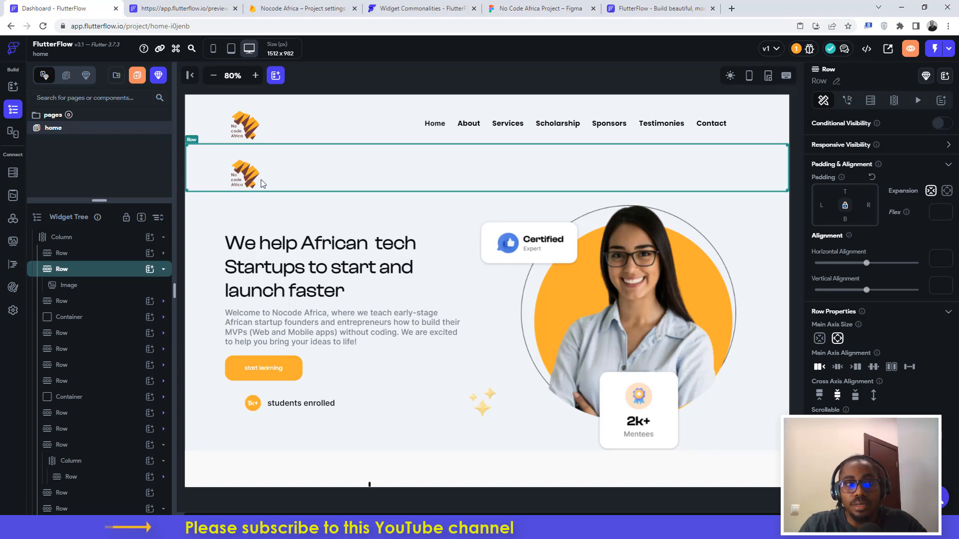
click(150, 270)
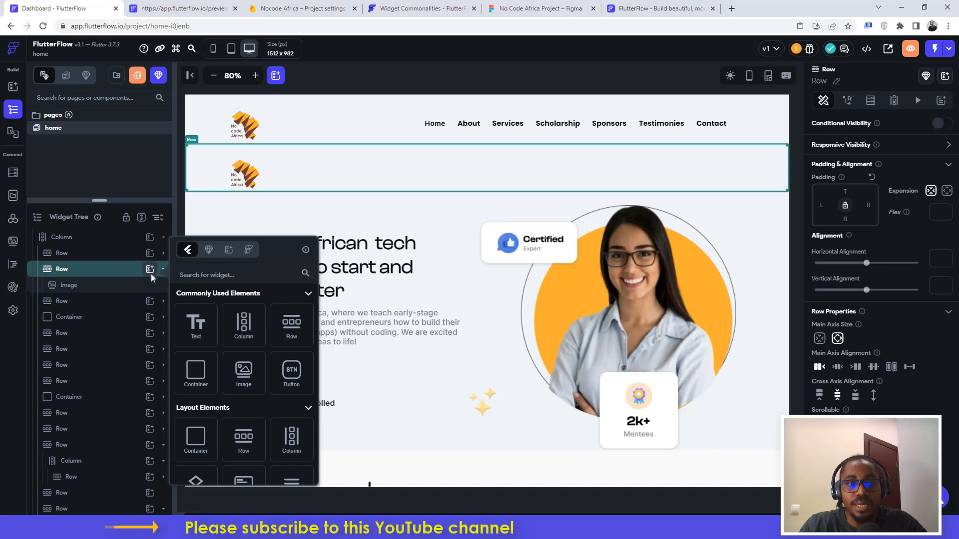
click(220, 274)
text(icon)
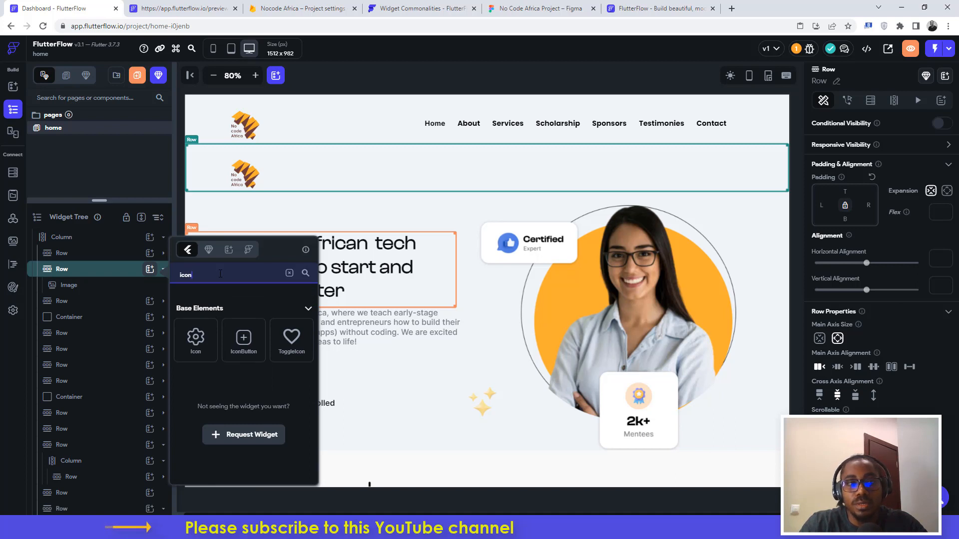
key(BackSpace)
key(BackSpace)
key(BackSpace)
key(BackSpace)
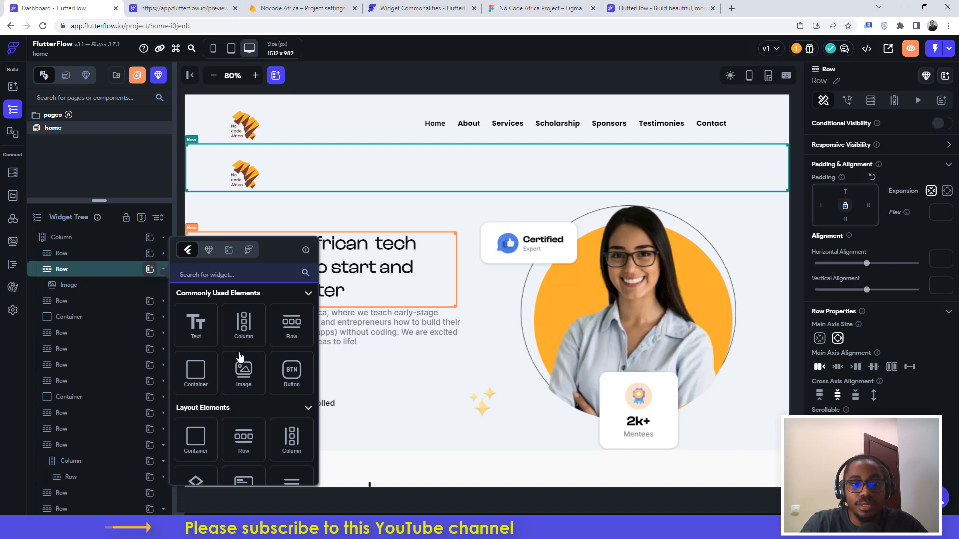
- Add an Image widget to the lower header row and, after checking the menu icon in Figma, set it to 20 px wide and 12 px high
click(243, 370)
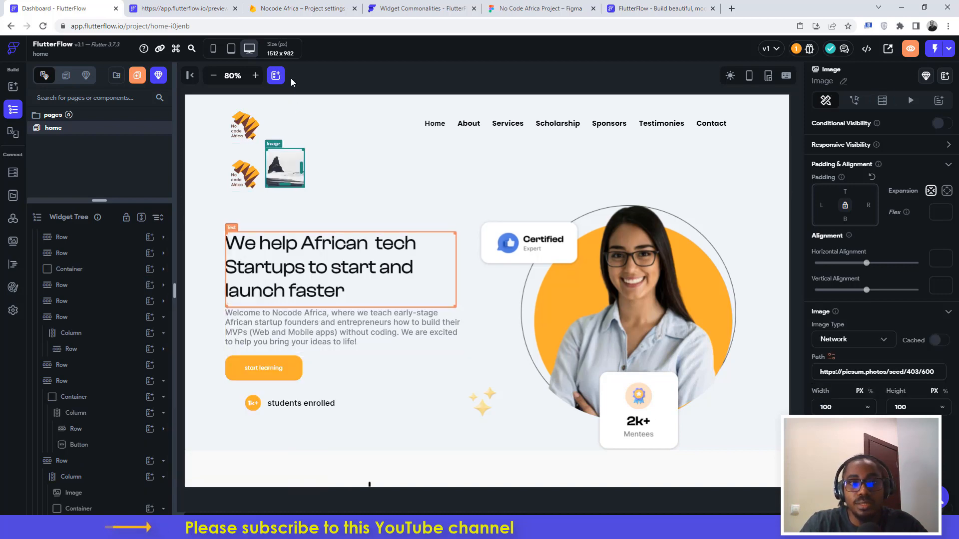
click(529, 6)
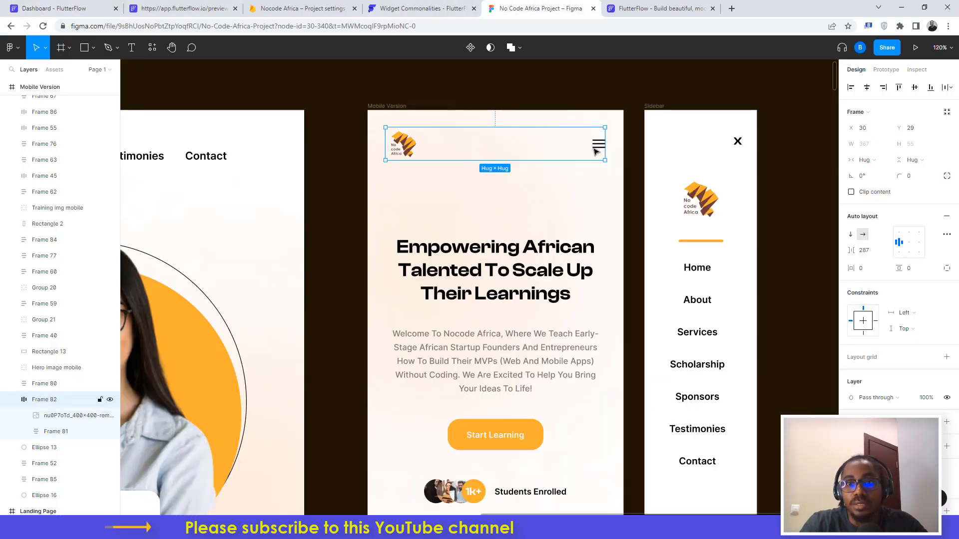
click(598, 146)
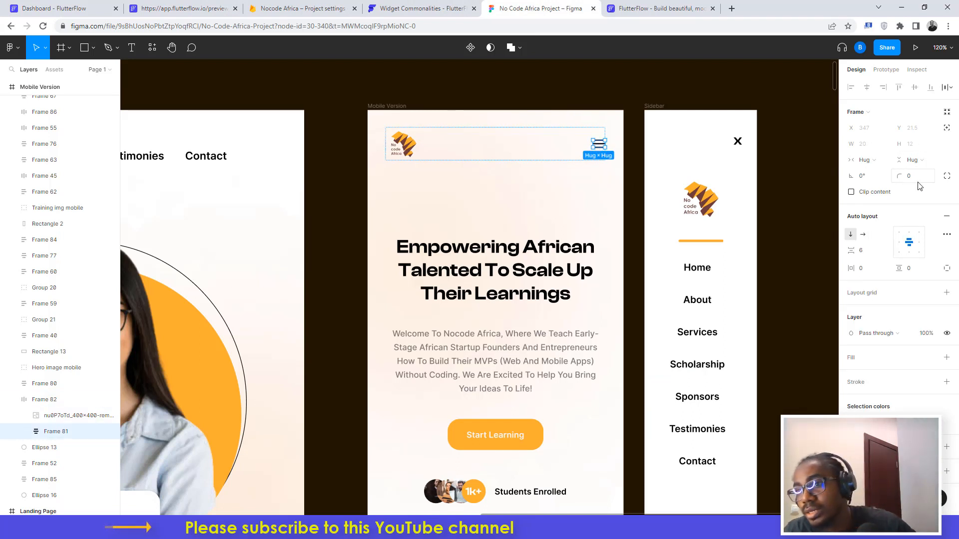
click(60, 7)
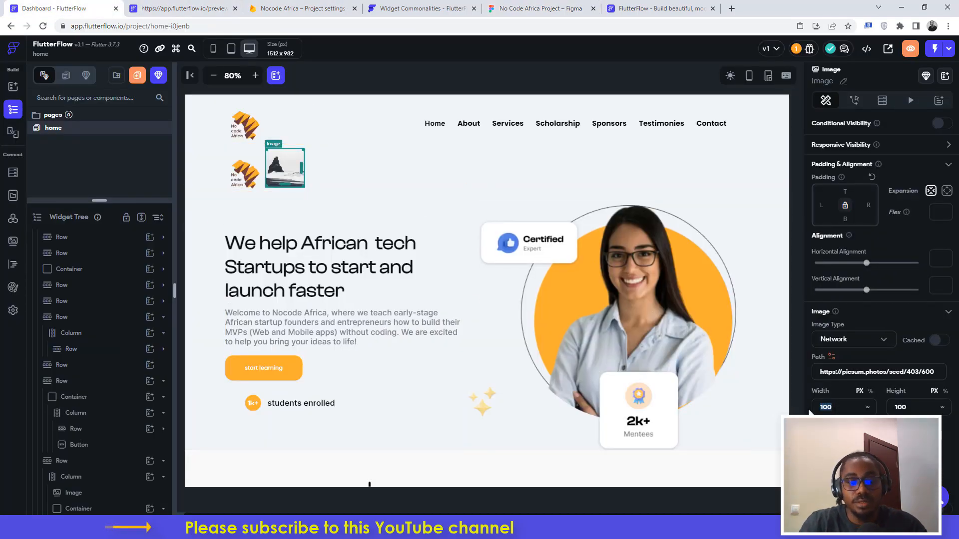
text(20)
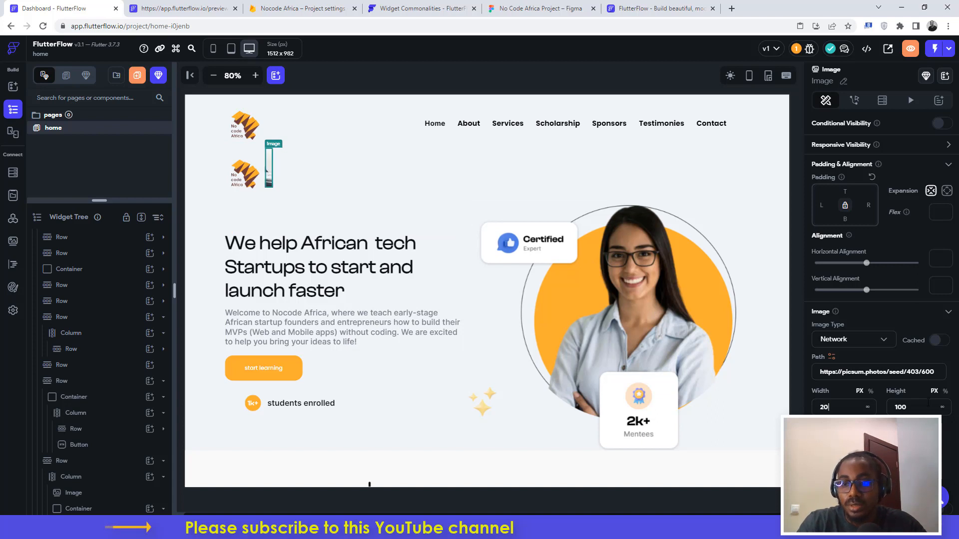
text(12)
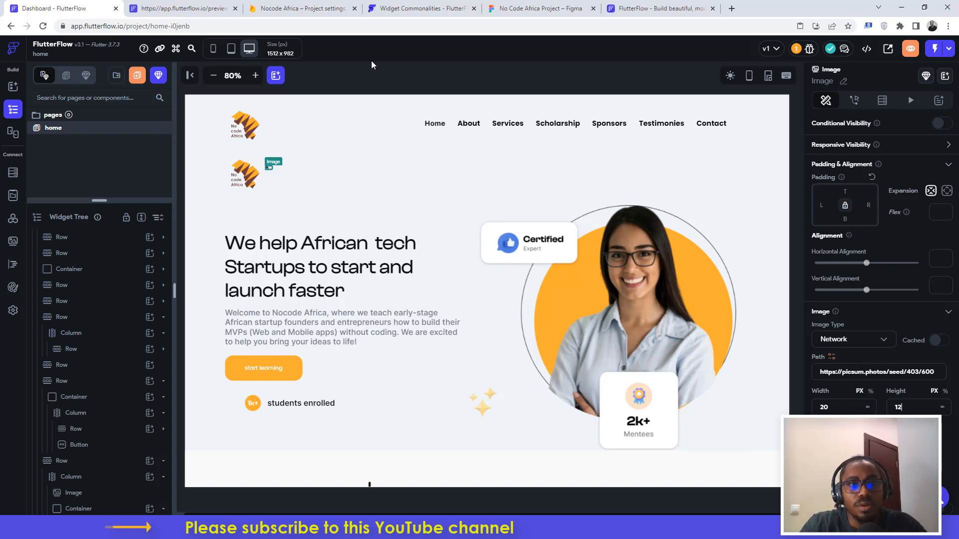
- Switch to Figma, export the mobile header's menu icon, Frame 81, as a PNG, and view the downloaded file
click(529, 8)
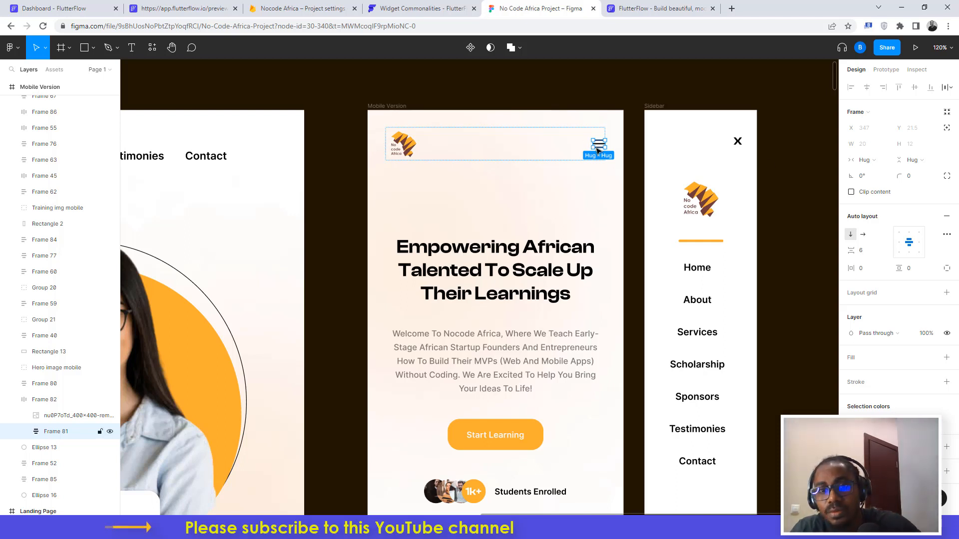
key(Escape)
double_click(597, 149)
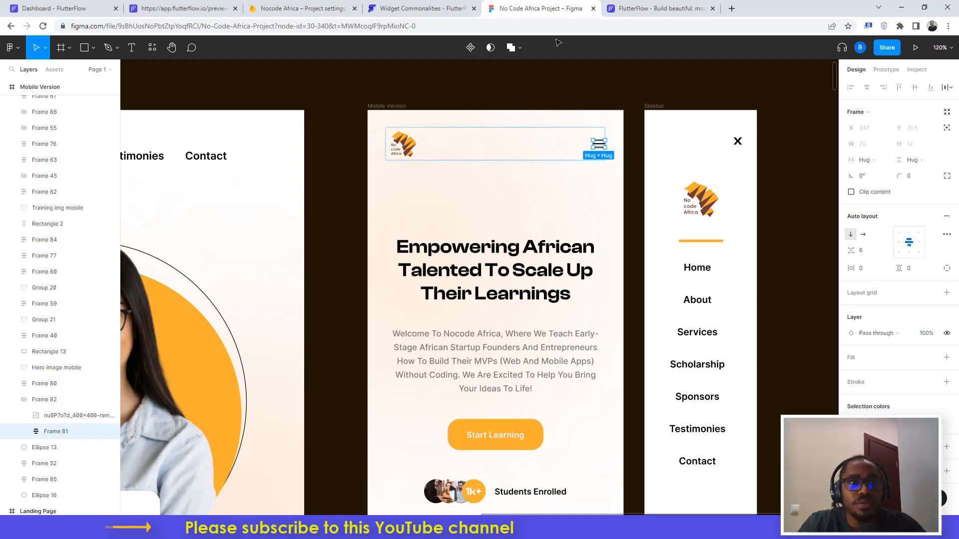
click(55, 6)
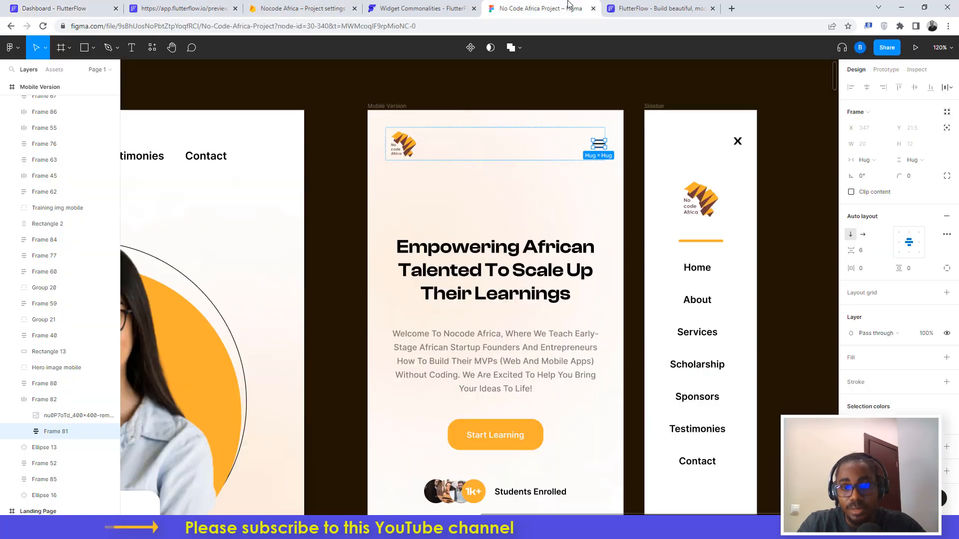
click(537, 8)
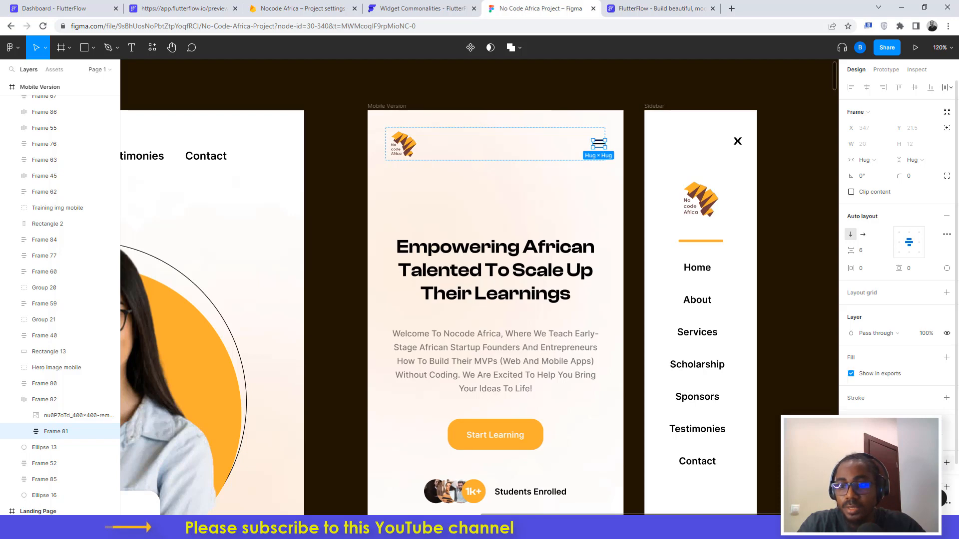
scroll(946, 425, down, 2)
click(945, 463)
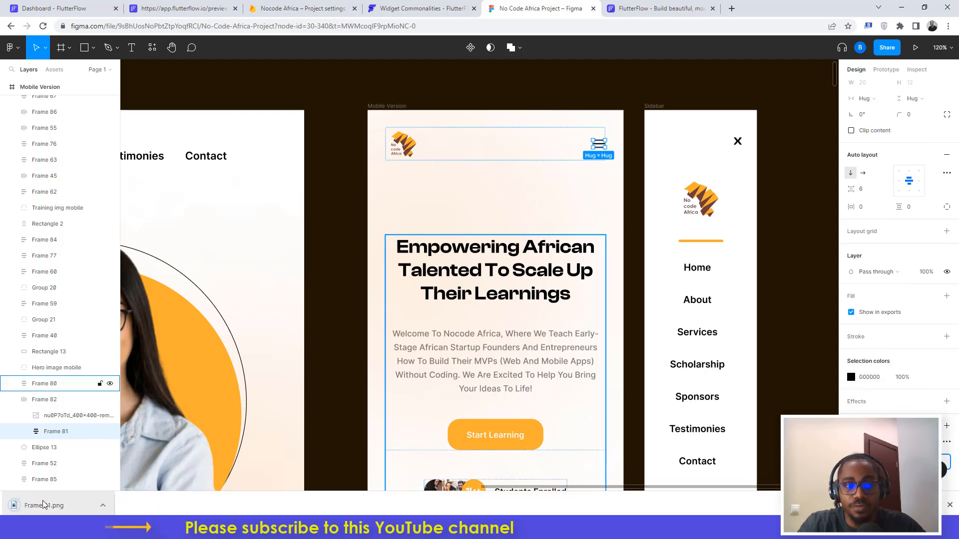
click(34, 506)
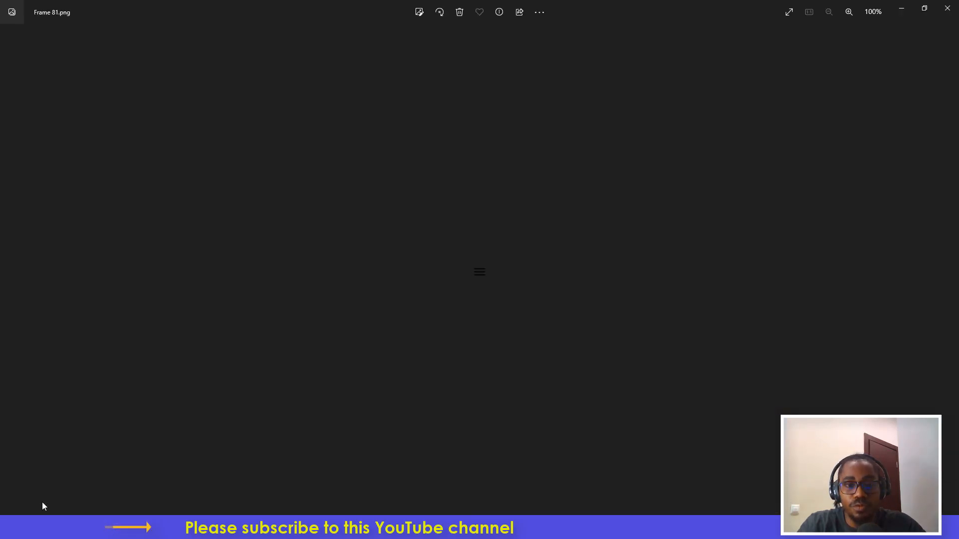
click(947, 8)
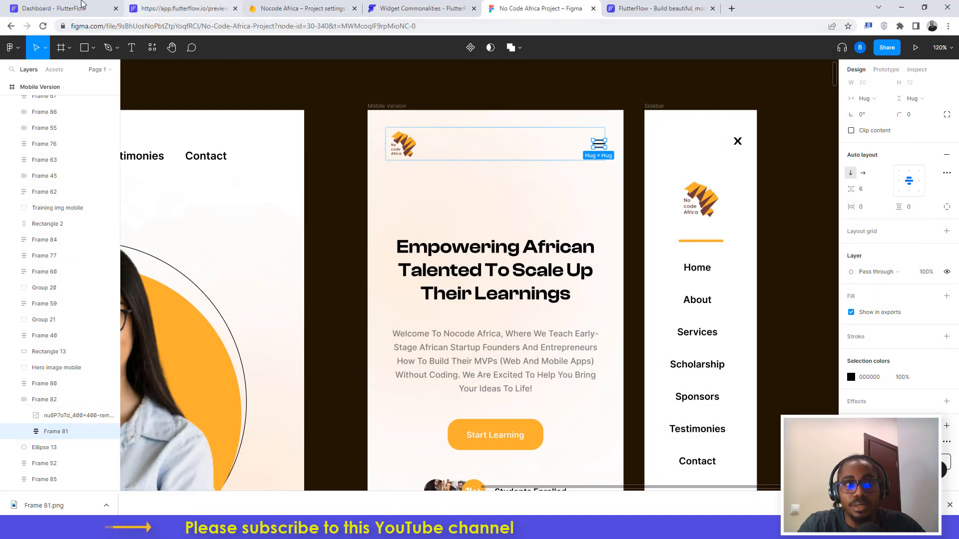
- Switch to FlutterFlow, set the new image's type to Asset, and upload Frame 81.png as its source
click(68, 8)
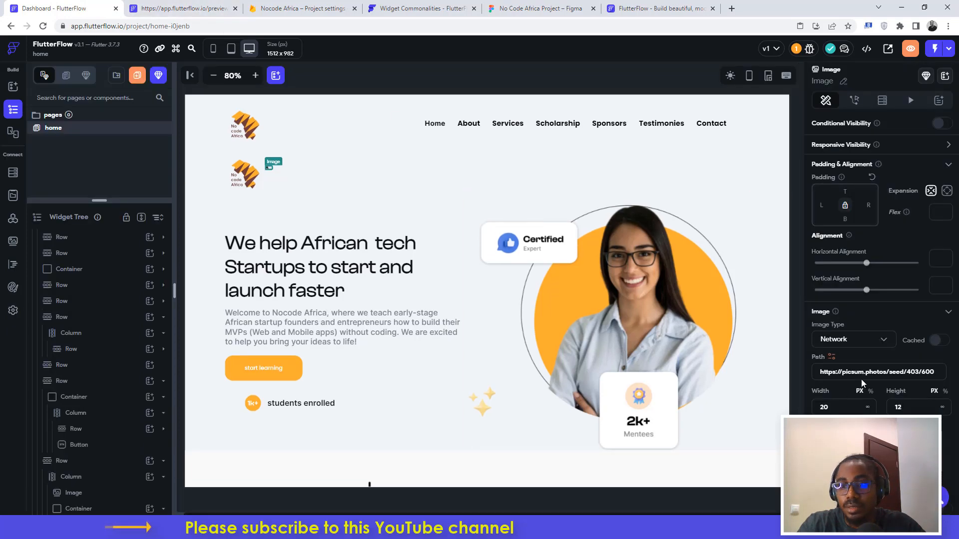
click(859, 340)
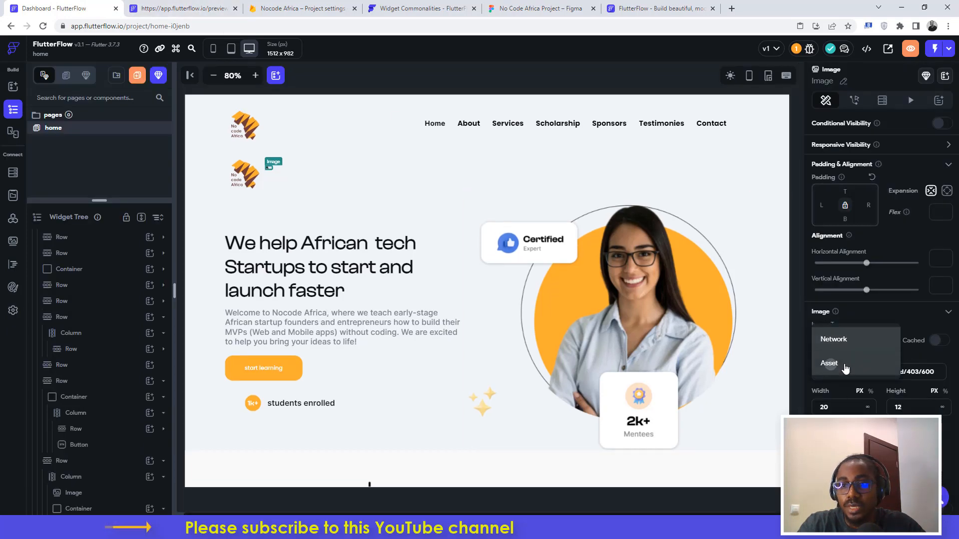
click(944, 375)
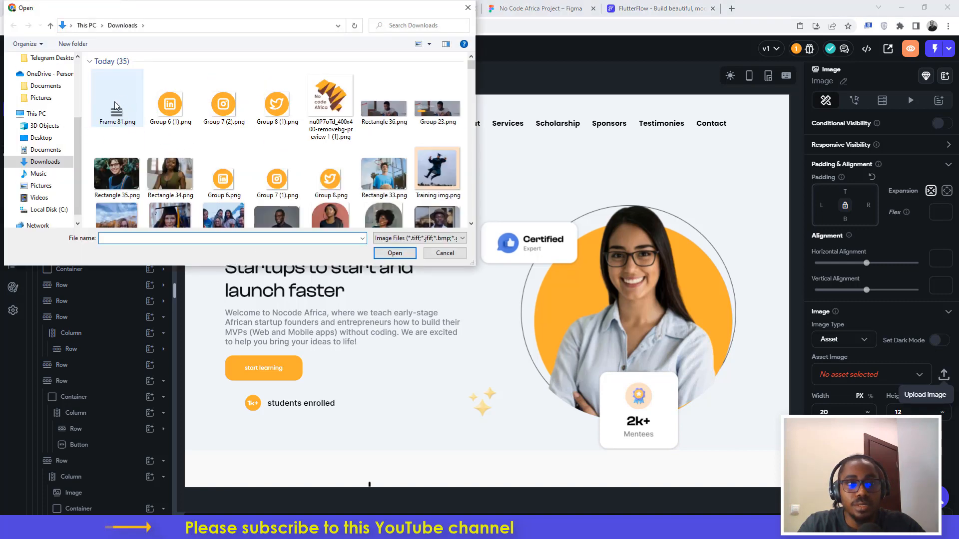
click(115, 111)
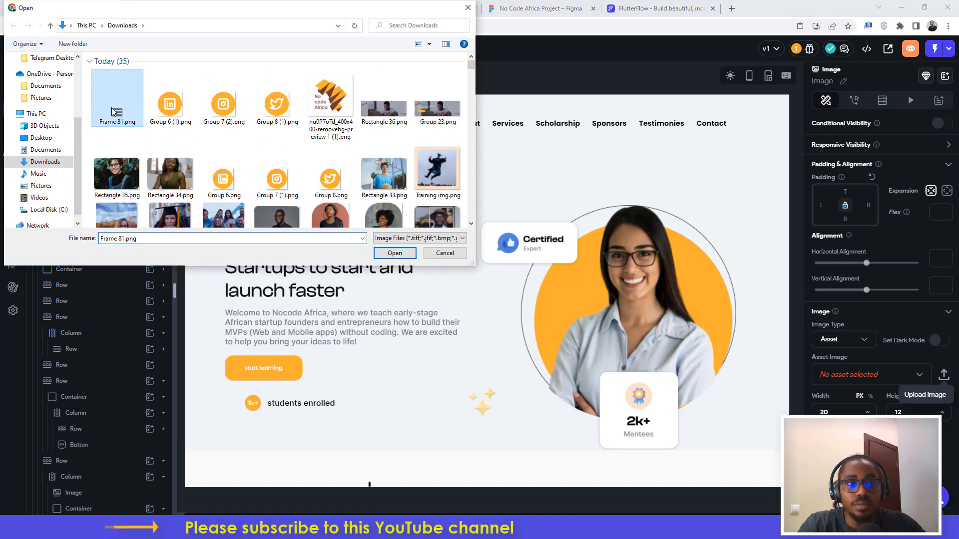
click(402, 257)
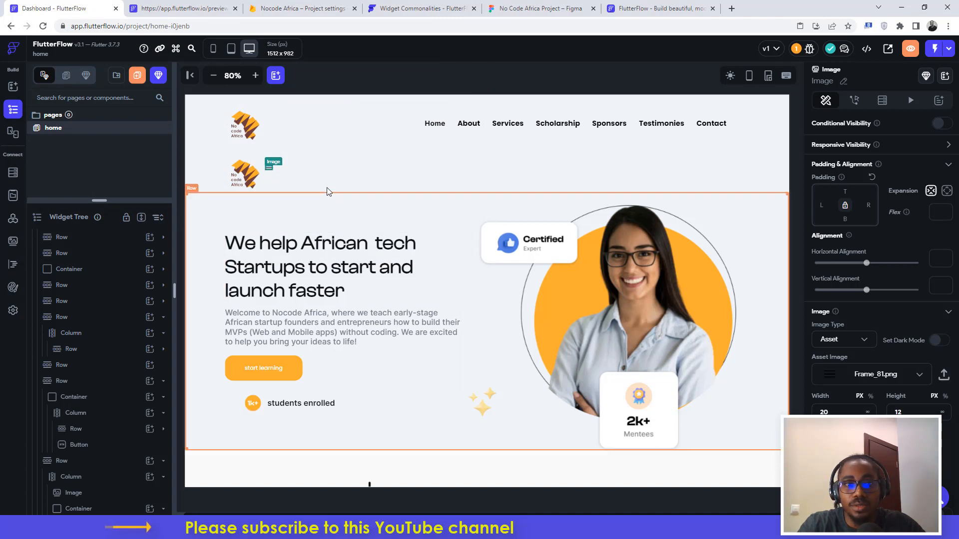
- After checking the mobile header's logo in Figma, return to FlutterFlow and set the lower header row's logo to 60 px wide and 55 px high
click(326, 191)
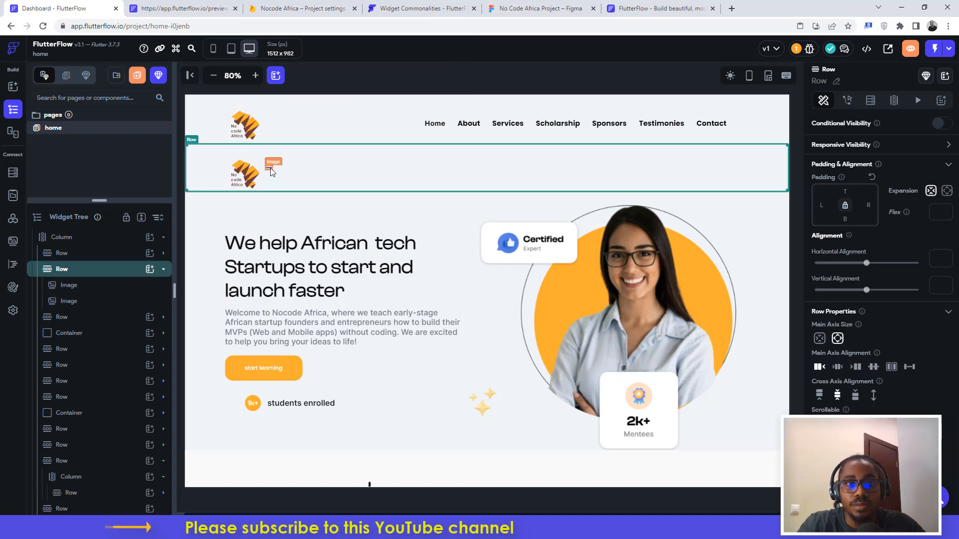
click(524, 7)
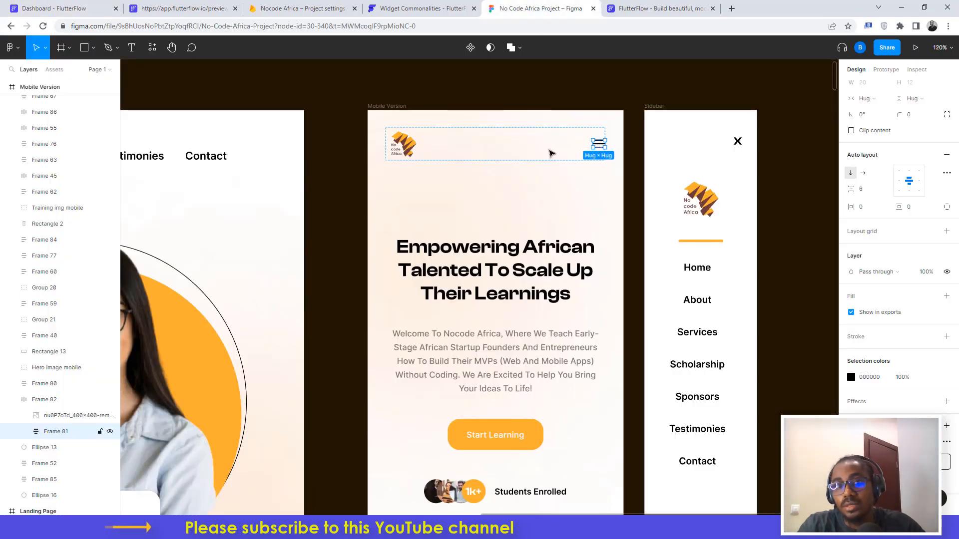
click(408, 149)
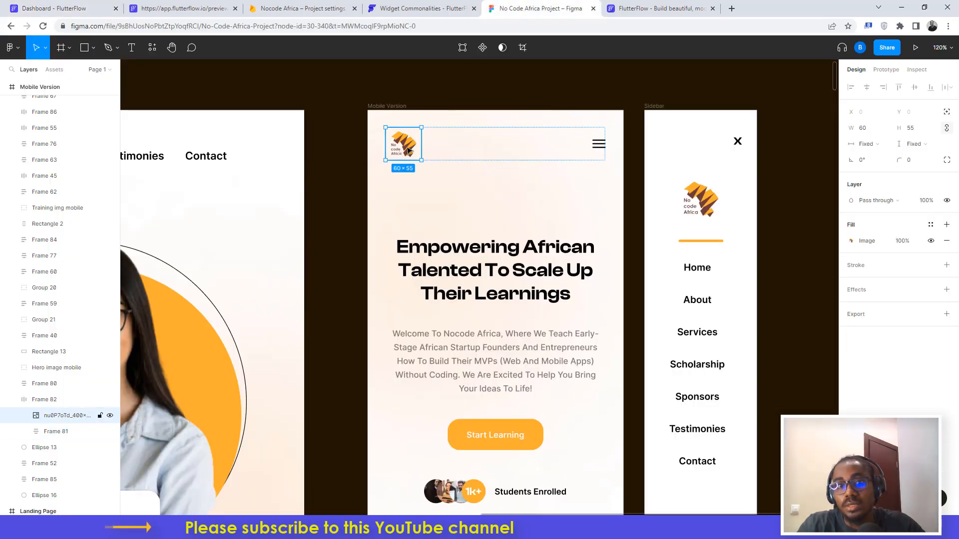
click(44, 7)
key(Up)
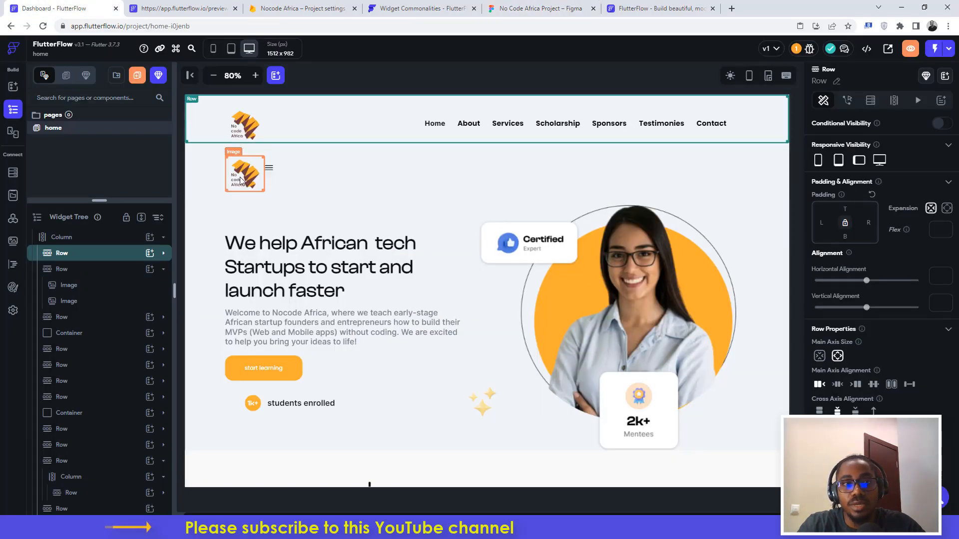
click(240, 180)
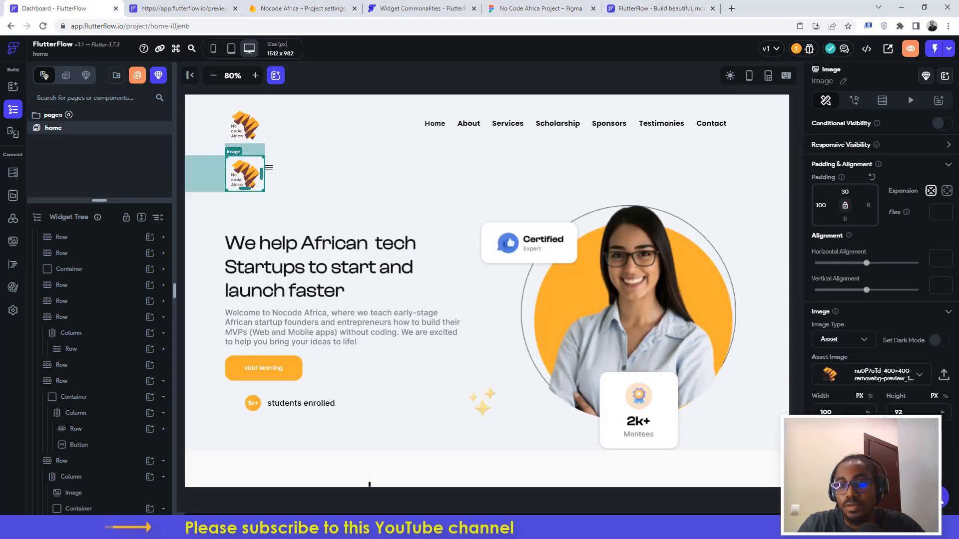
drag(833, 412, 806, 415)
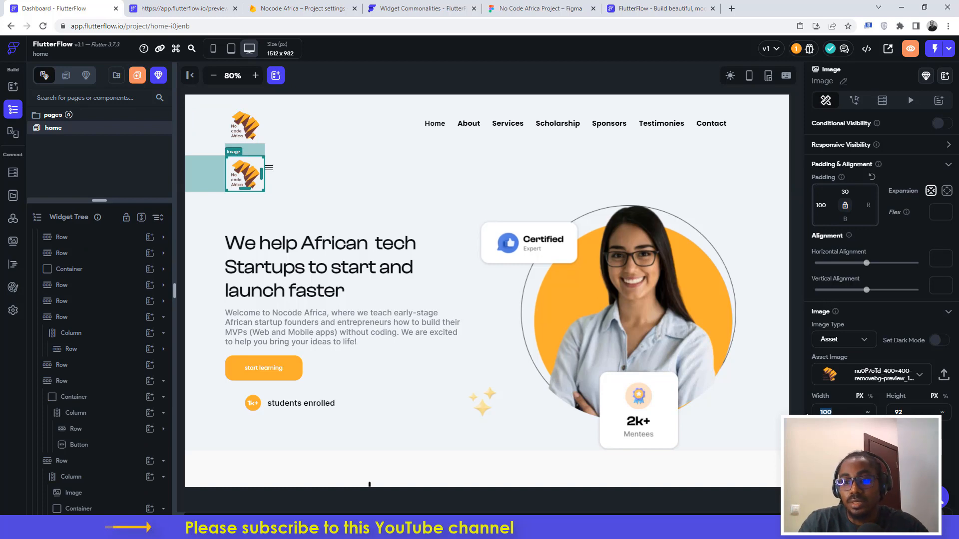
text(60)
key(Tab)
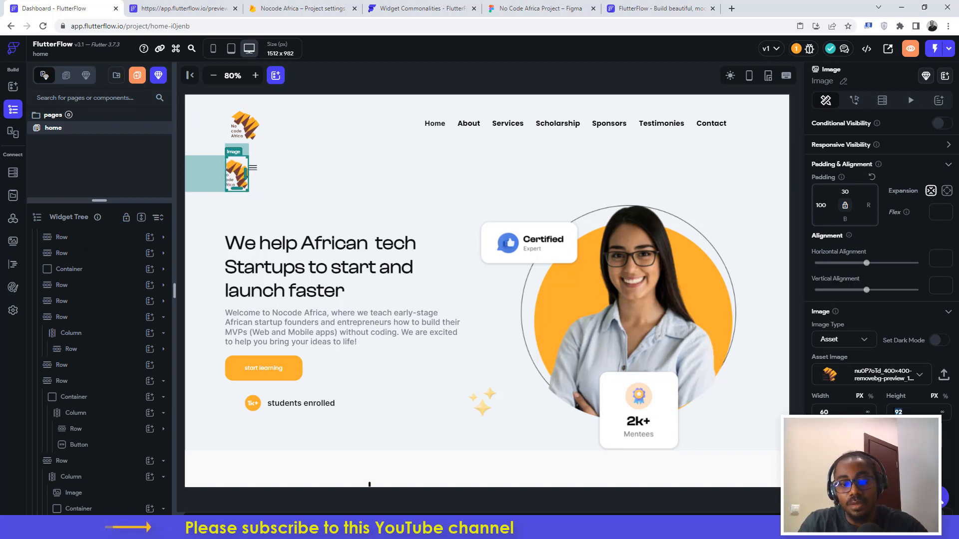
text(55)
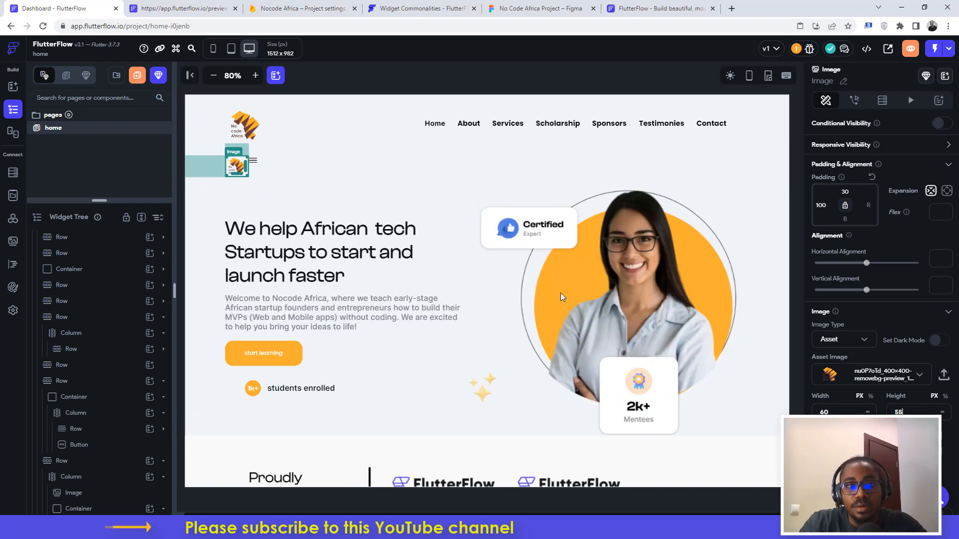
- Check the menu icon's position in Figma, then in FlutterFlow give the icon 21.5 top padding and 150 left padding
click(253, 161)
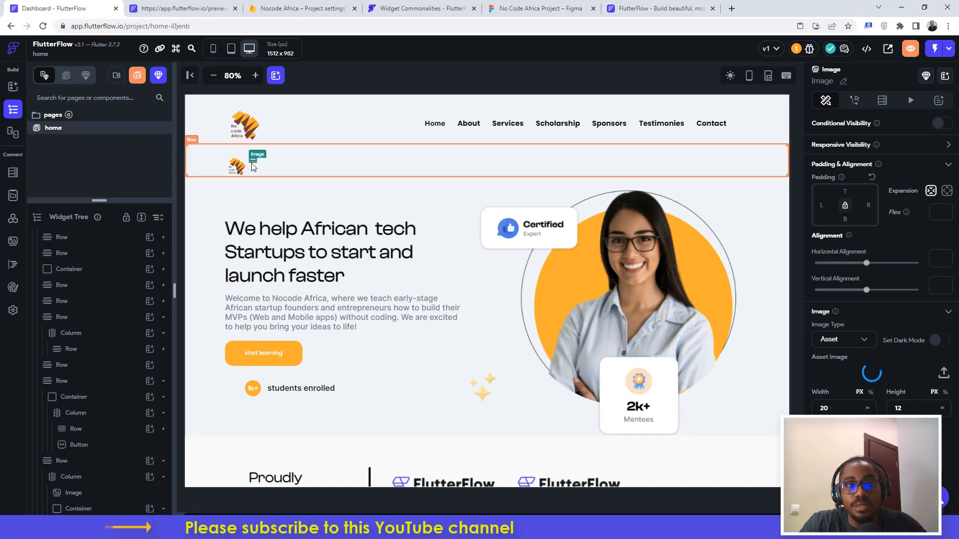
click(504, 8)
click(599, 146)
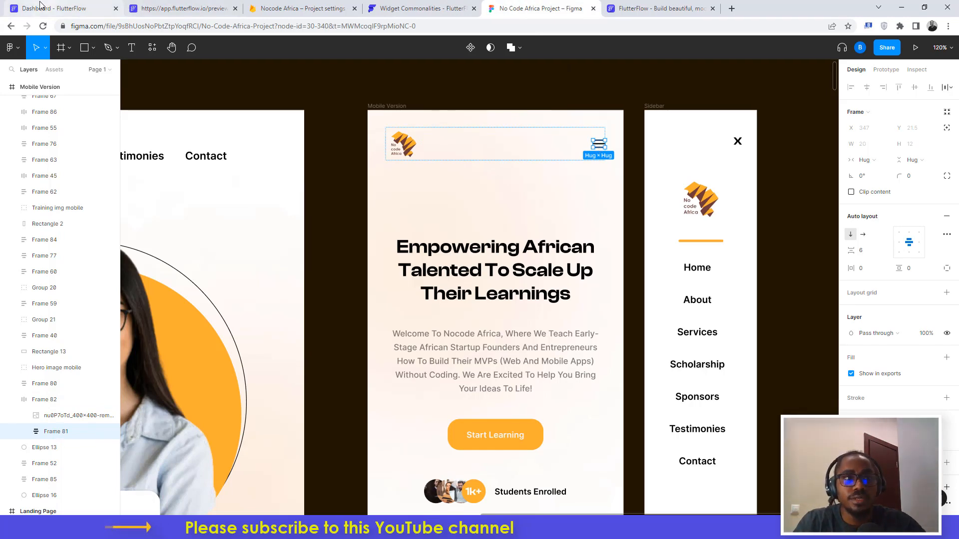
click(55, 8)
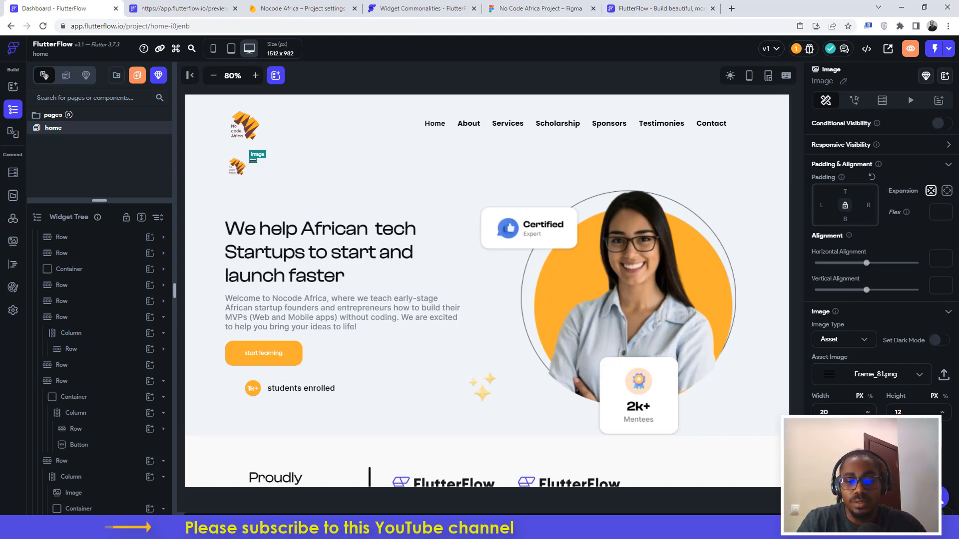
click(845, 191)
text(21.5)
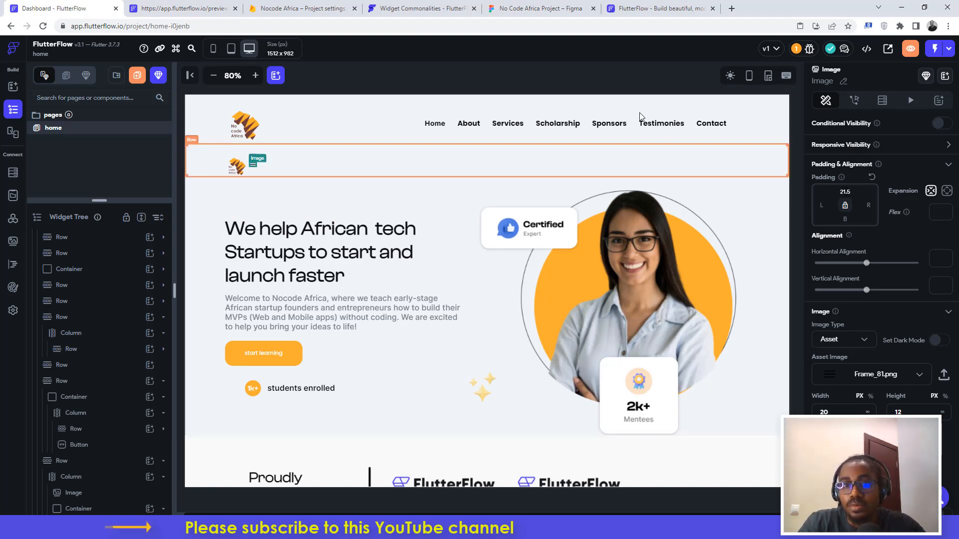
click(302, 157)
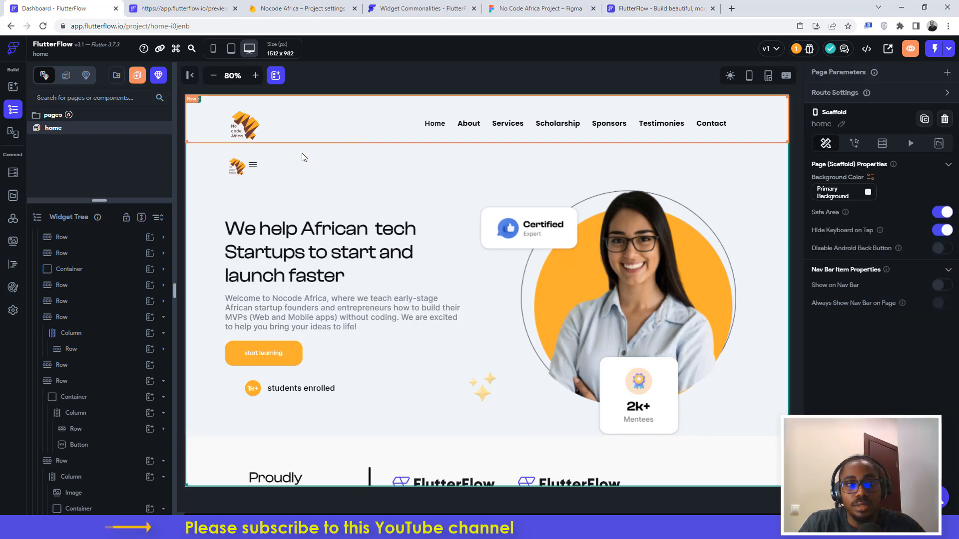
click(252, 167)
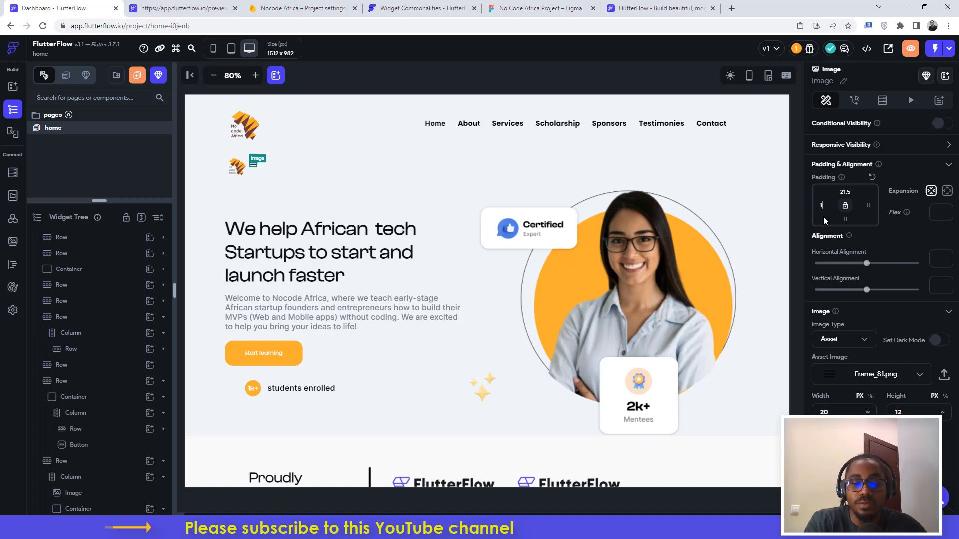
text(150)
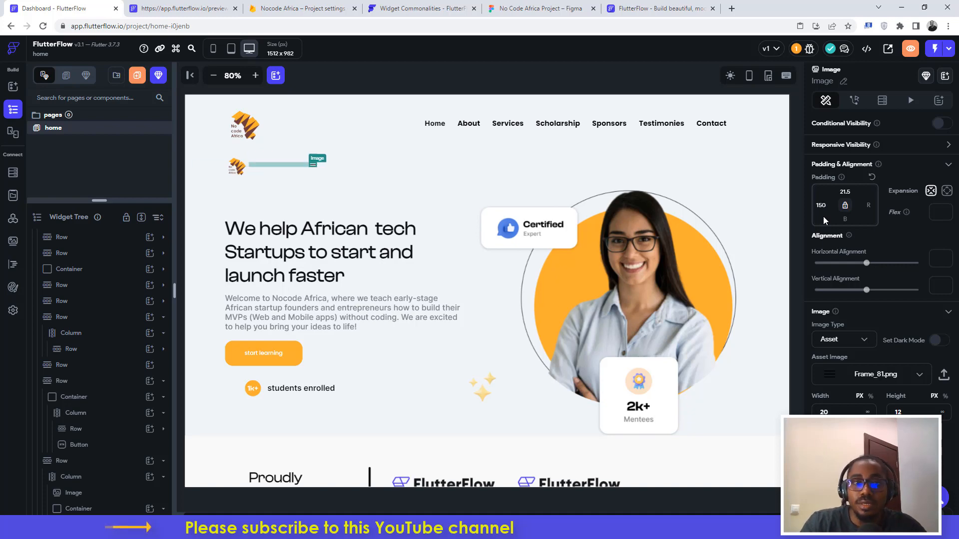
- Preview the page at iPhone 13 Pro Max size and, after inspecting the logo in Figma, set the lower logo's left padding to 16
click(230, 169)
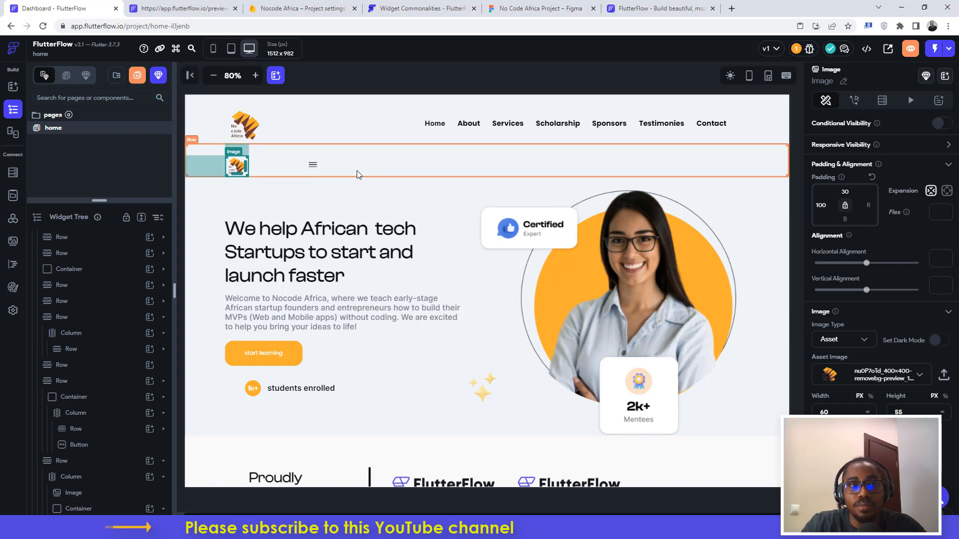
click(213, 54)
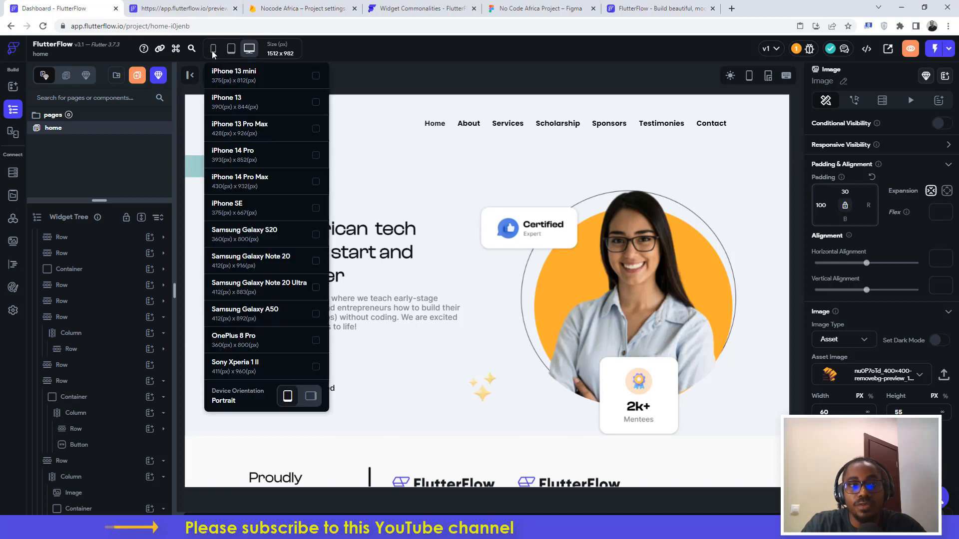
click(226, 132)
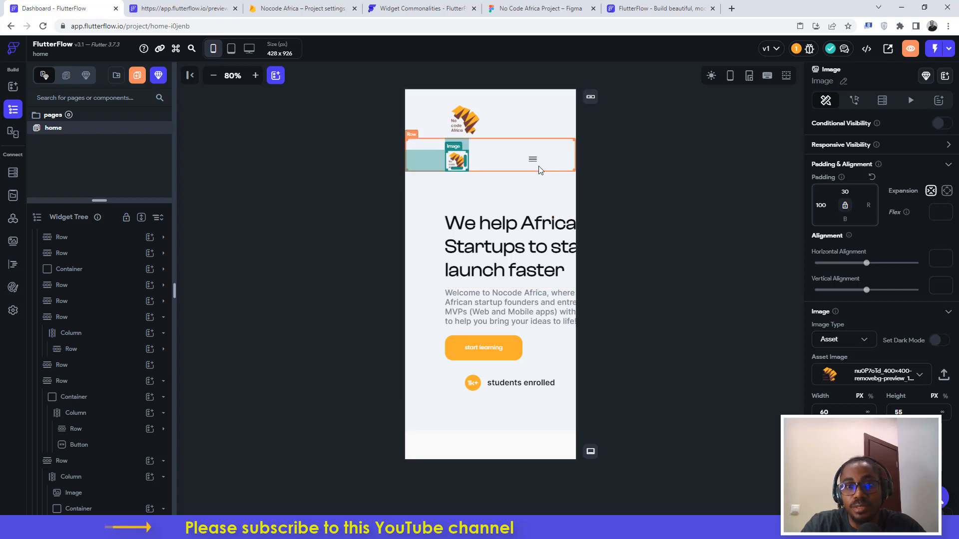
click(515, 8)
click(397, 148)
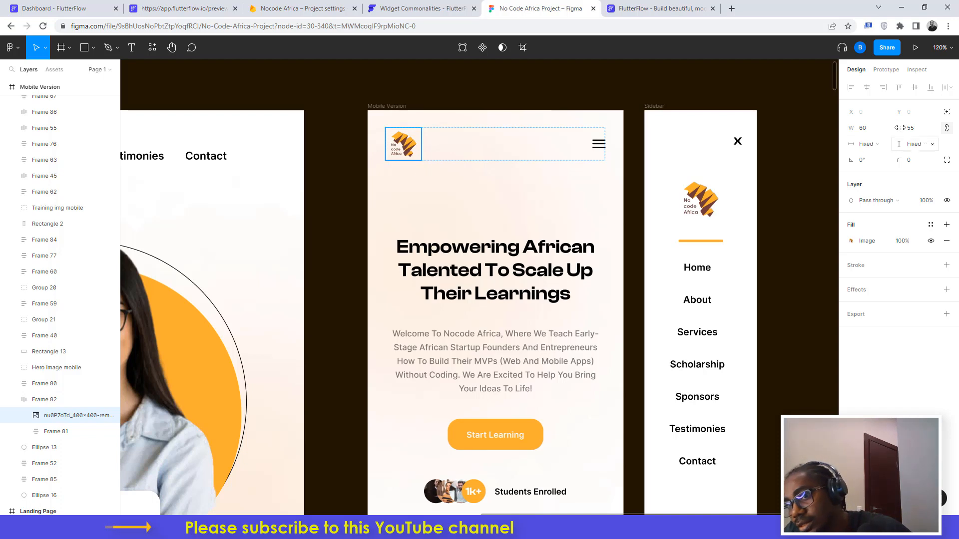
click(55, 9)
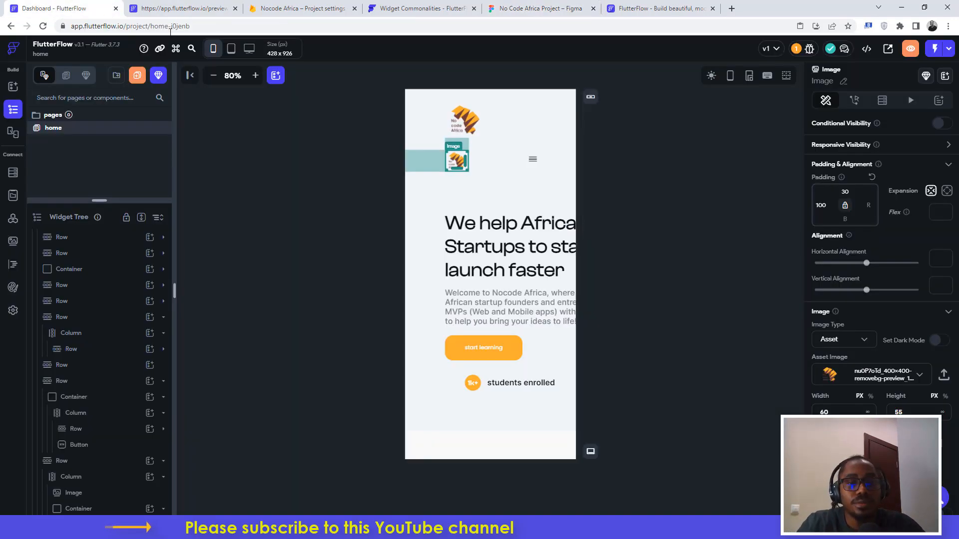
double_click(828, 204)
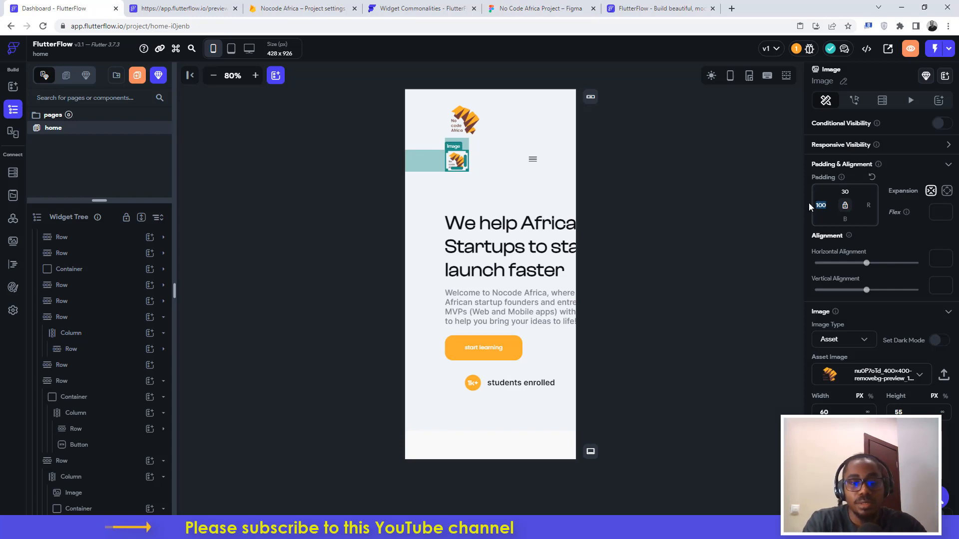
text(16)
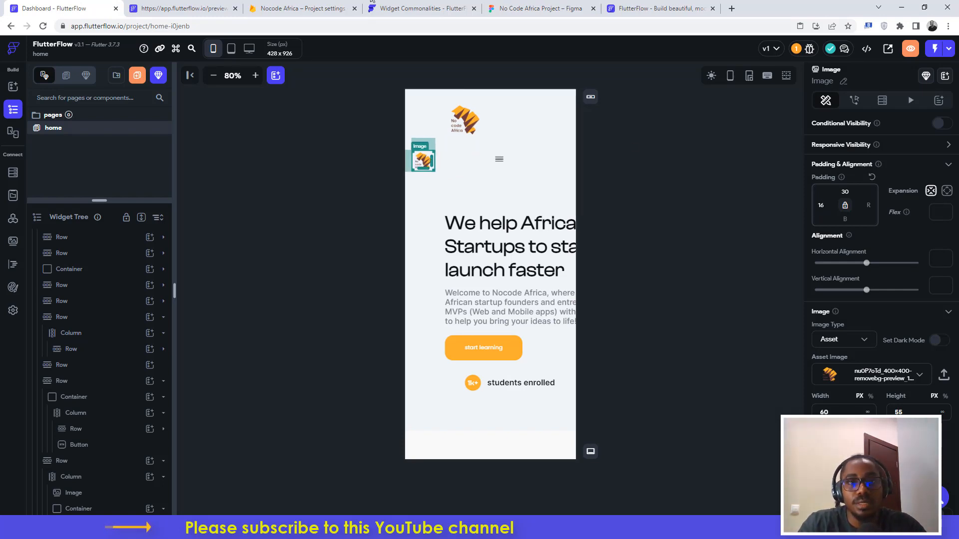
- Compare with the Figma mobile header again, then in FlutterFlow set the lower logo's left padding to 30
click(537, 8)
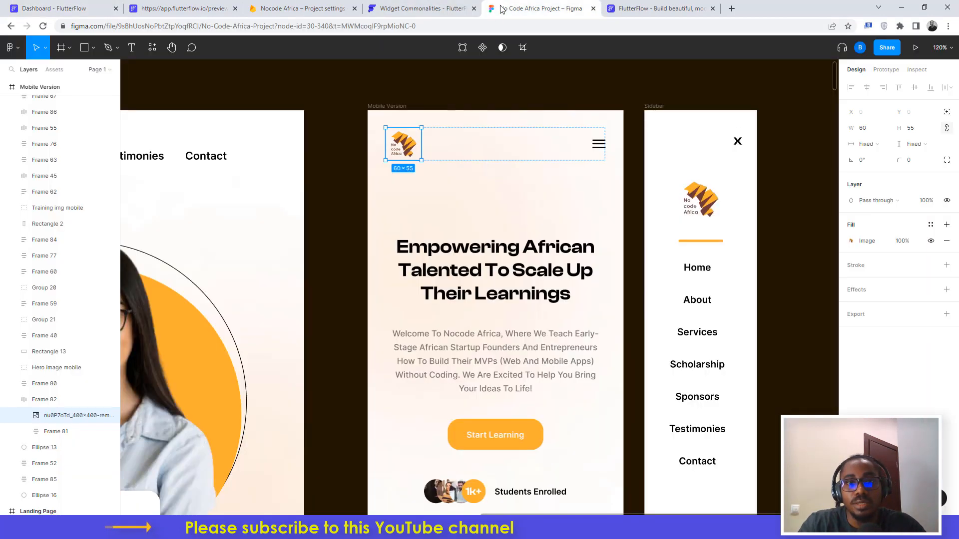
click(78, 7)
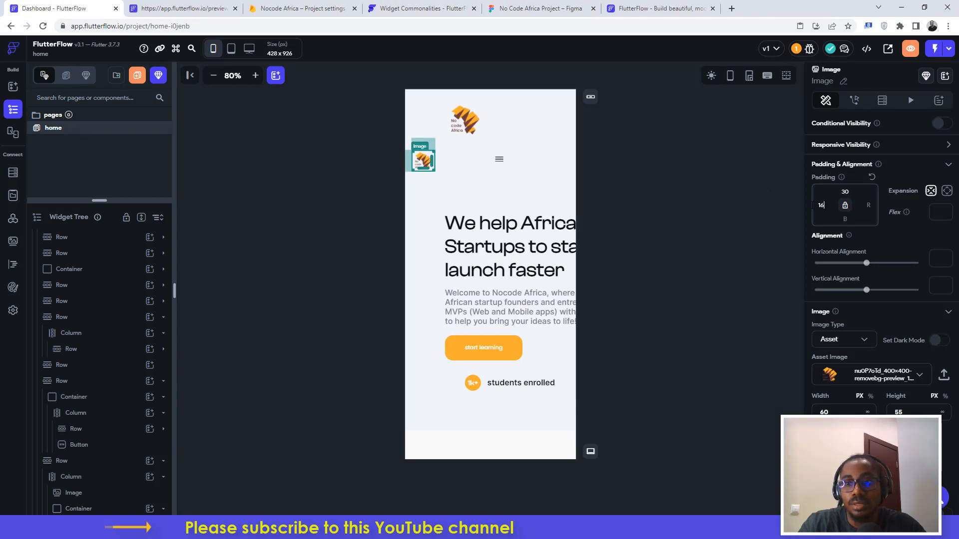
text(30)
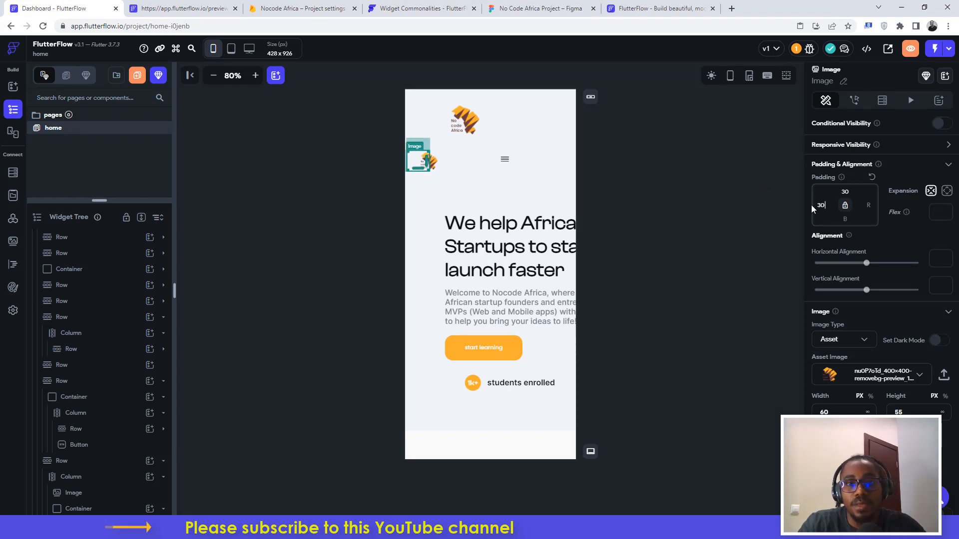
- Try 250 and settle on 300 as the menu icon's left padding, then compare the header with the Figma mobile design
drag(510, 162, 504, 159)
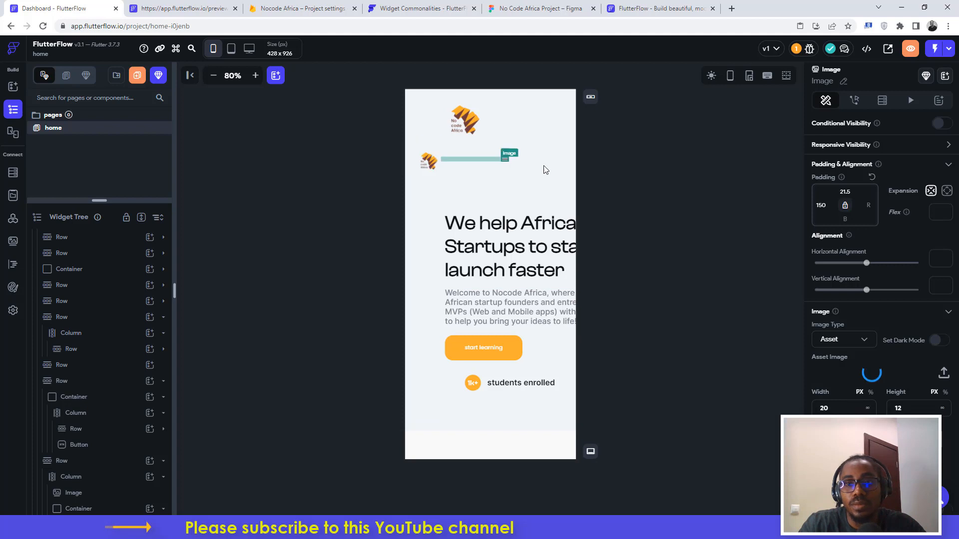
double_click(827, 205)
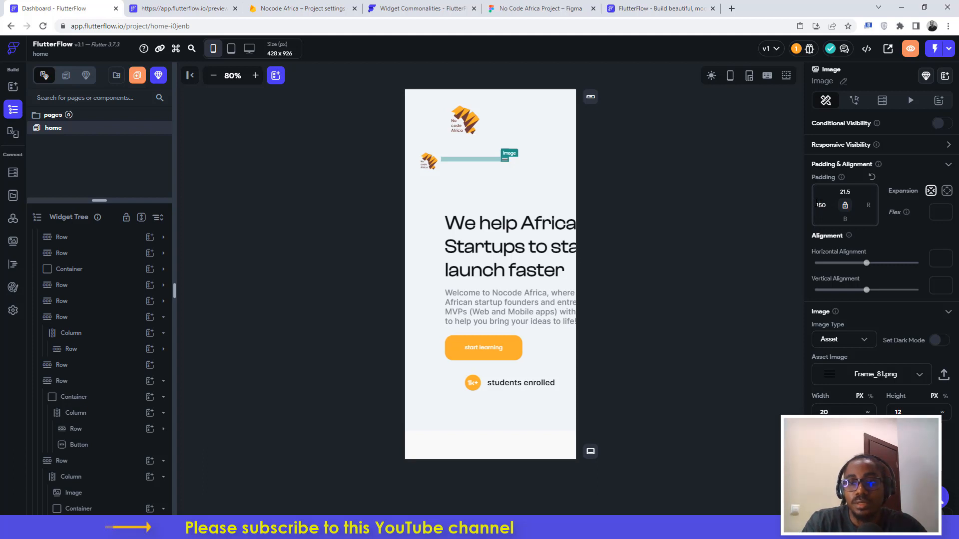
text(250)
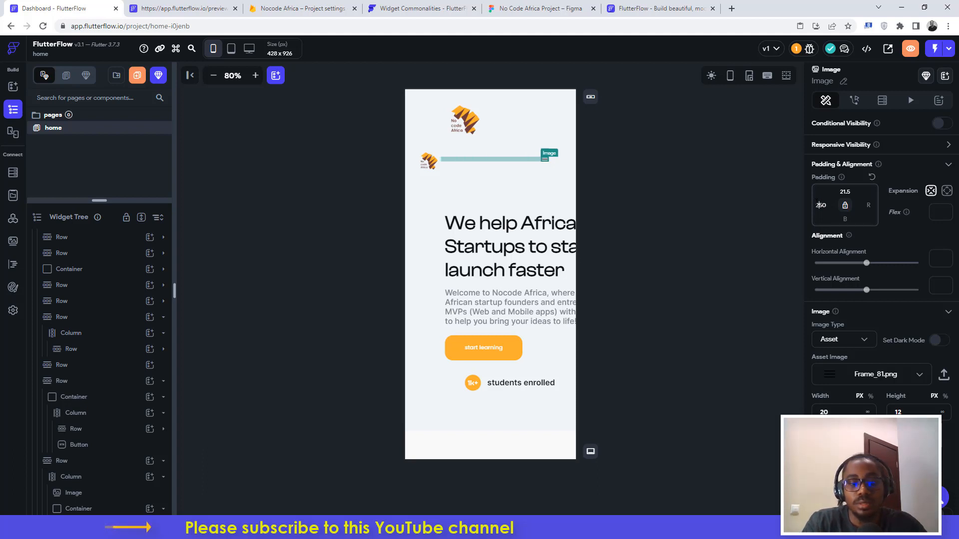
double_click(819, 205)
text(300)
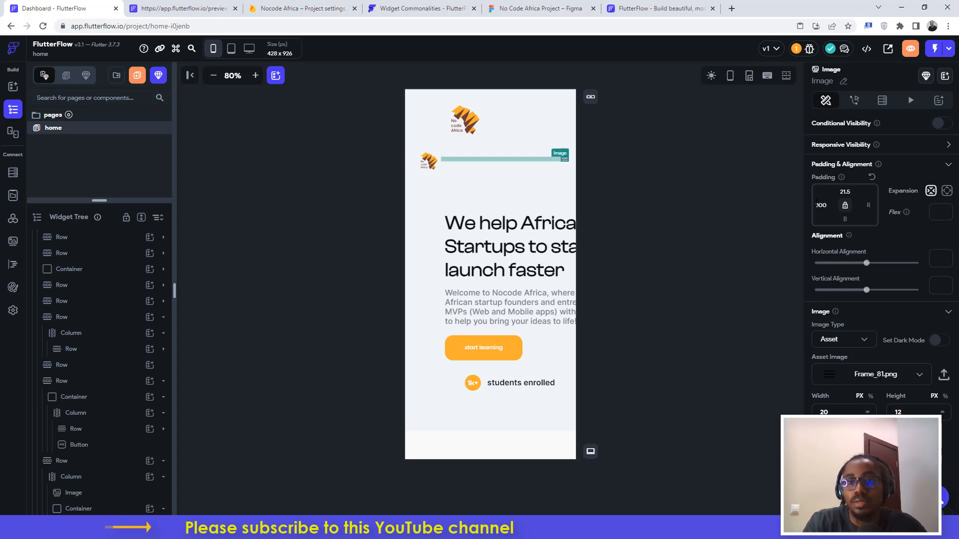
click(525, 13)
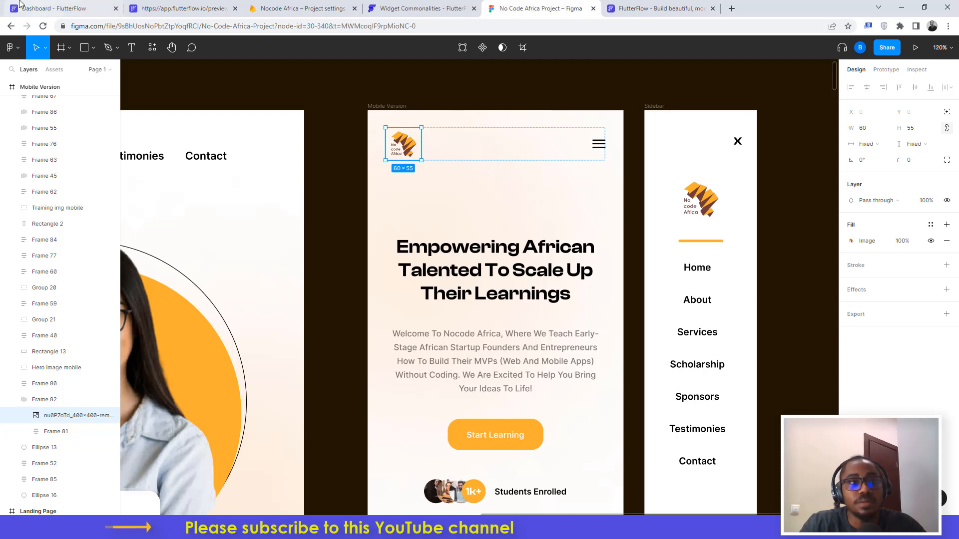
click(48, 6)
- In FlutterFlow, show the page at Macbook Pro 16" (2021) size and hide the desktop header row on phone and tablet
click(670, 158)
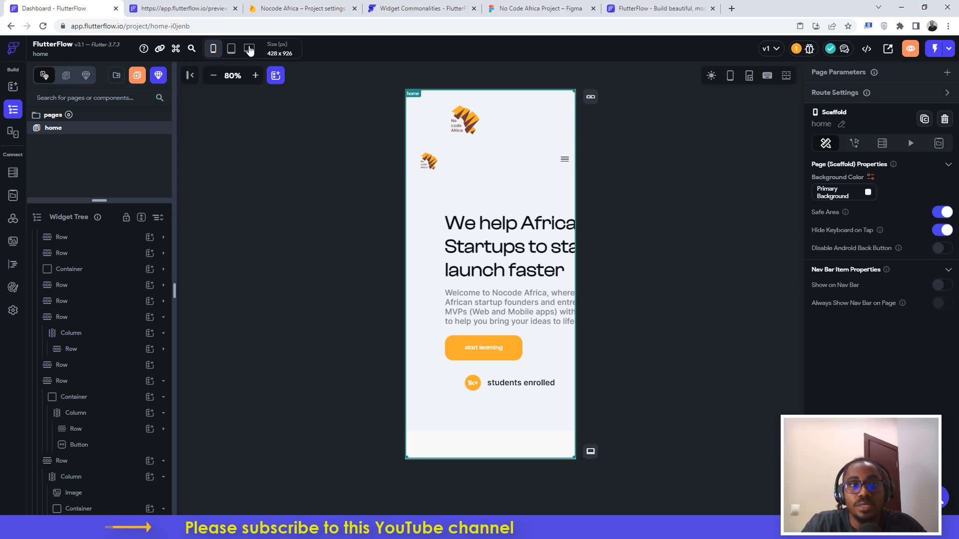
mouse_move(249, 48)
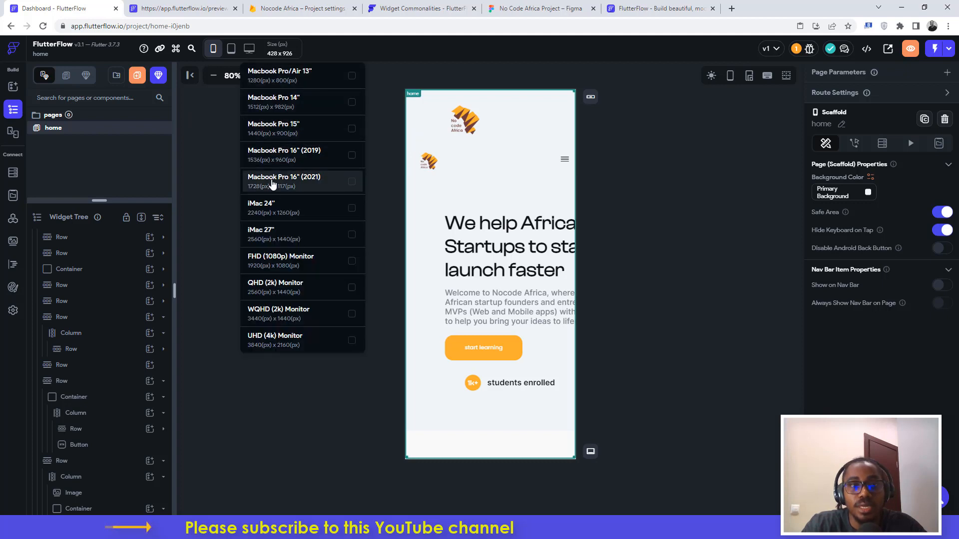
click(292, 185)
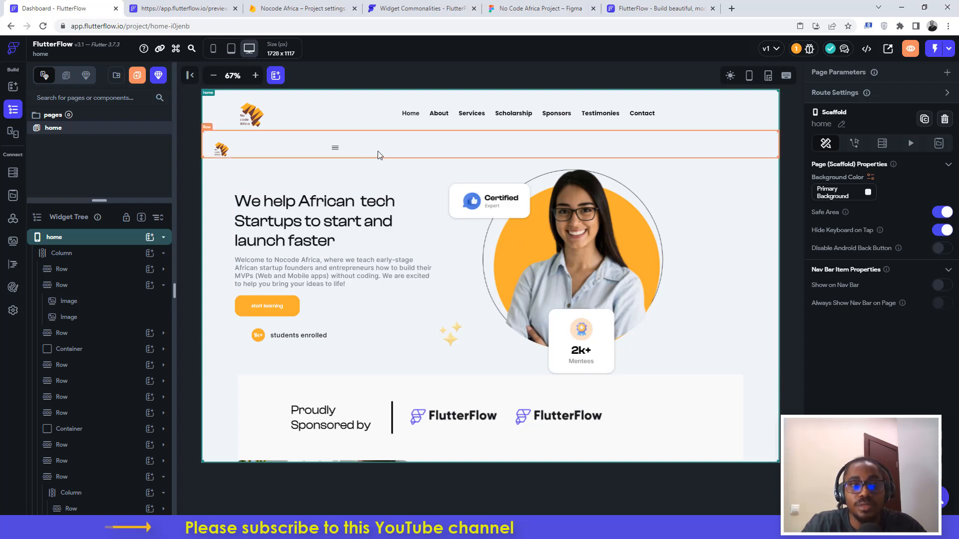
click(297, 111)
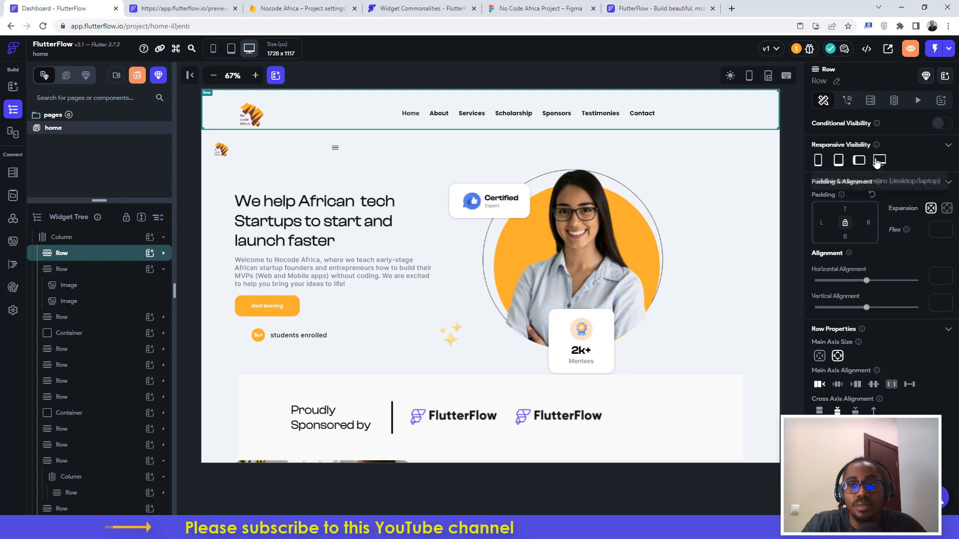
click(839, 161)
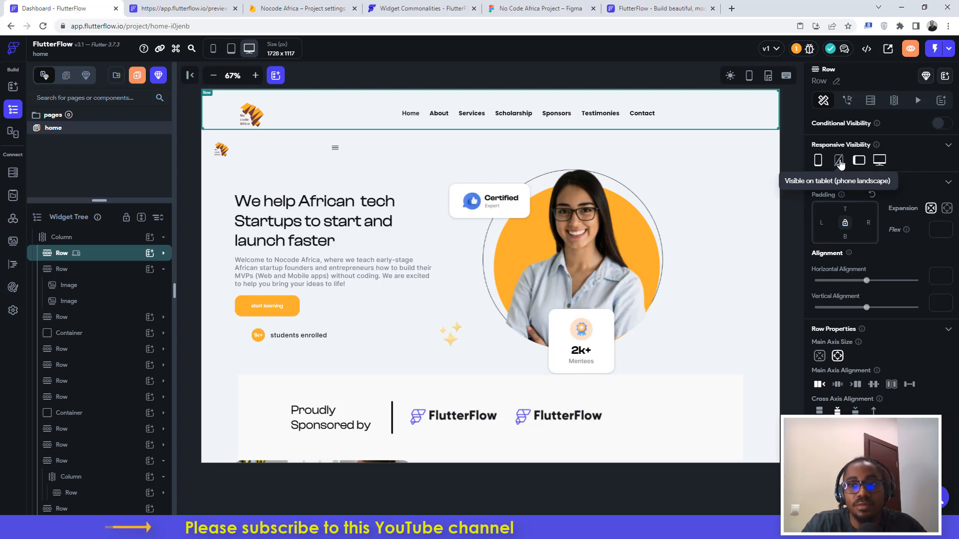
click(818, 161)
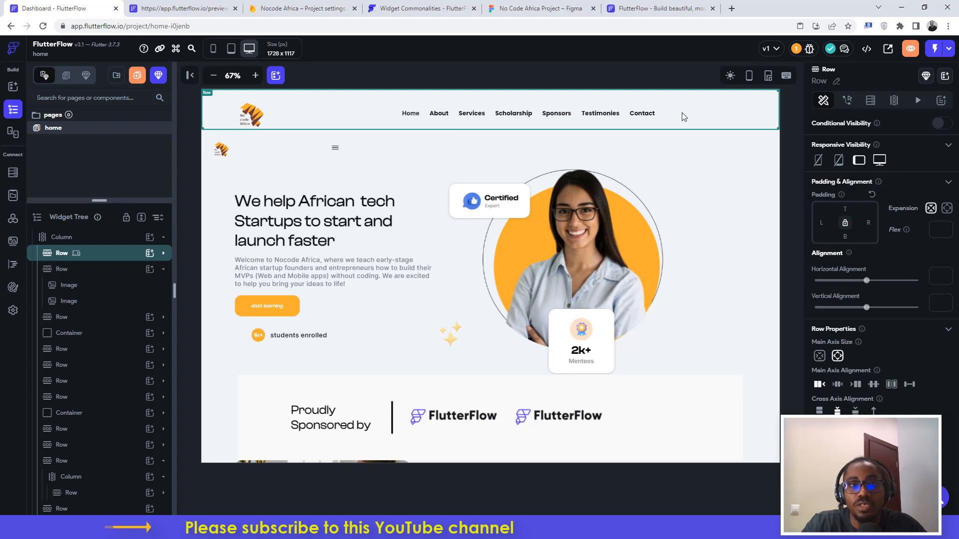
- Limit the mobile header row to phones by hiding it on tablet, landscape tablet and desktop
click(248, 151)
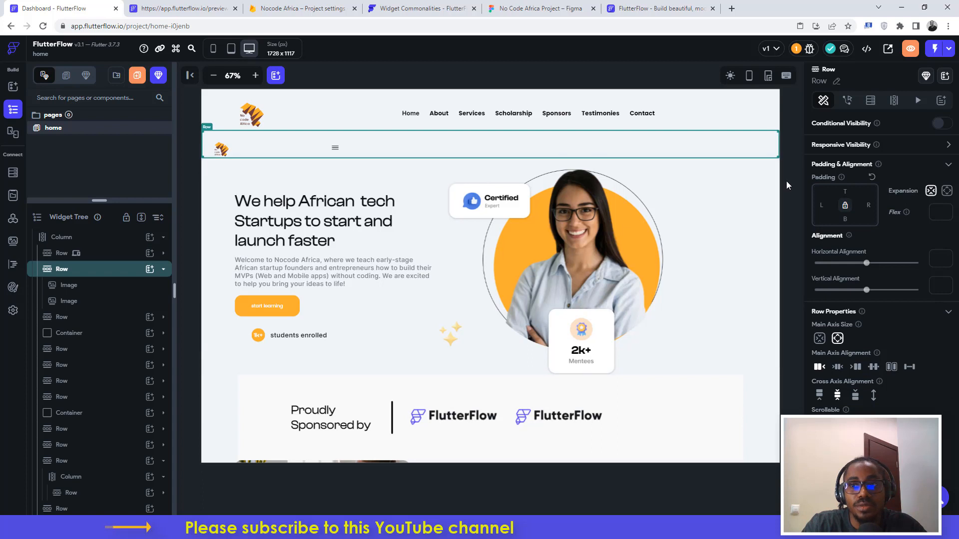
click(948, 145)
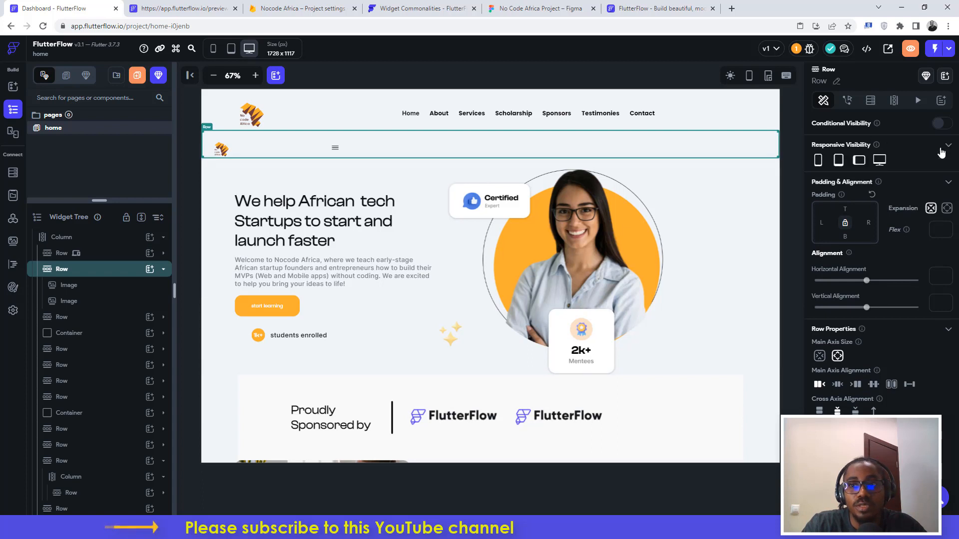
click(879, 160)
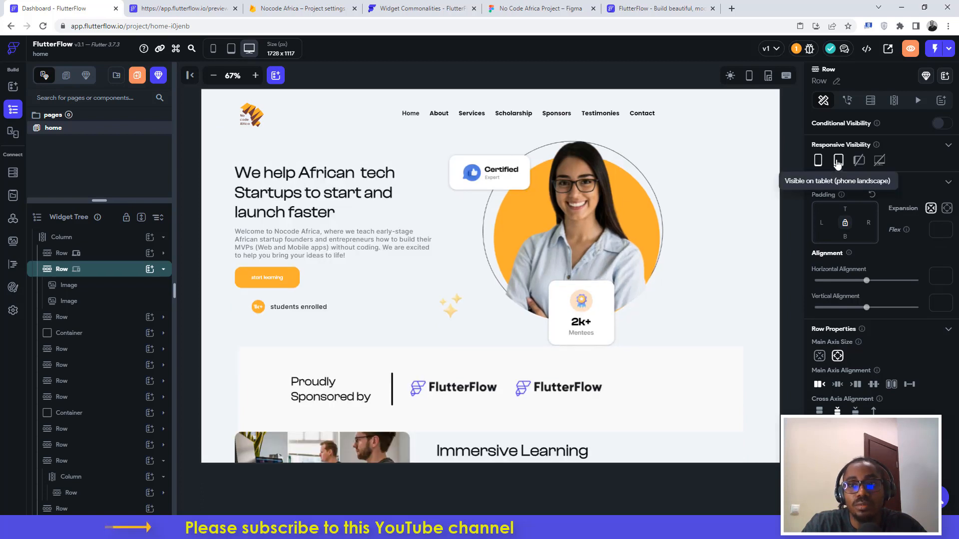
click(839, 162)
- Preview the page at iPhone 13 Pro Max size and set the header menu icon's left padding to 280
click(214, 50)
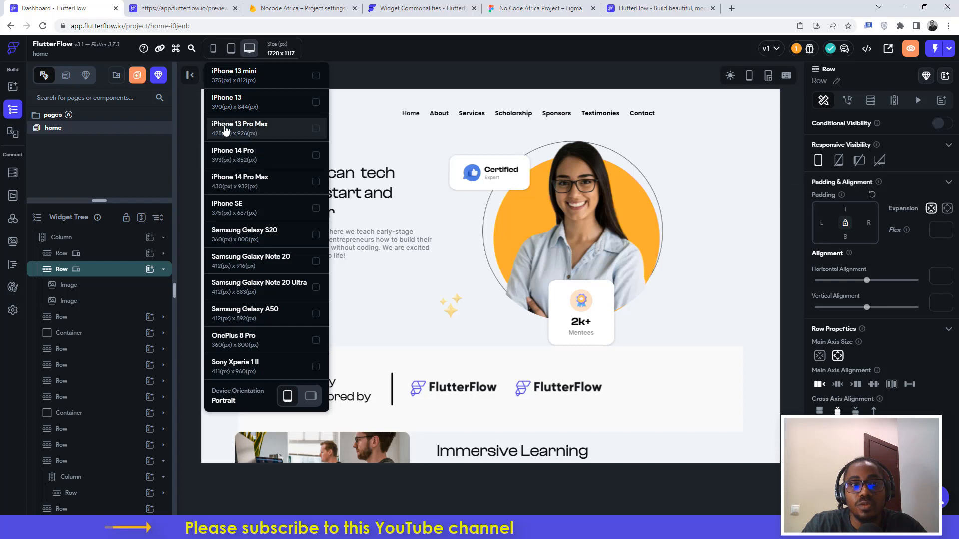
click(226, 128)
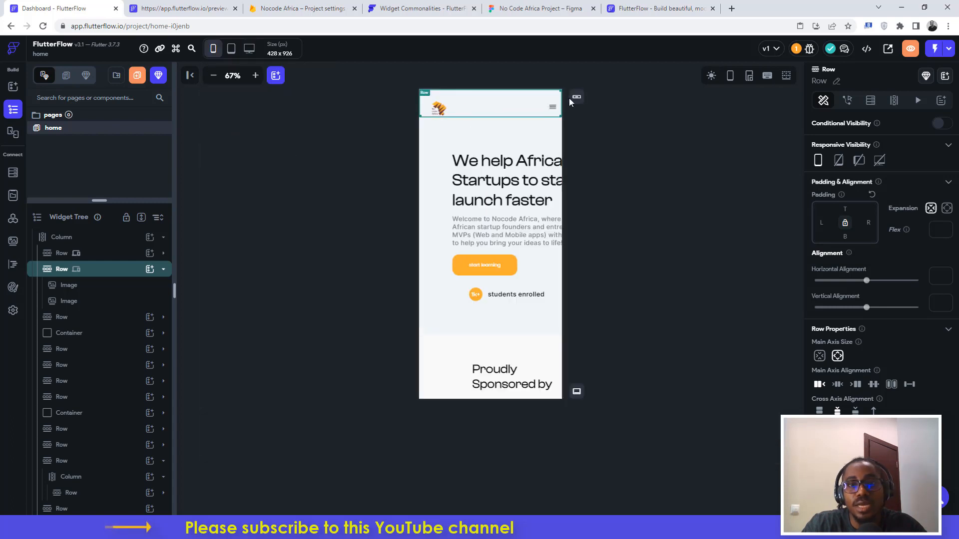
click(373, 133)
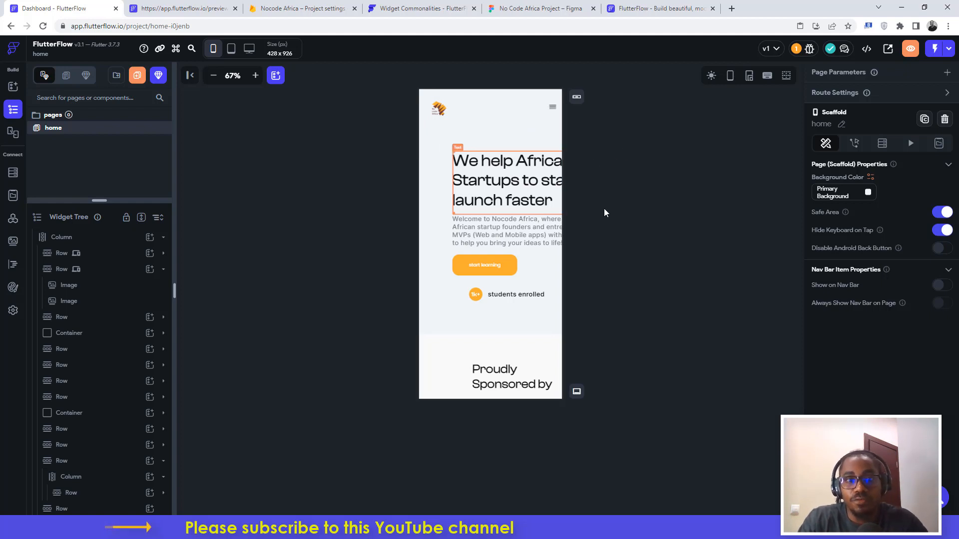
click(256, 76)
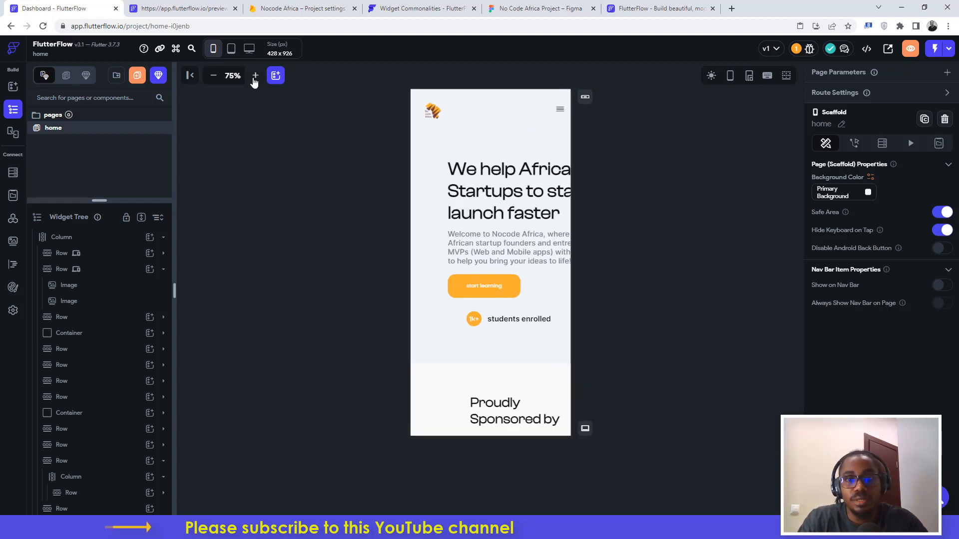
click(255, 76)
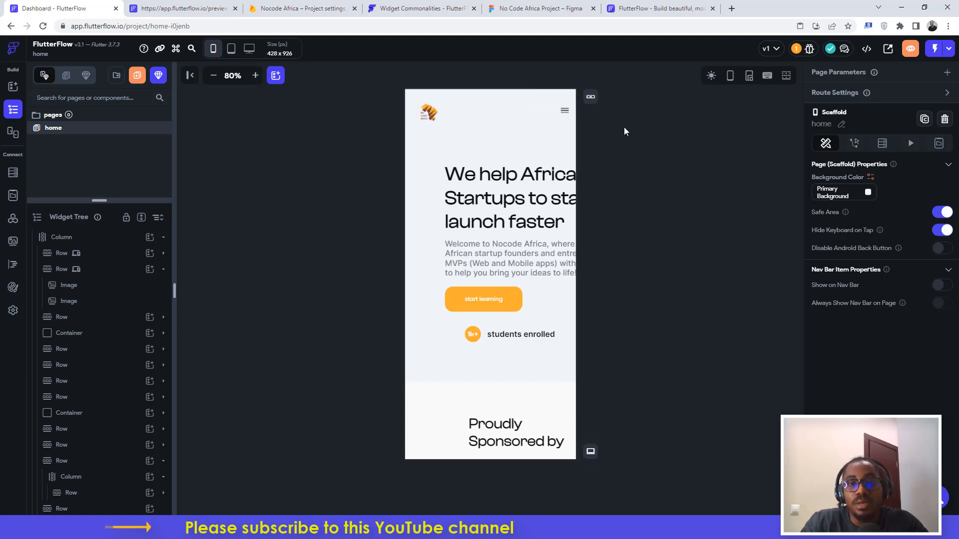
click(564, 110)
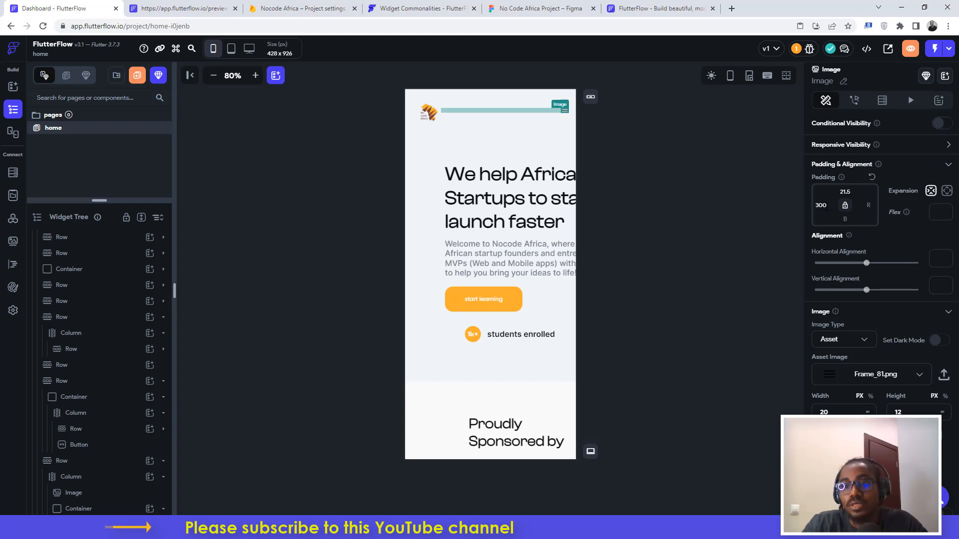
text(280)
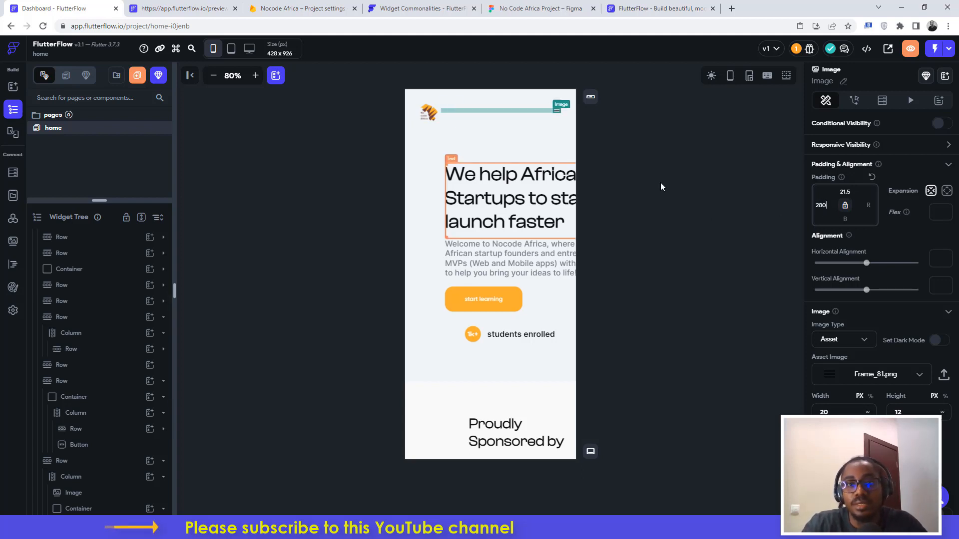
click(661, 182)
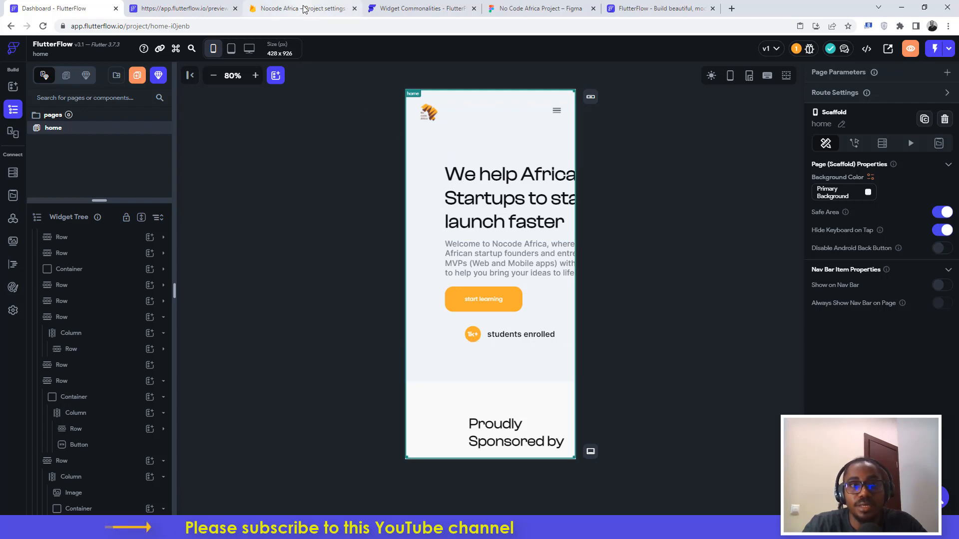
- Compare the hero sections of the Landing Page and Mobile Version frames in the Figma design
click(537, 9)
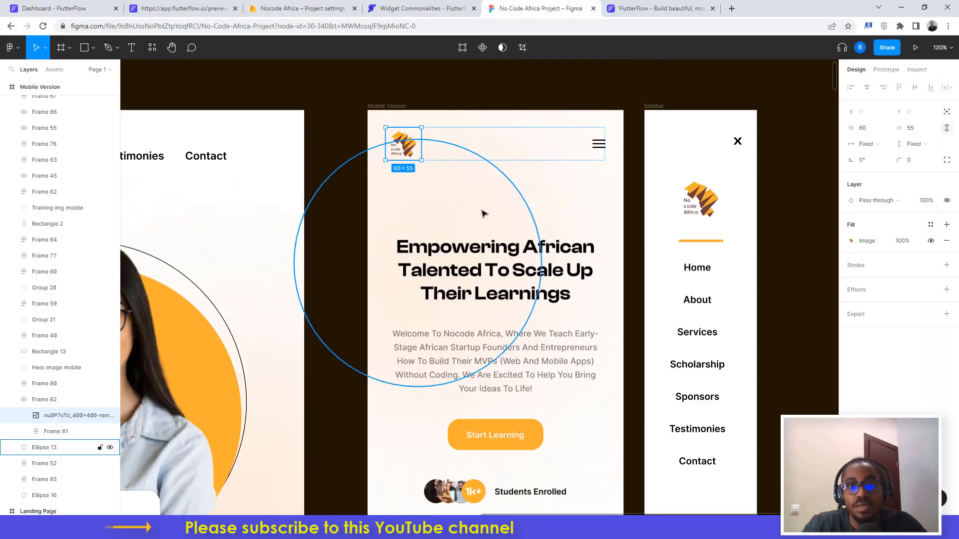
click(480, 75)
scroll(459, 247, left, 3)
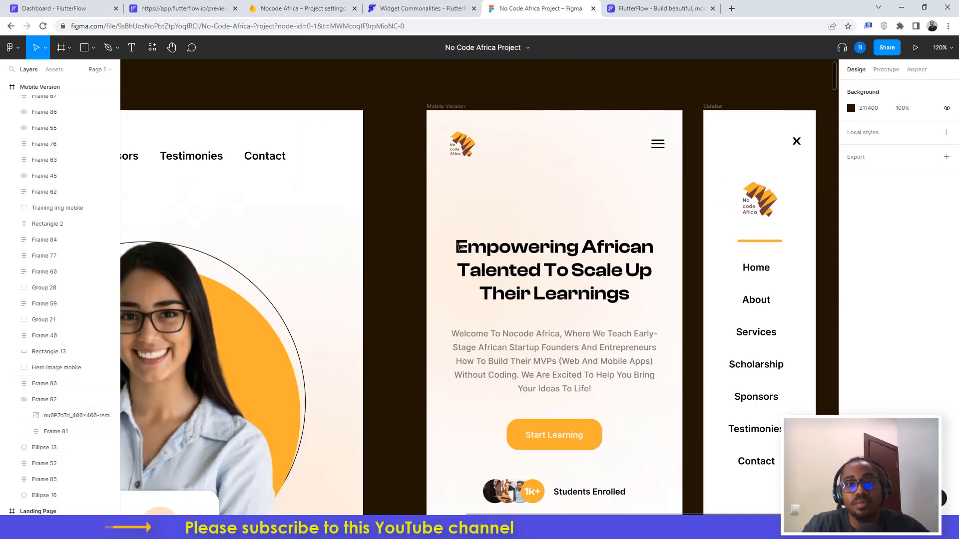
scroll(461, 247, left, 20)
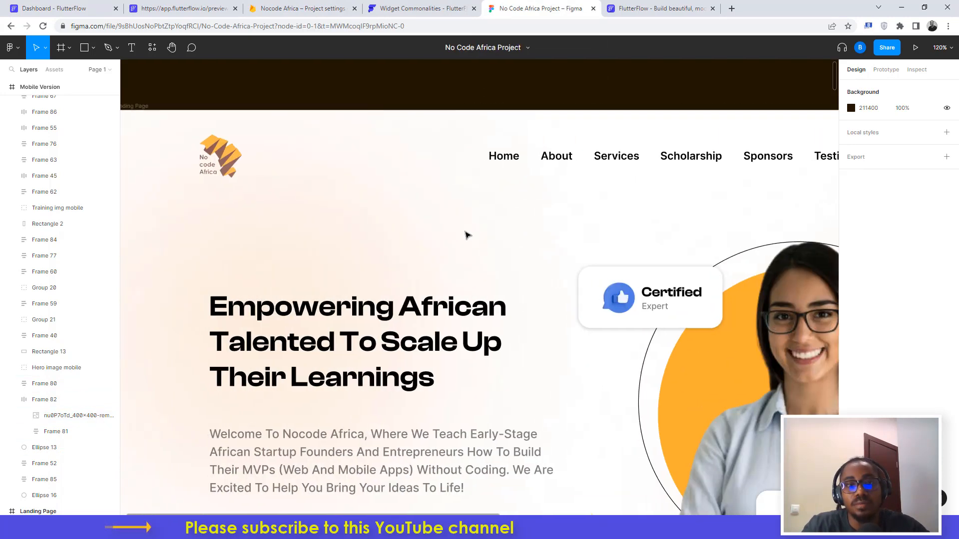
scroll(465, 235, down, 5)
scroll(471, 235, right, 15)
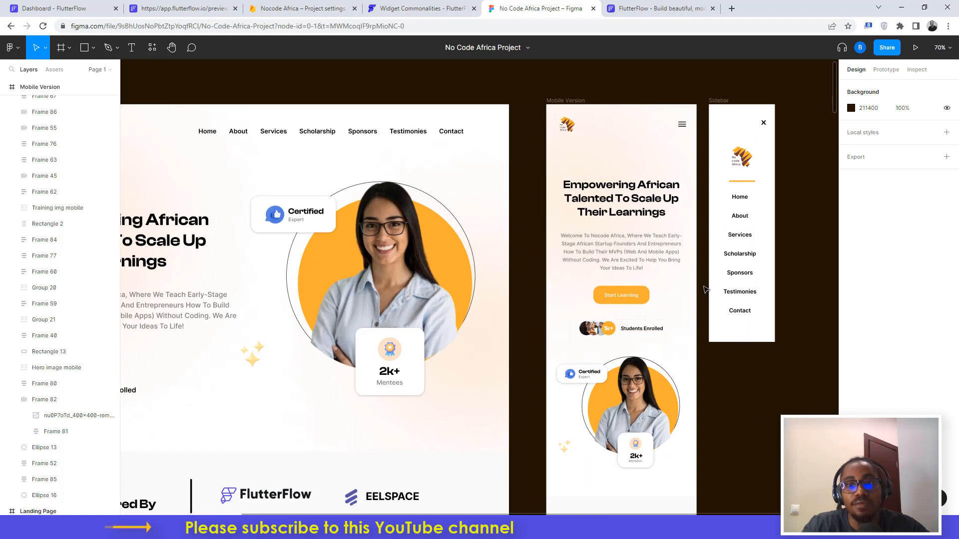
scroll(560, 350, left, 8)
scroll(374, 358, left, 1)
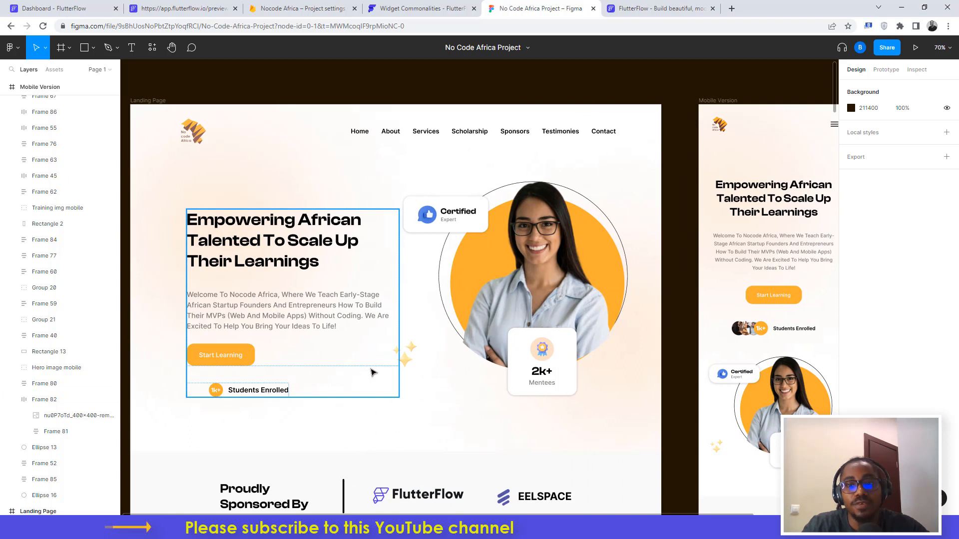
scroll(372, 372, right, 3)
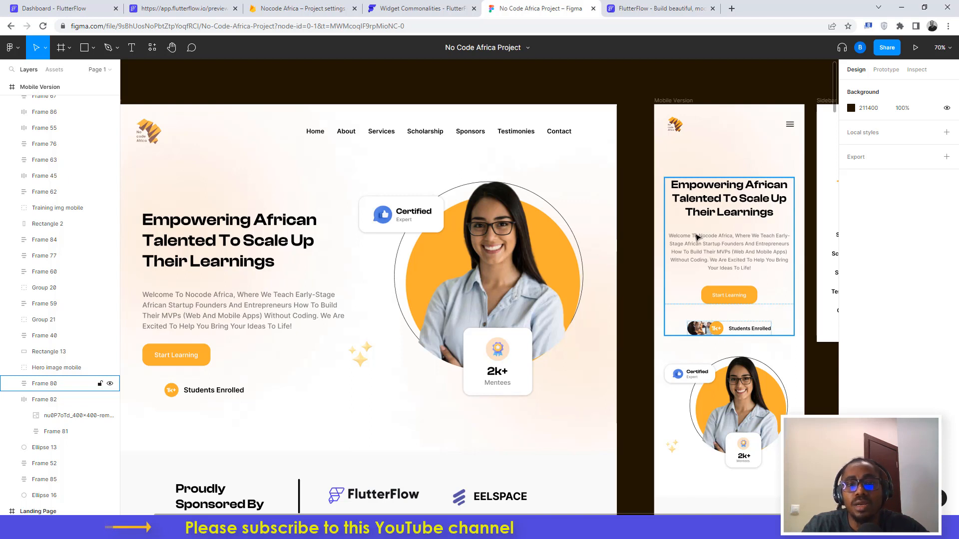
scroll(682, 254, right, 3)
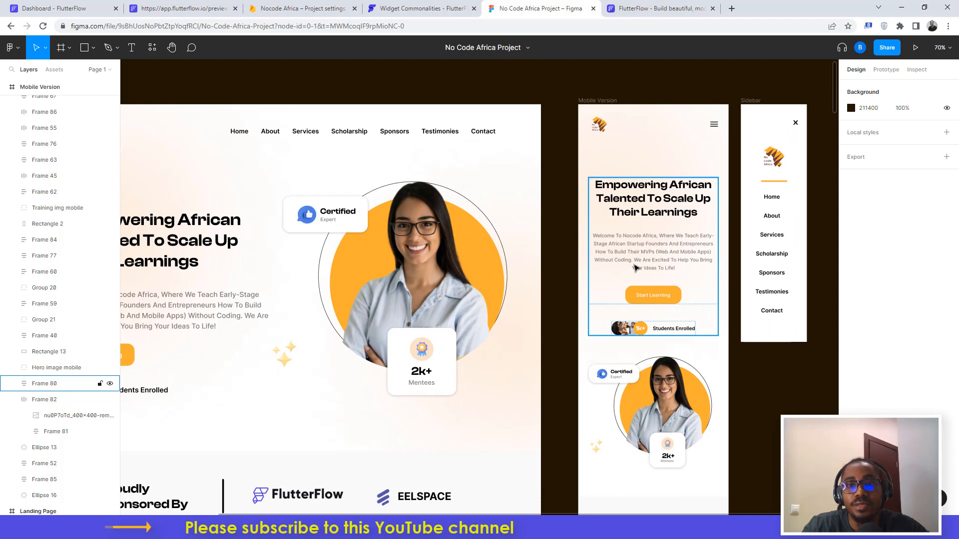
scroll(636, 269, left, 3)
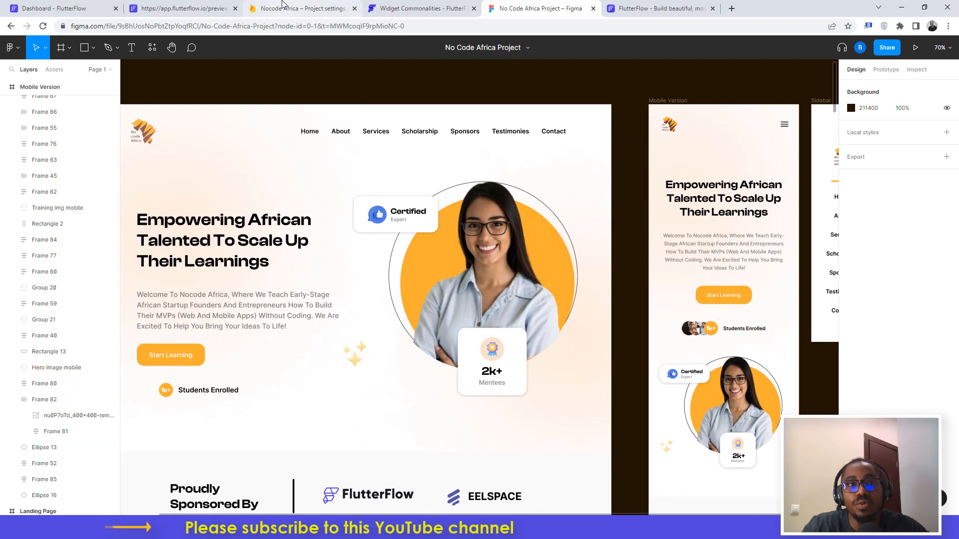
- Return to FlutterFlow and show the home page at Macbook Pro 16" (2021) size
click(47, 8)
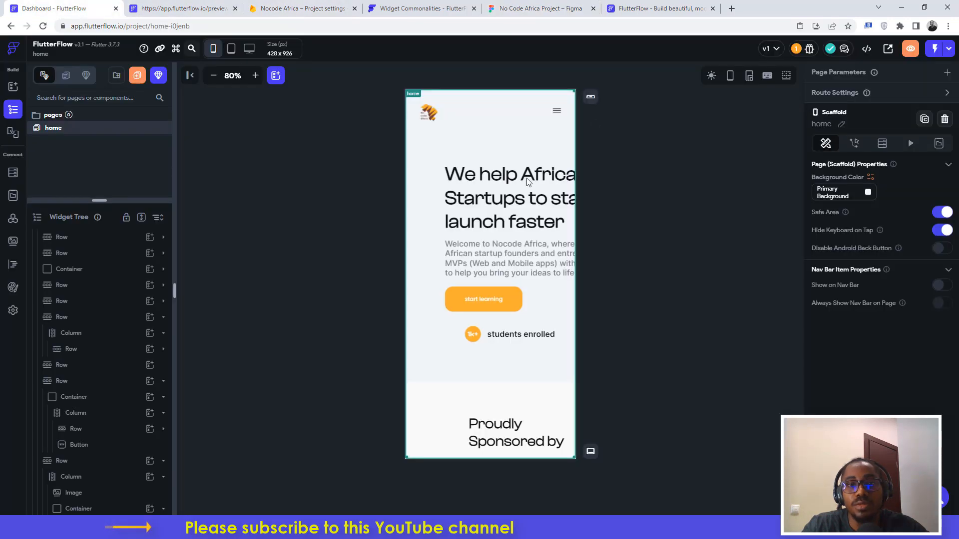
click(249, 48)
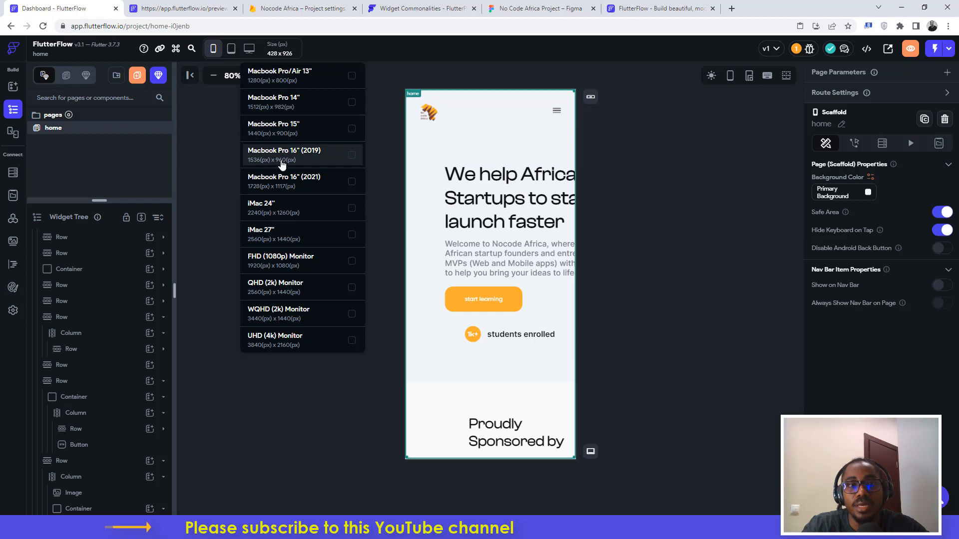
click(343, 189)
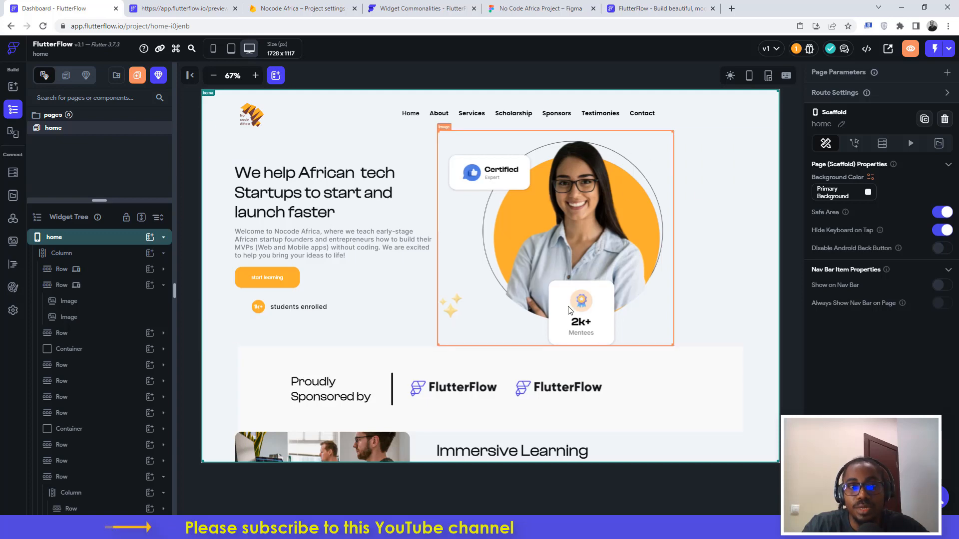
- Examine the hero text and hero image layout of the Mobile Version in Figma against the desktop design
click(540, 8)
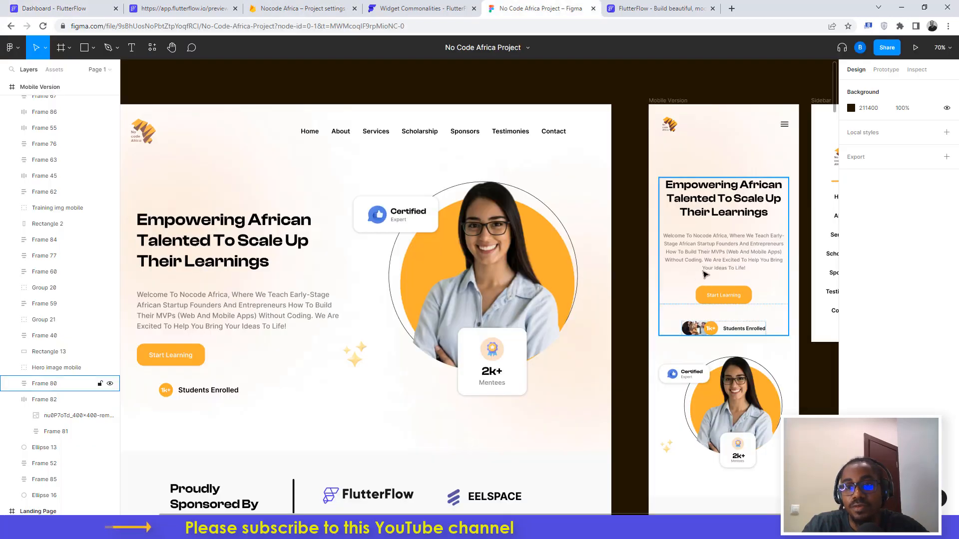
scroll(704, 274, right, 2)
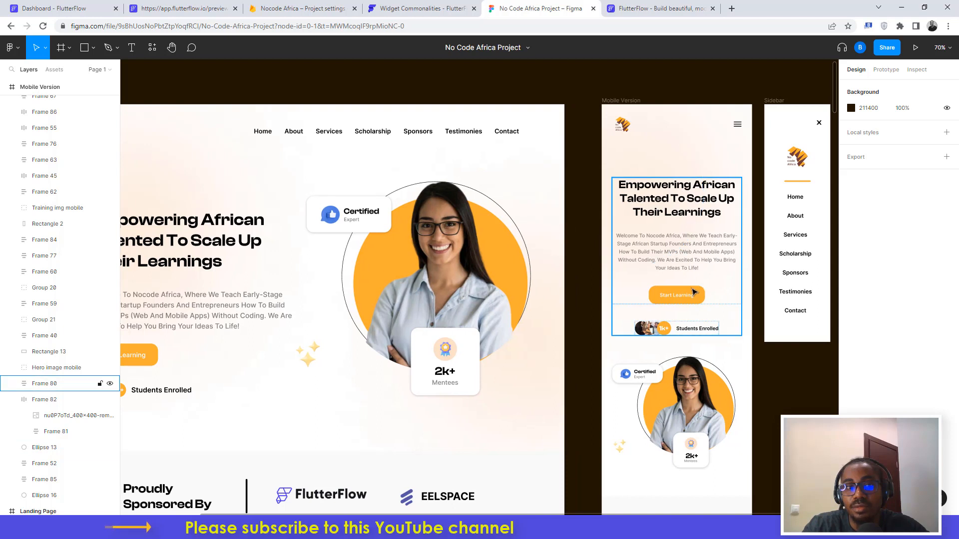
scroll(664, 300, left, 2)
scroll(499, 345, right, 5)
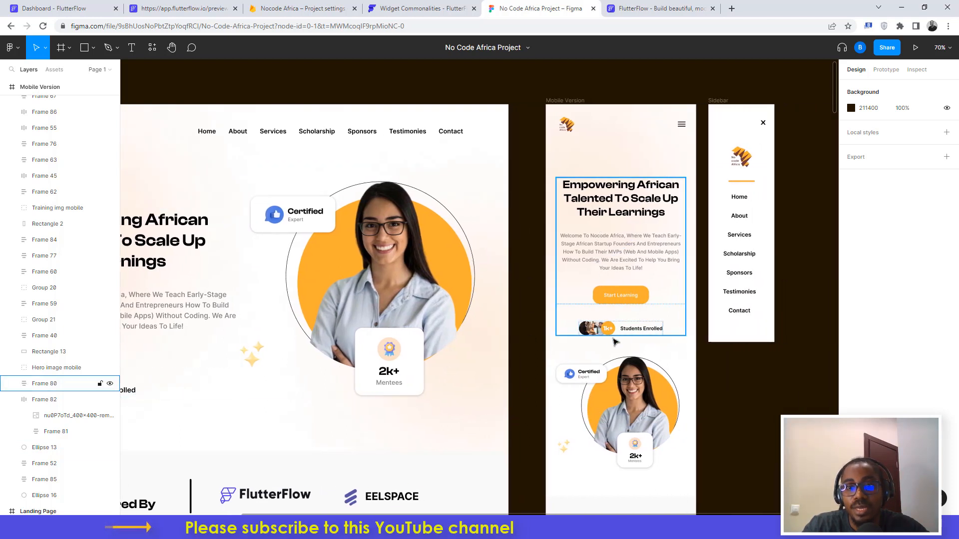
scroll(644, 338, left, 7)
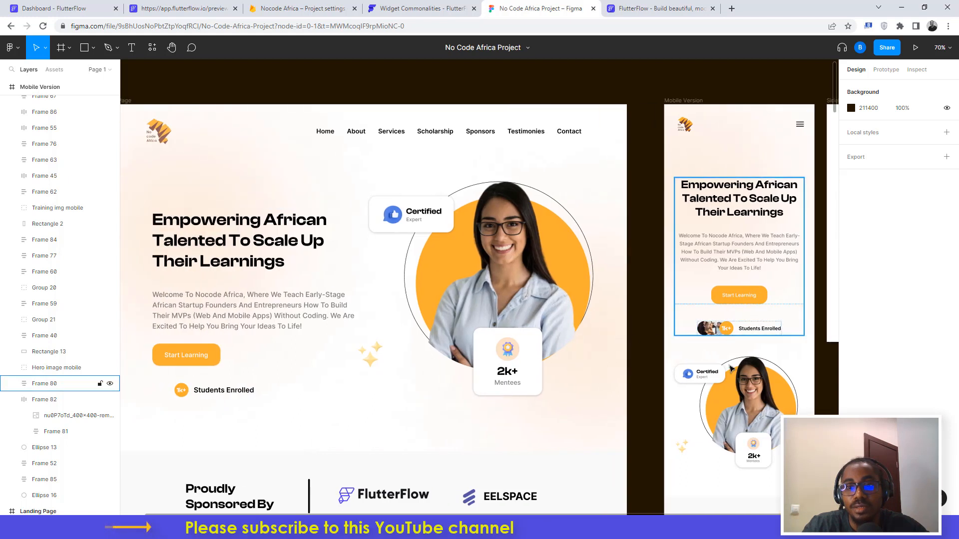
scroll(689, 450, right, 6)
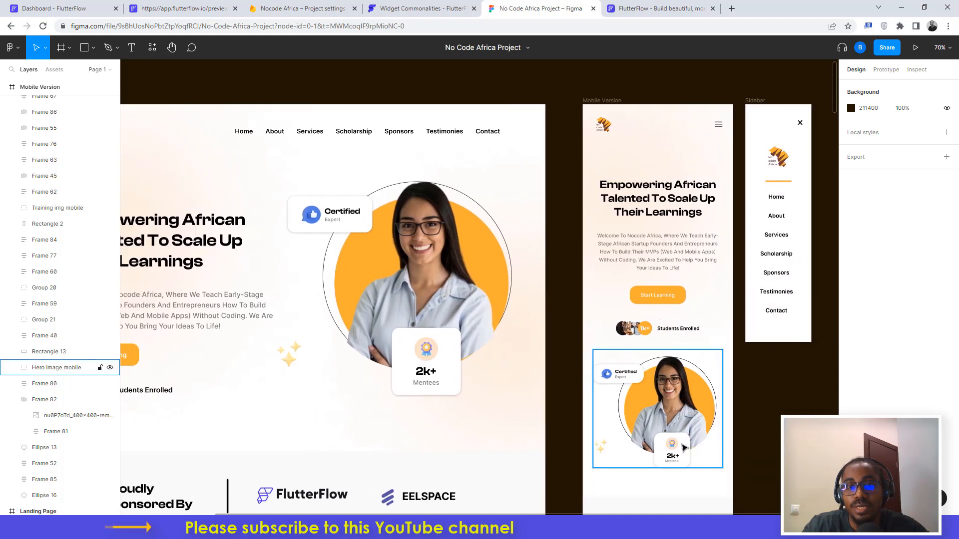
- Return to FlutterFlow and duplicate the hero row that holds the headline text and hero image
click(98, 14)
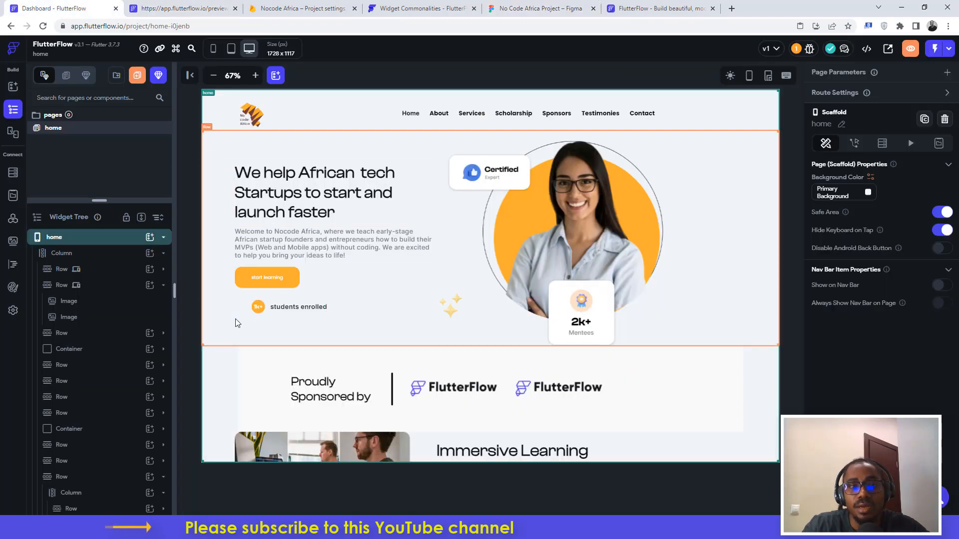
click(214, 332)
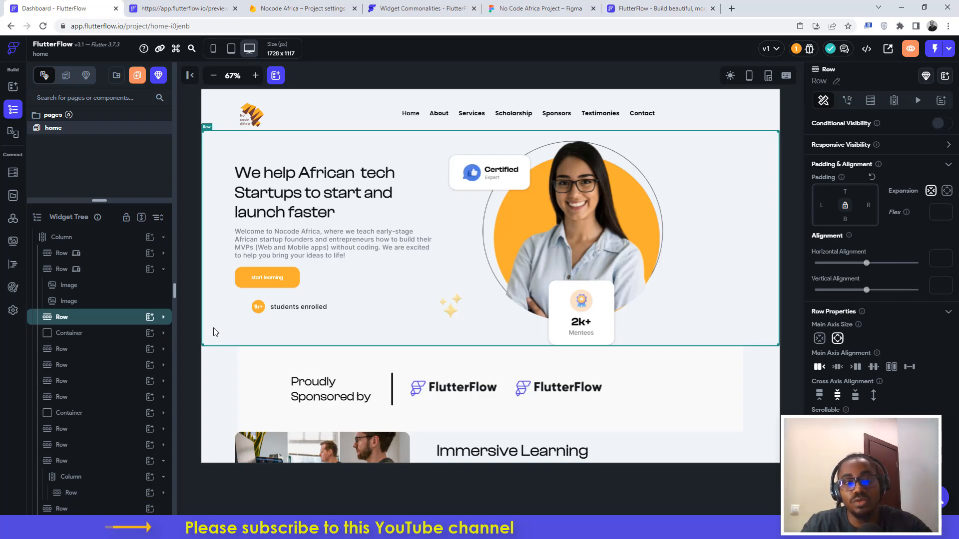
key(ctrl+d)
scroll(471, 253, down, 1)
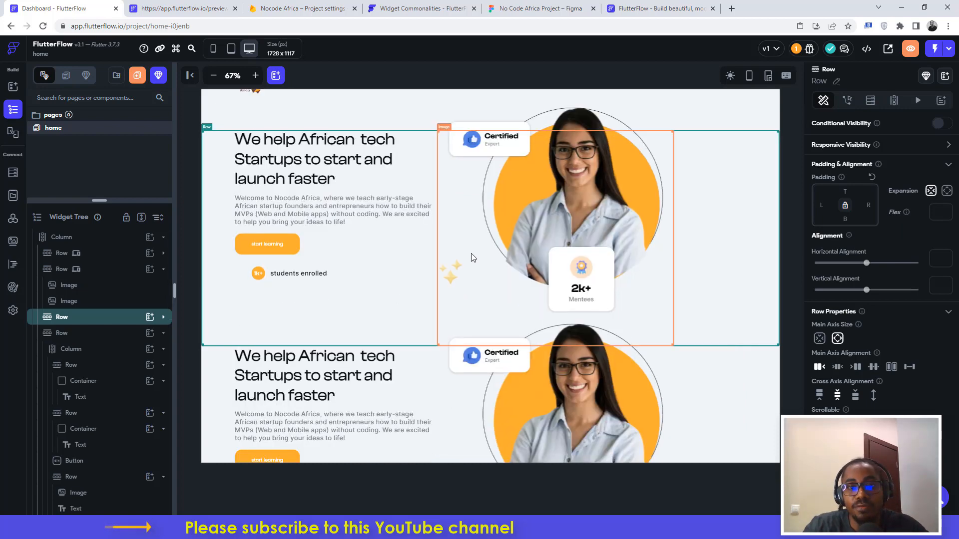
scroll(472, 253, down, 4)
scroll(346, 202, up, 4)
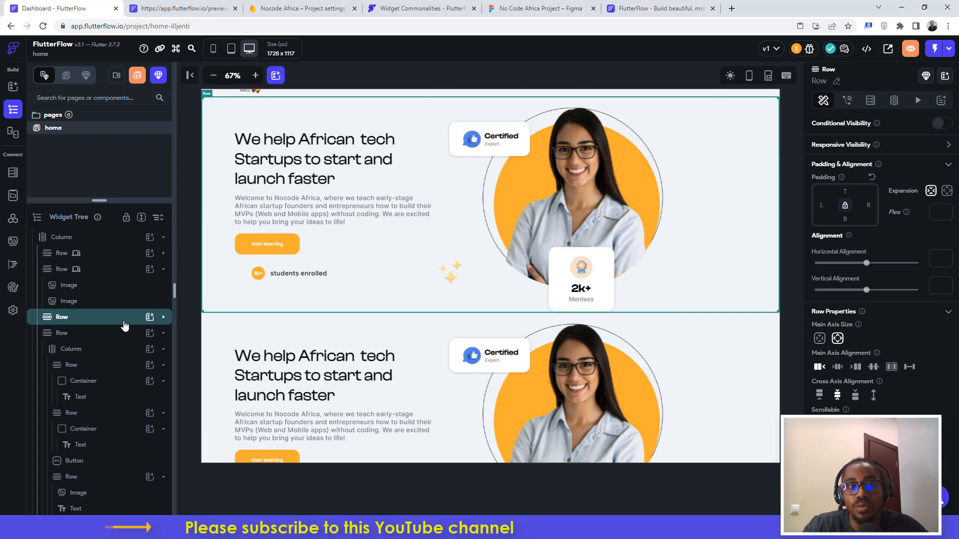
- Hide the first hero row on phone and portrait tablet screens through its responsive visibility
scroll(606, 203, up, 1)
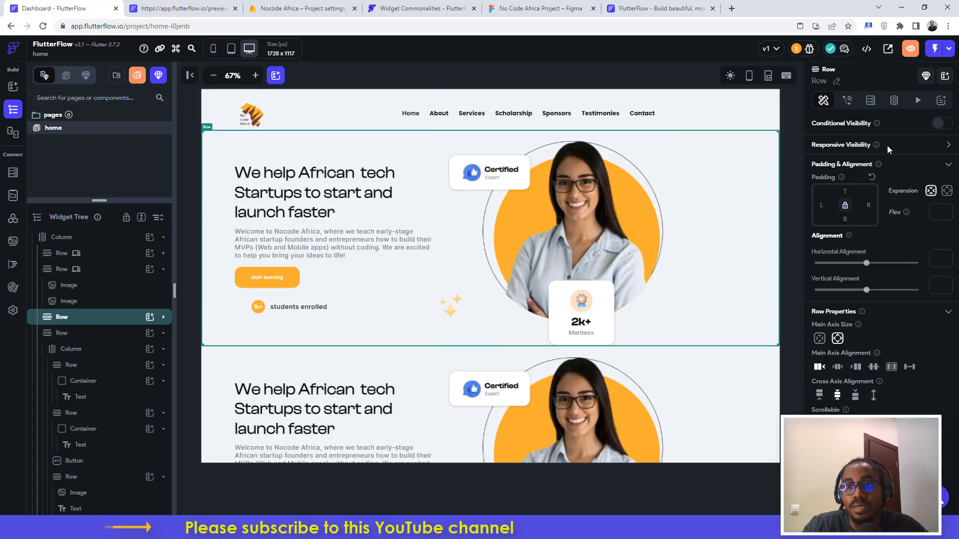
click(948, 148)
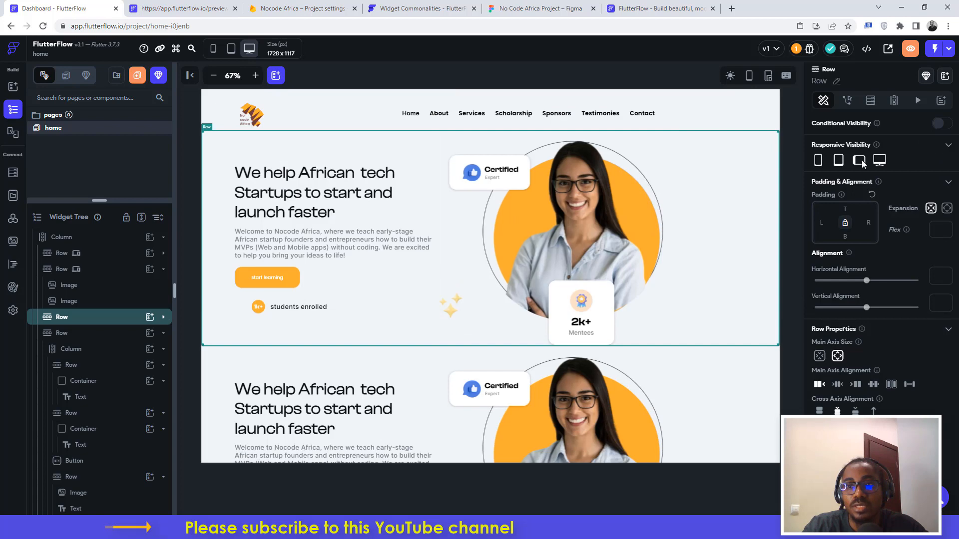
click(819, 162)
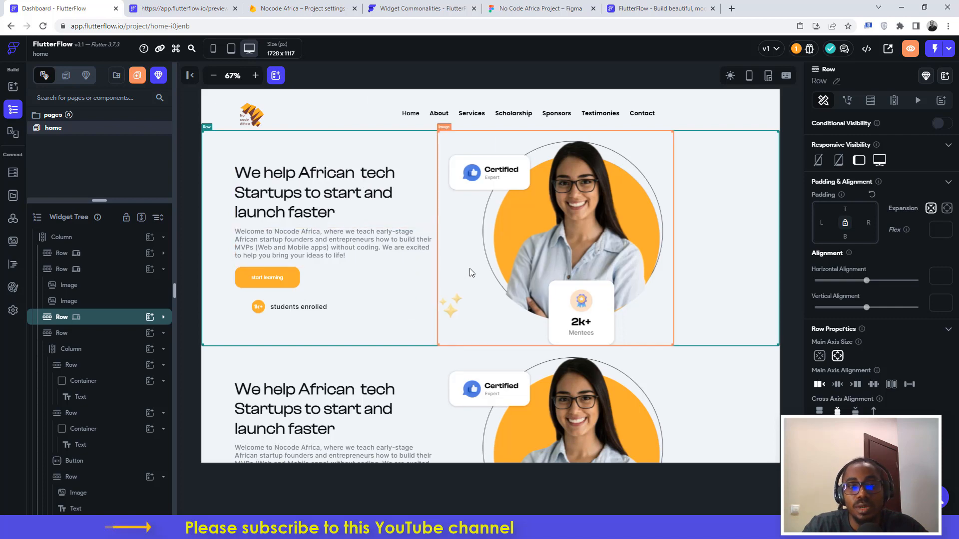
- Delete the column containing the hero image from the copied hero row directly below the original
scroll(519, 325, down, 1)
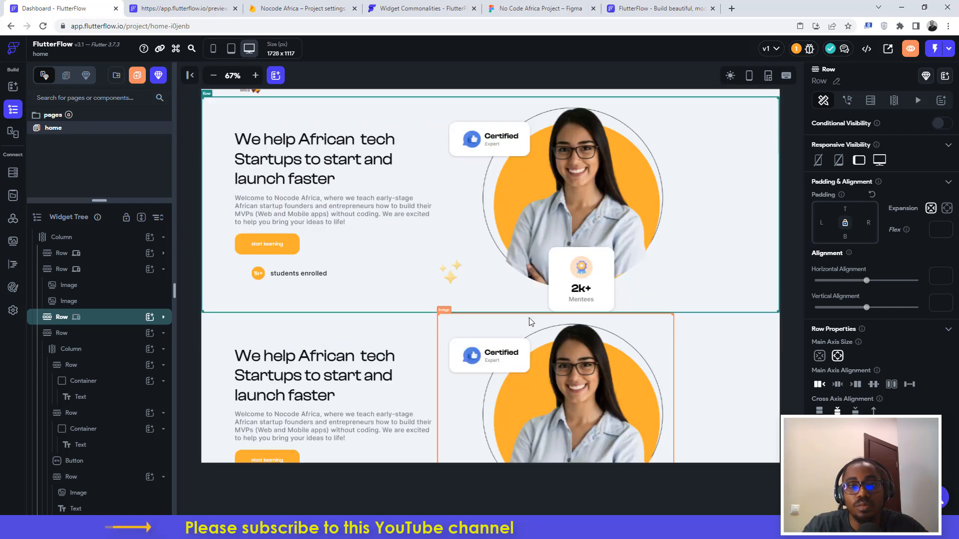
scroll(537, 318, down, 1)
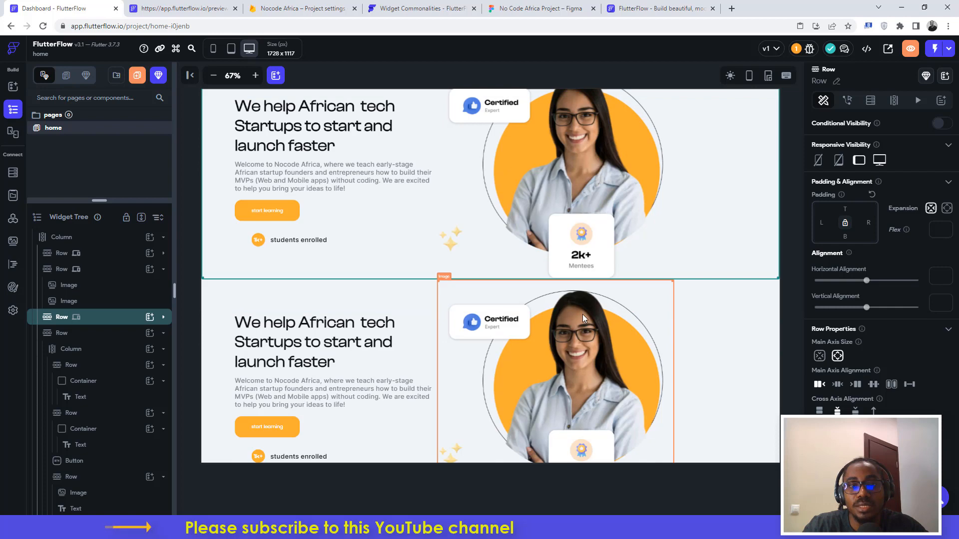
scroll(582, 314, down, 1)
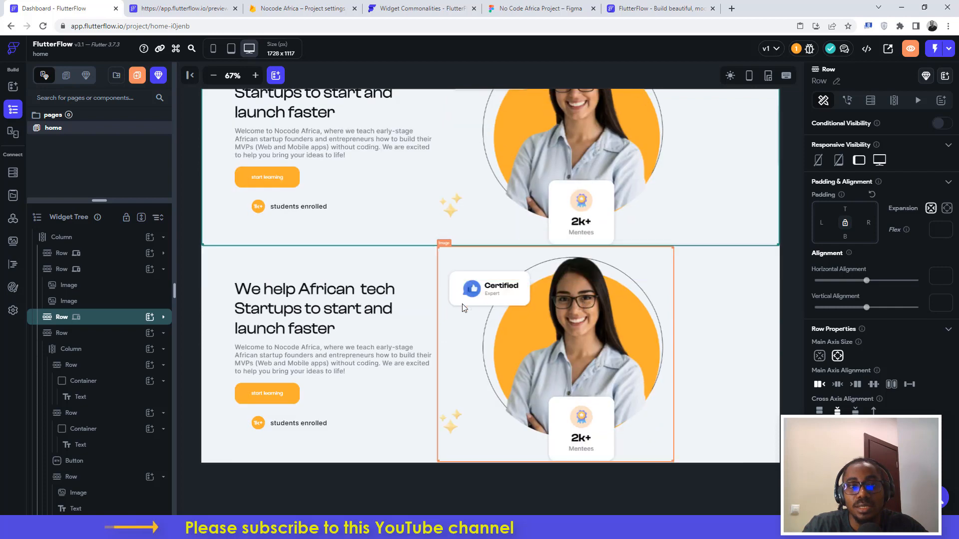
click(209, 281)
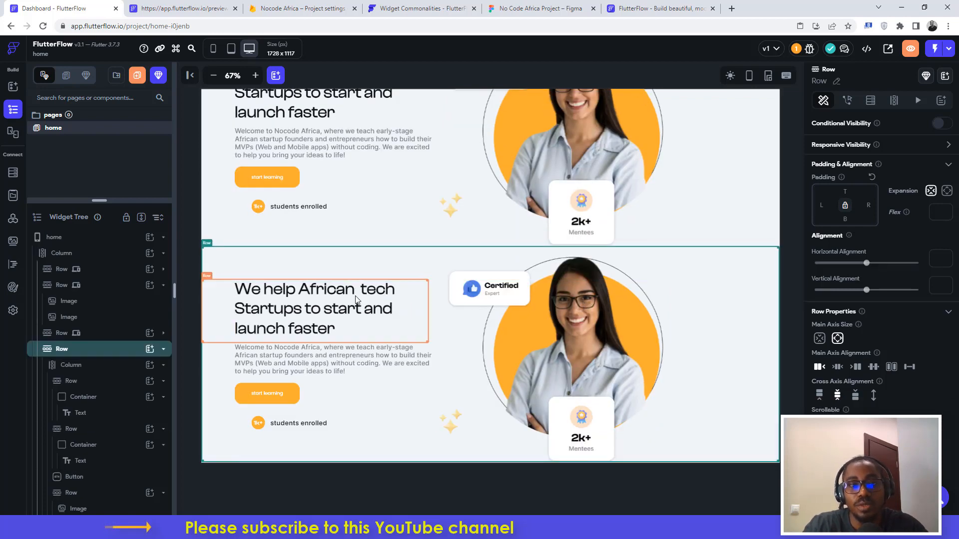
scroll(355, 289, down, 2)
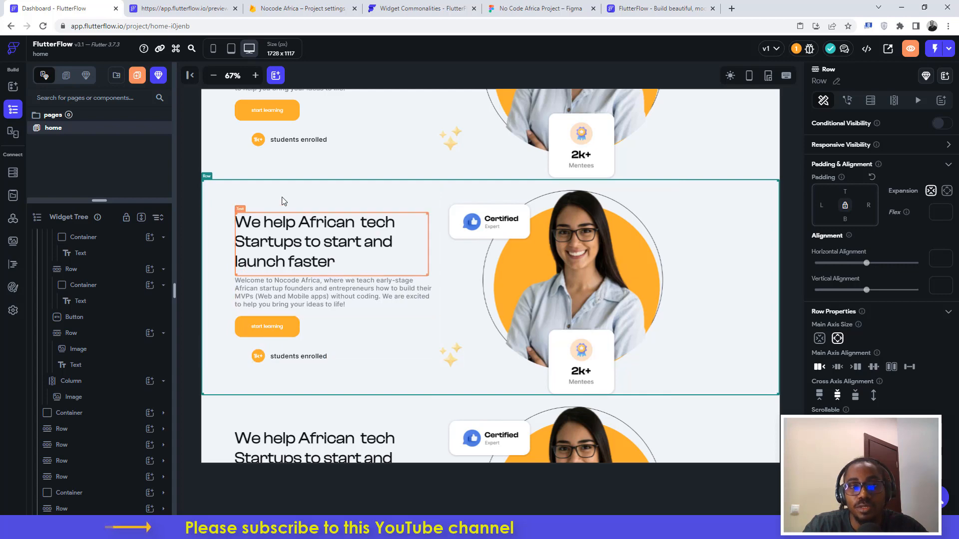
click(573, 230)
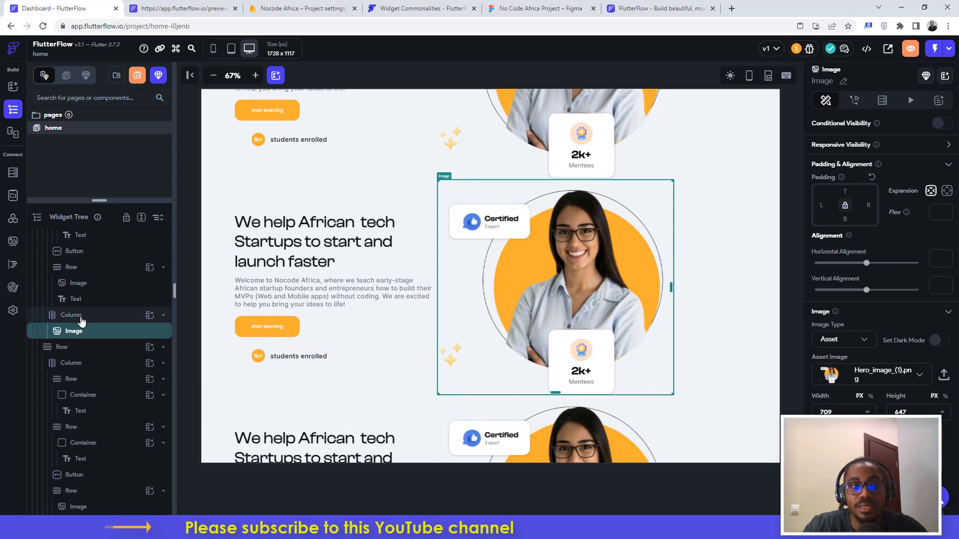
click(71, 315)
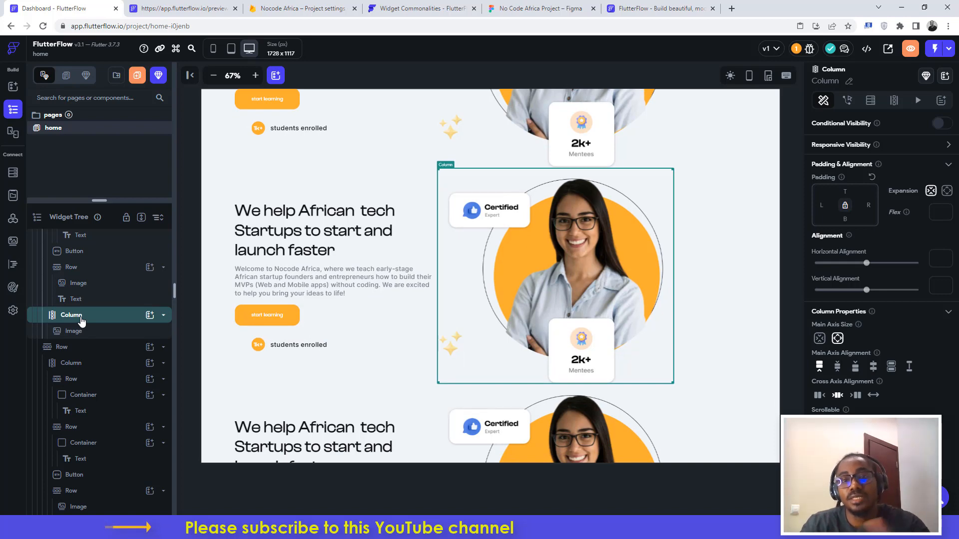
key(Delete)
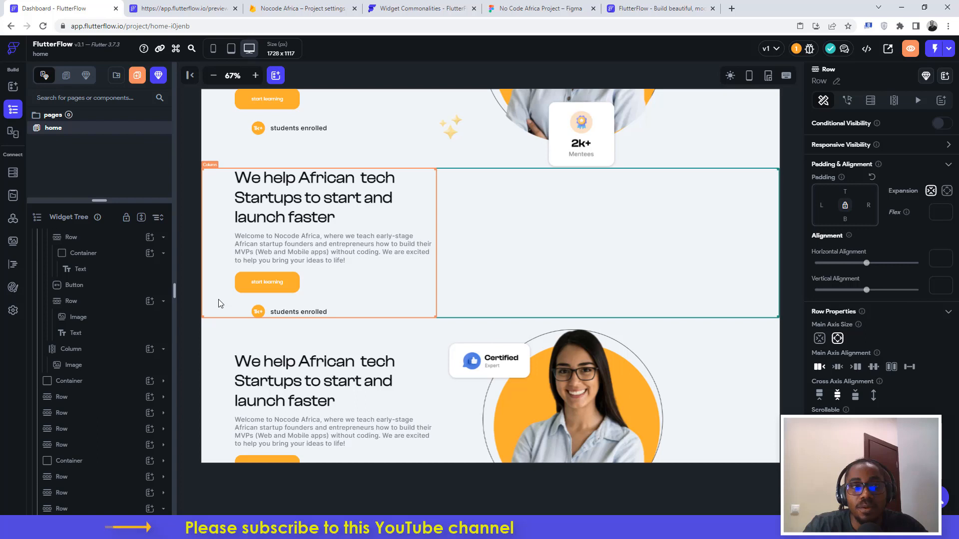
- Clear the left padding of the headline text's container in the text-only hero row
click(249, 194)
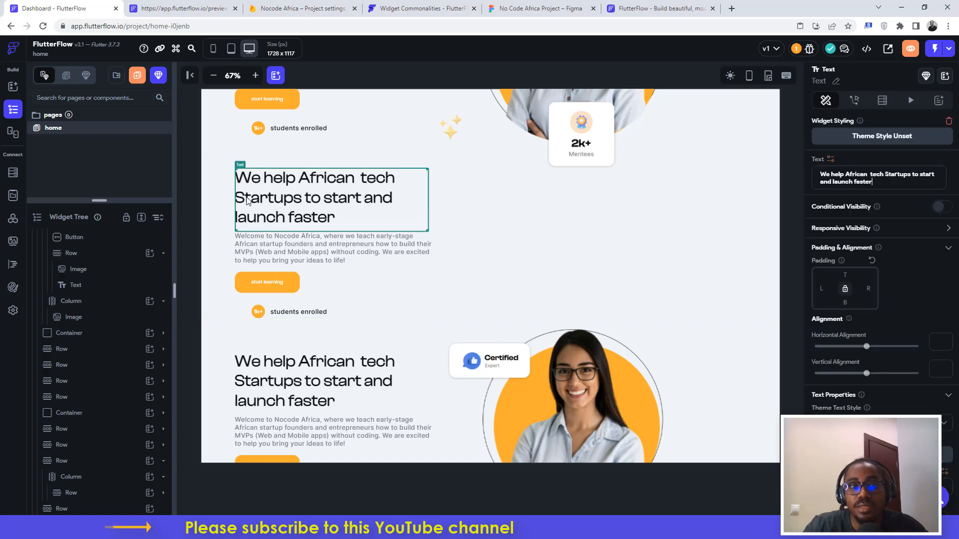
click(216, 194)
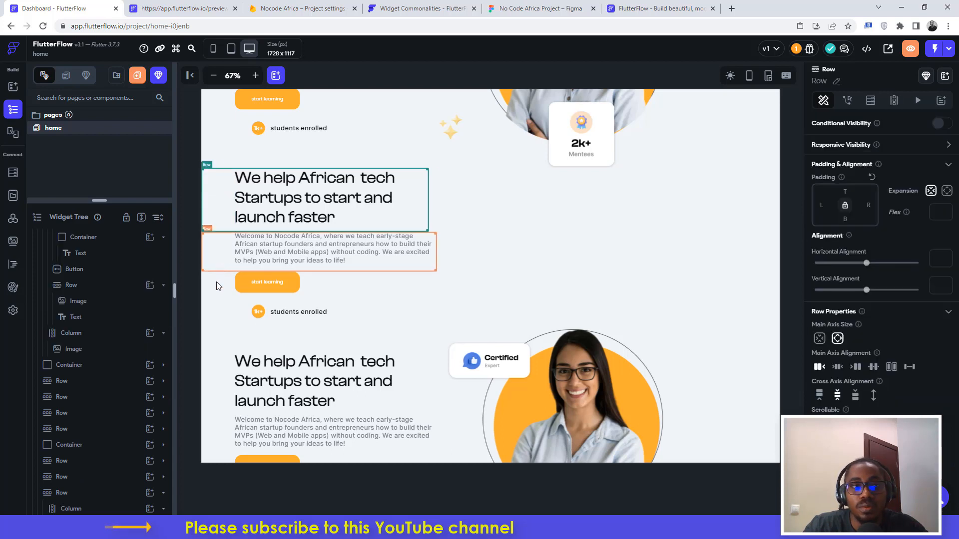
click(245, 205)
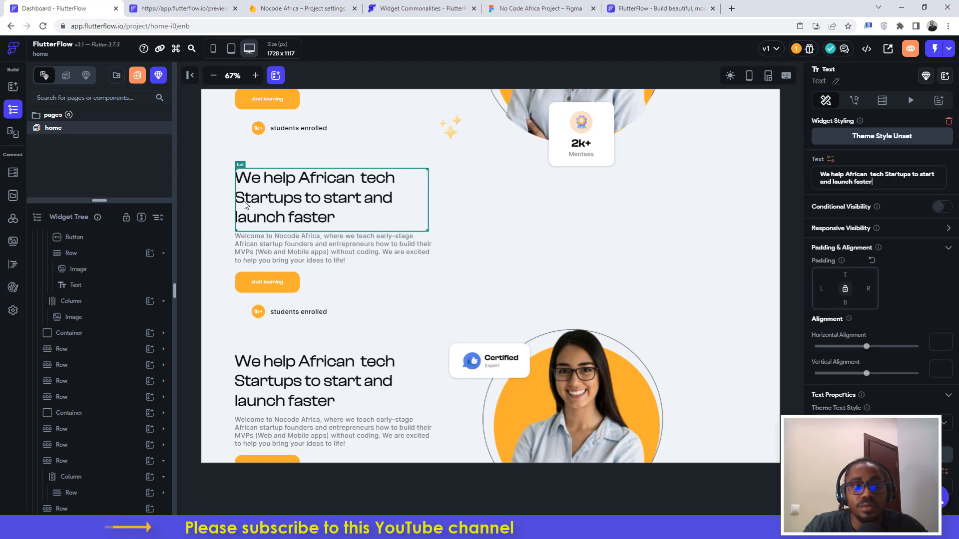
scroll(100, 306, up, 3)
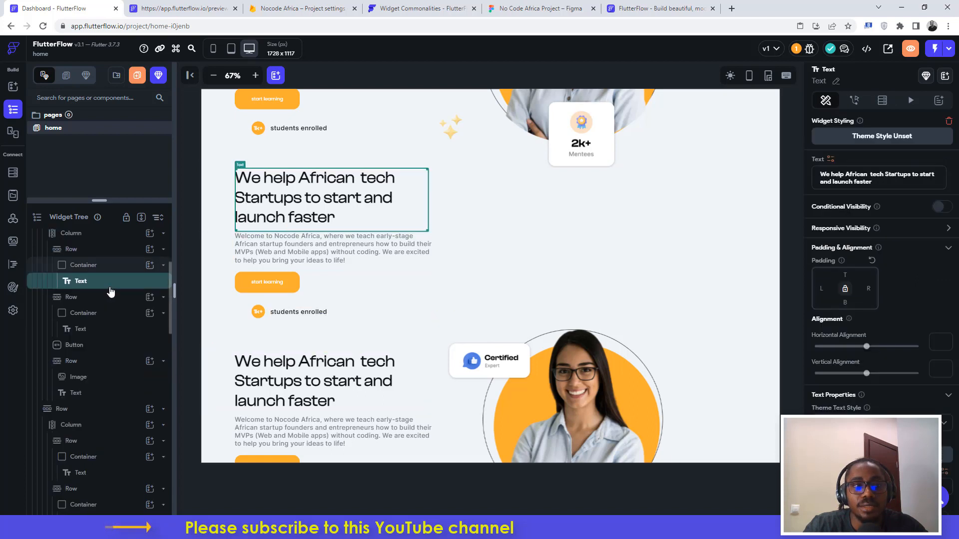
click(84, 266)
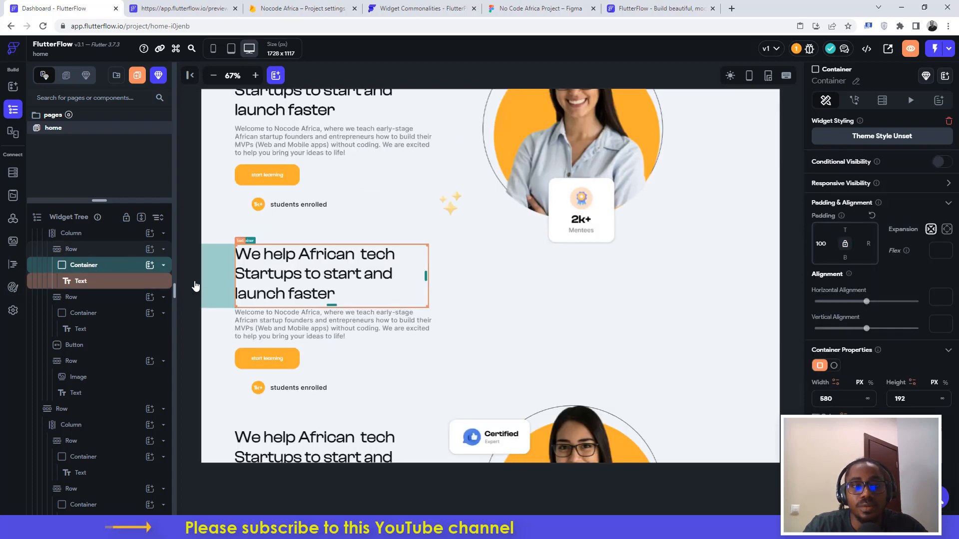
double_click(820, 244)
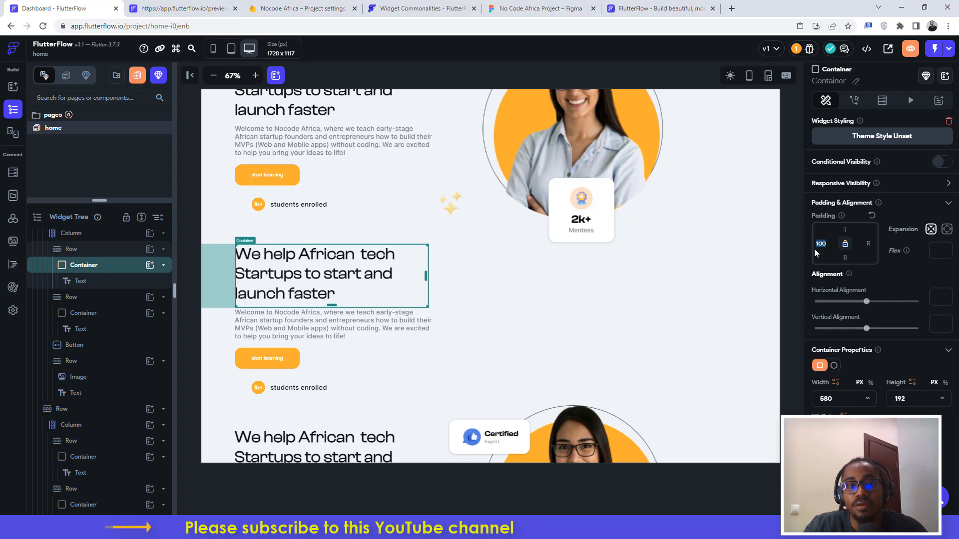
key(BackSpace)
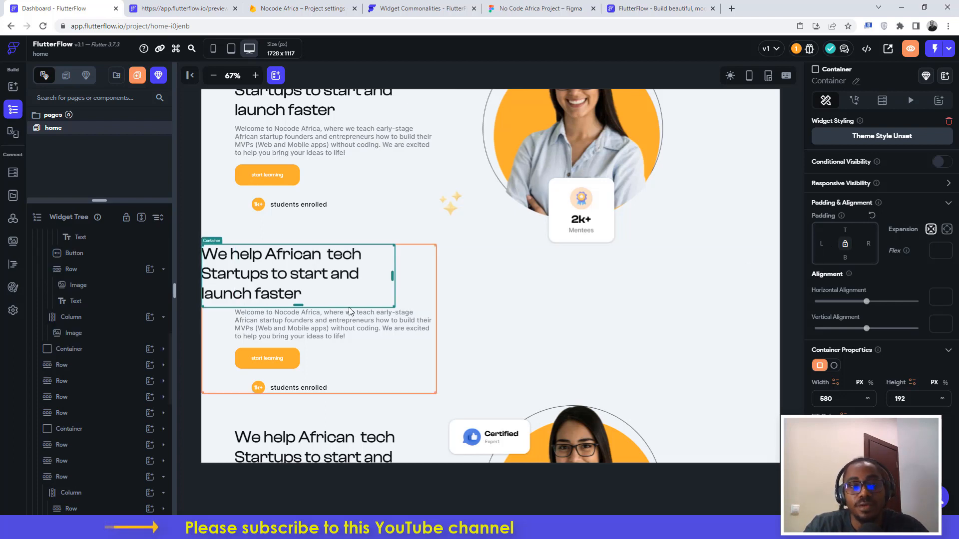
- Clear the left padding of the welcome paragraph's container in the text-only hero row
click(247, 327)
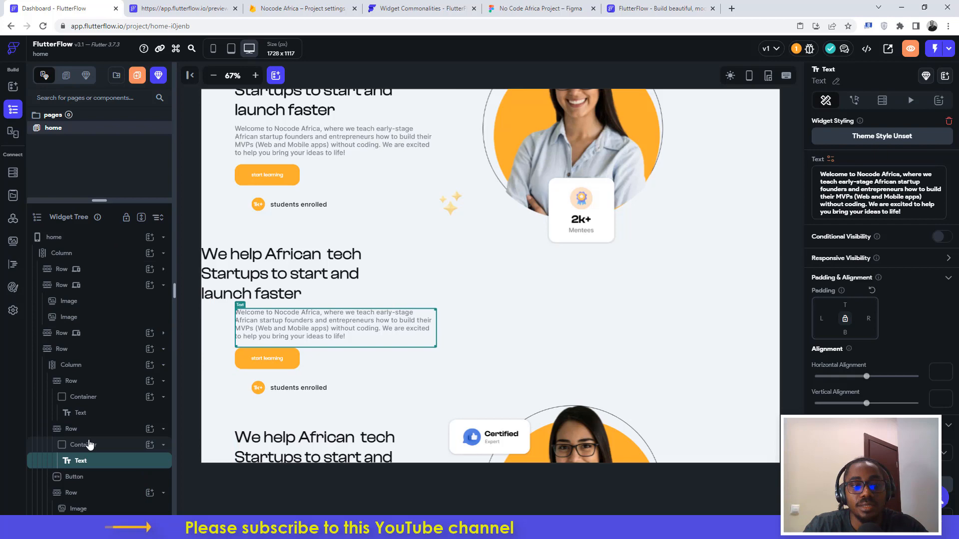
click(88, 445)
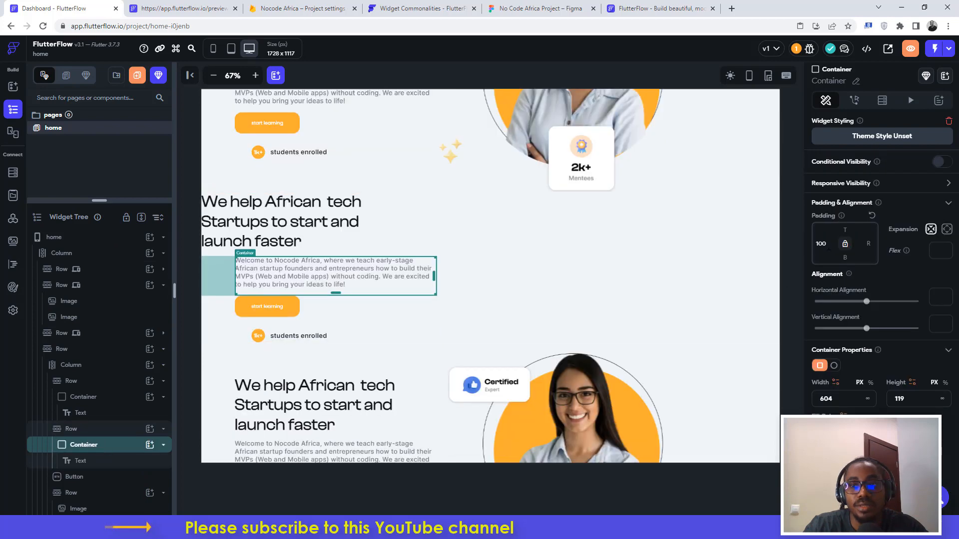
drag(827, 244, 811, 245)
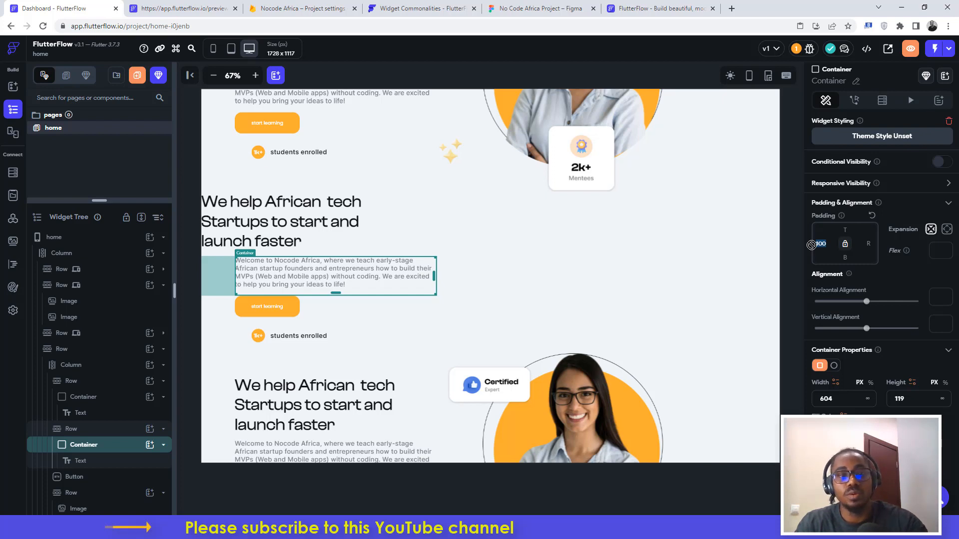
key(BackSpace)
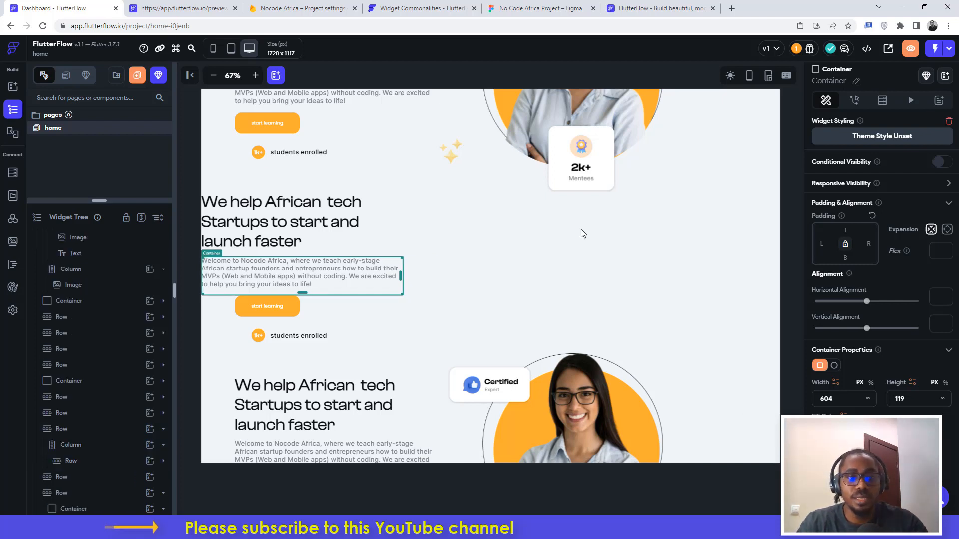
- Clear the start learning button's left padding and set the 1k+ badge image's left padding to 0
click(241, 306)
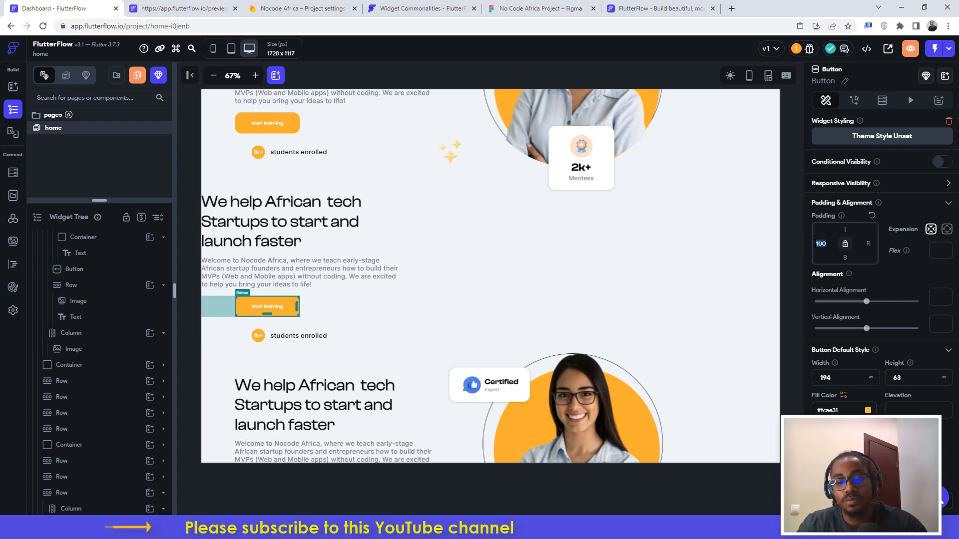
key(BackSpace)
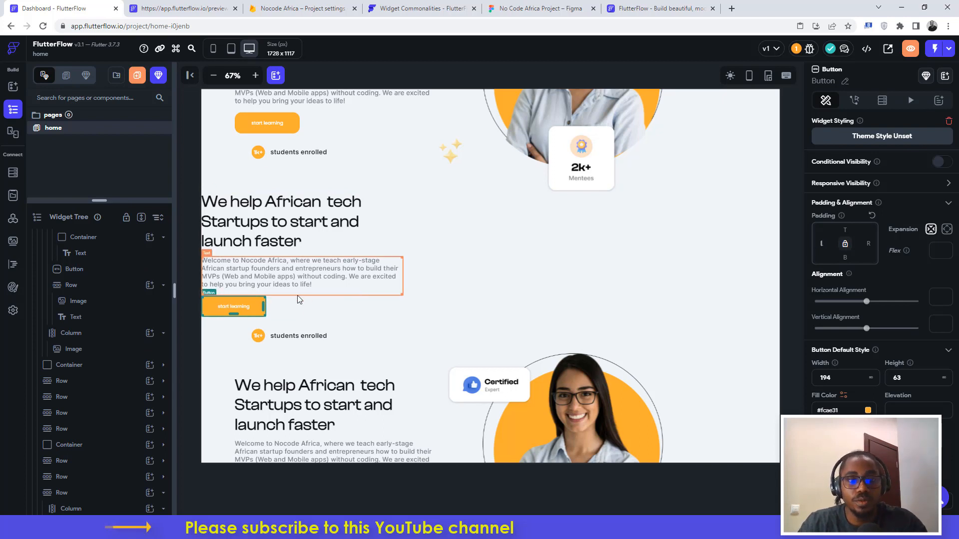
click(253, 336)
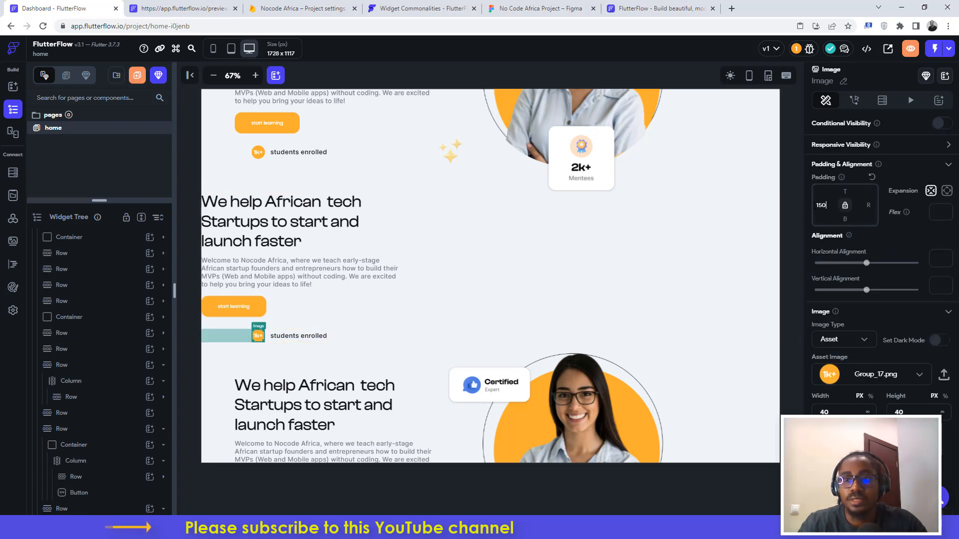
drag(826, 204, 813, 205)
text(0)
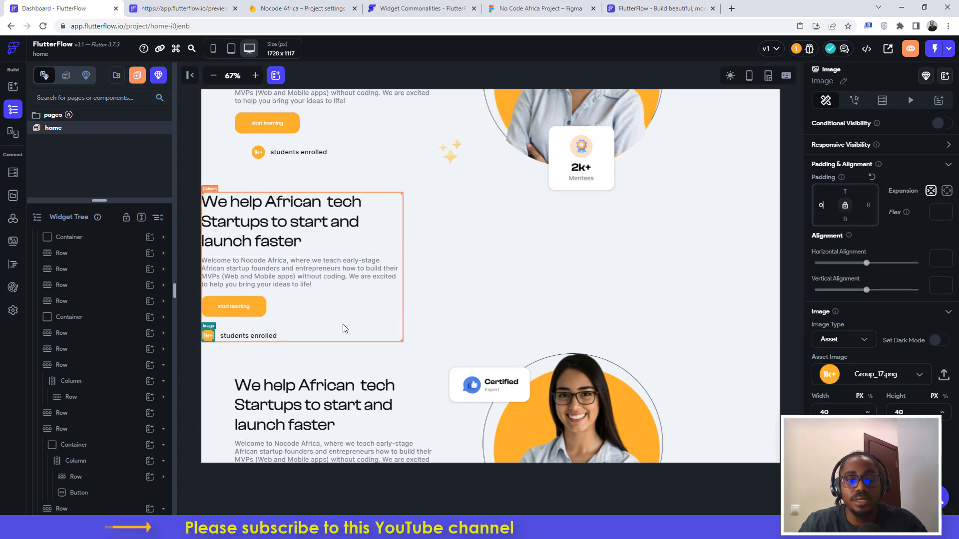
- Try hiding the text-only hero row on desktop screens, and make it visible there again
click(462, 295)
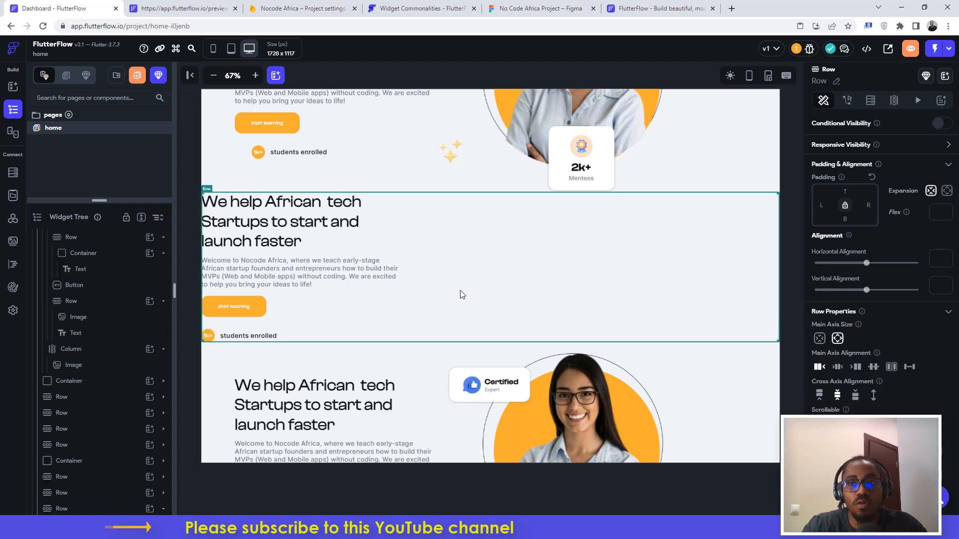
click(949, 146)
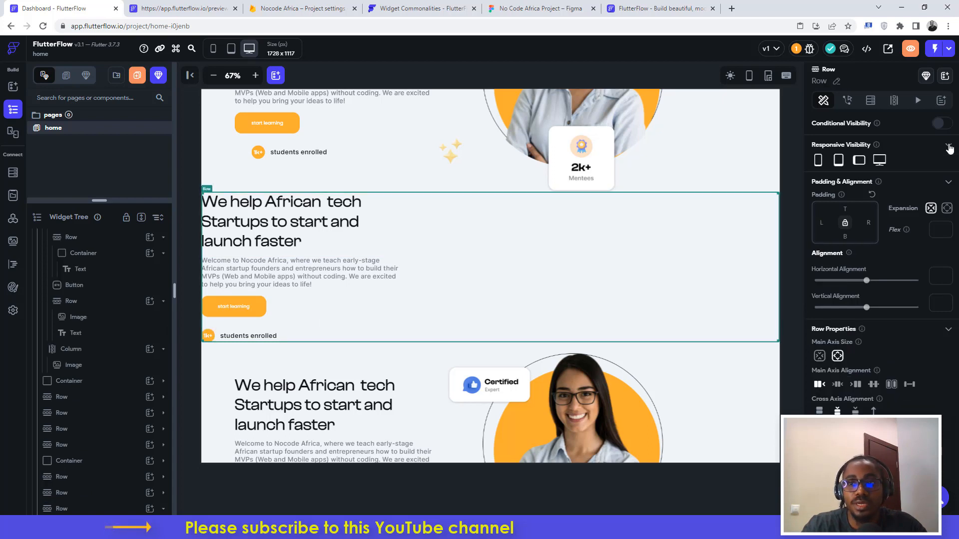
click(880, 161)
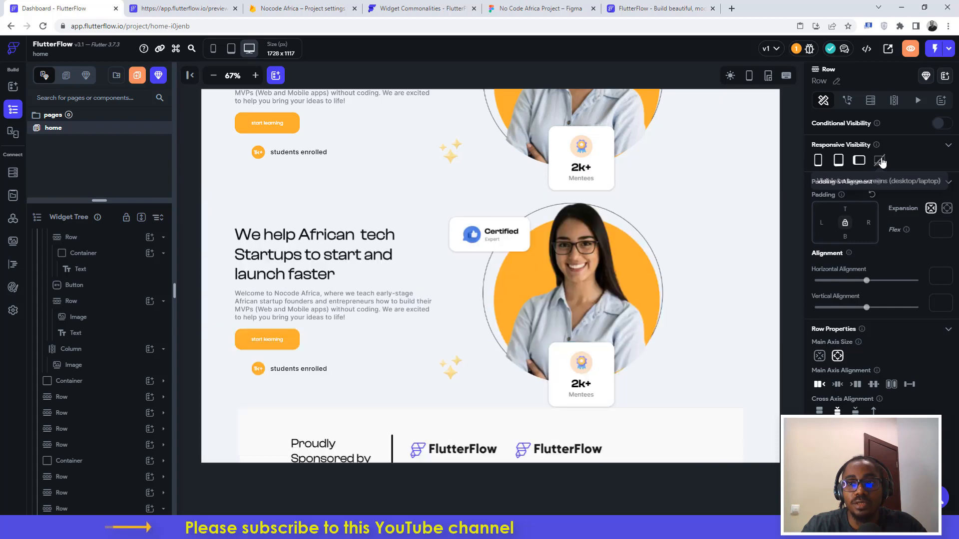
click(880, 161)
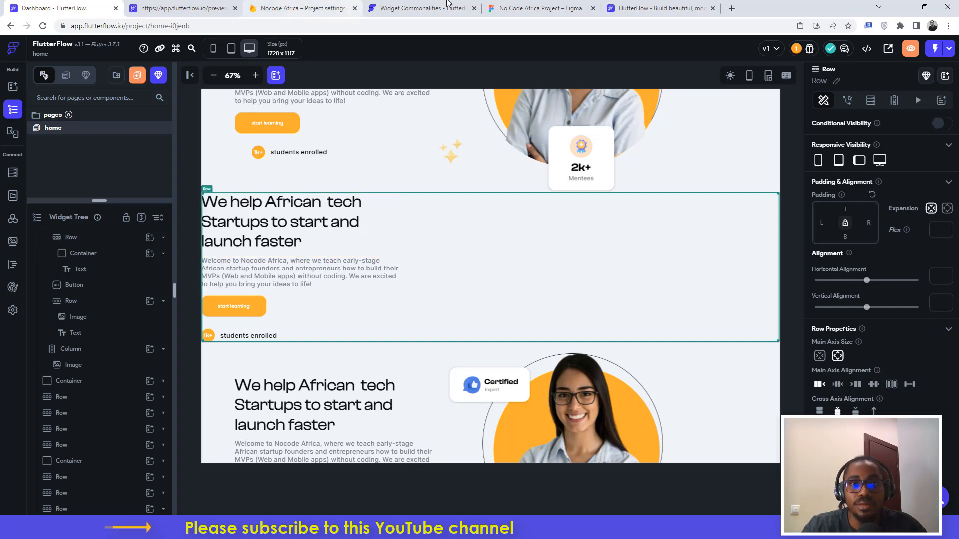
- Check the mobile hero layout in the Figma design and center the text-only hero column's children horizontally in FlutterFlow
click(560, 6)
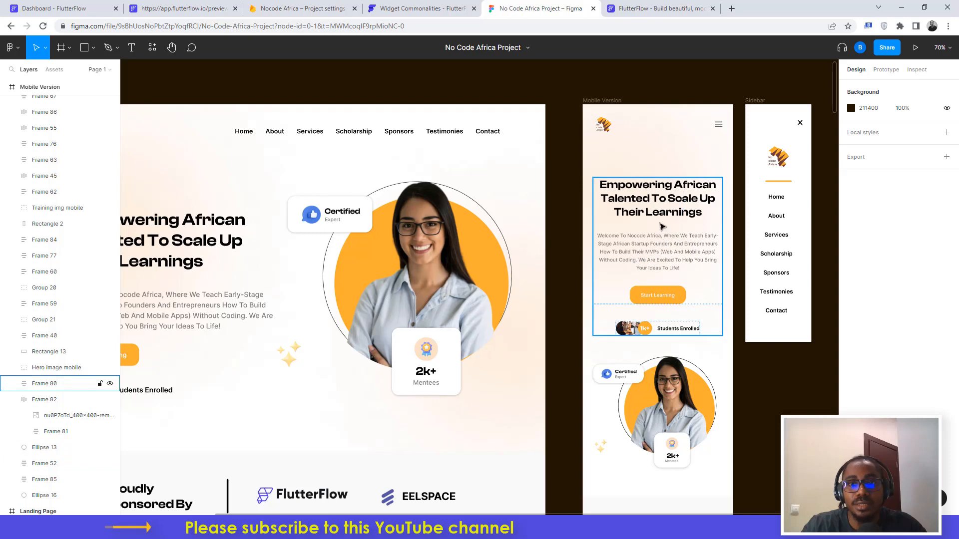
click(52, 8)
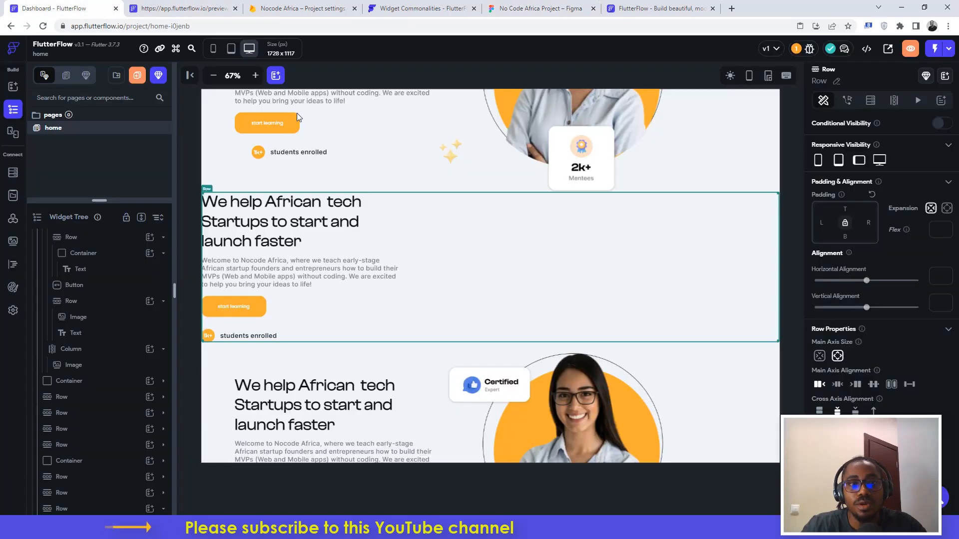
click(313, 332)
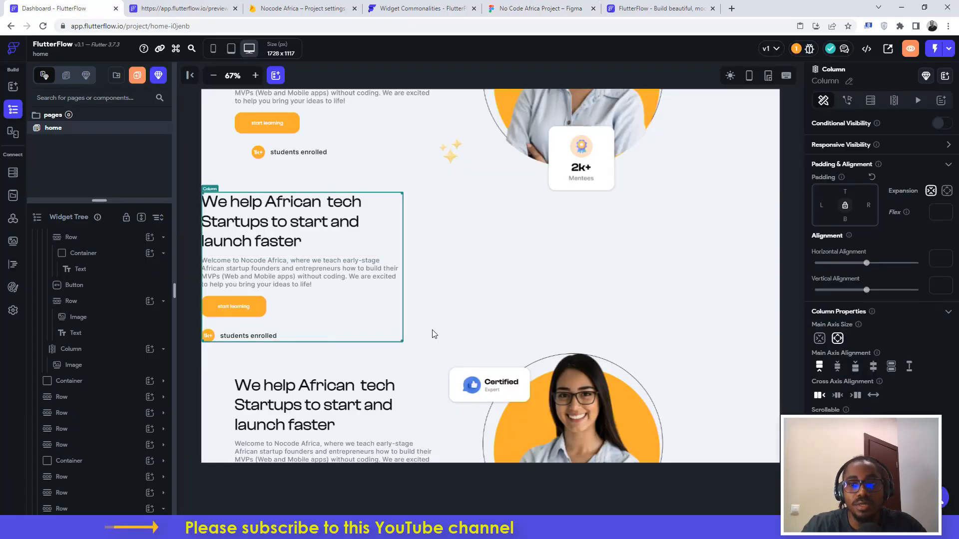
click(838, 395)
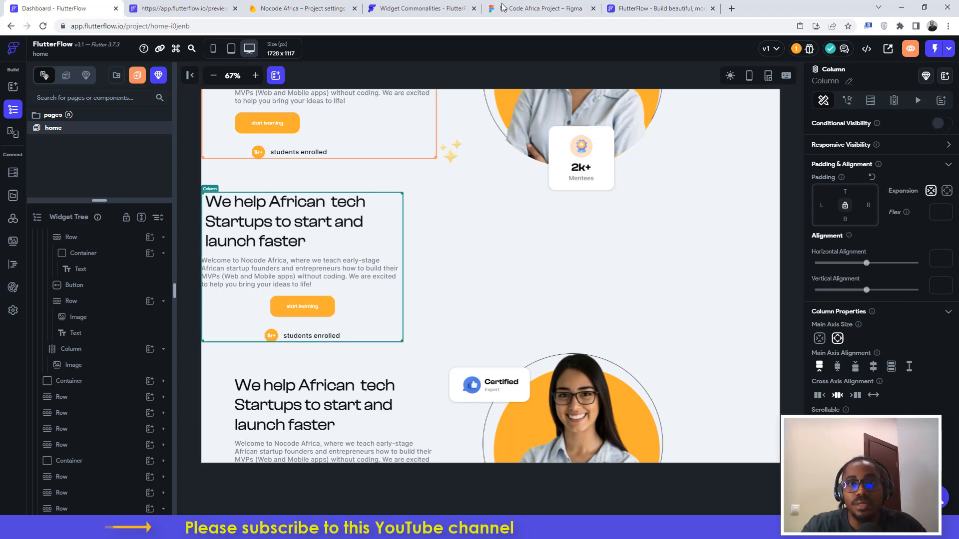
click(518, 6)
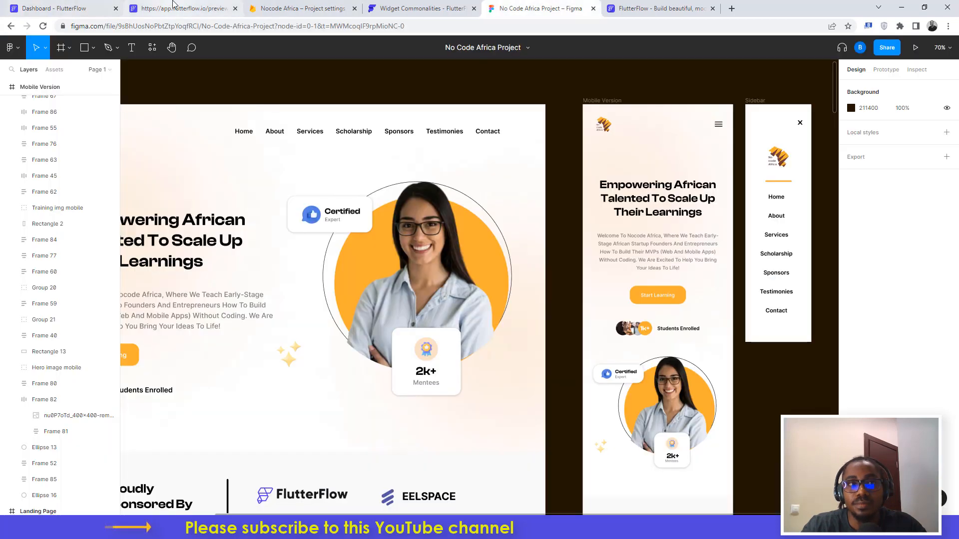
click(74, 5)
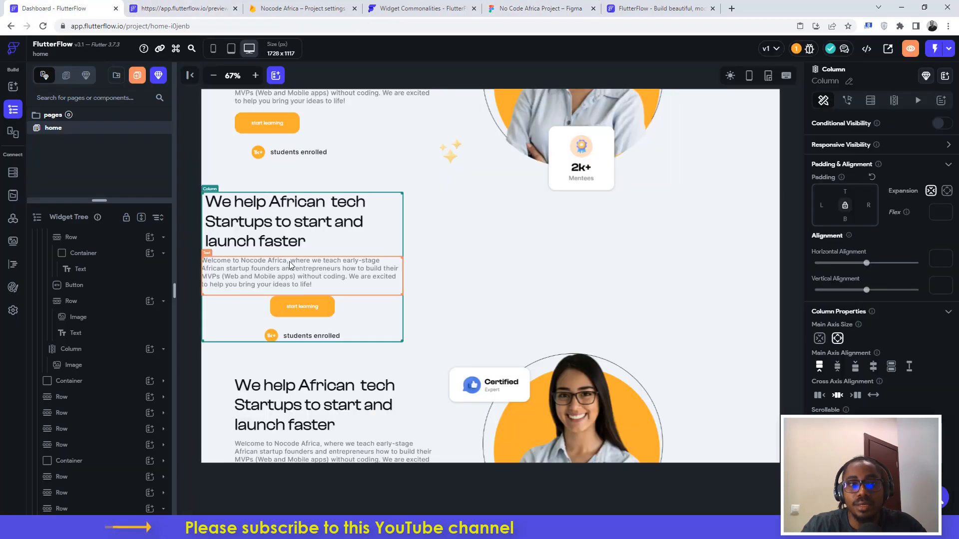
- Look up the mobile headline's font size in Figma, set the text-only hero headline to 32 in FlutterFlow, and select its container
click(286, 203)
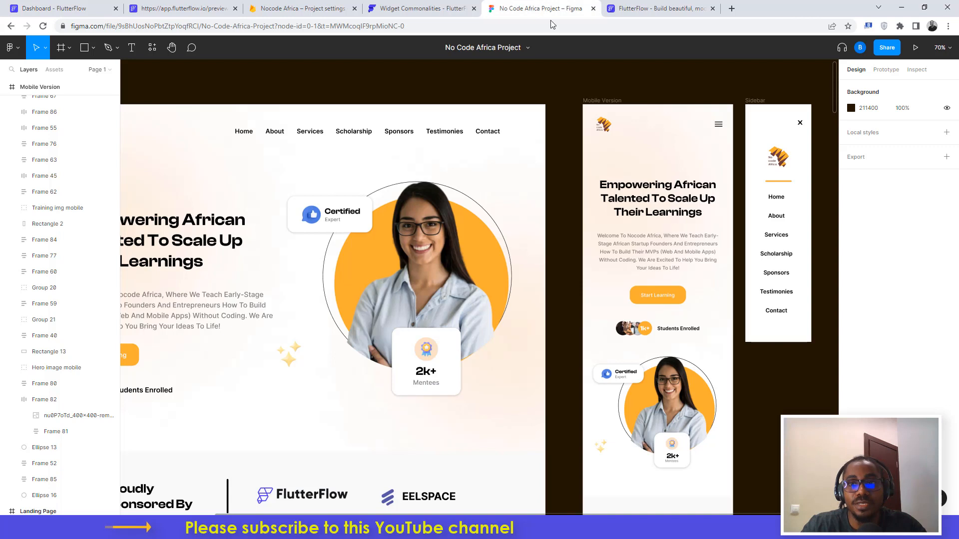
click(540, 9)
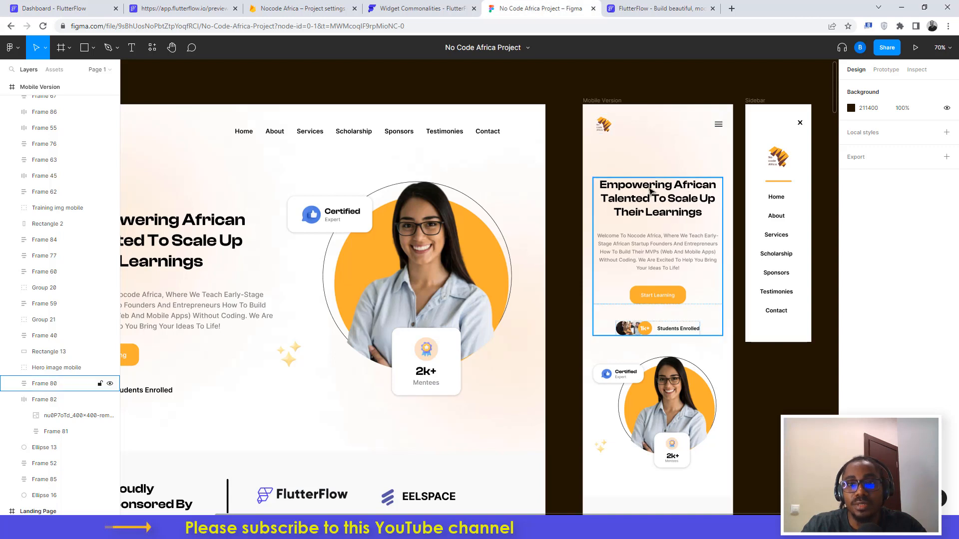
click(651, 191)
click(643, 192)
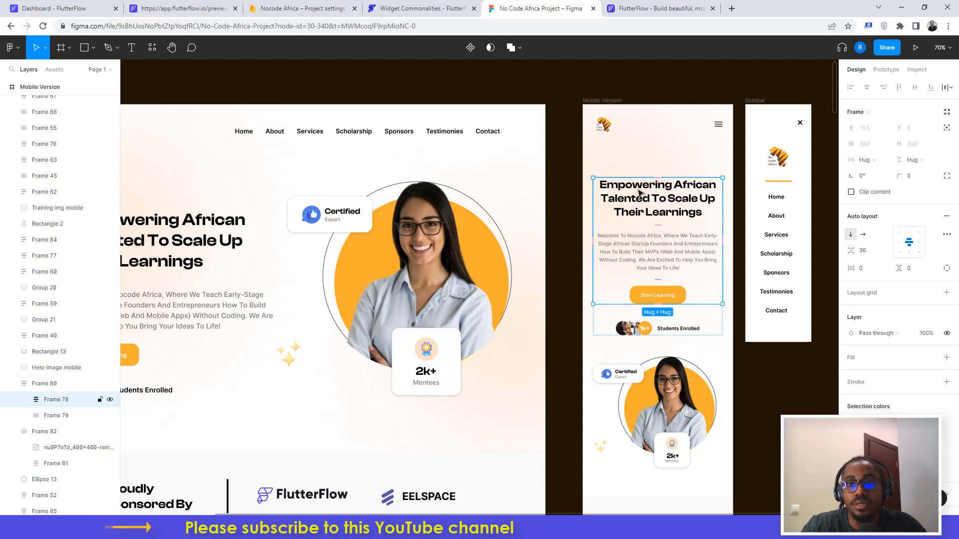
click(640, 193)
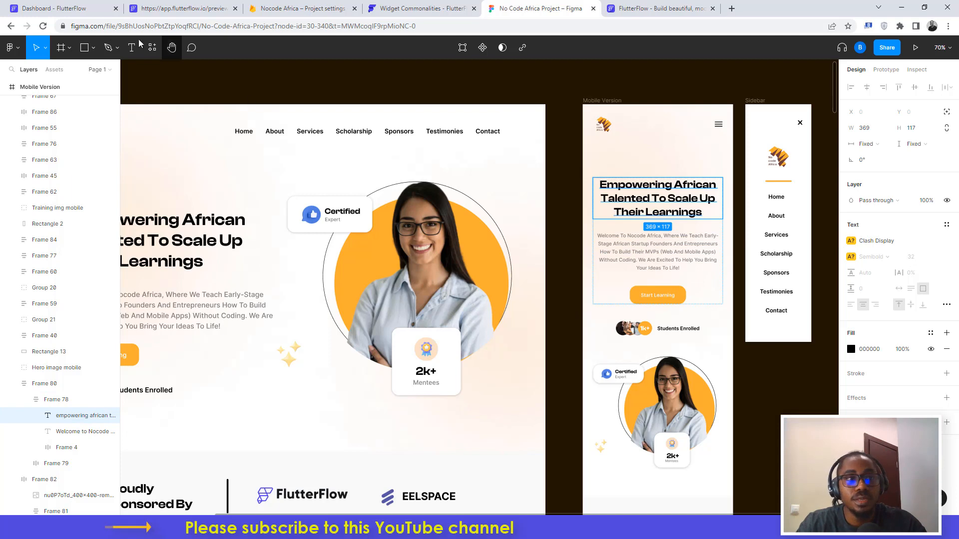
click(60, 10)
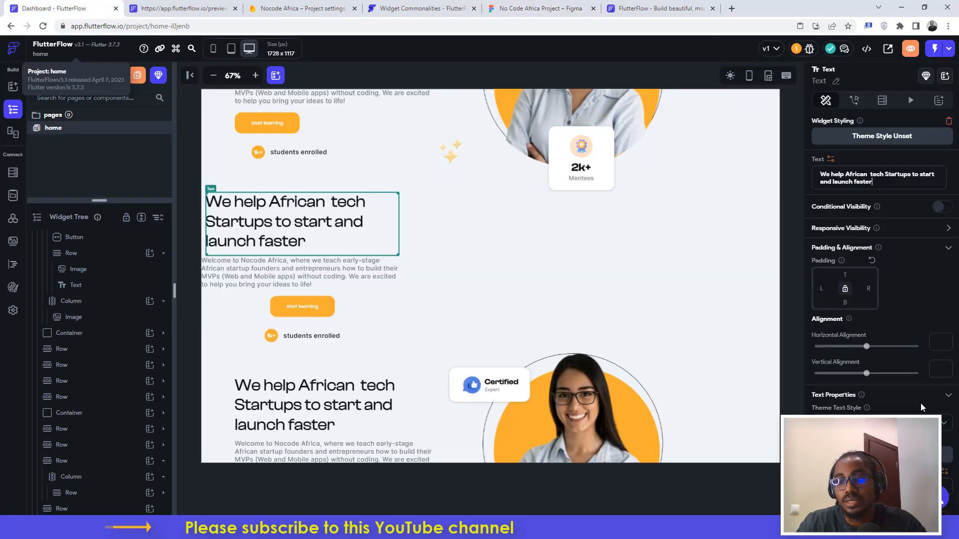
scroll(921, 403, down, 2)
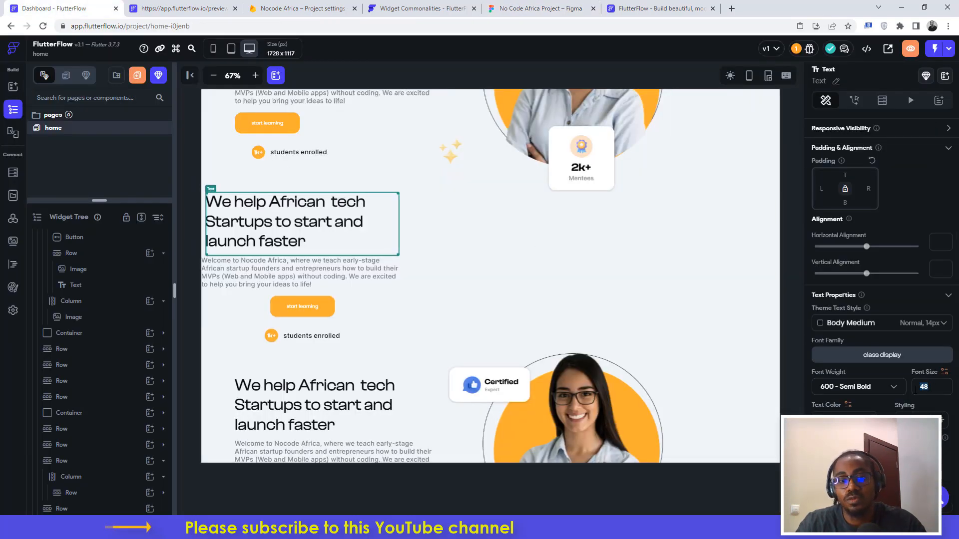
text(3)
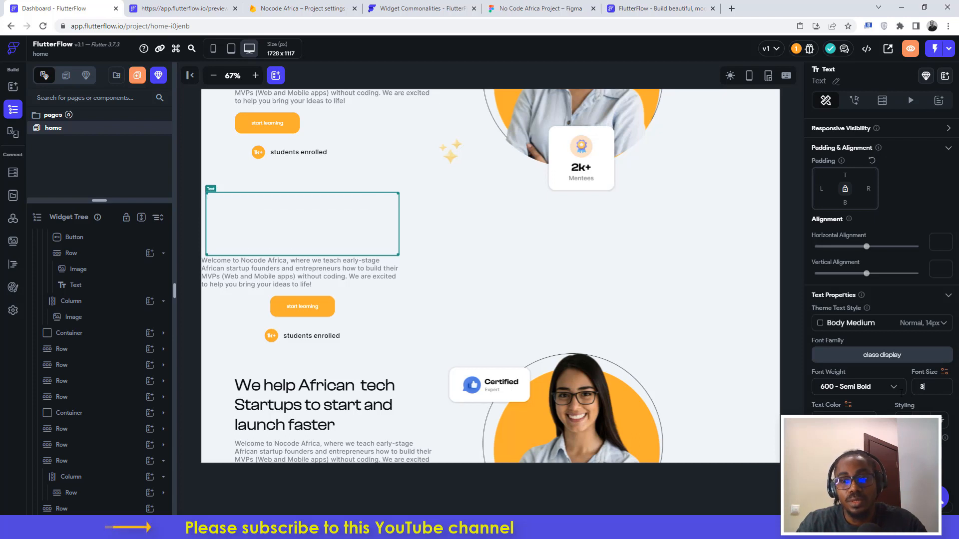
text(2)
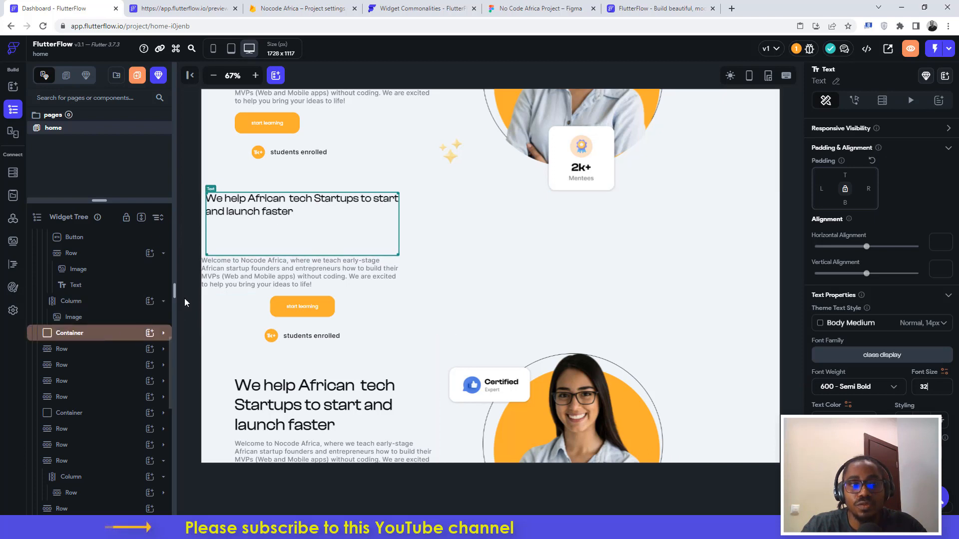
scroll(95, 301, up, 3)
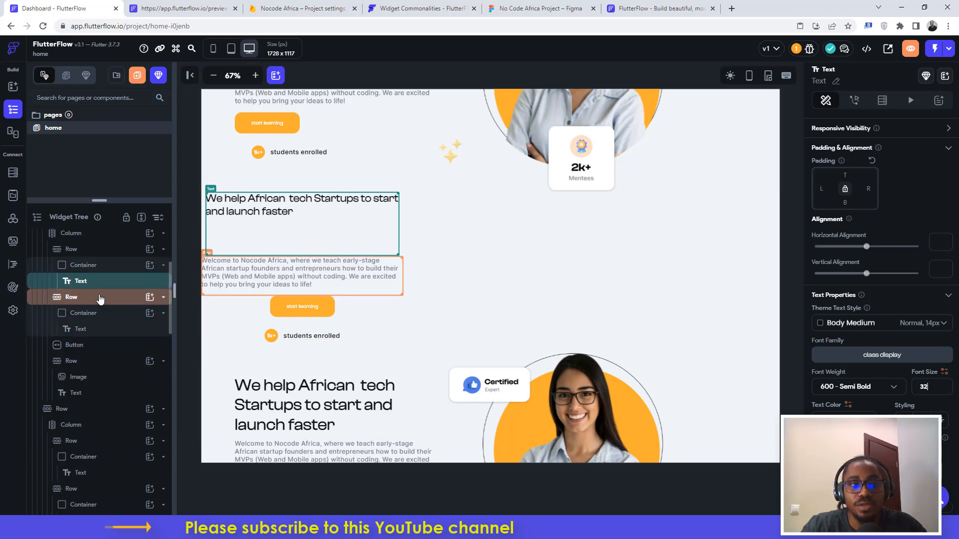
click(93, 266)
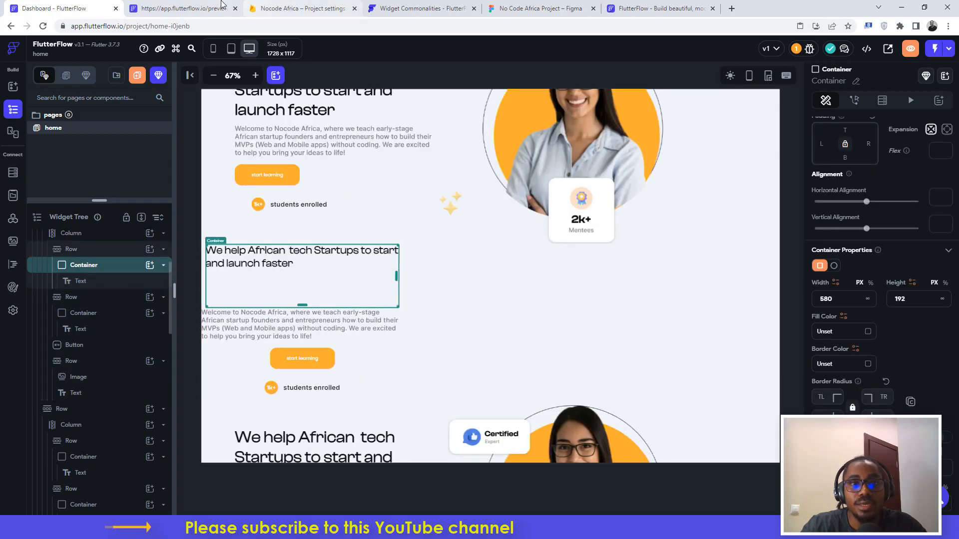
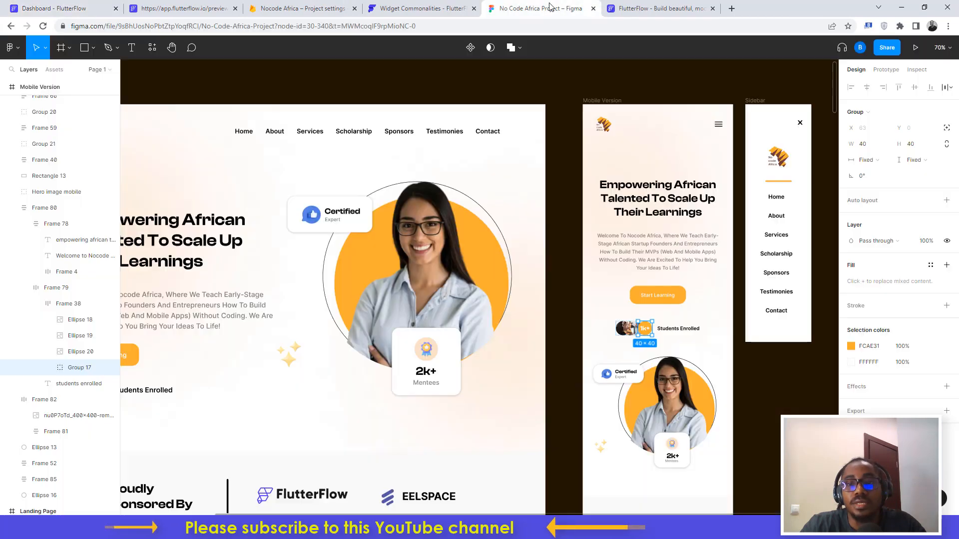
- Inspect the mobile welcome paragraph's dimensions in Figma and compare them with the paragraph's container in FlutterFlow
double_click(682, 254)
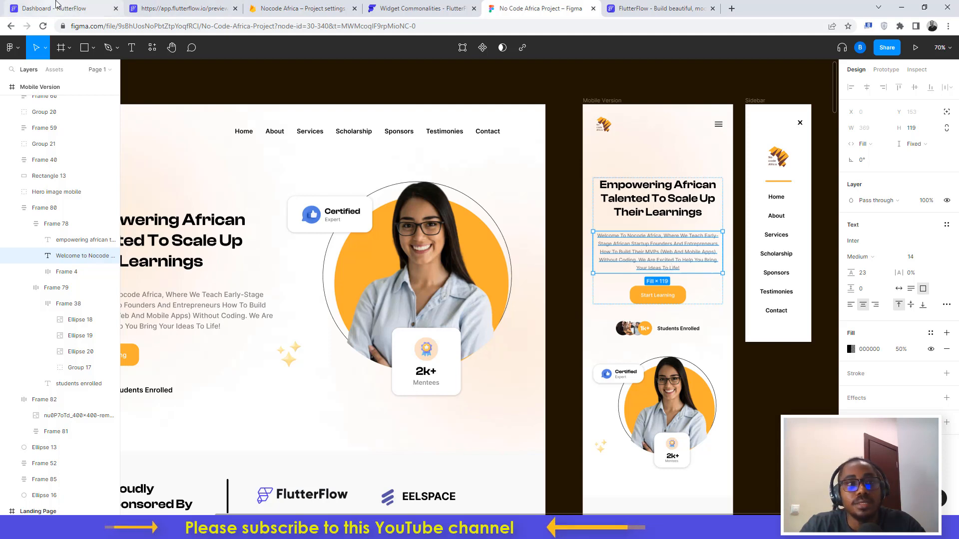
click(75, 8)
click(454, 224)
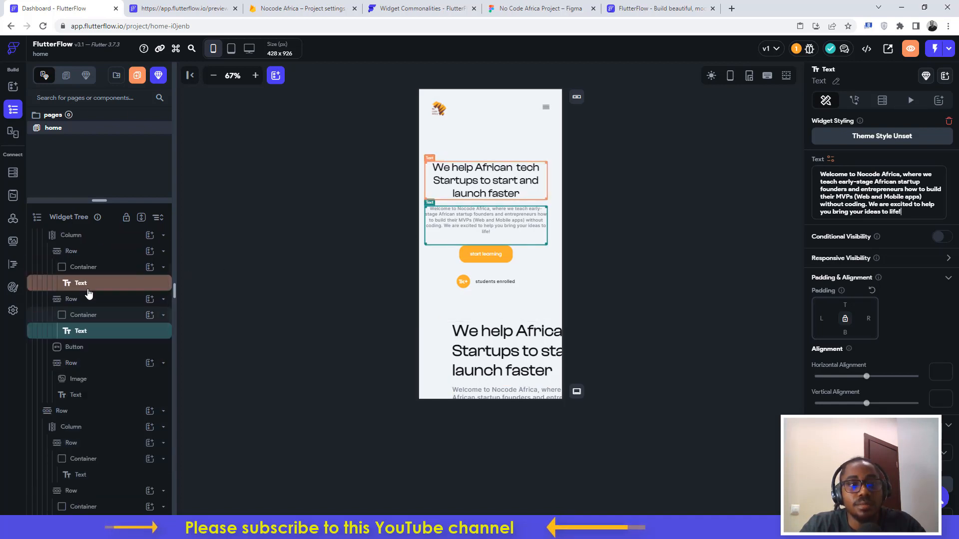
click(90, 316)
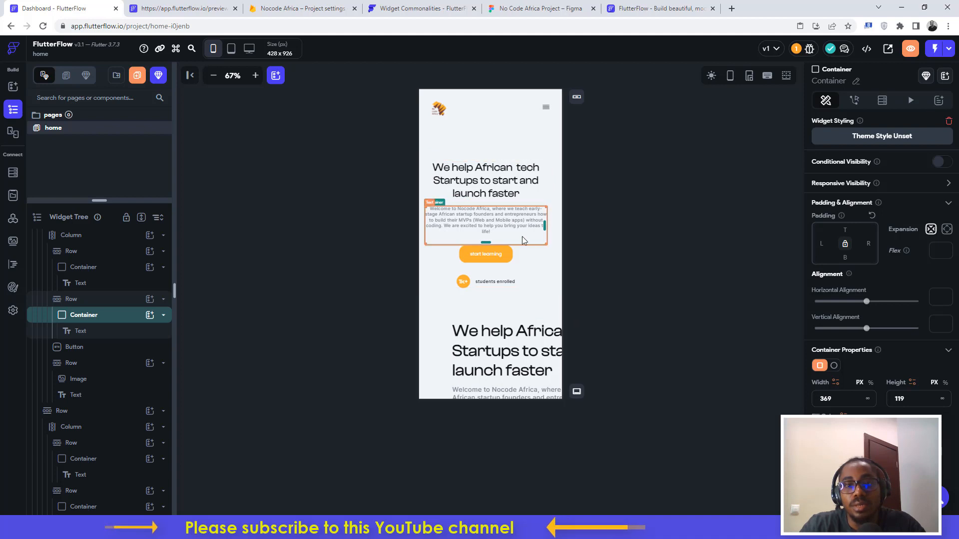
- Set the text-only hero row's main axis alignment to center
click(554, 262)
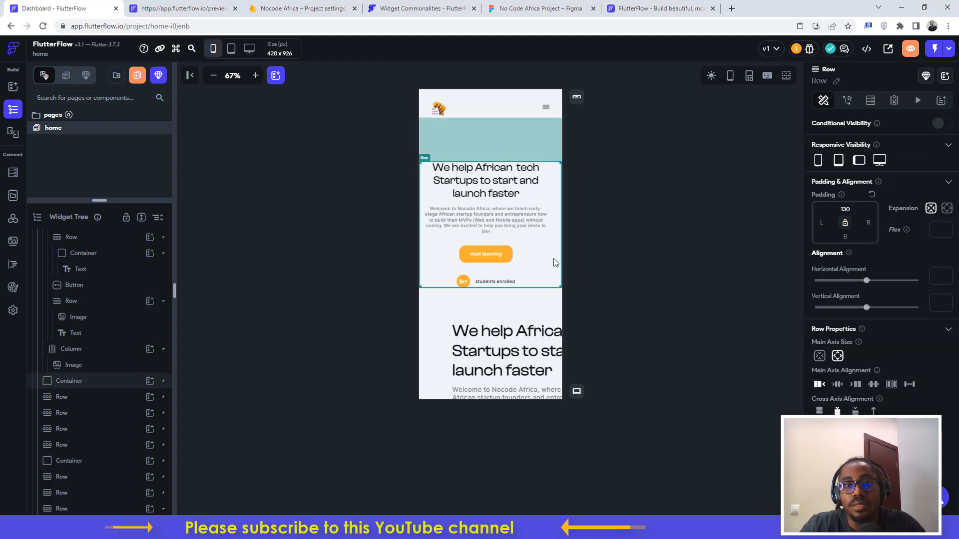
click(837, 385)
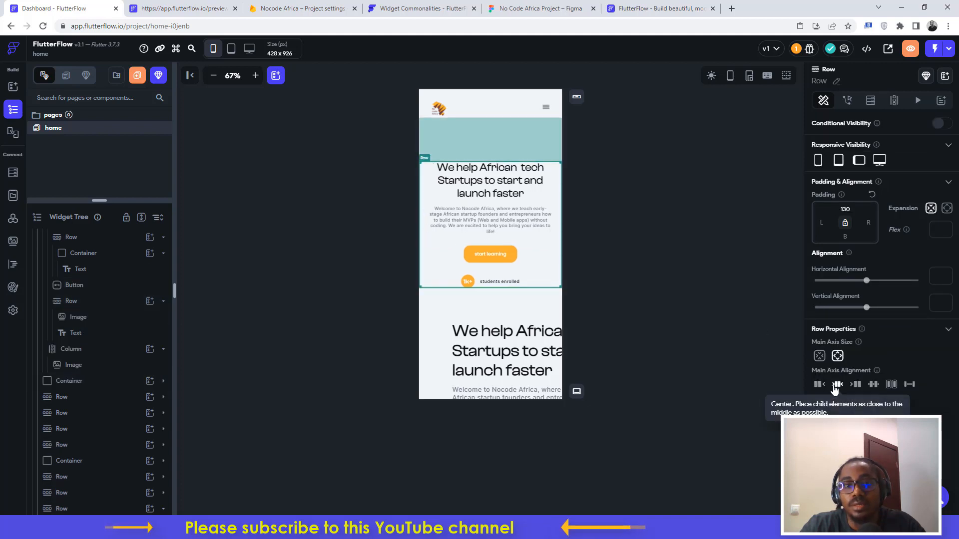
click(608, 199)
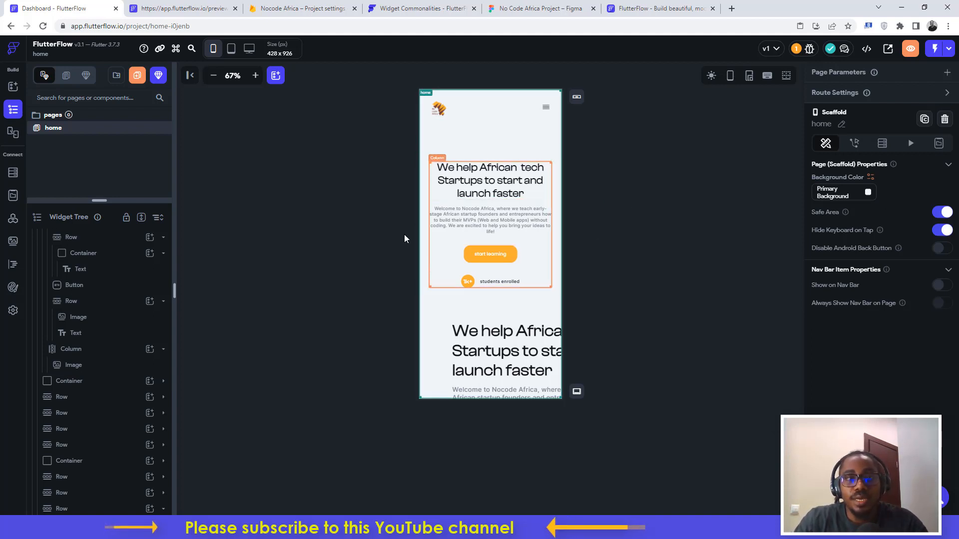
- Switch the canvas to the Macbook Pro 16" (2021) size and hide the text-only hero row on desktop and both tablet layouts
mouse_move(248, 53)
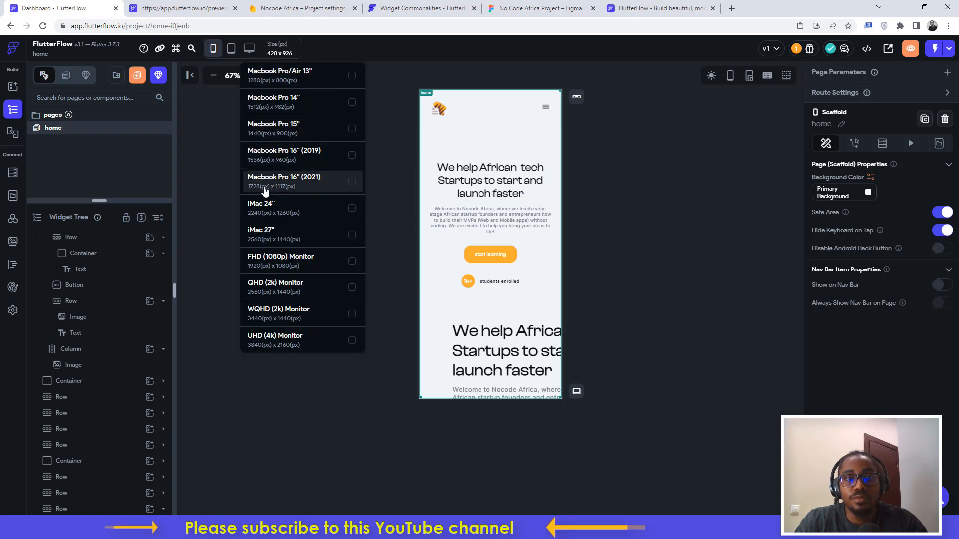
click(265, 185)
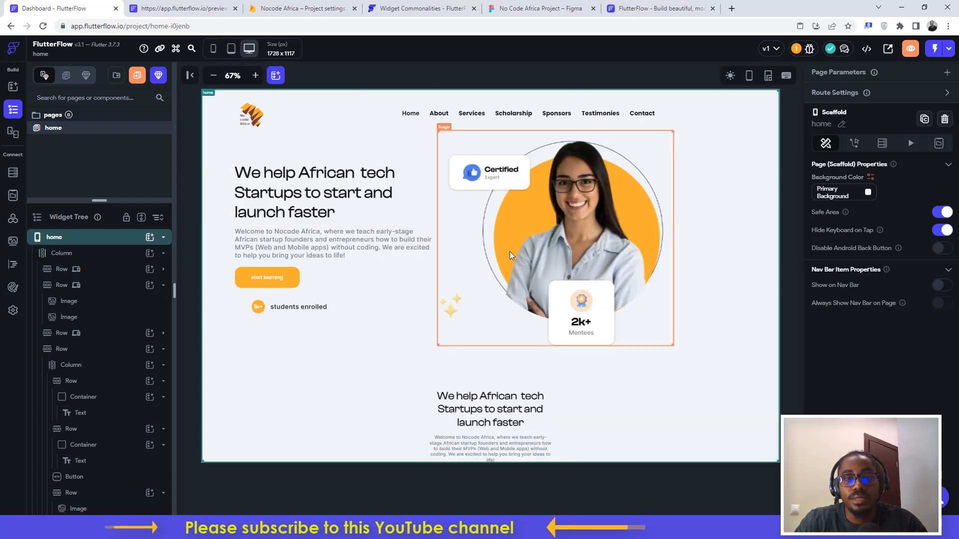
scroll(659, 309, down, 2)
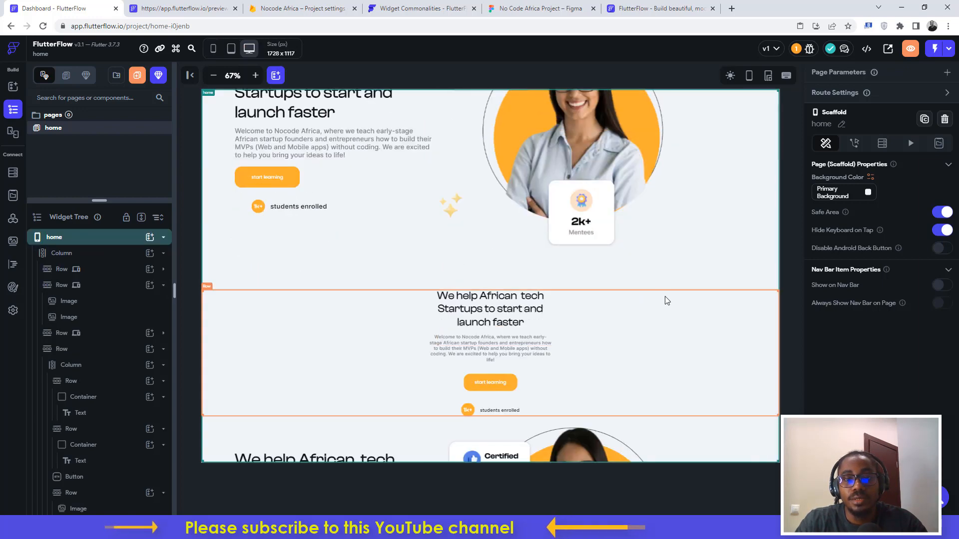
scroll(658, 289, down, 1)
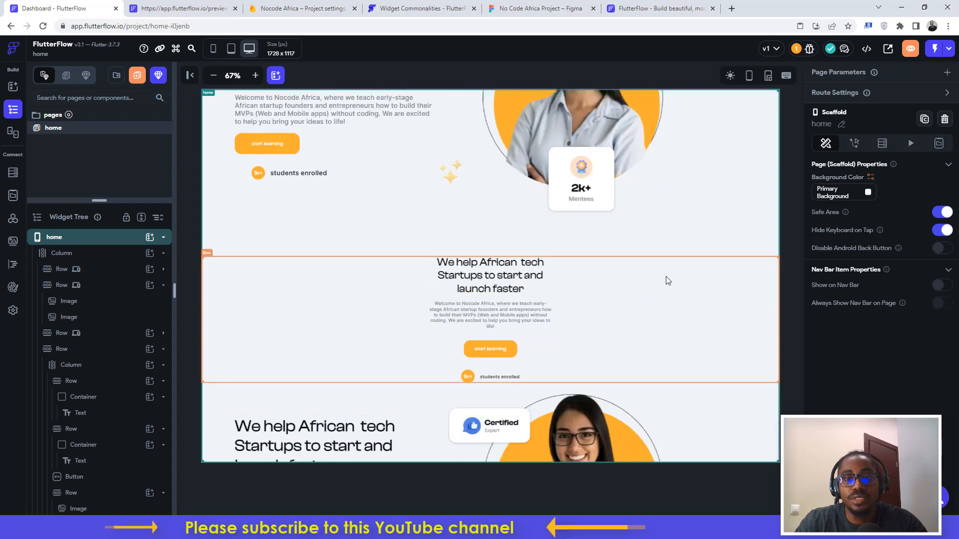
click(667, 278)
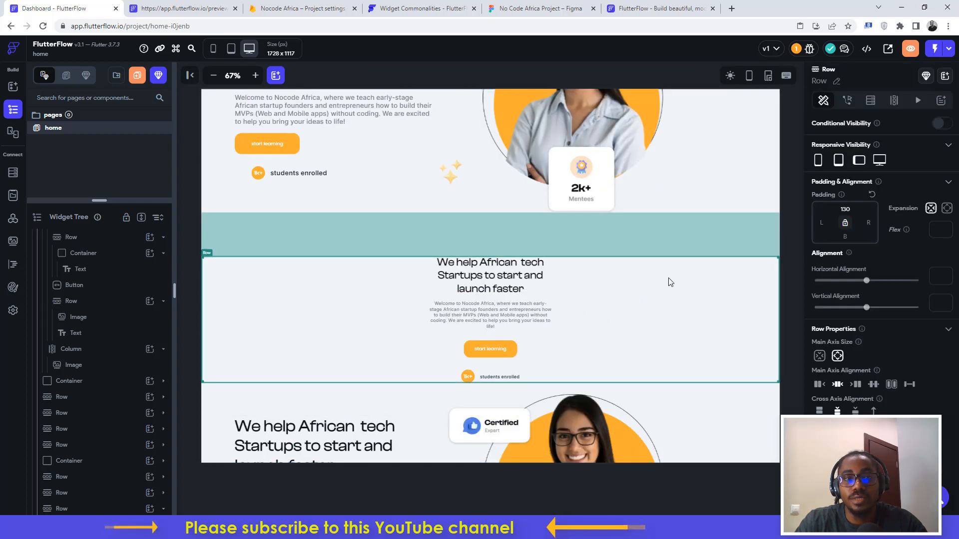
click(880, 160)
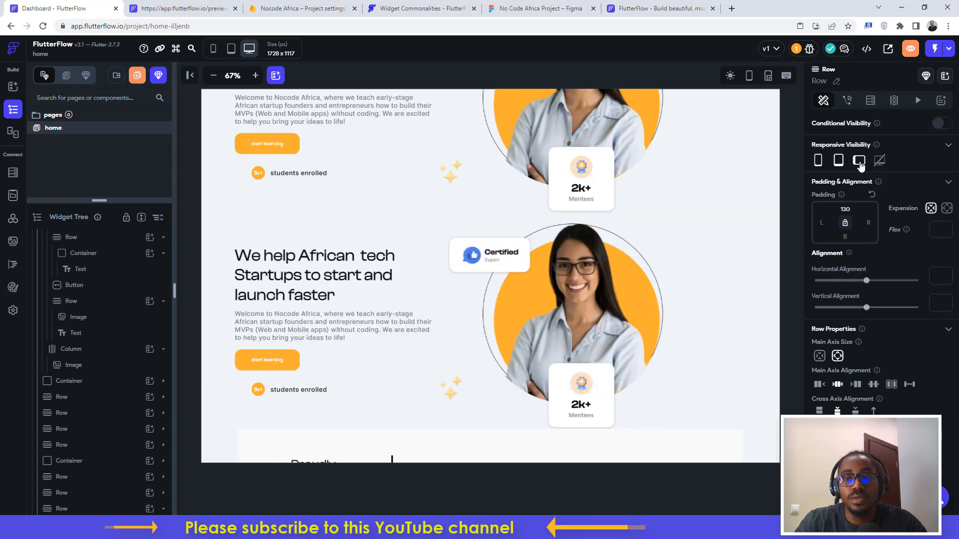
click(859, 161)
click(838, 161)
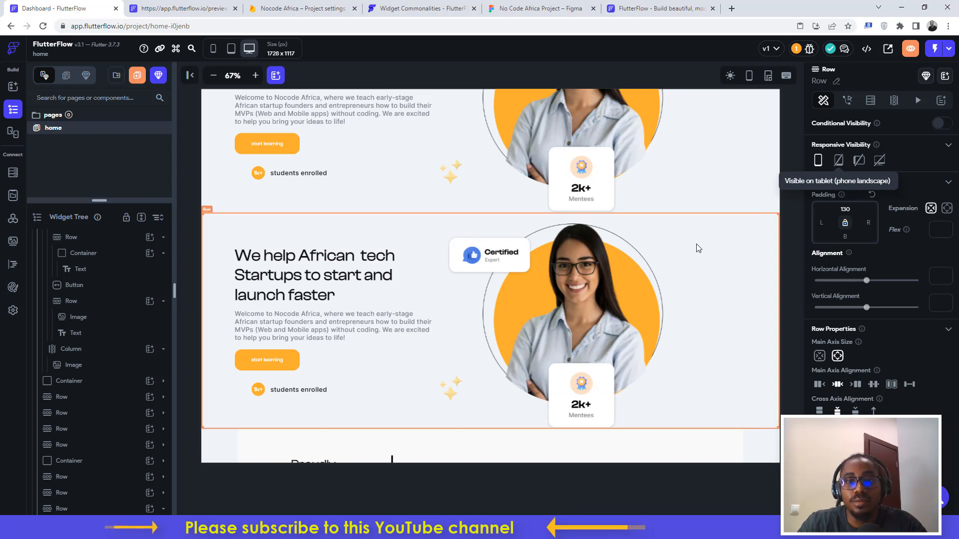
- Delete the text column from the duplicate hero row, leaving only the hero image in it
scroll(562, 285, up, 1)
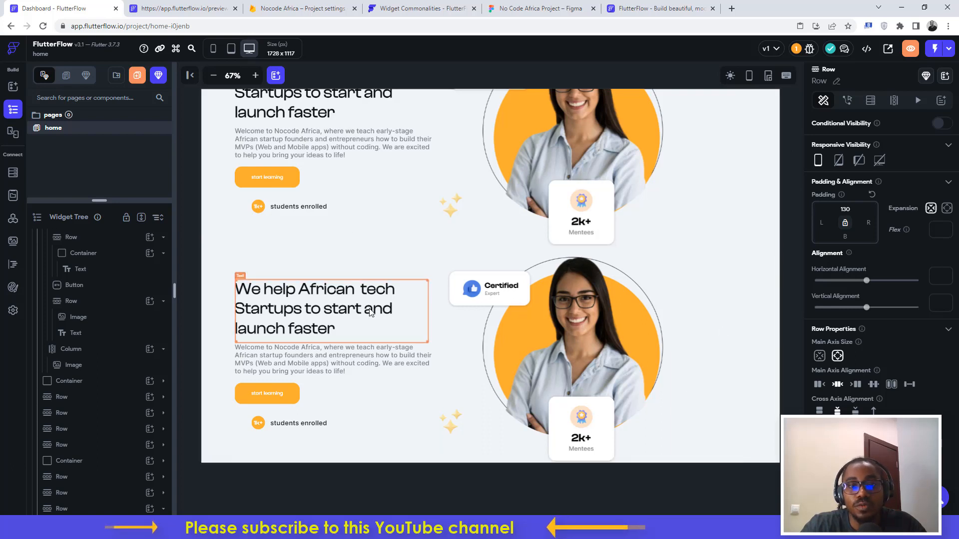
click(238, 411)
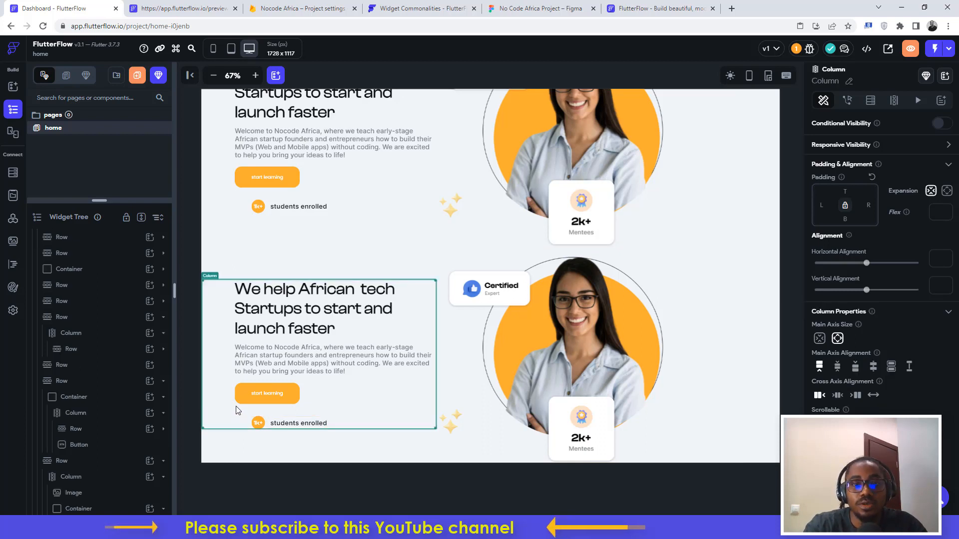
key(Delete)
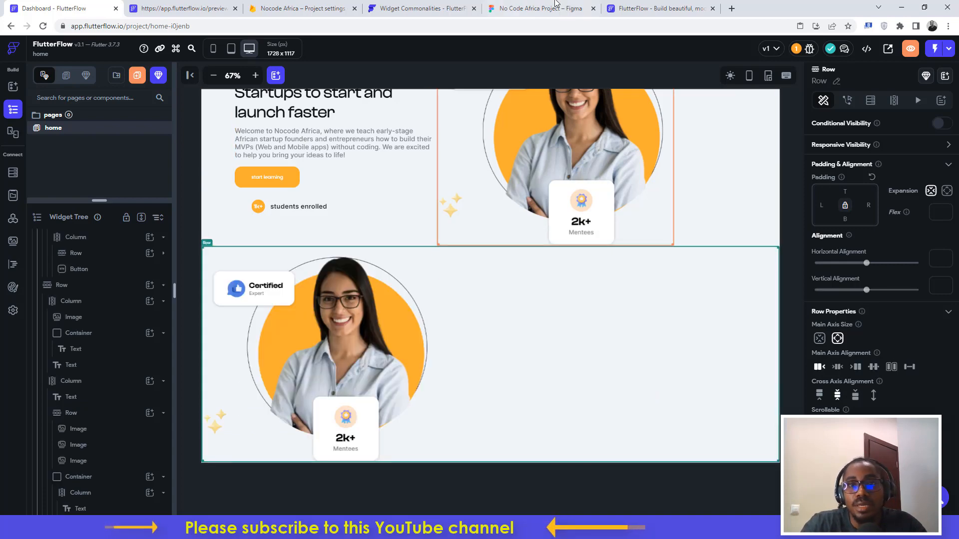
- Check the mobile hero image's dimensions in Figma and set the duplicate row's hero image in FlutterFlow to 368 px wide and 336 px high
click(540, 8)
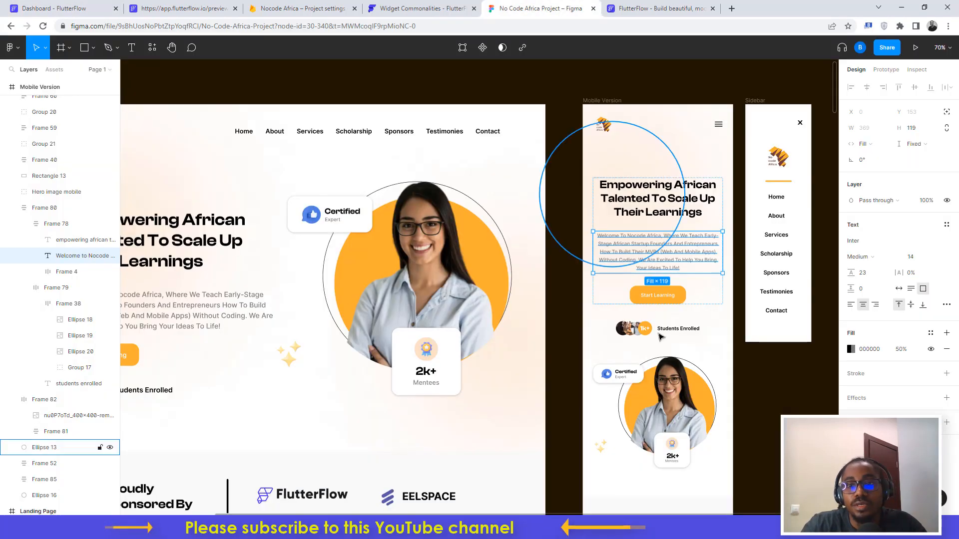
click(656, 399)
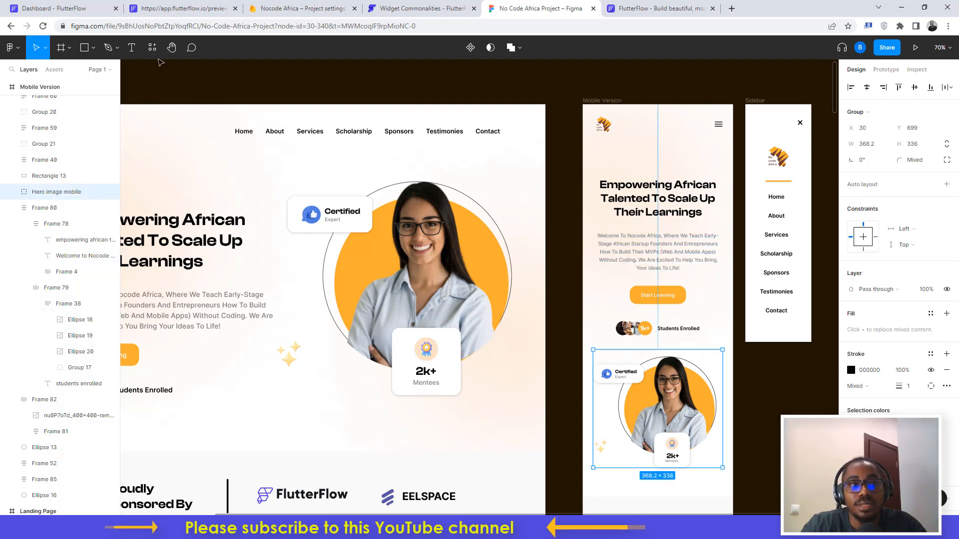
click(65, 8)
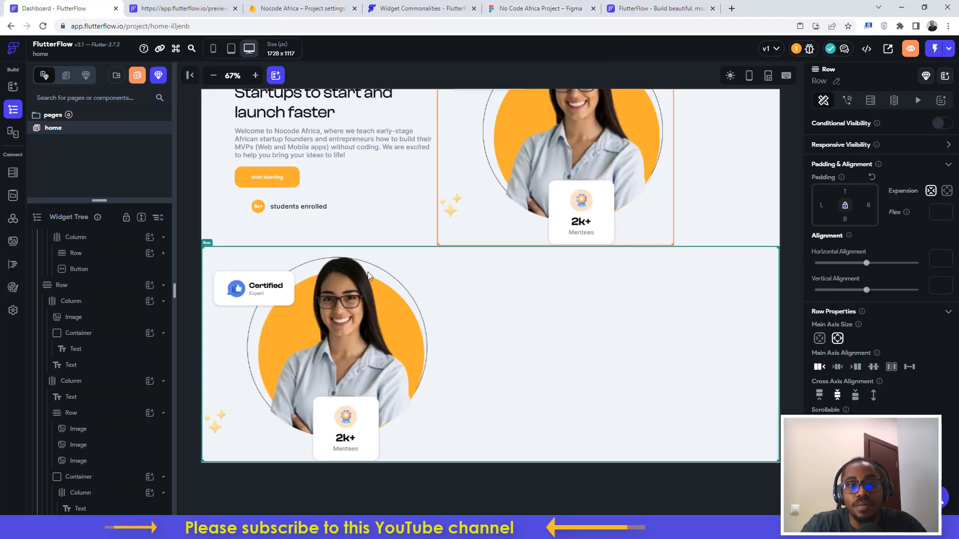
click(377, 331)
double_click(822, 412)
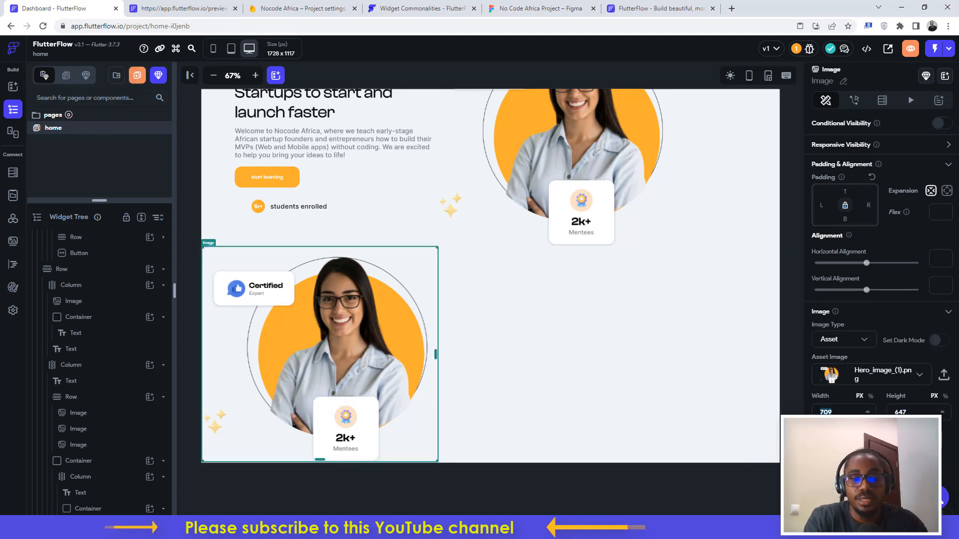
text(368)
click(553, 3)
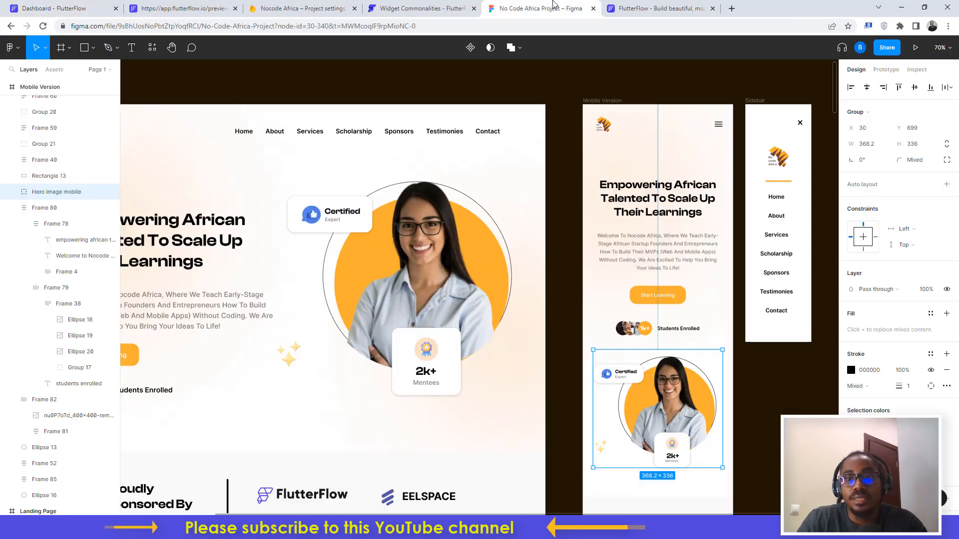
click(60, 8)
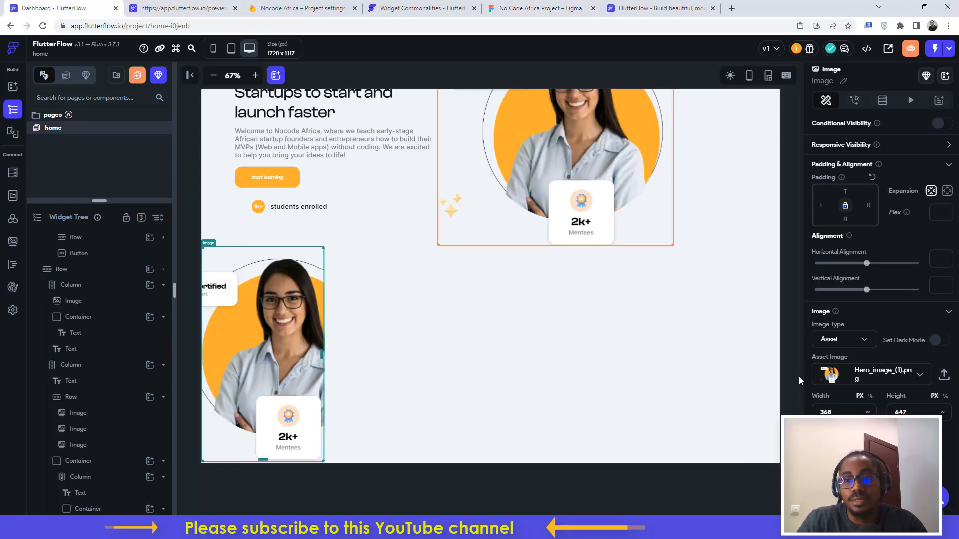
double_click(917, 411)
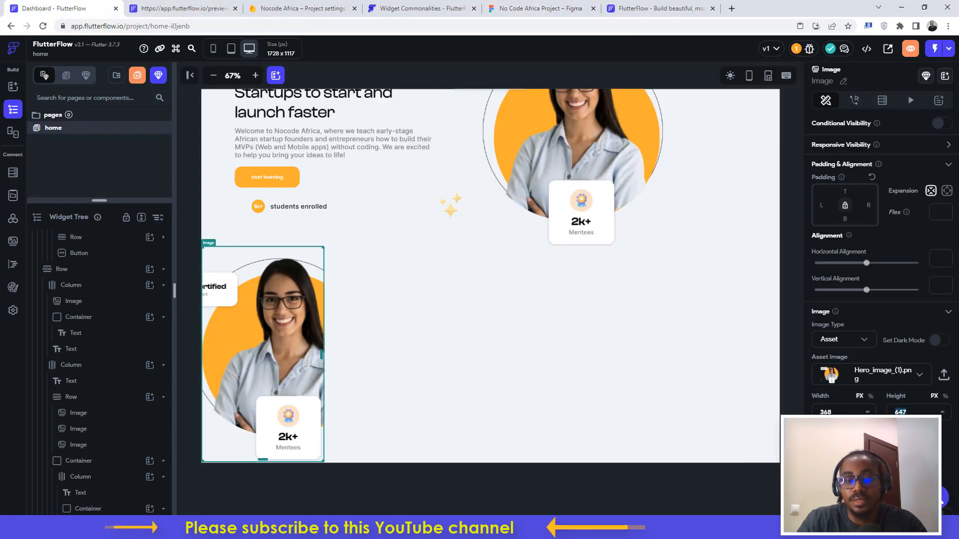
text(336)
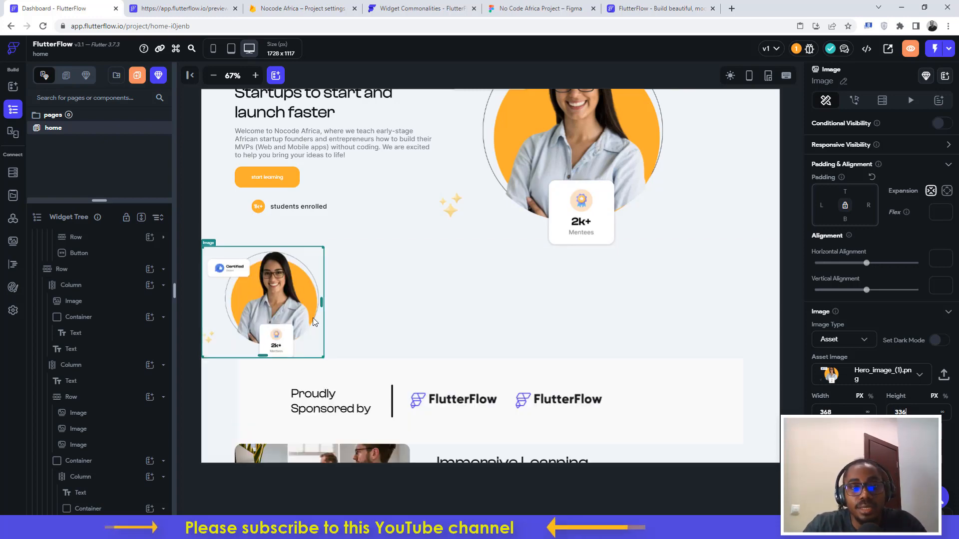
- Give the resized hero image a left and right padding of 16
click(385, 297)
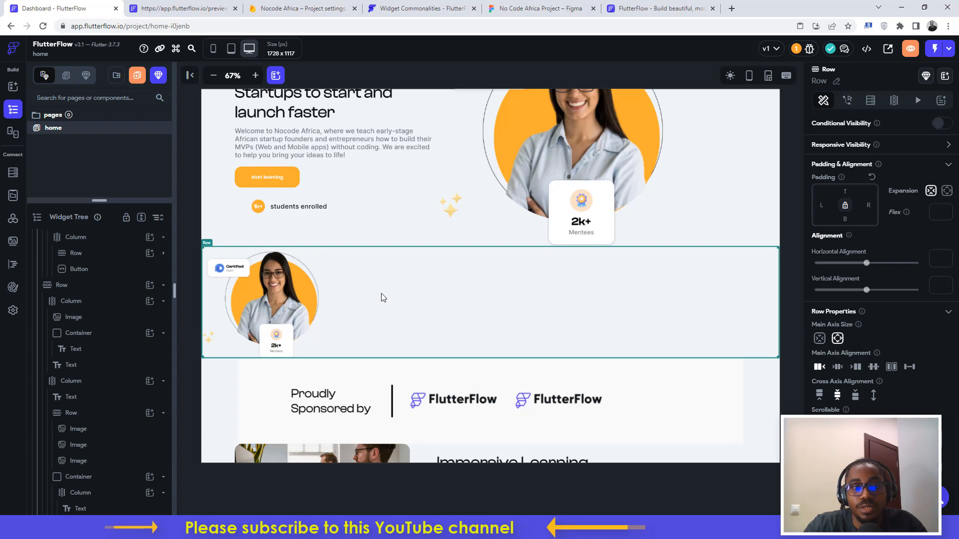
click(280, 293)
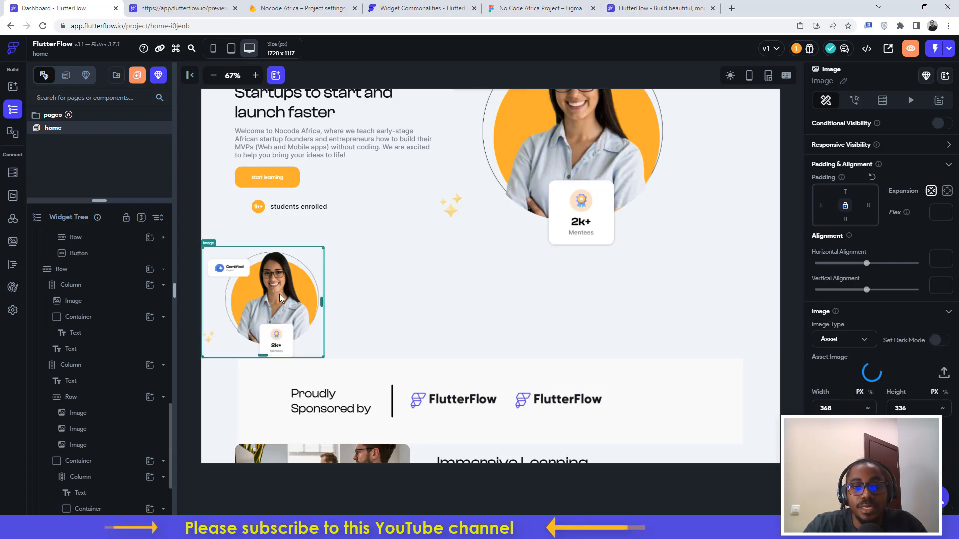
click(823, 205)
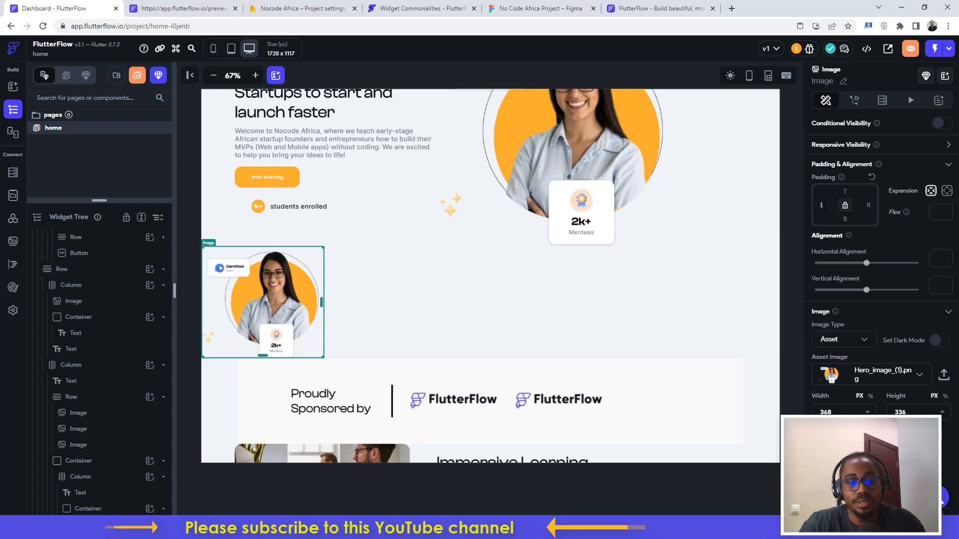
text(16)
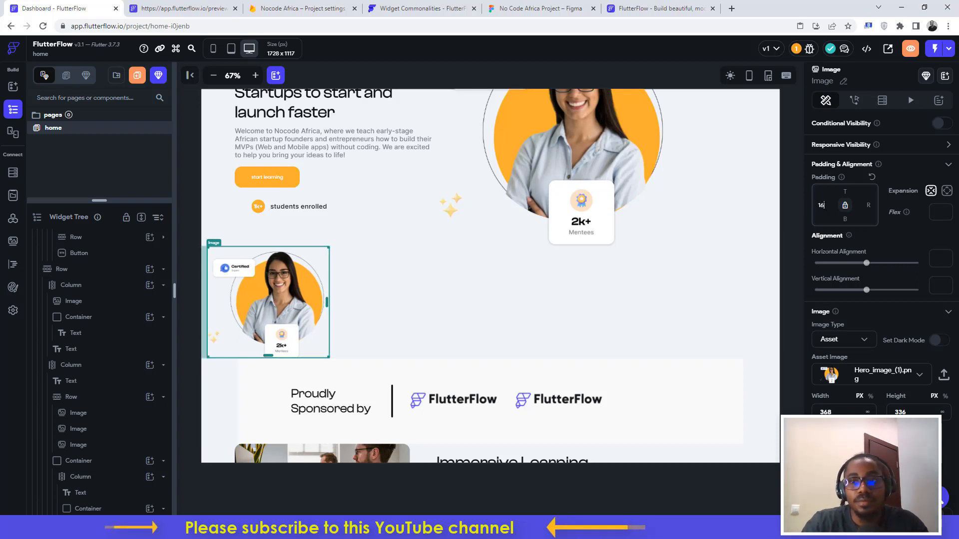
click(869, 205)
text(16)
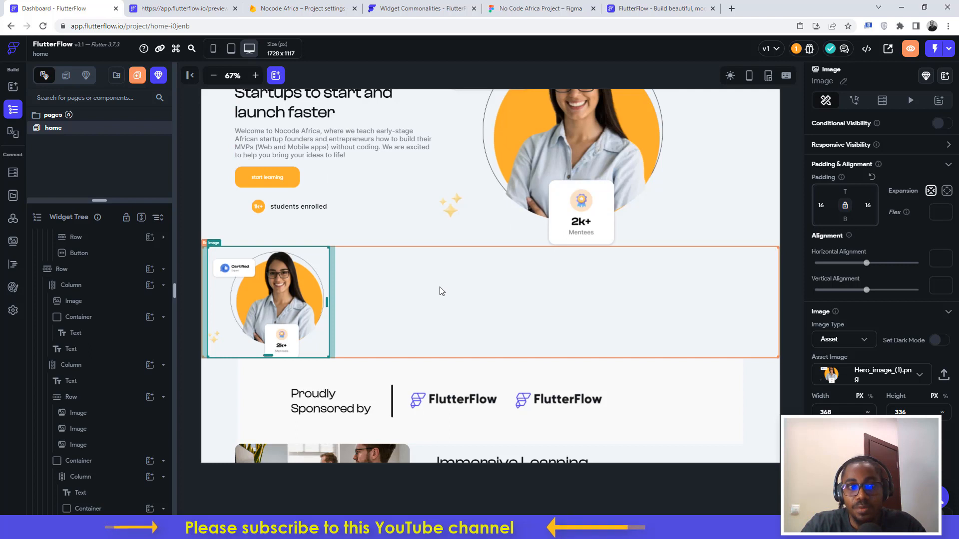
- Switch the canvas to the iPhone 13 Pro Max size and compare the hero image's placement with the mobile design in Figma
click(214, 48)
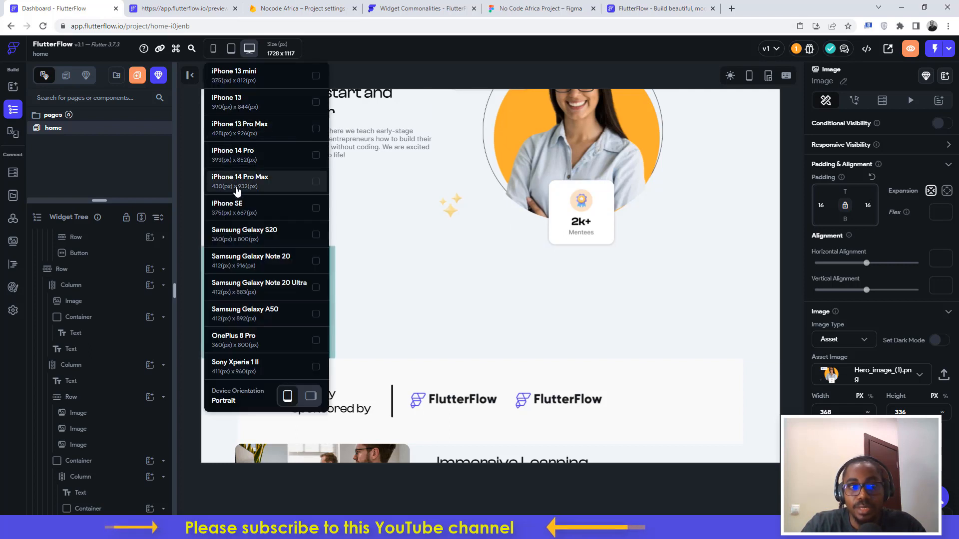
click(223, 133)
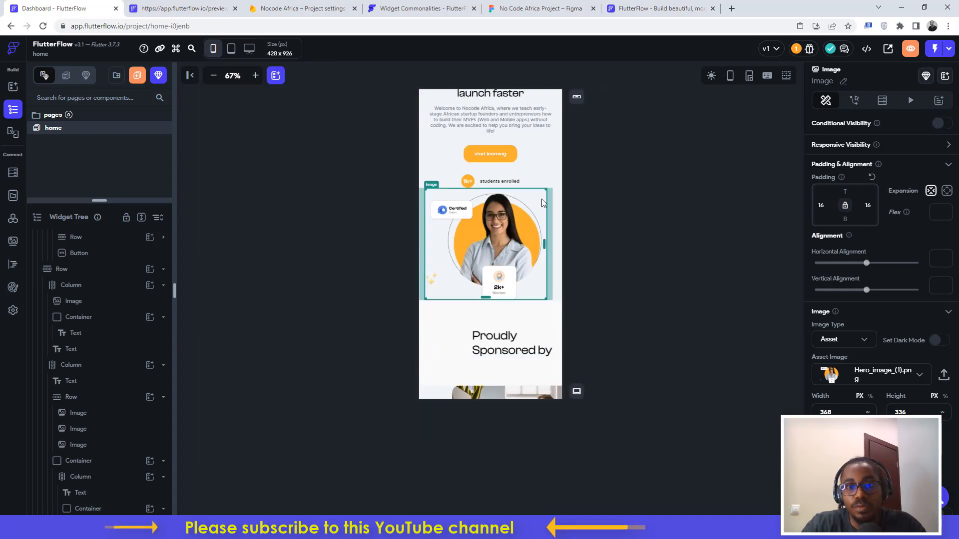
click(662, 187)
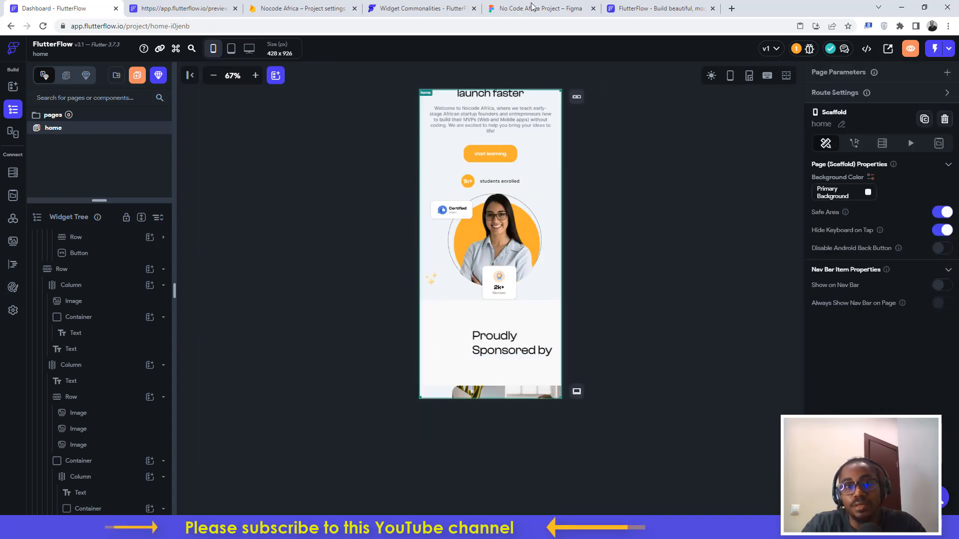
click(520, 12)
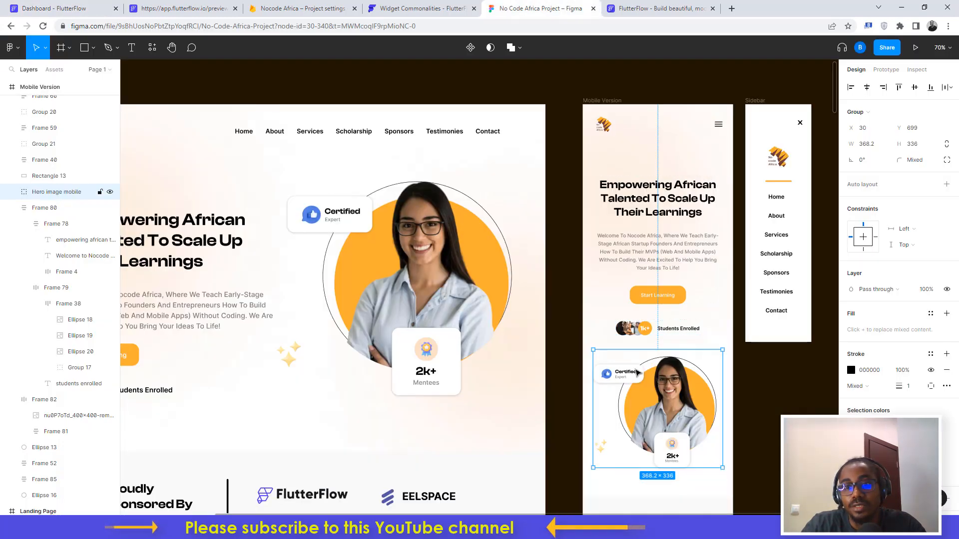
click(70, 9)
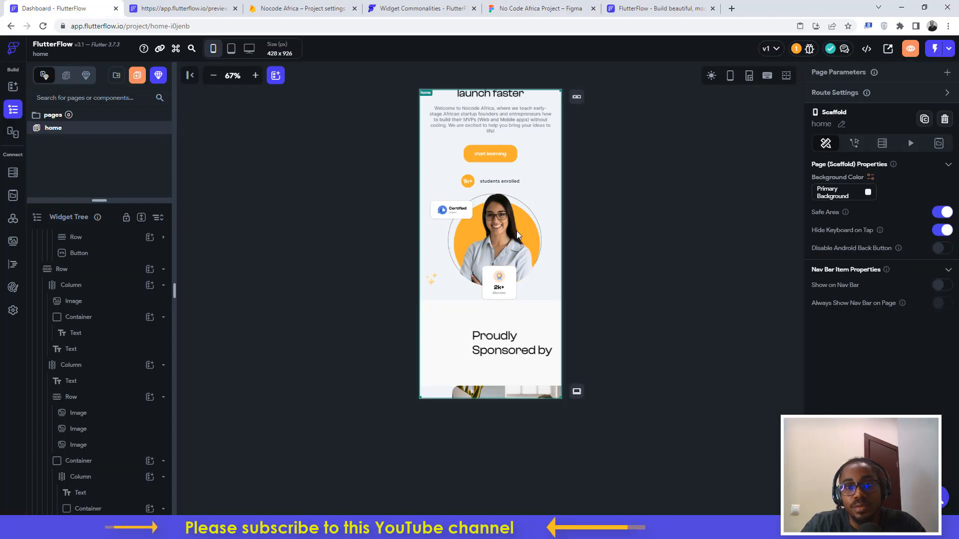
- Center the main axis alignment of the image-only hero row and set its top padding to 24
click(559, 238)
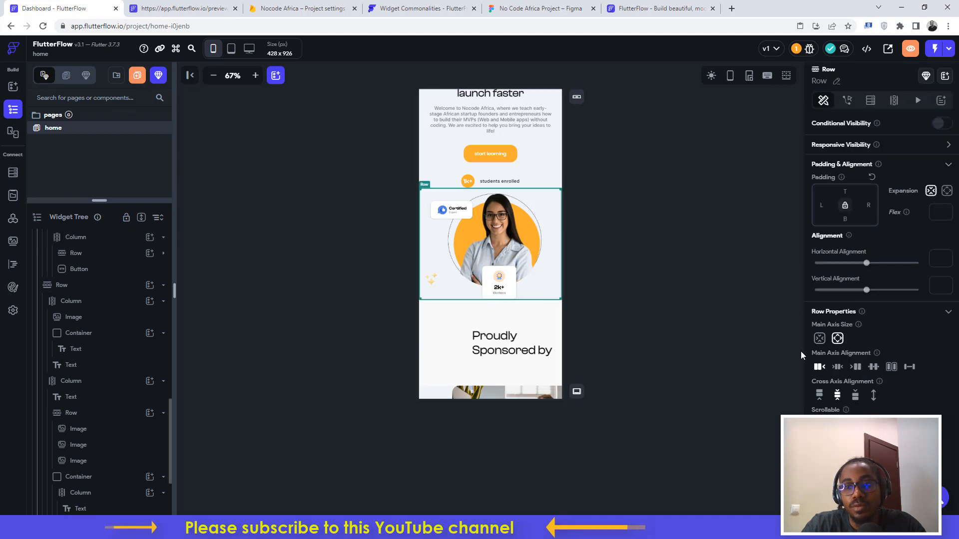
click(837, 368)
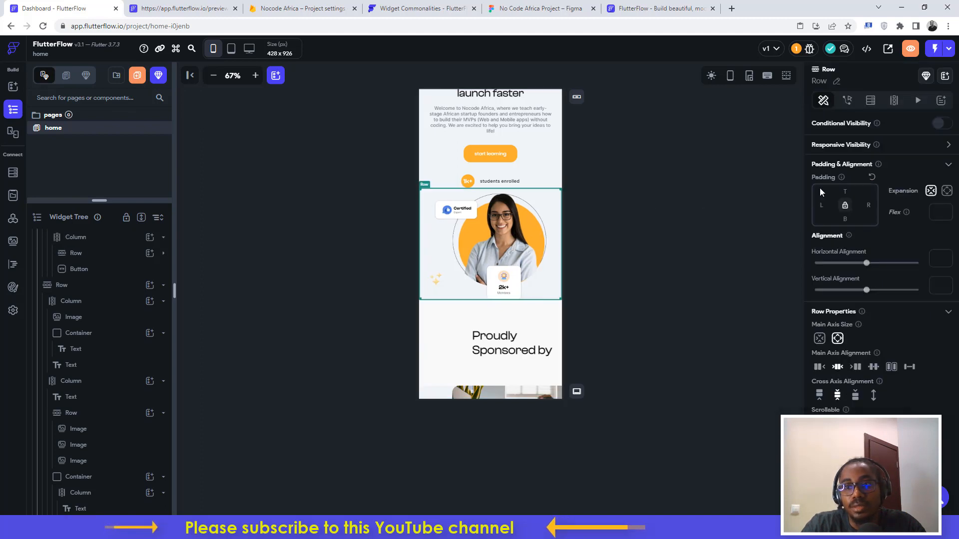
click(848, 191)
text(24)
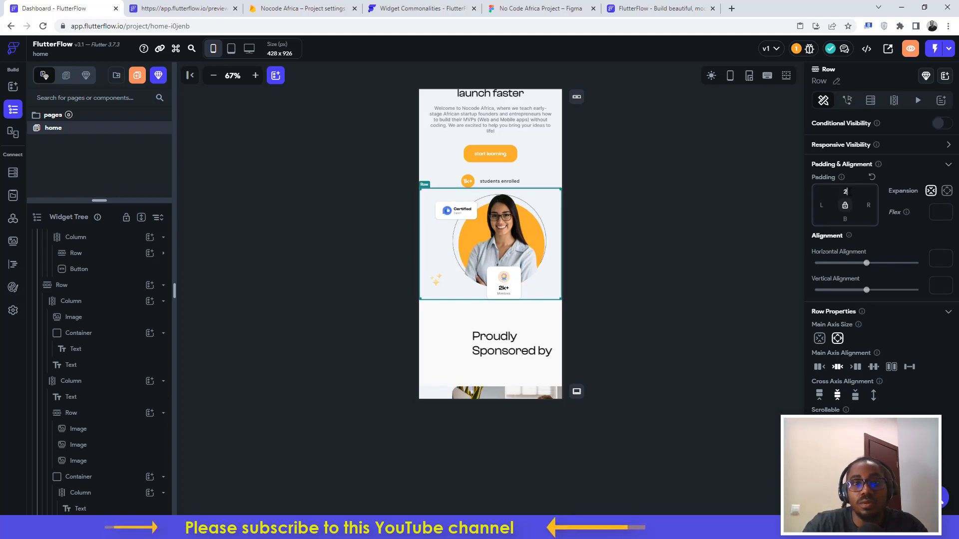
click(674, 207)
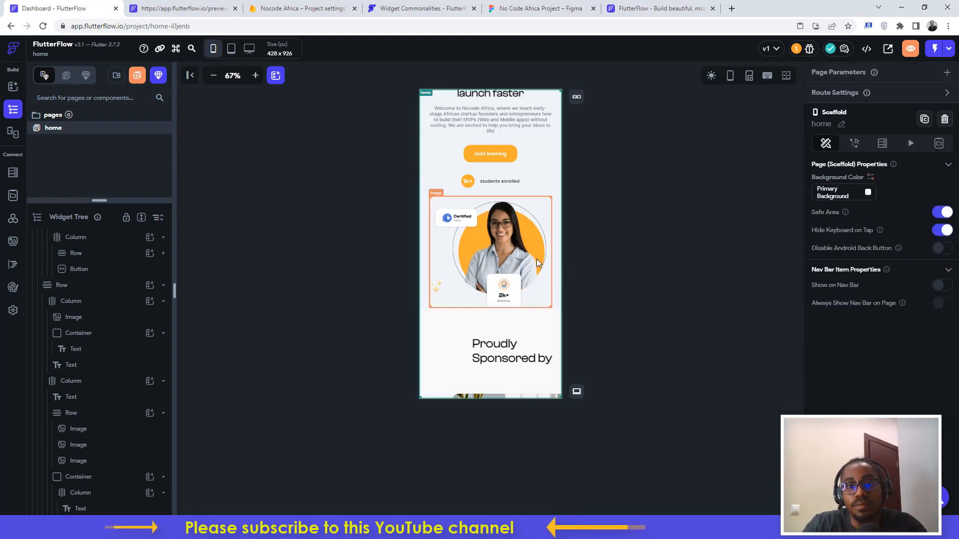
- Switch the canvas to the Macbook Pro 16" (2021) size and hide the image-only hero row on desktop and both tablet layouts
click(249, 53)
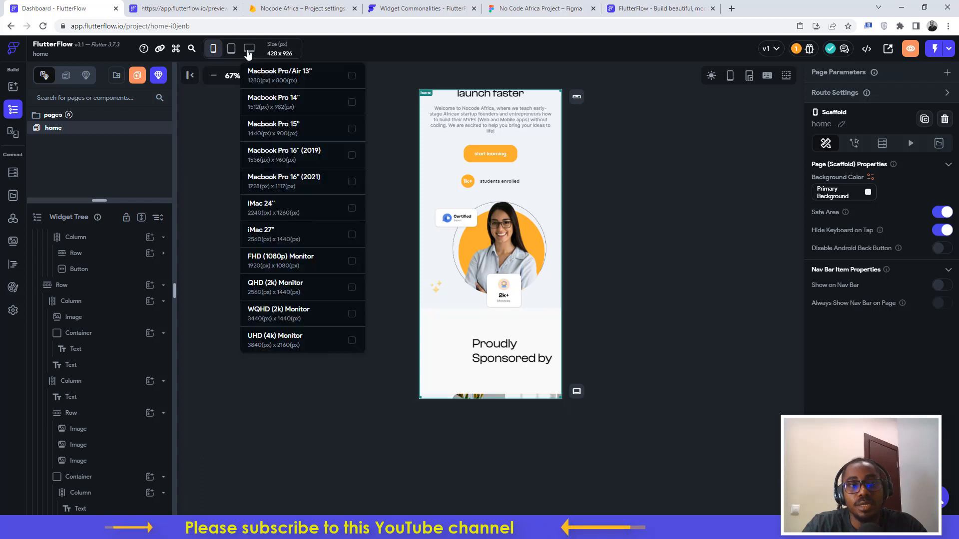
click(298, 185)
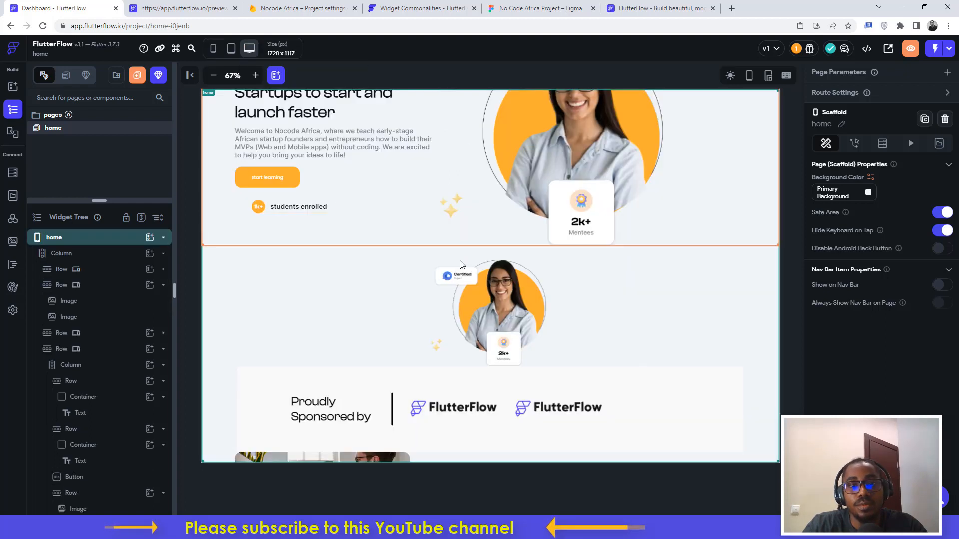
click(629, 325)
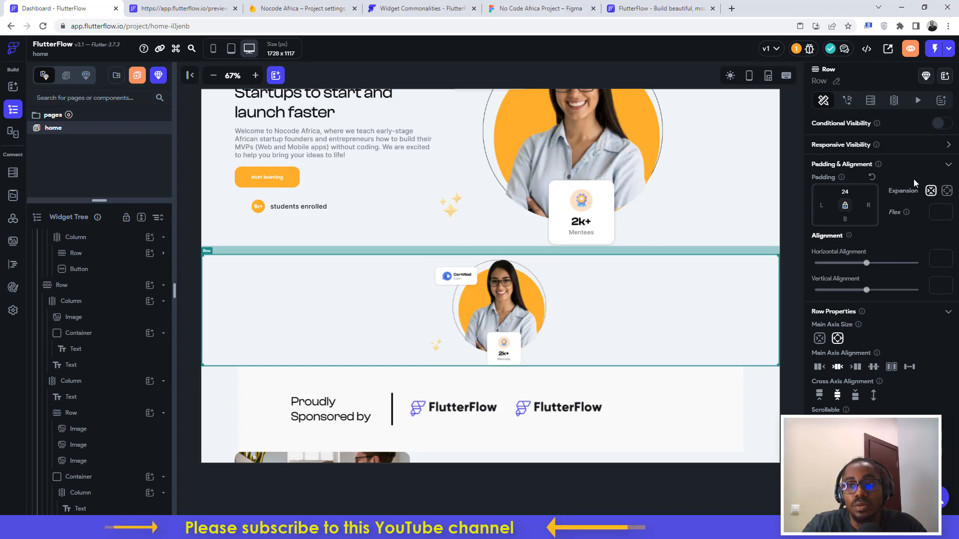
click(949, 146)
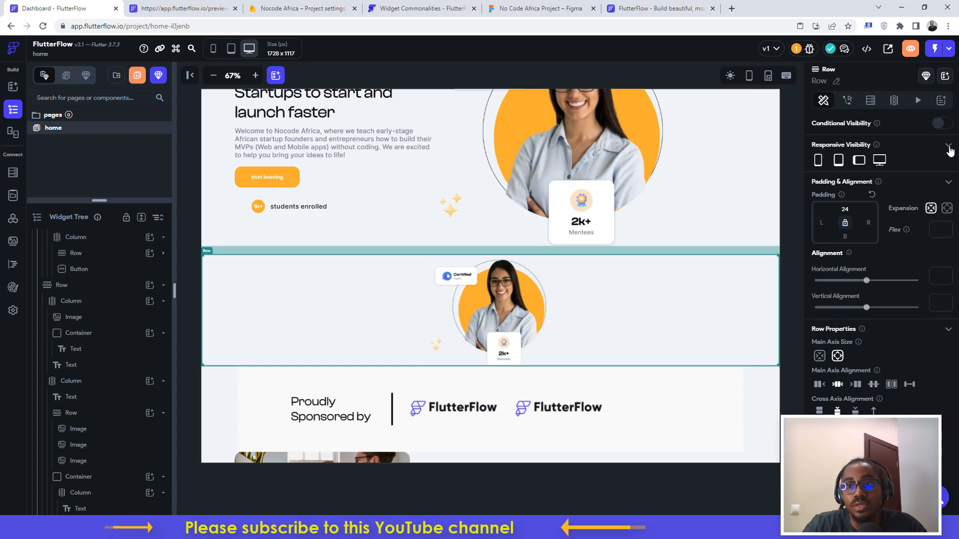
click(879, 162)
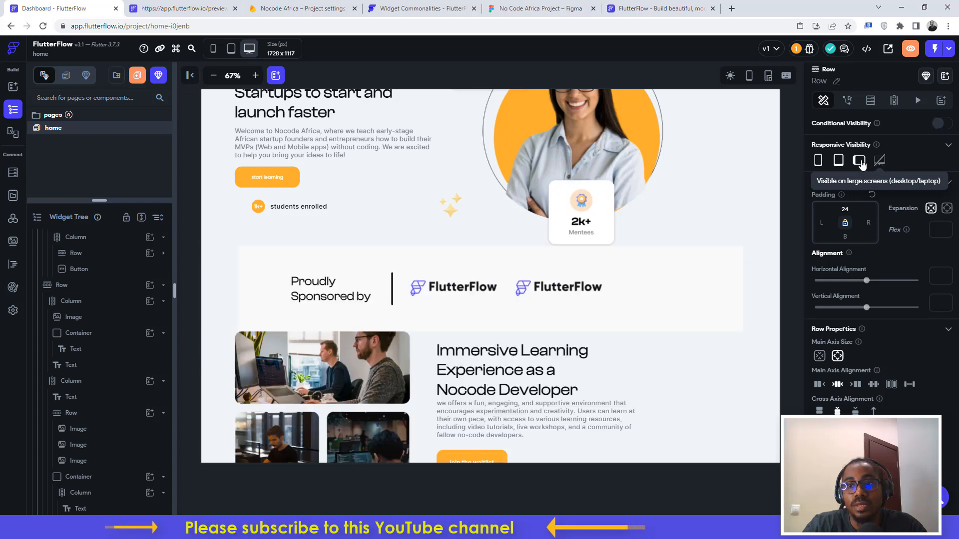
click(859, 161)
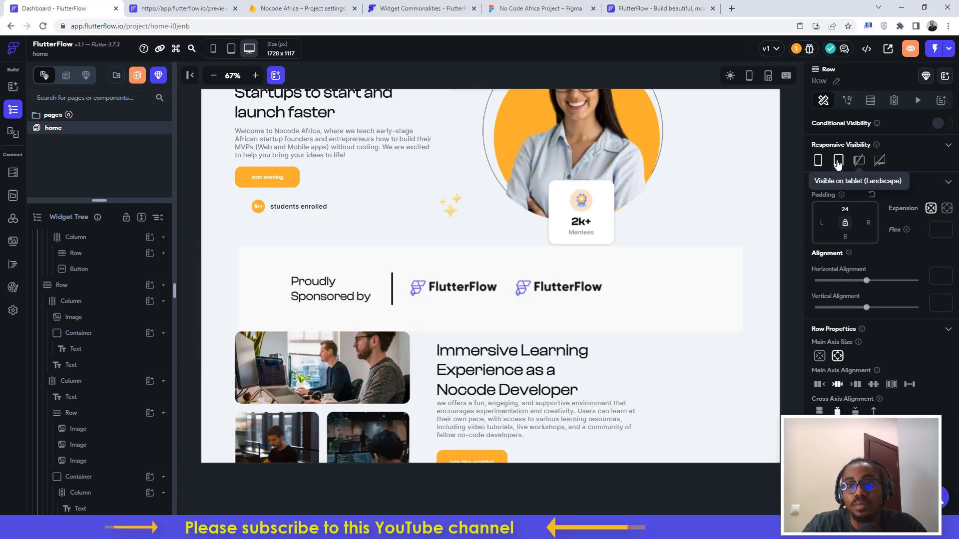
click(838, 161)
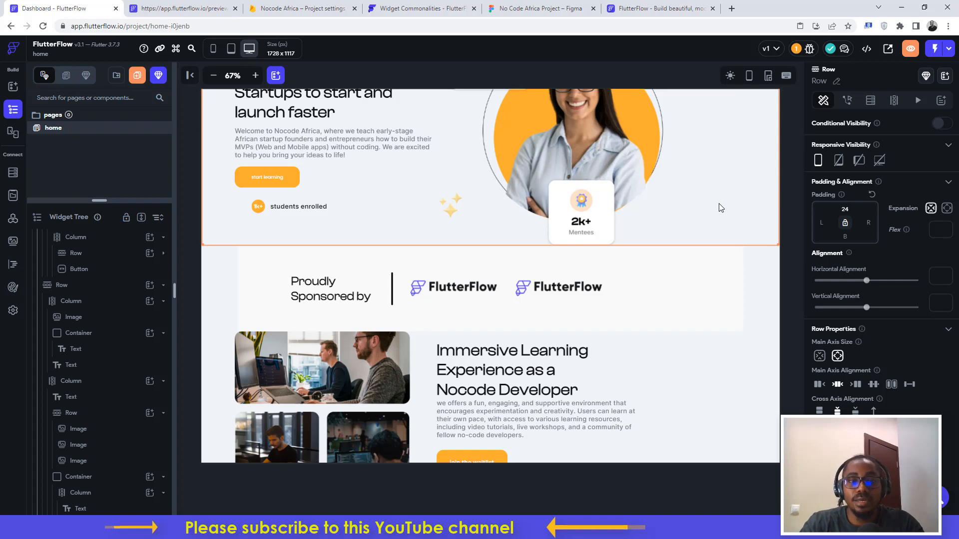
- Review the home page's sections down to the scholarship program on the desktop canvas, and switch to the Figma design
scroll(675, 225, down, 1)
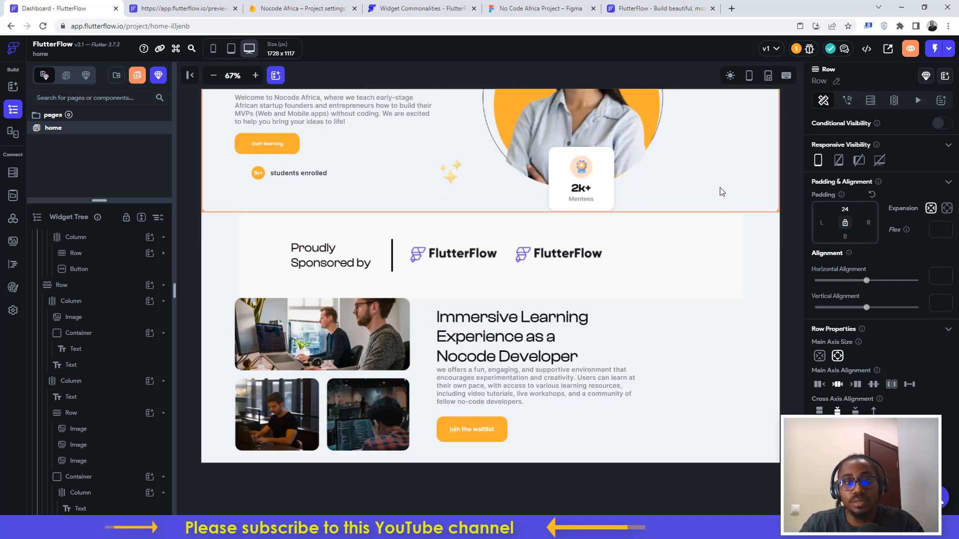
scroll(410, 329, down, 4)
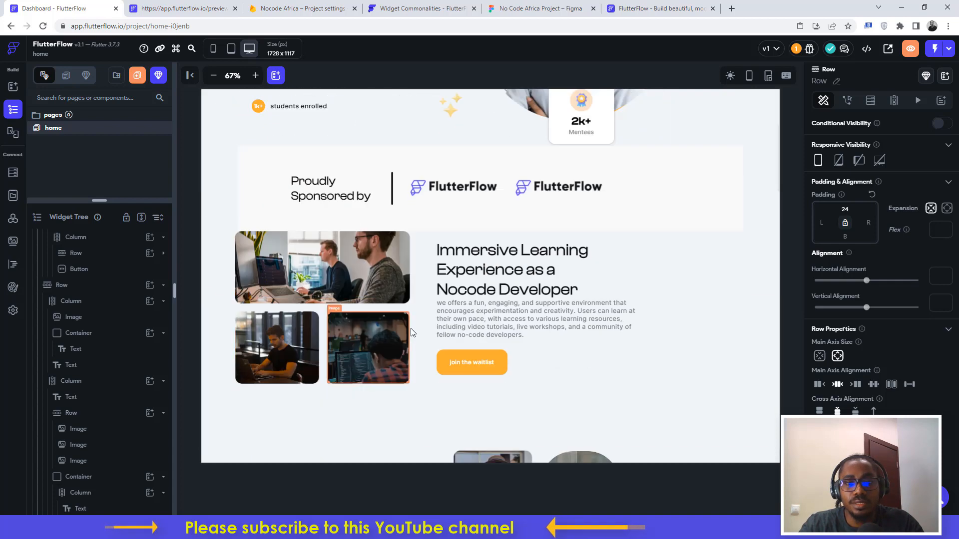
scroll(469, 308, down, 2)
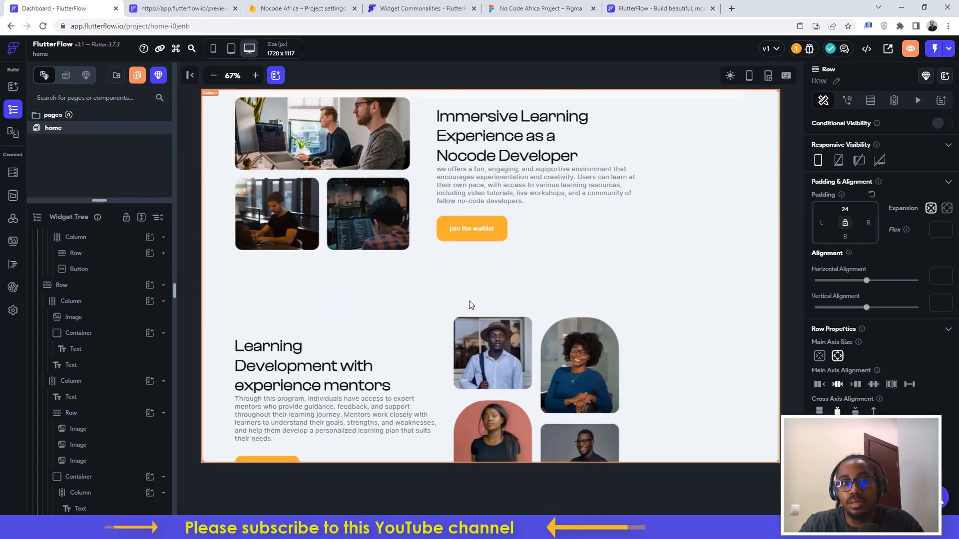
scroll(469, 304, down, 3)
scroll(471, 298, down, 4)
scroll(472, 299, down, 6)
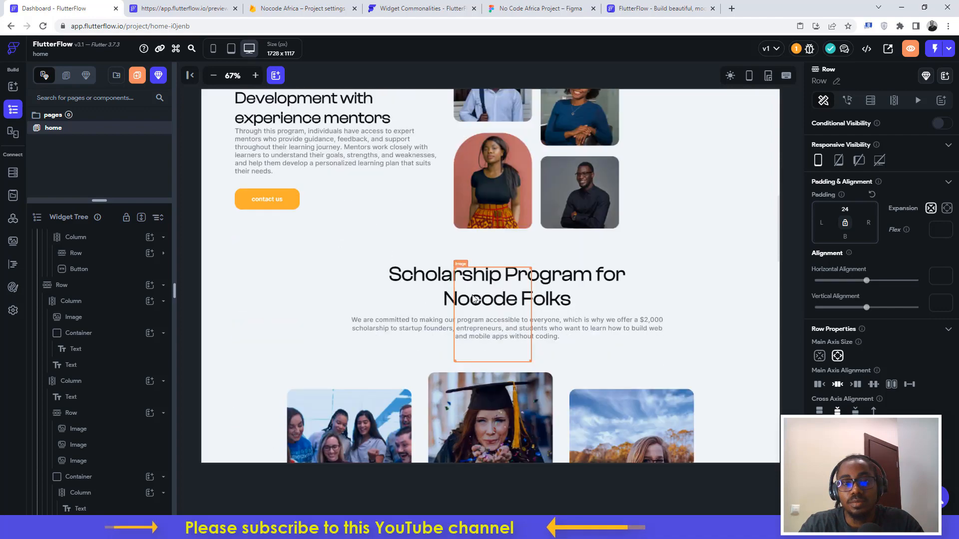
scroll(472, 292, up, 7)
scroll(472, 290, up, 15)
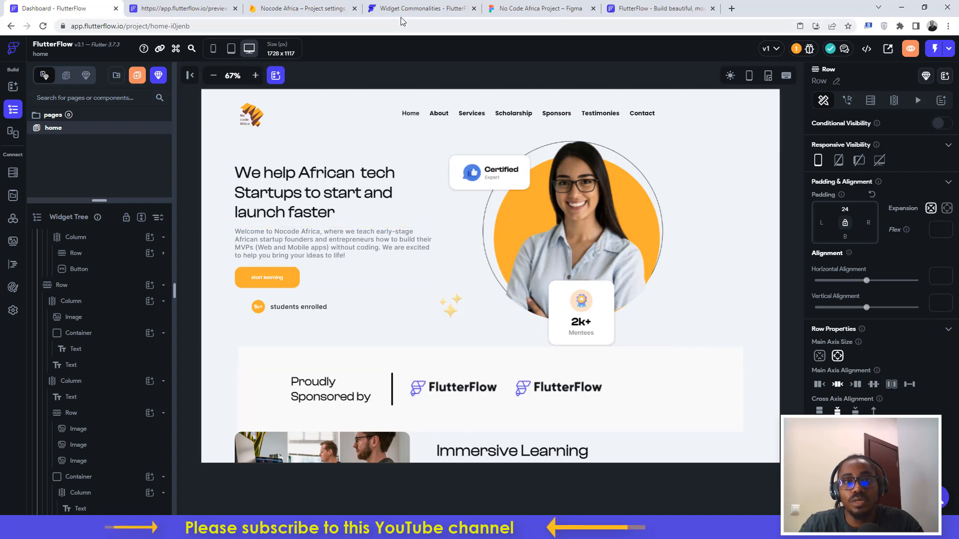
click(522, 5)
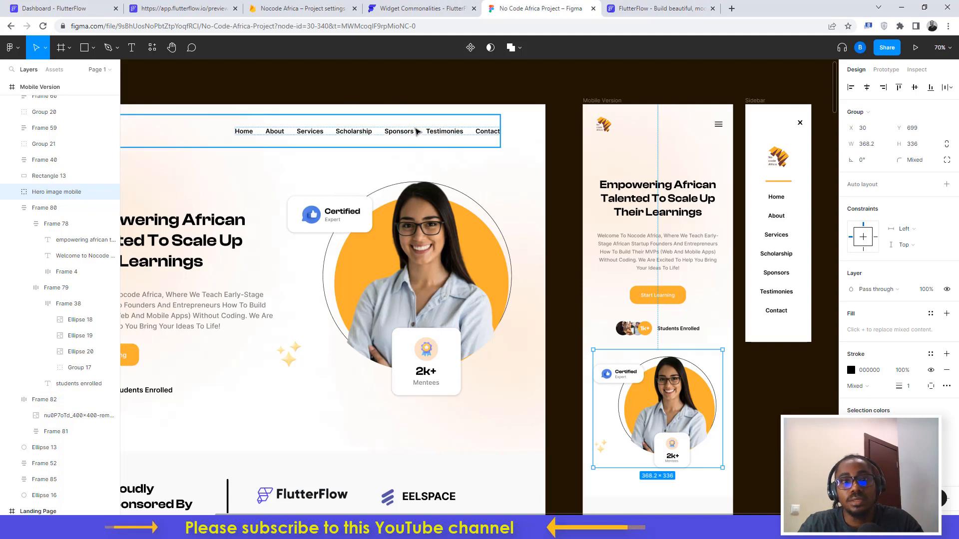
- Check the desktop landing page frame's size in Figma and switch the FlutterFlow canvas to the Macbook Pro 14" size
scroll(405, 128, left, 5)
click(145, 100)
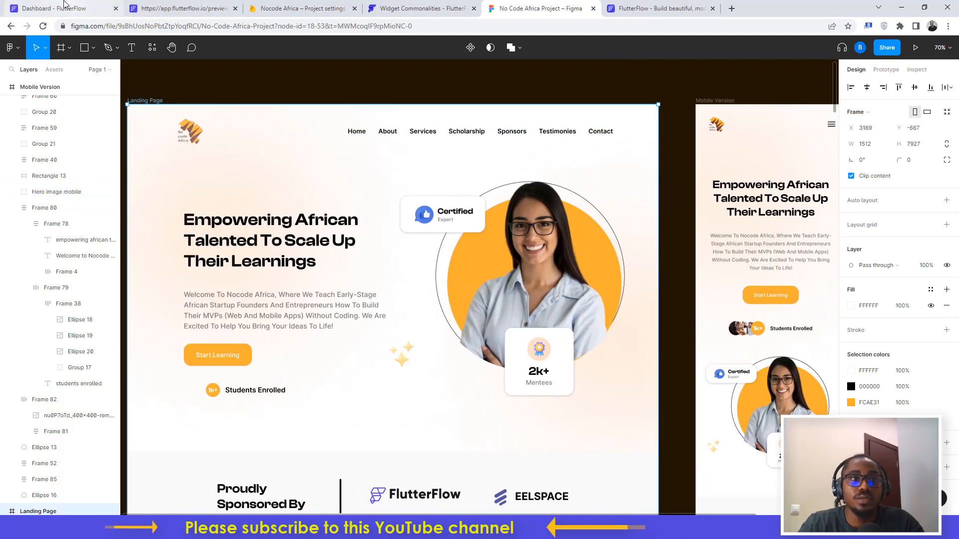
click(60, 8)
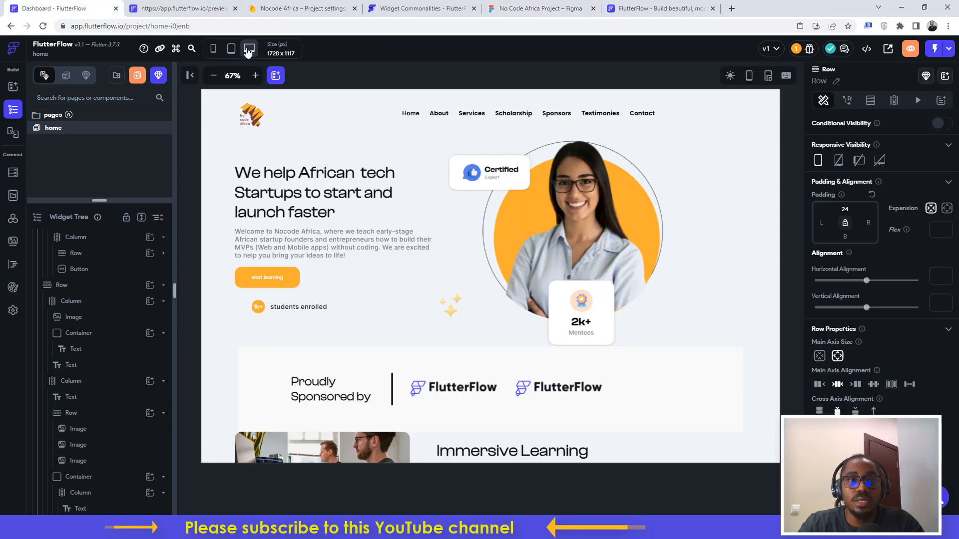
click(250, 50)
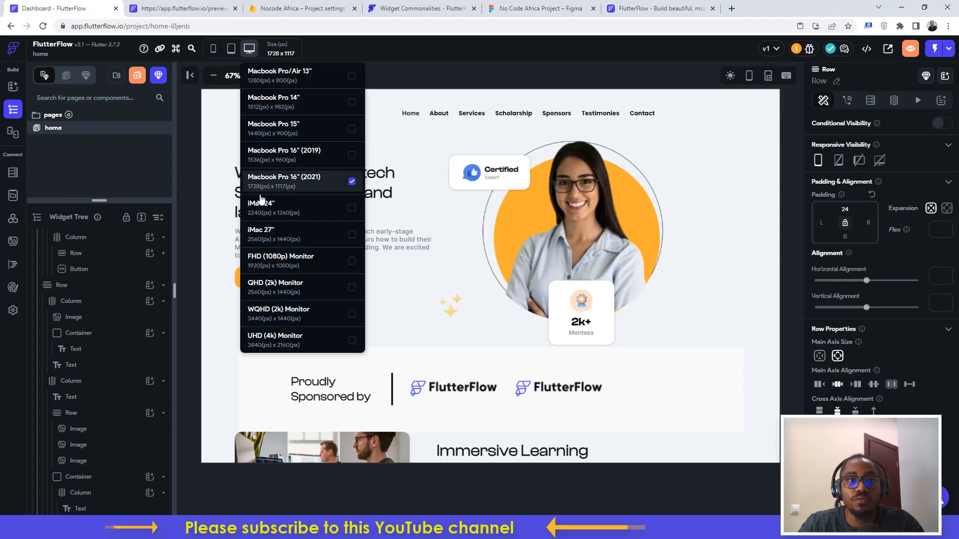
click(257, 102)
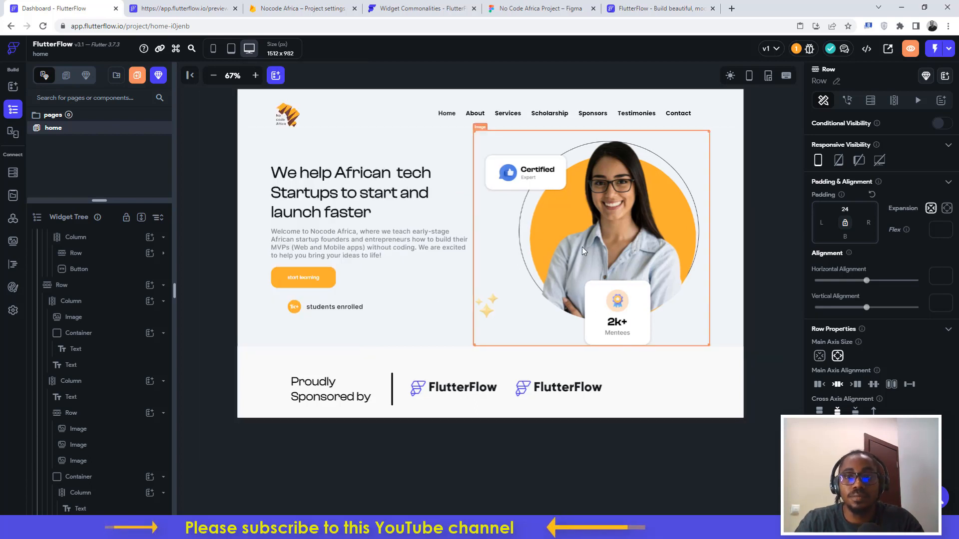
click(756, 154)
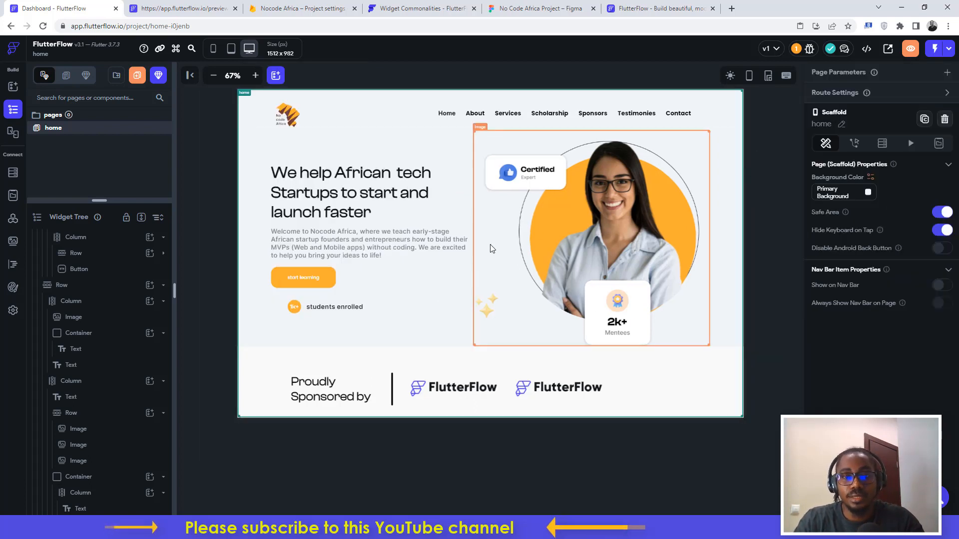
- Compare the gap below the sponsors section with the Figma desktop design and set the Immersive Learning row's top padding to 100
scroll(477, 273, down, 3)
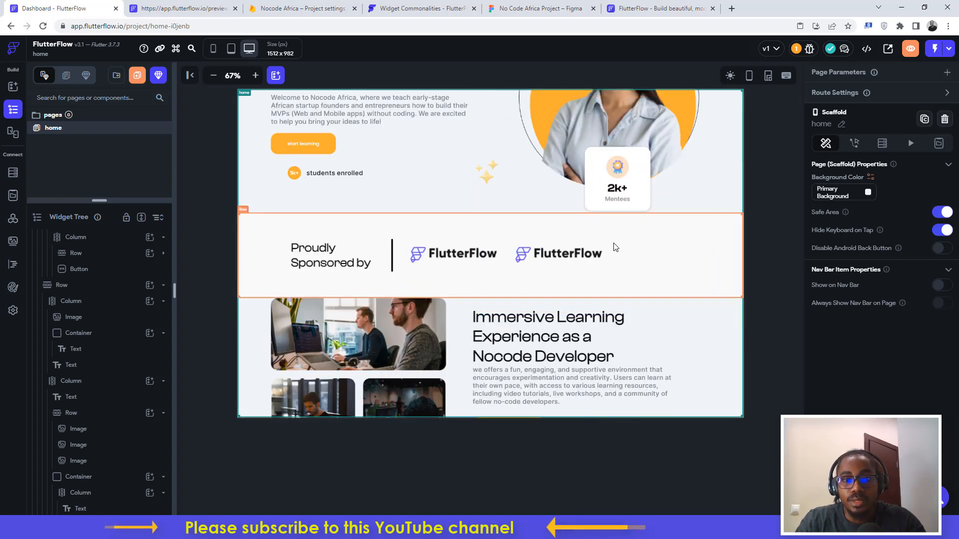
scroll(611, 237, down, 5)
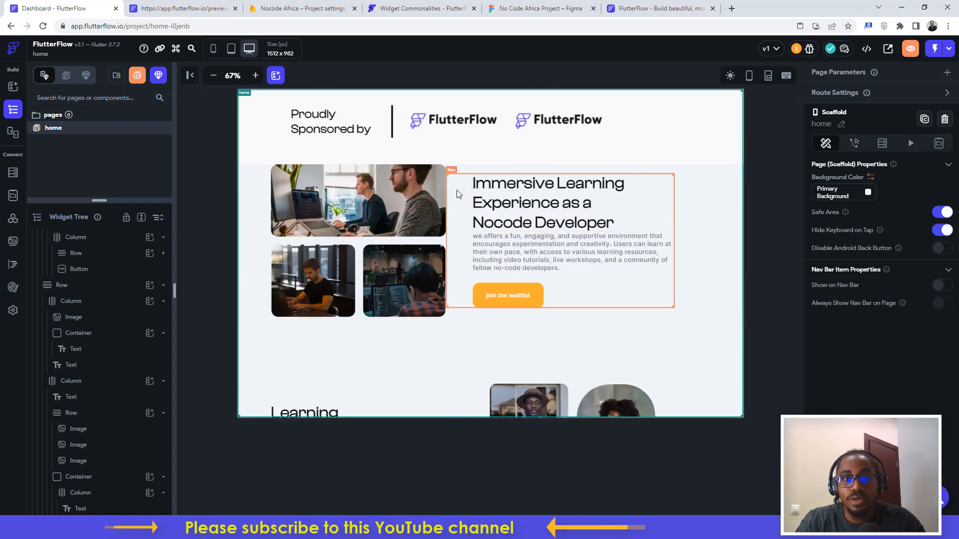
click(513, 6)
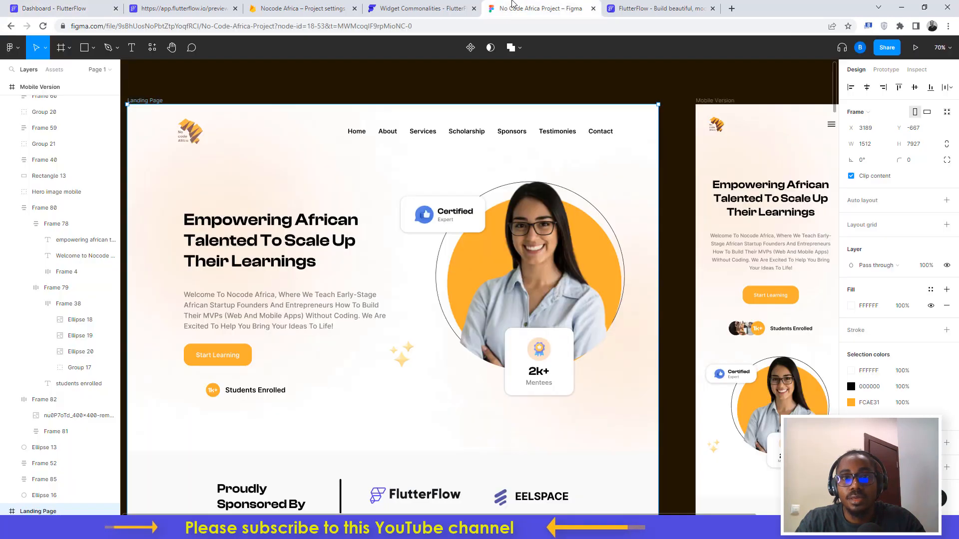
scroll(449, 252, down, 4)
scroll(450, 252, down, 2)
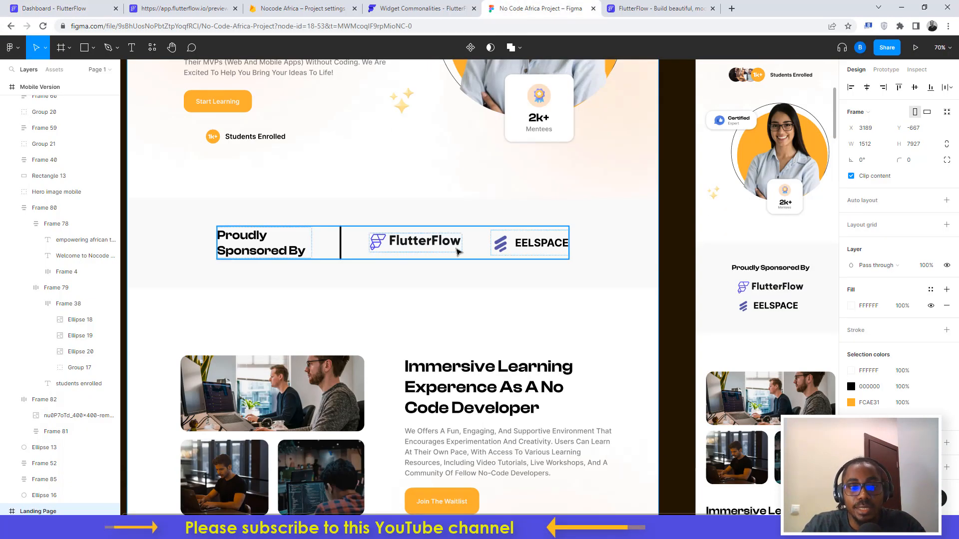
click(62, 5)
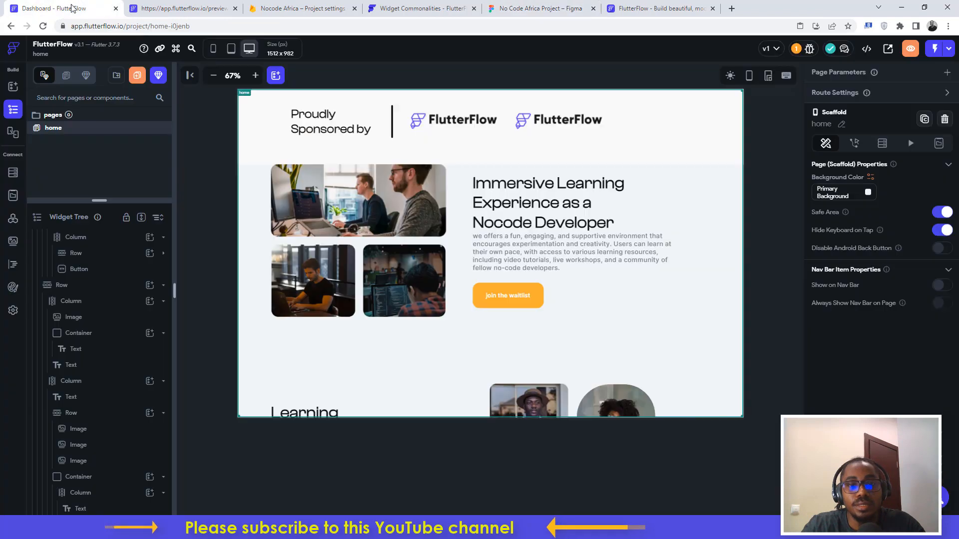
click(262, 210)
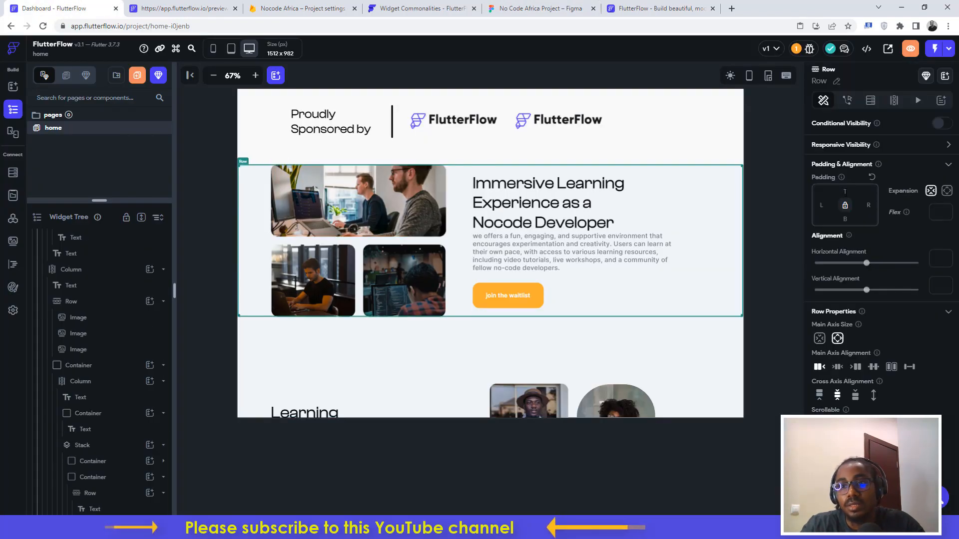
click(845, 191)
text(100)
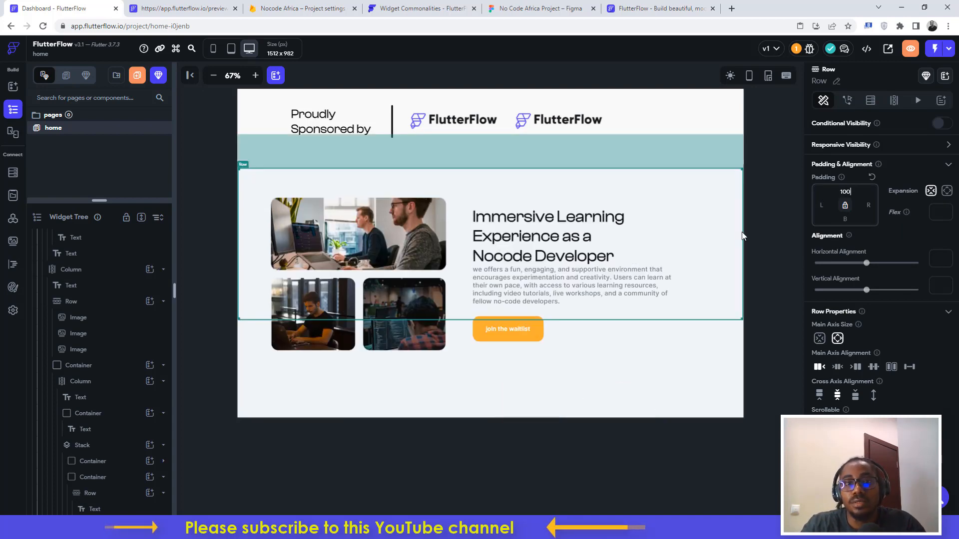
click(757, 218)
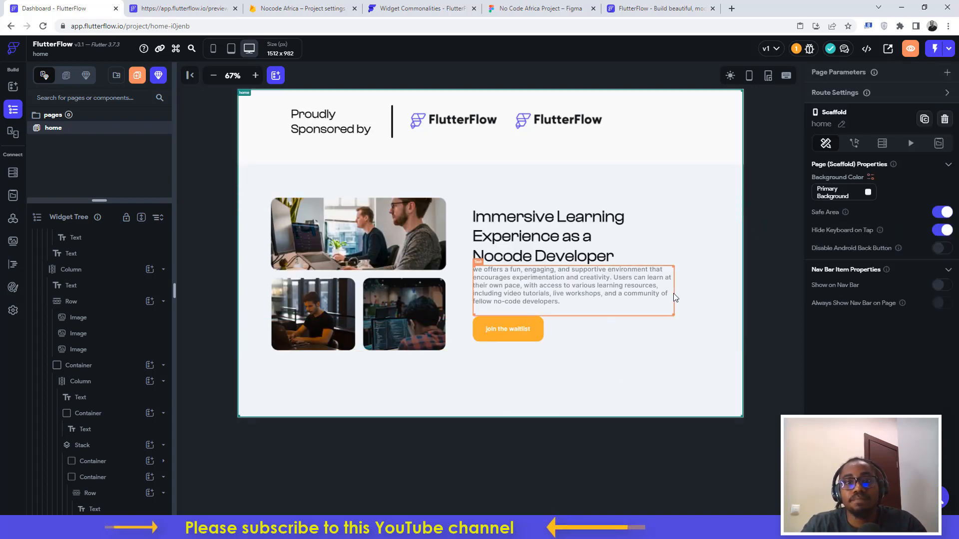
- Examine the mobile layout of the Proudly Sponsored By section in Figma and return to FlutterFlow
scroll(584, 266, up, 2)
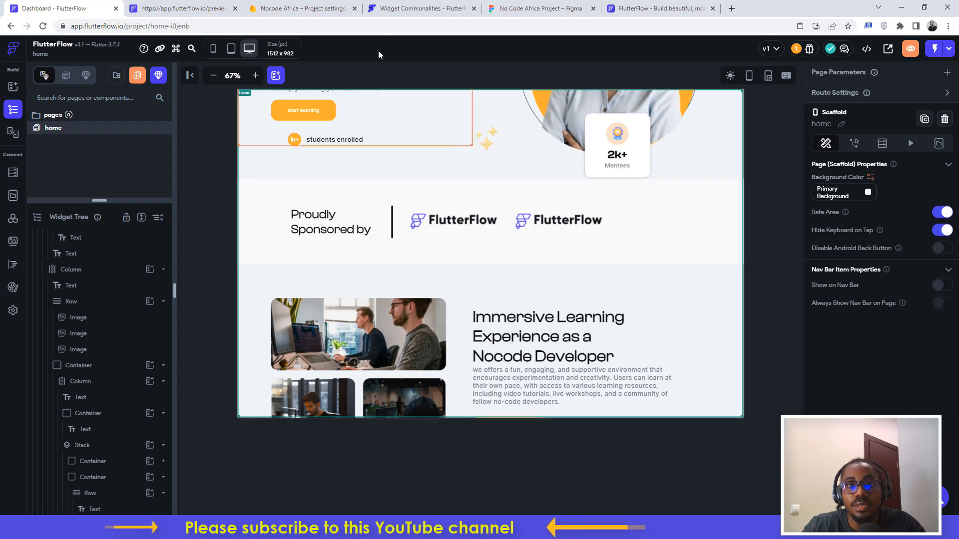
click(514, 4)
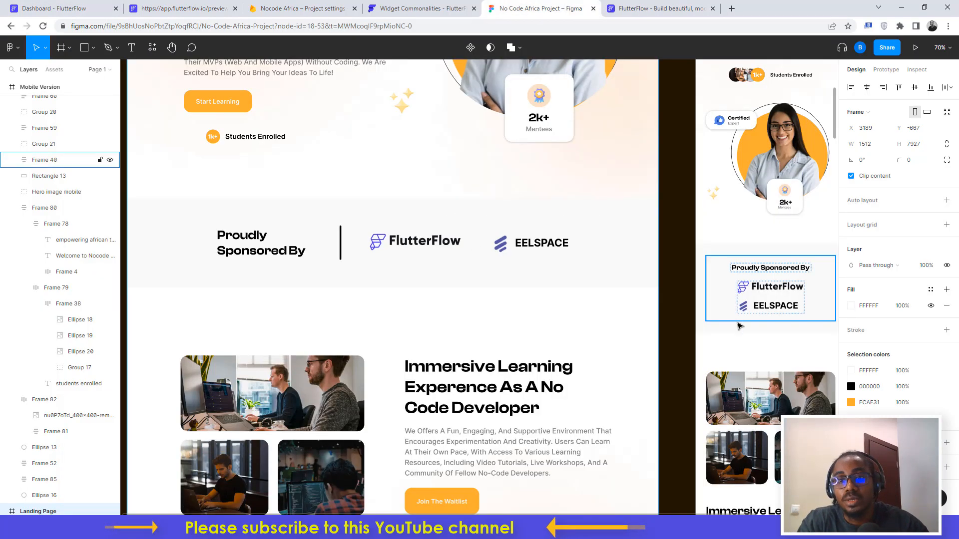
scroll(744, 326, right, 5)
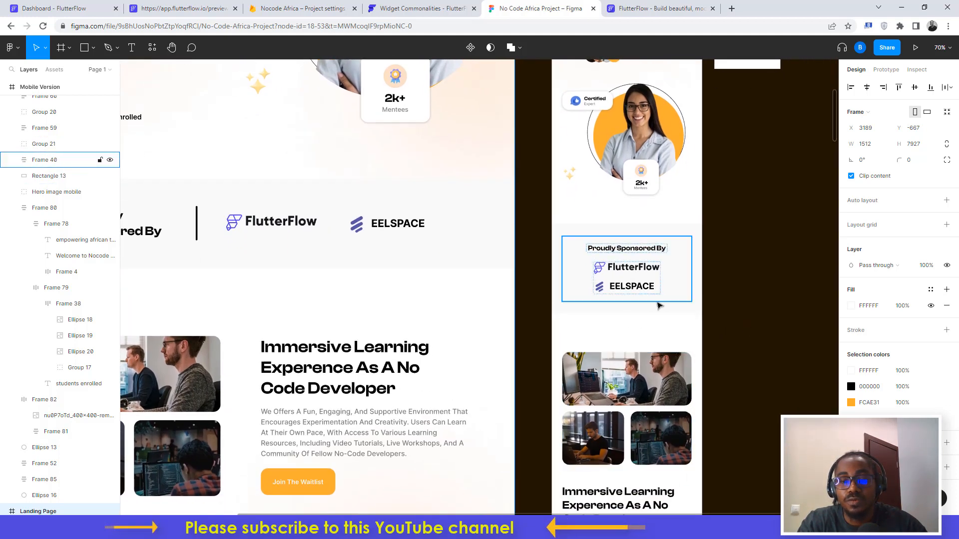
scroll(646, 301, up, 5)
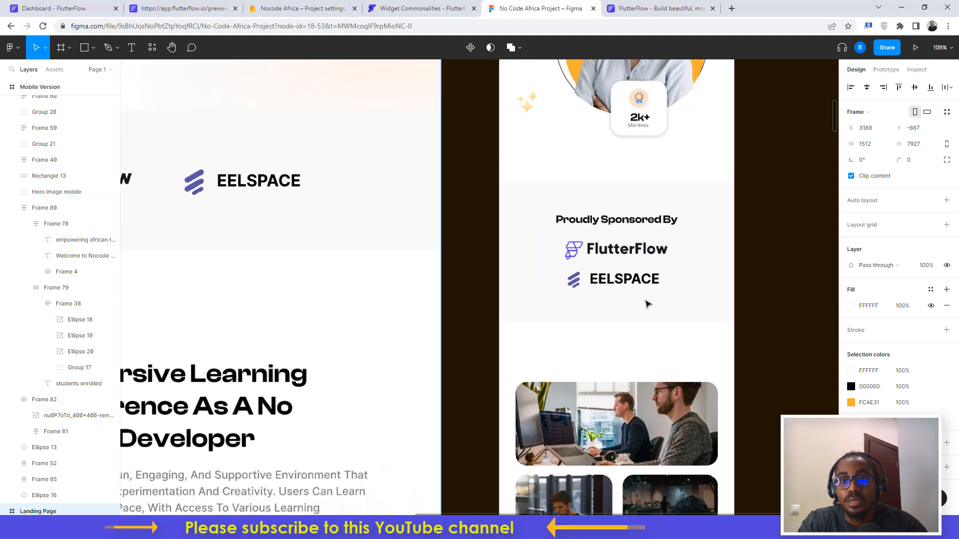
click(79, 9)
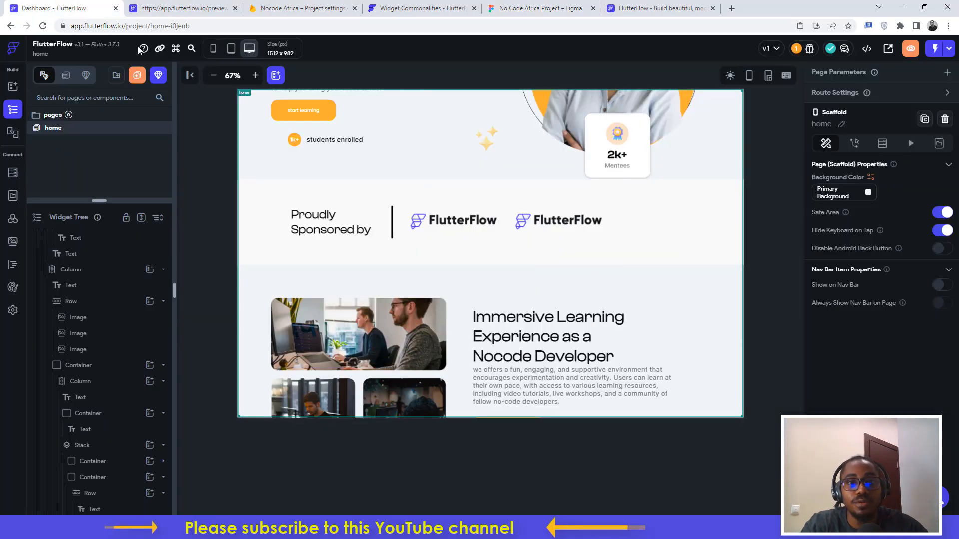
- Duplicate the container that holds the Proudly Sponsored by section
click(252, 195)
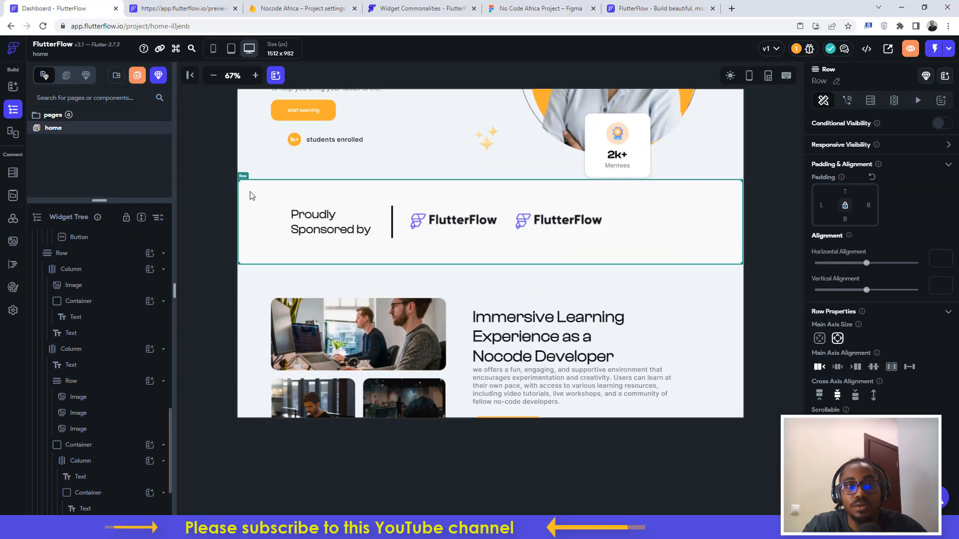
scroll(79, 301, up, 3)
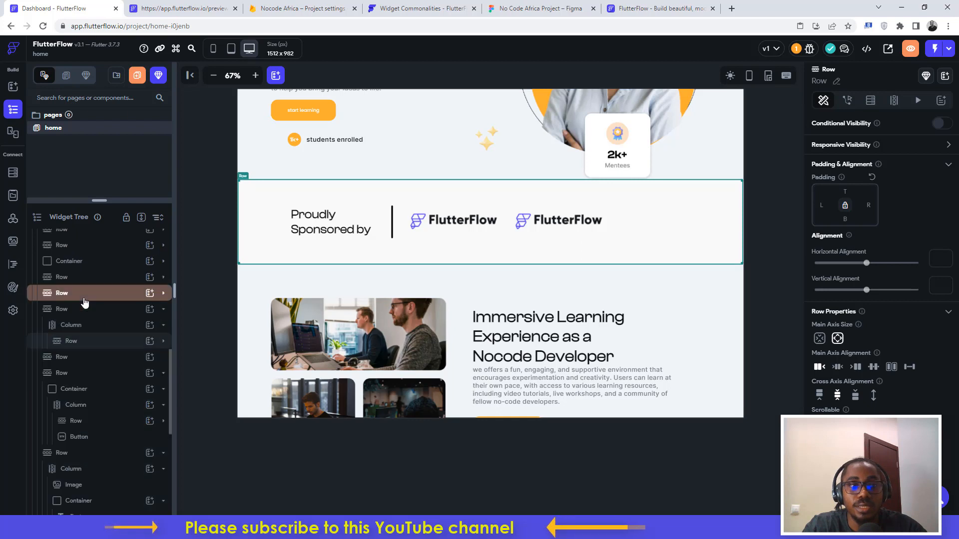
scroll(87, 303, up, 5)
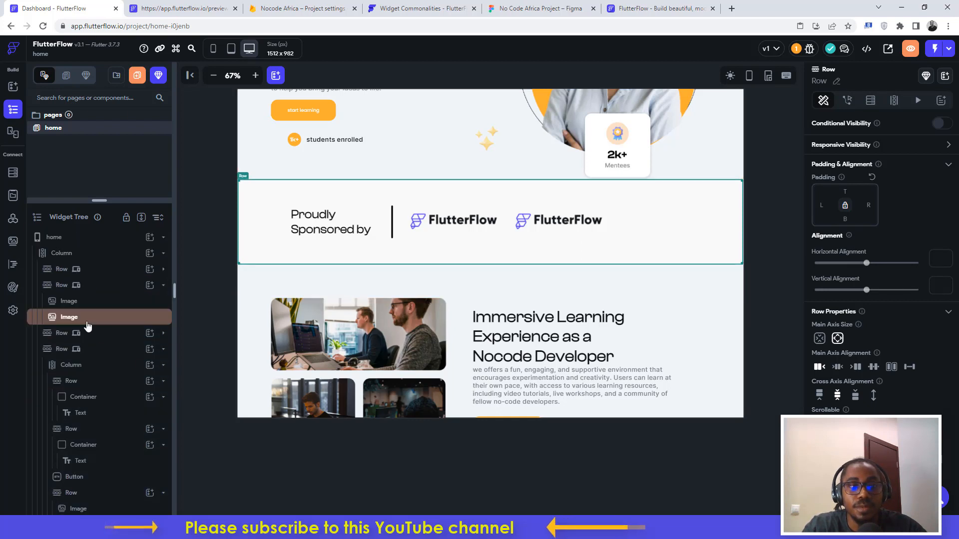
scroll(132, 378, down, 3)
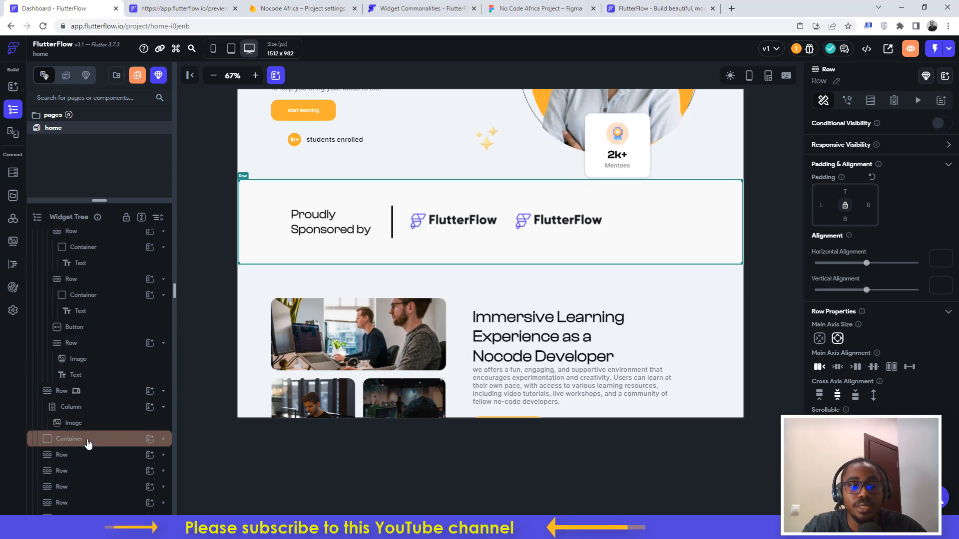
click(87, 441)
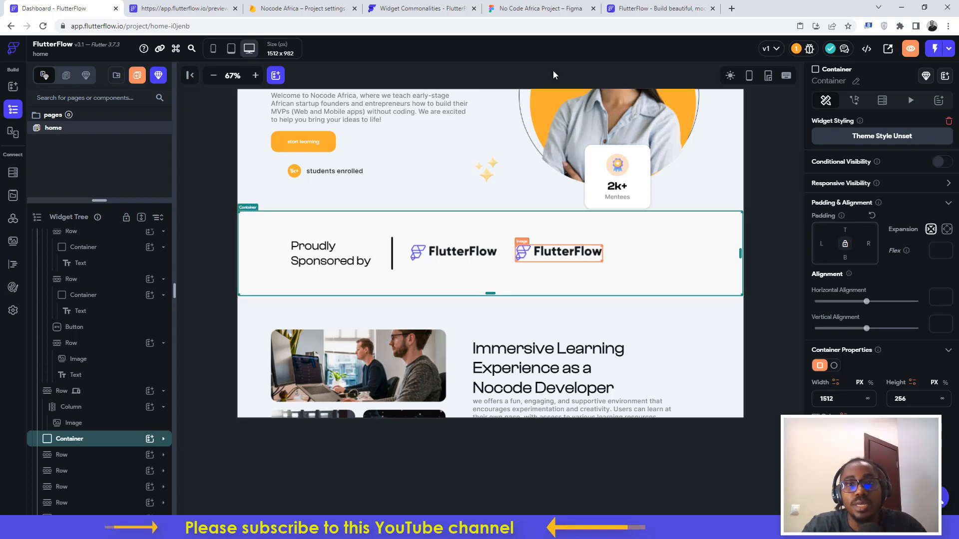
click(553, 4)
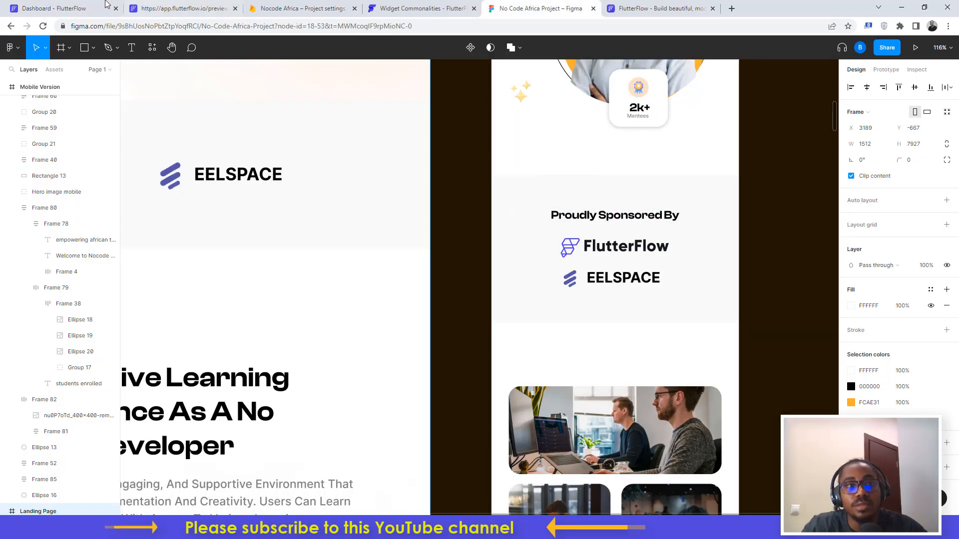
click(71, 4)
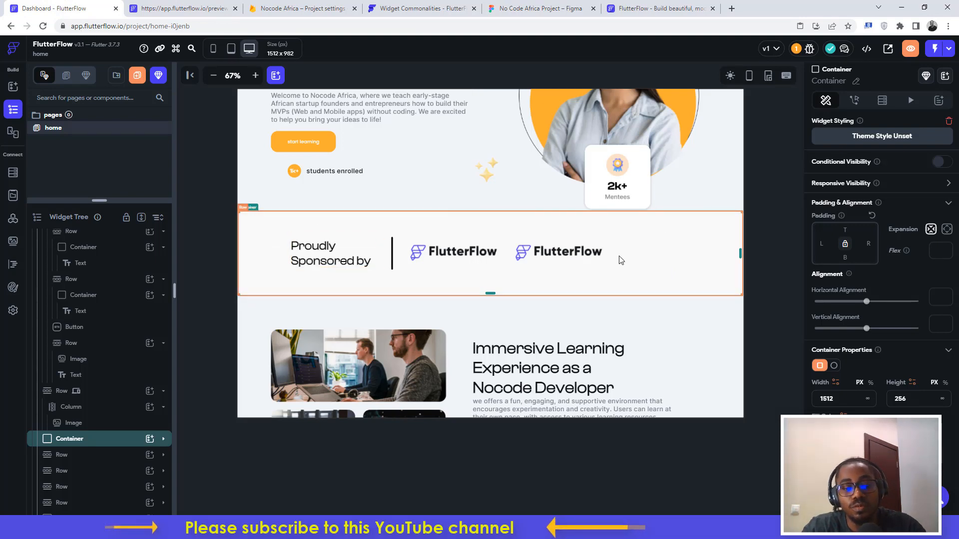
key(ctrl+d)
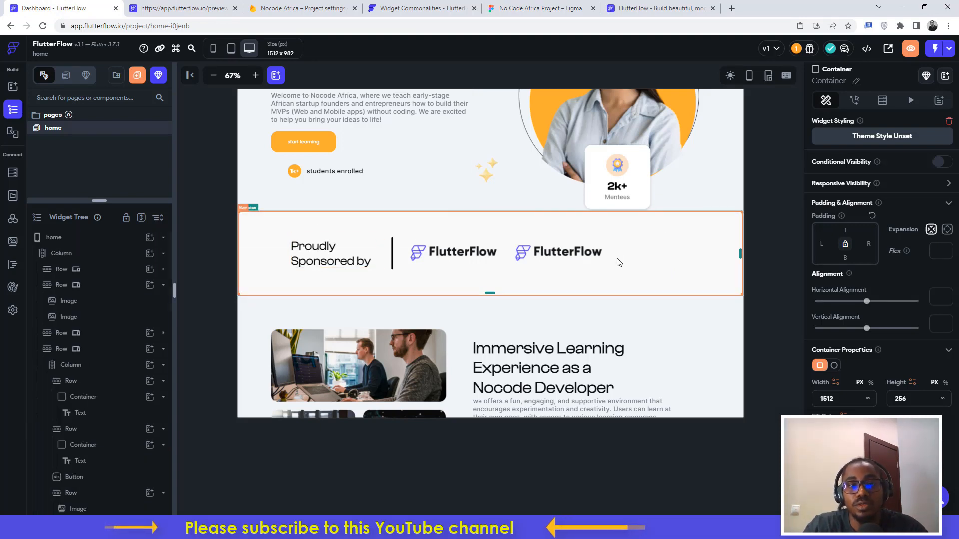
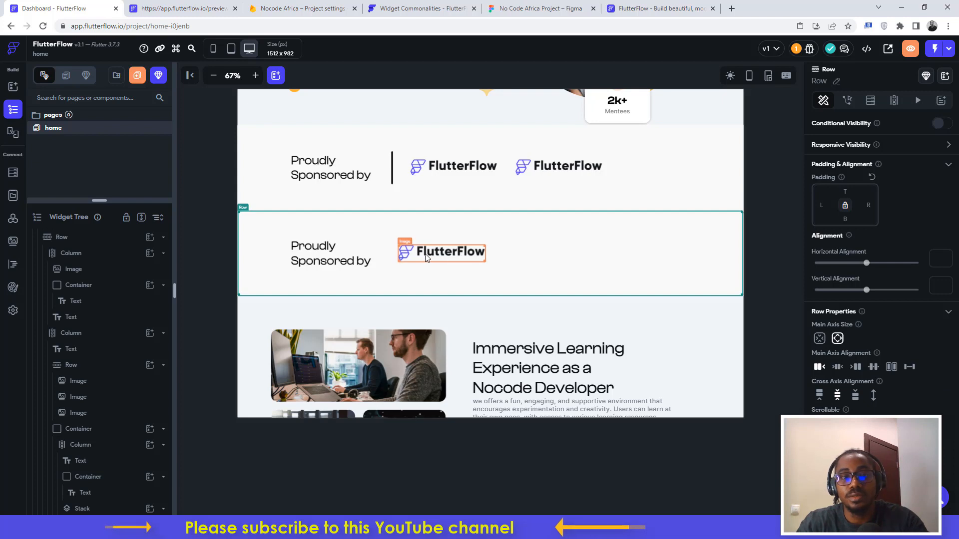
- Wrap the container holding the Proudly Sponsored by text in the duplicated sponsors section in a Column
click(336, 259)
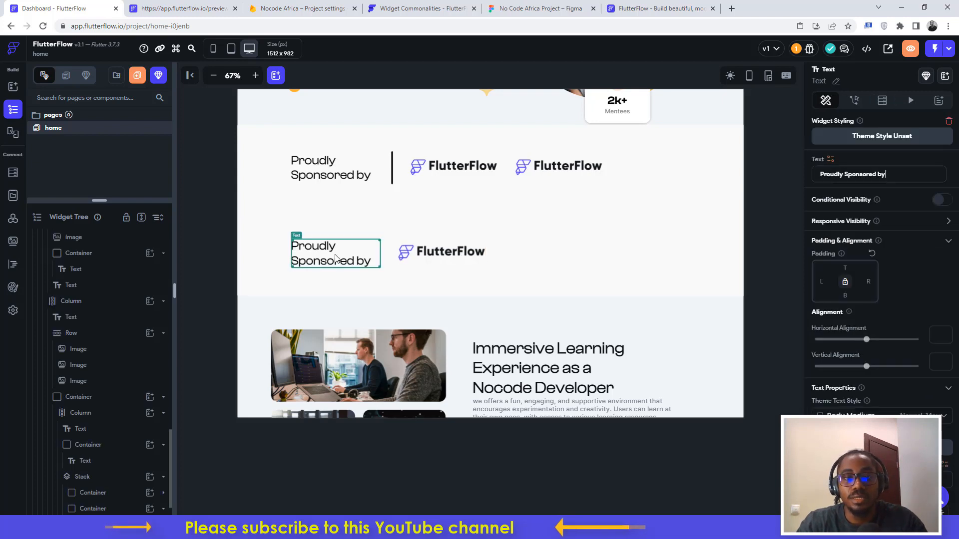
click(273, 265)
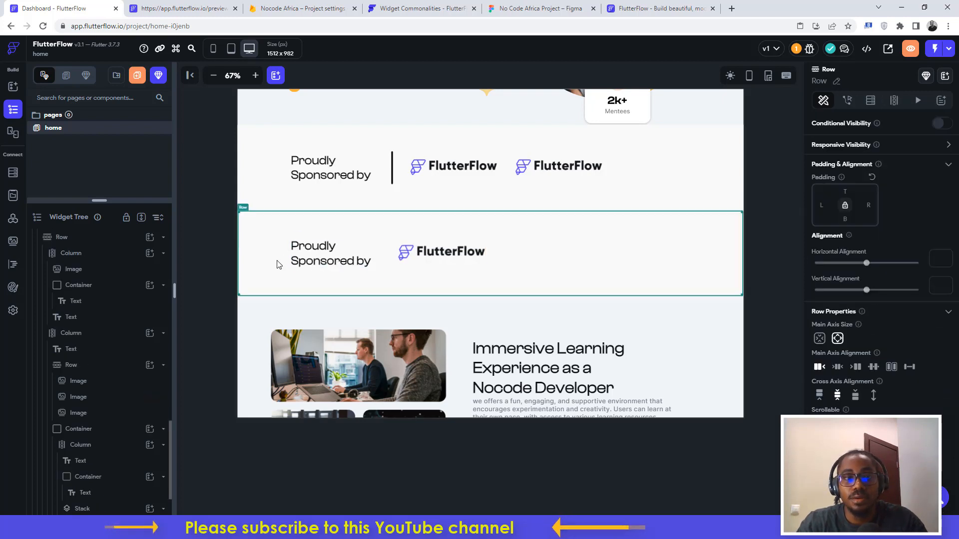
click(324, 254)
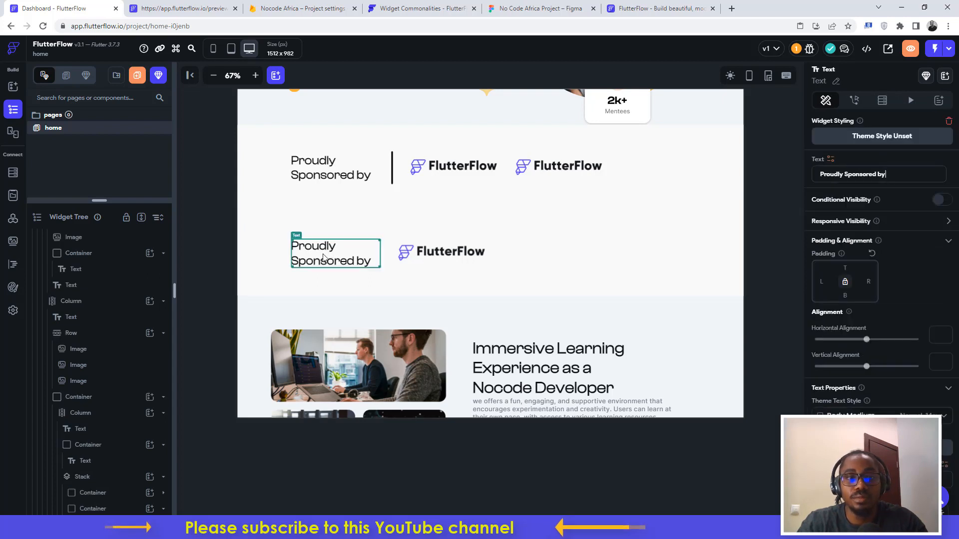
scroll(127, 332, up, 4)
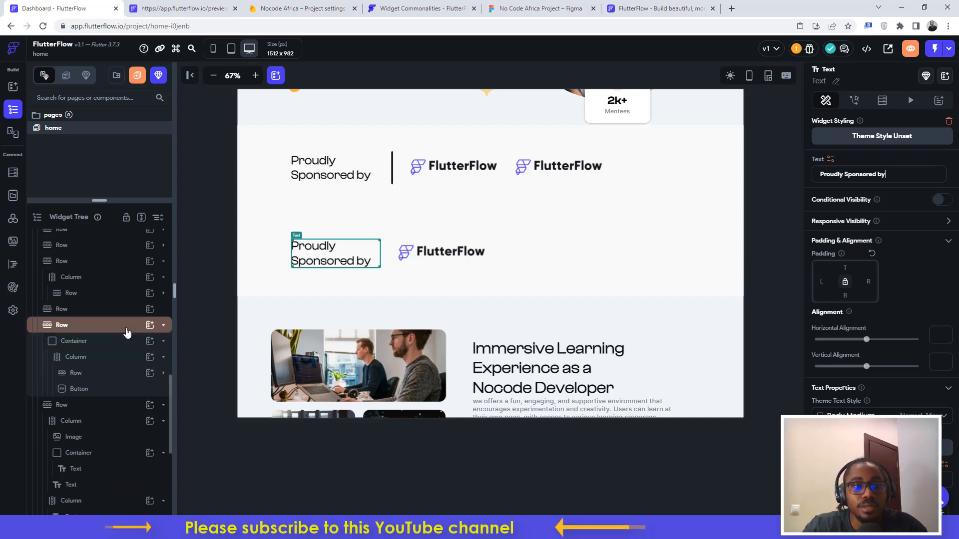
scroll(126, 332, down, 3)
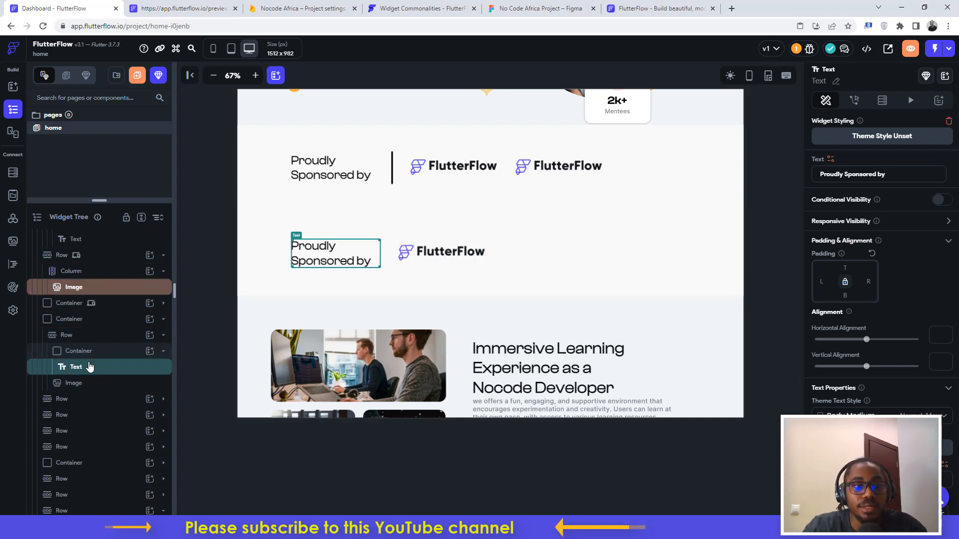
right_click(89, 368)
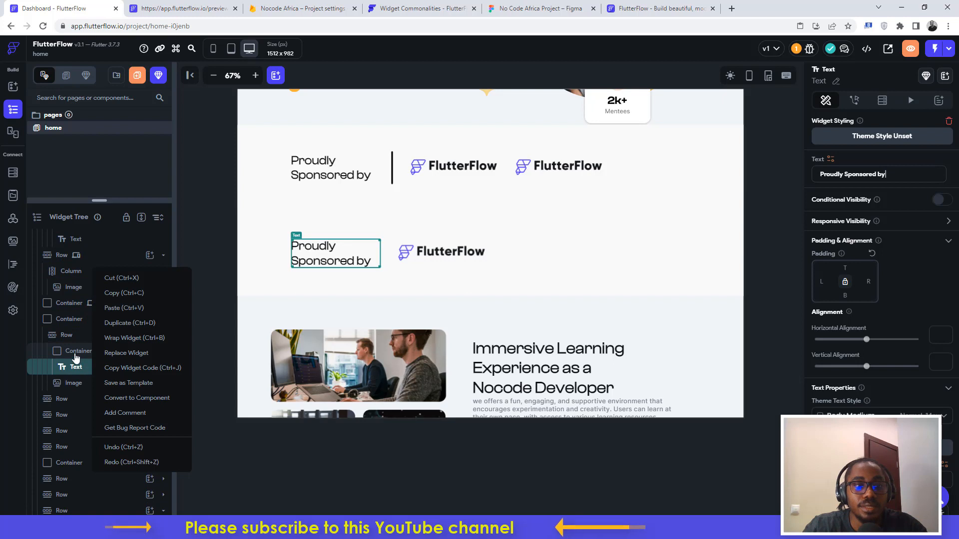
click(76, 355)
click(76, 355)
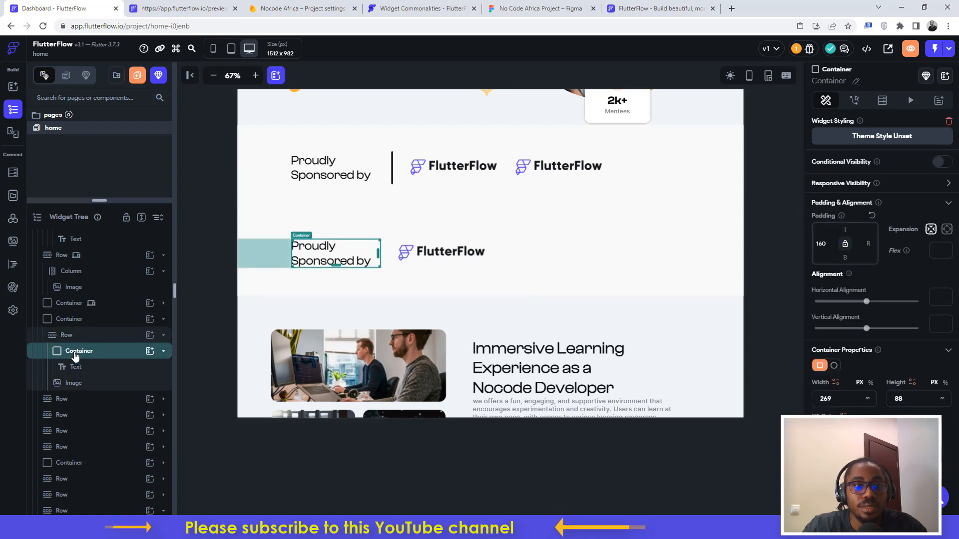
right_click(75, 356)
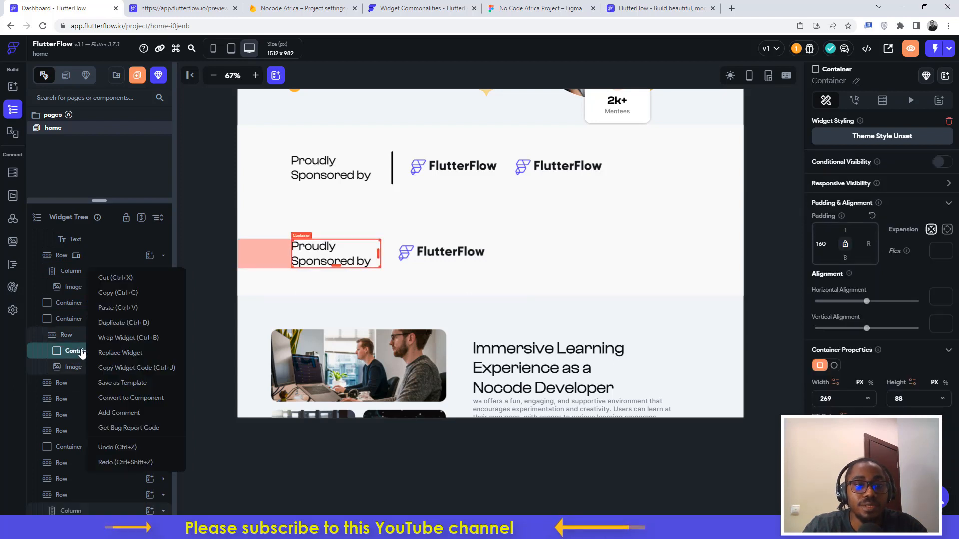
click(123, 339)
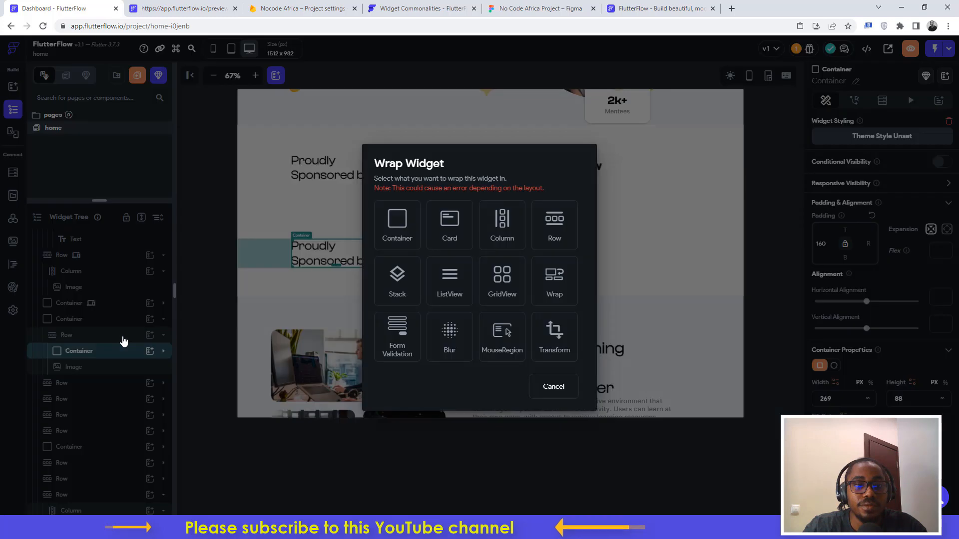
click(502, 225)
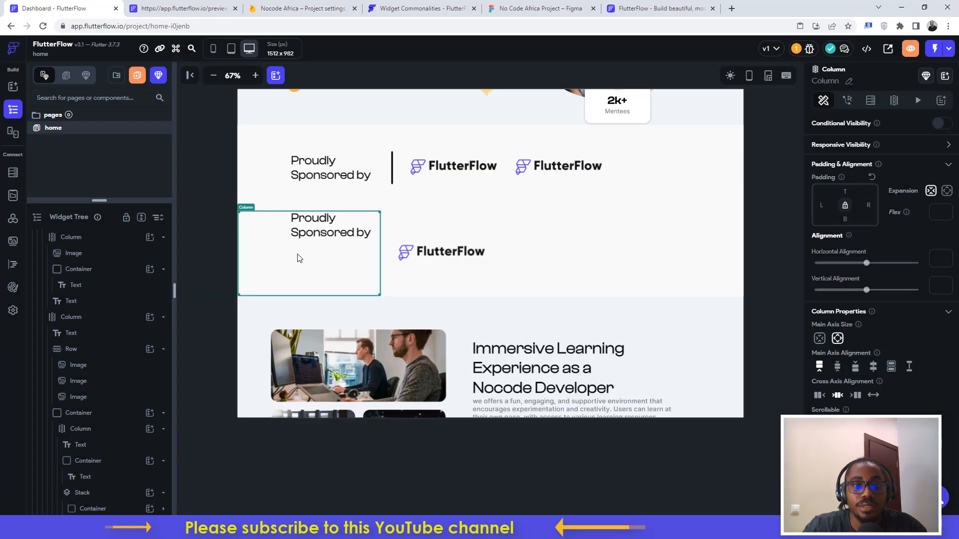
- Move the duplicated section's FlutterFlow logo into the new column below the text container and align the column's children to the start
click(426, 255)
scroll(96, 314, down, 5)
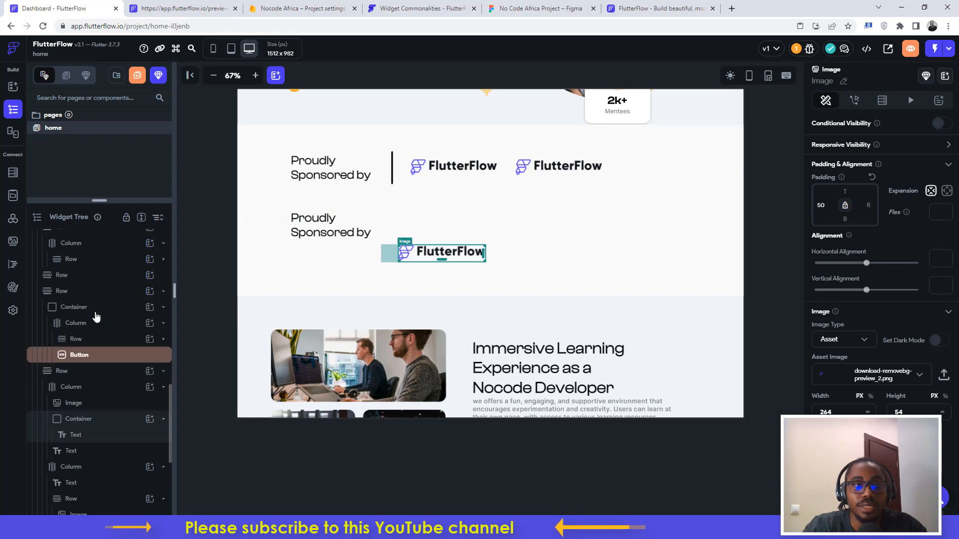
scroll(96, 314, down, 5)
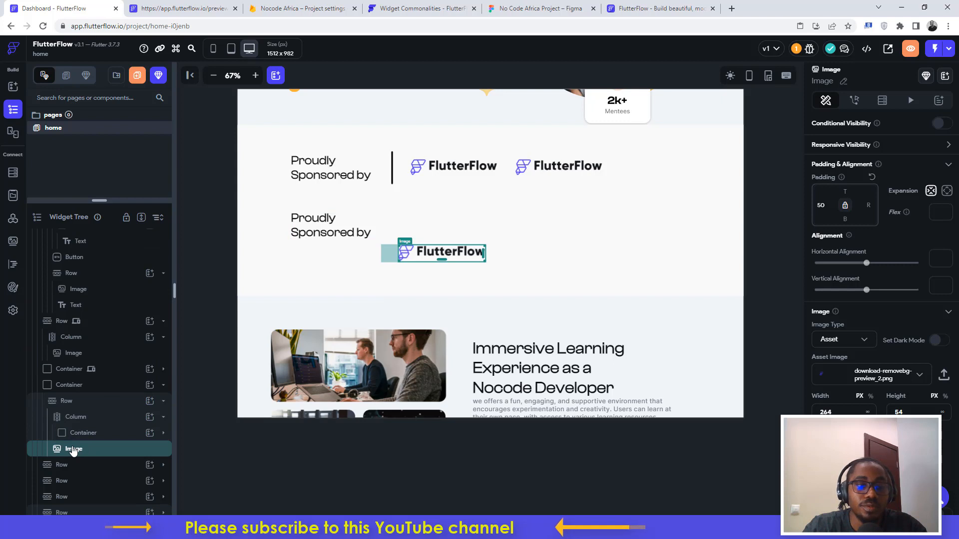
drag(74, 451, 95, 419)
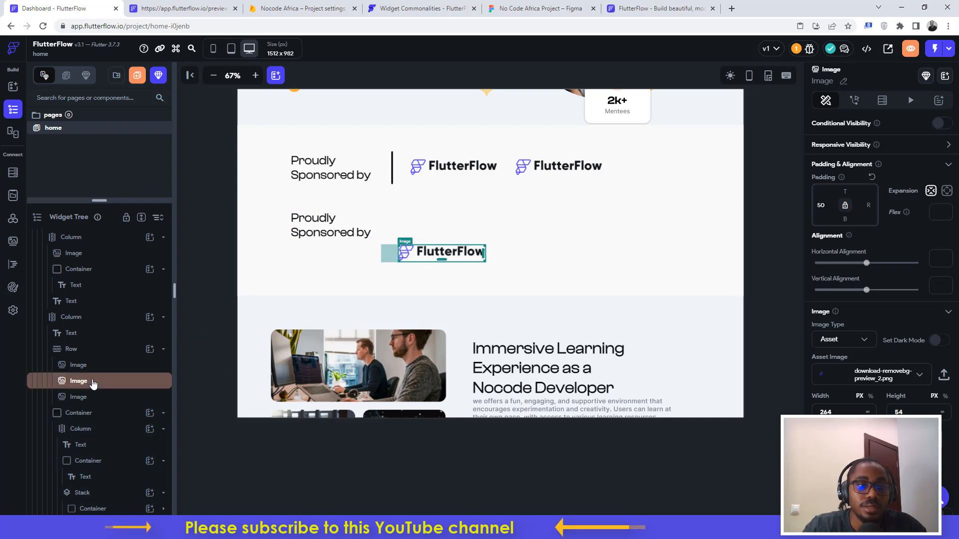
scroll(92, 381, down, 1)
scroll(118, 413, down, 3)
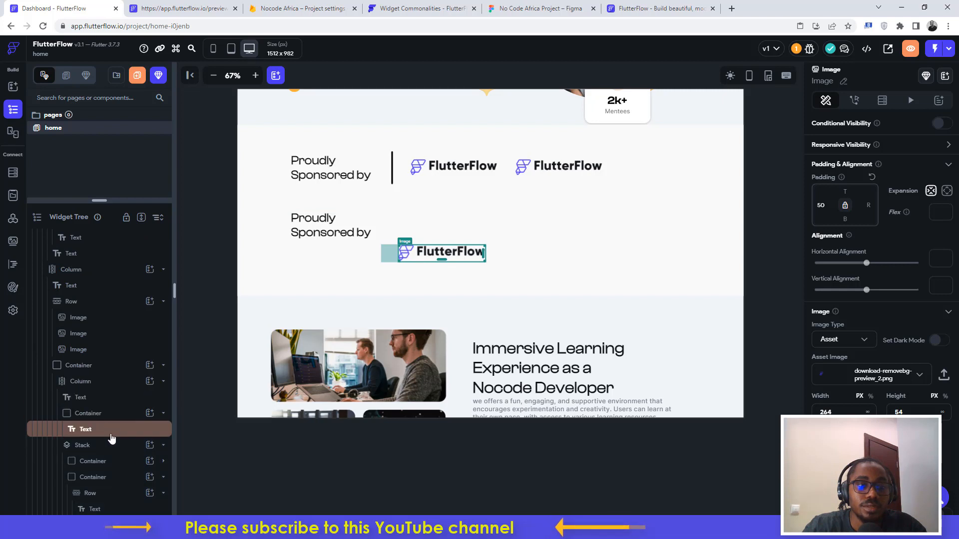
scroll(112, 365, up, 3)
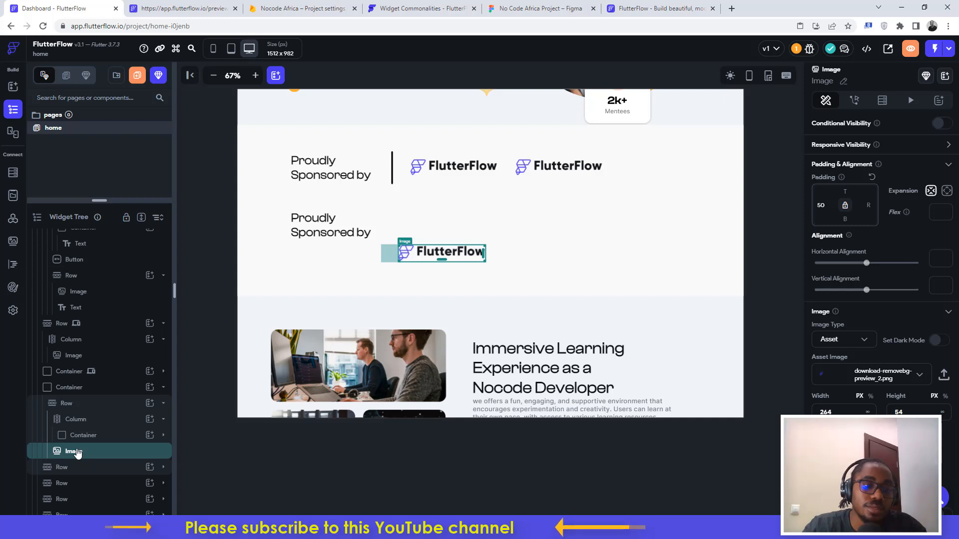
drag(69, 453, 85, 443)
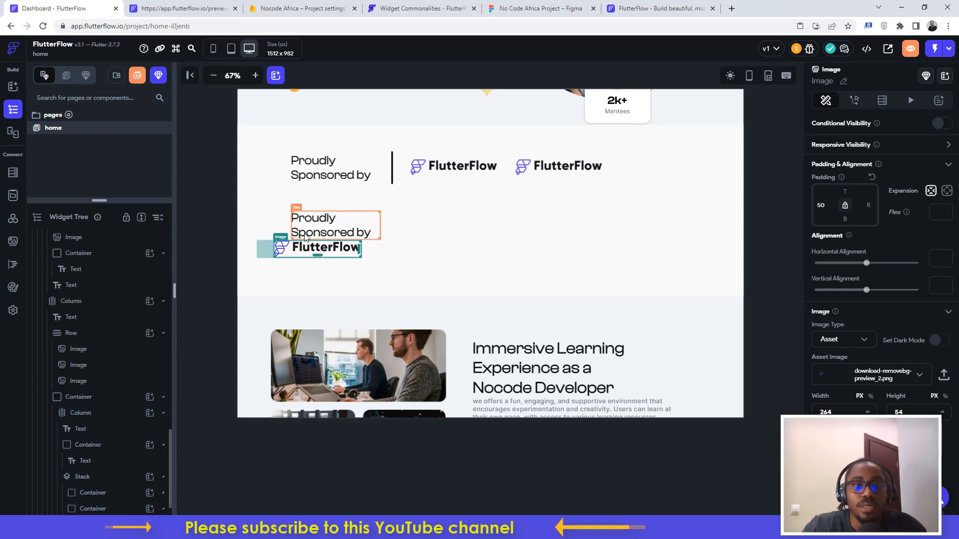
click(279, 222)
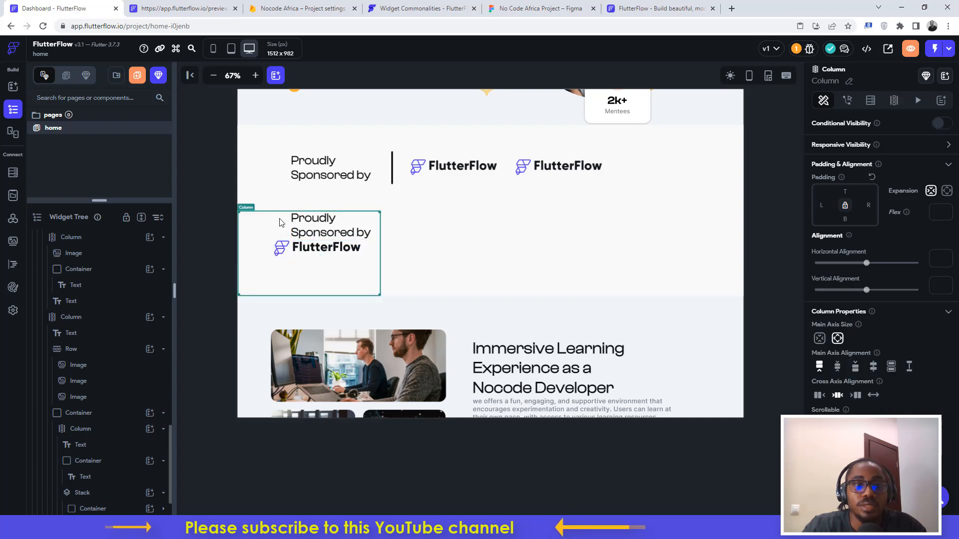
click(816, 396)
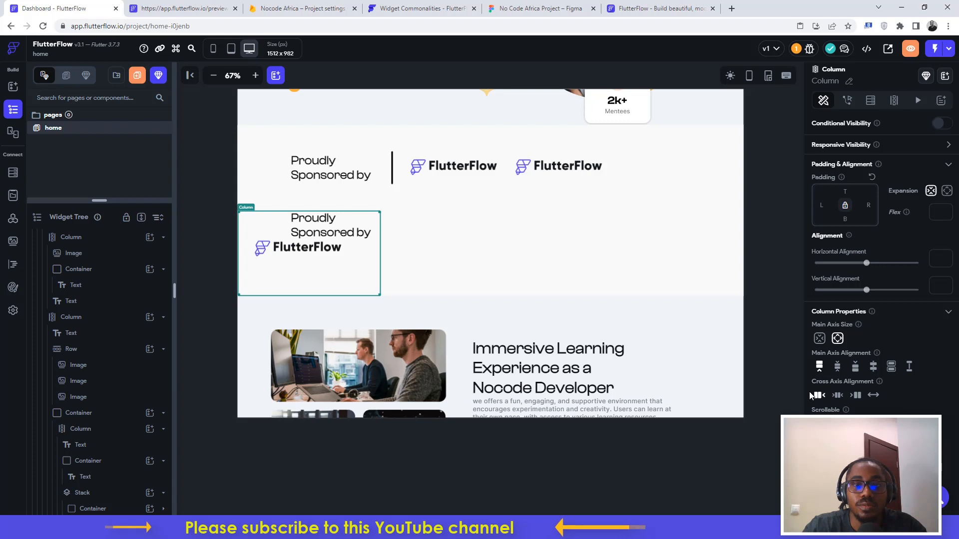
- Set the left padding of the duplicated section's Proudly Sponsored by text container to 0
click(298, 225)
scroll(105, 337, up, 3)
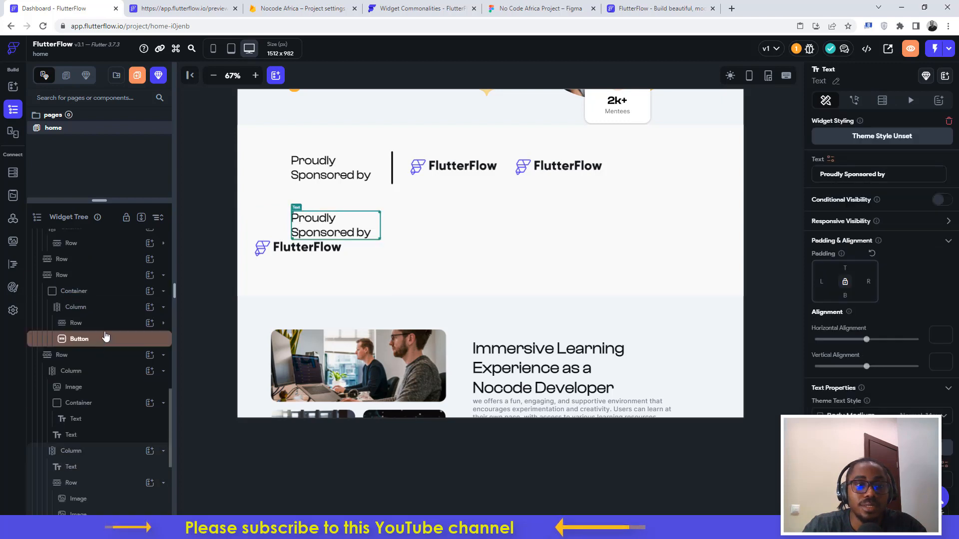
scroll(106, 337, up, 3)
scroll(101, 332, up, 3)
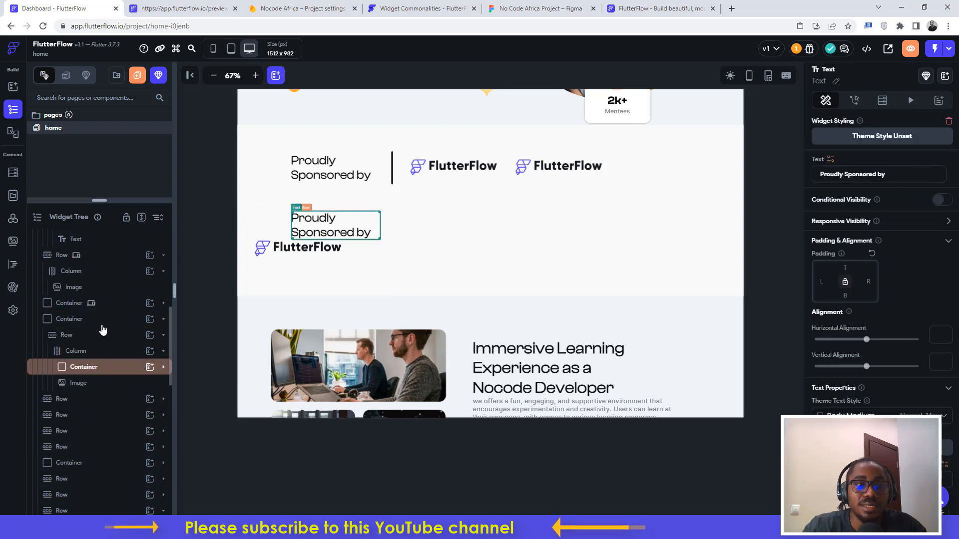
click(88, 370)
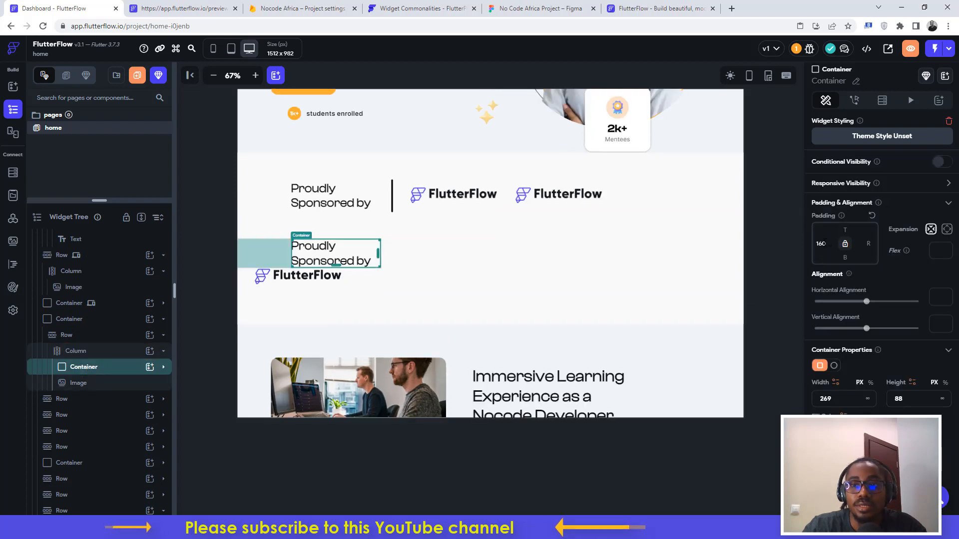
double_click(821, 243)
text(0)
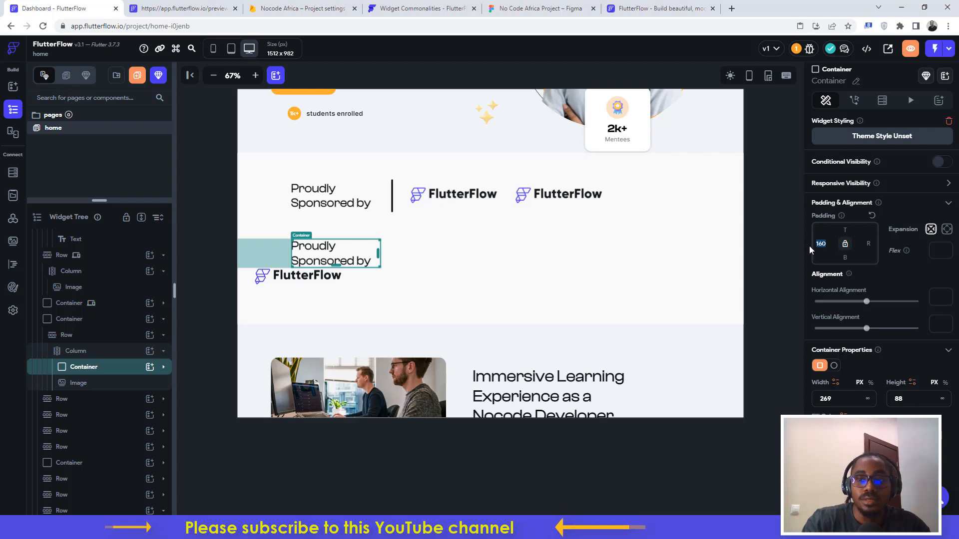
key(Return)
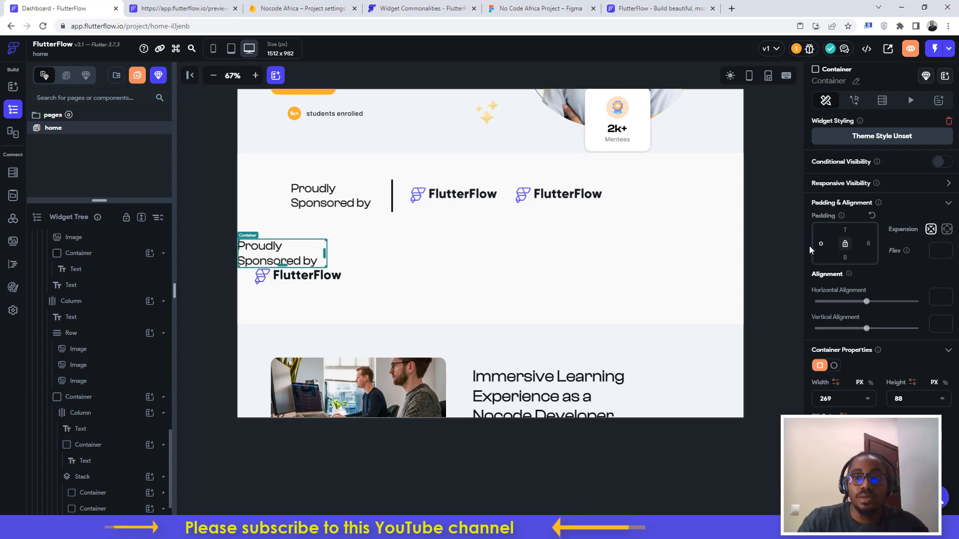
- Set the left padding of the FlutterFlow logo below the duplicated Proudly Sponsored by text to 0
click(254, 280)
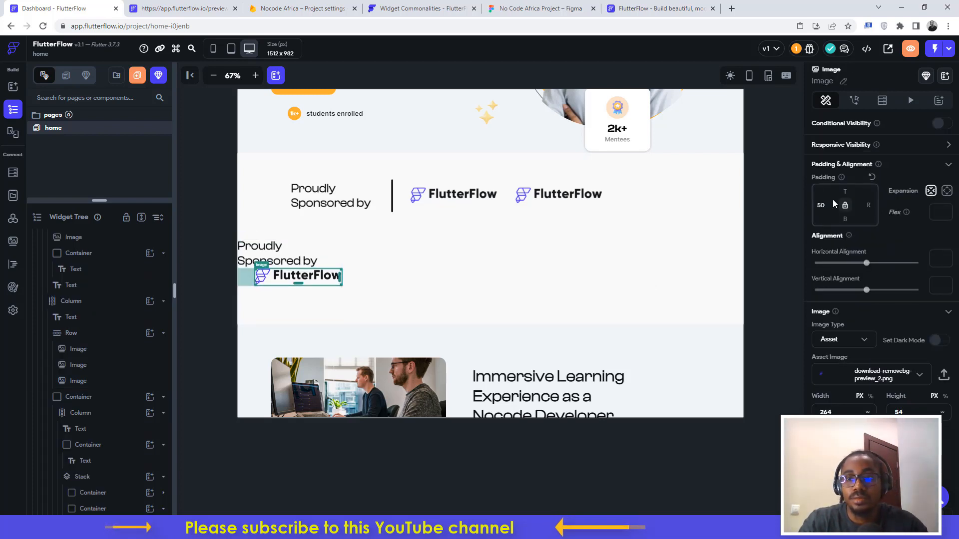
double_click(822, 205)
text(0)
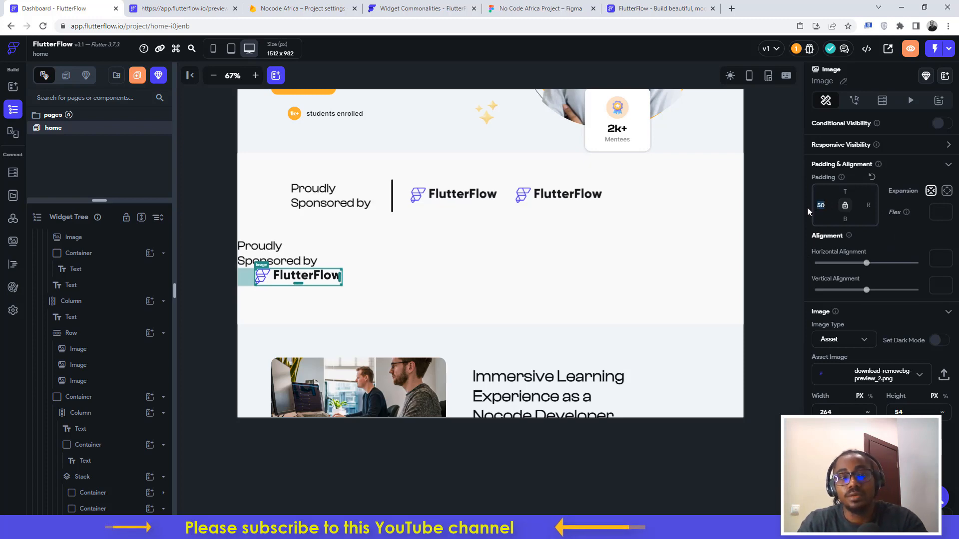
key(Return)
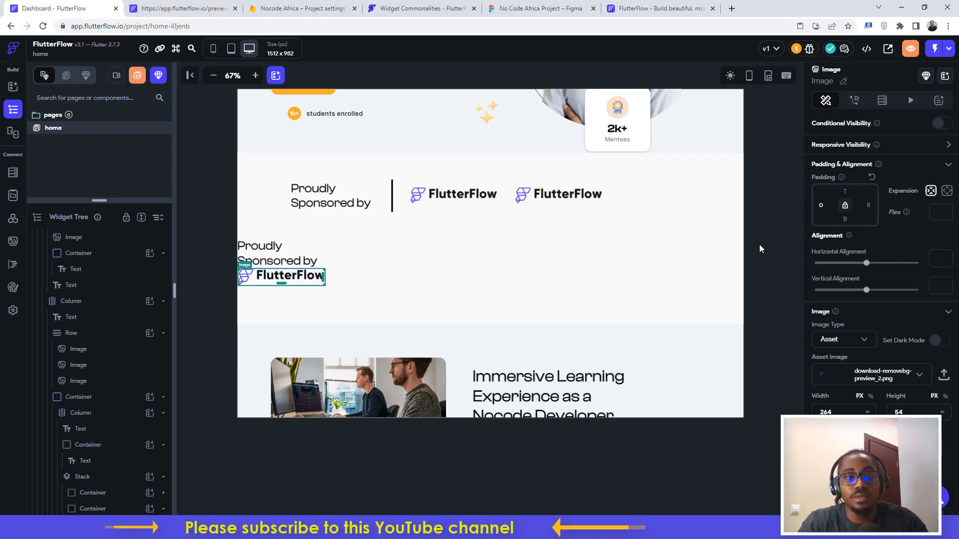
- Check the mobile sponsors layout in Figma, return to FlutterFlow and duplicate the FlutterFlow logo in the column
click(544, 8)
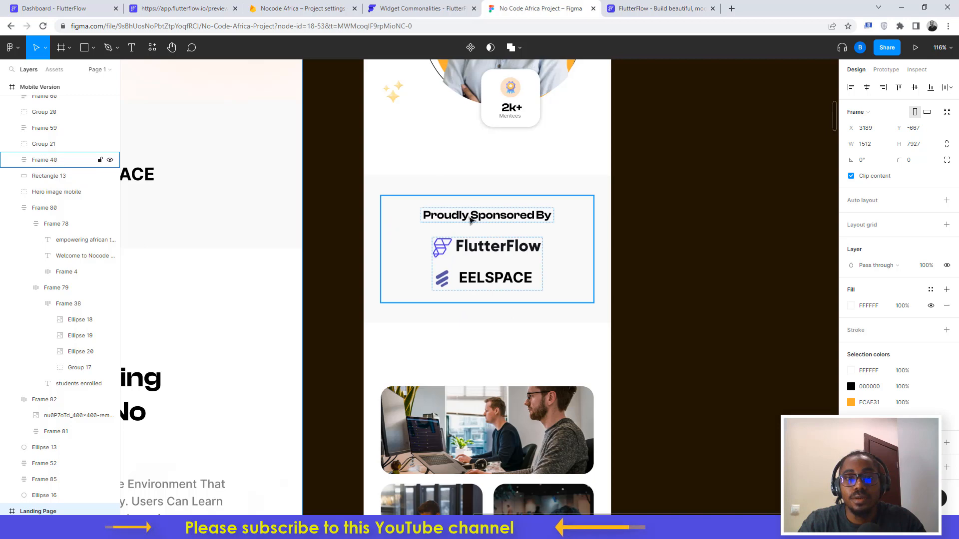
click(75, 7)
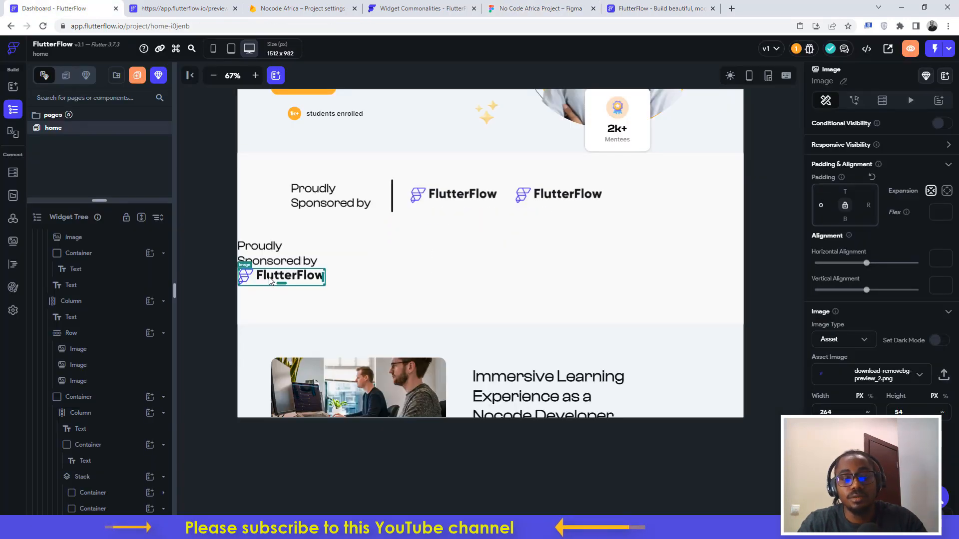
key(ctrl+d)
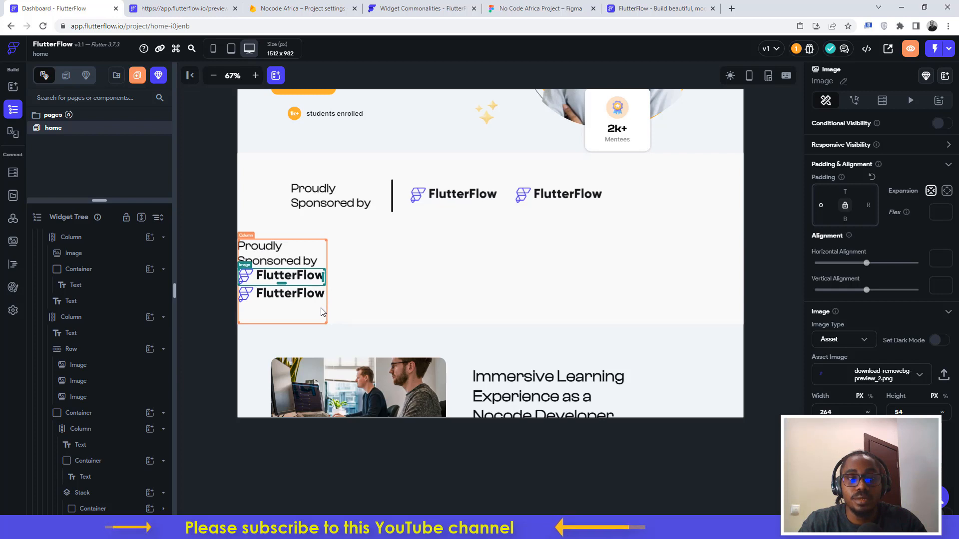
- Set the main axis alignment of the duplicated sponsors section's row to Center
click(322, 312)
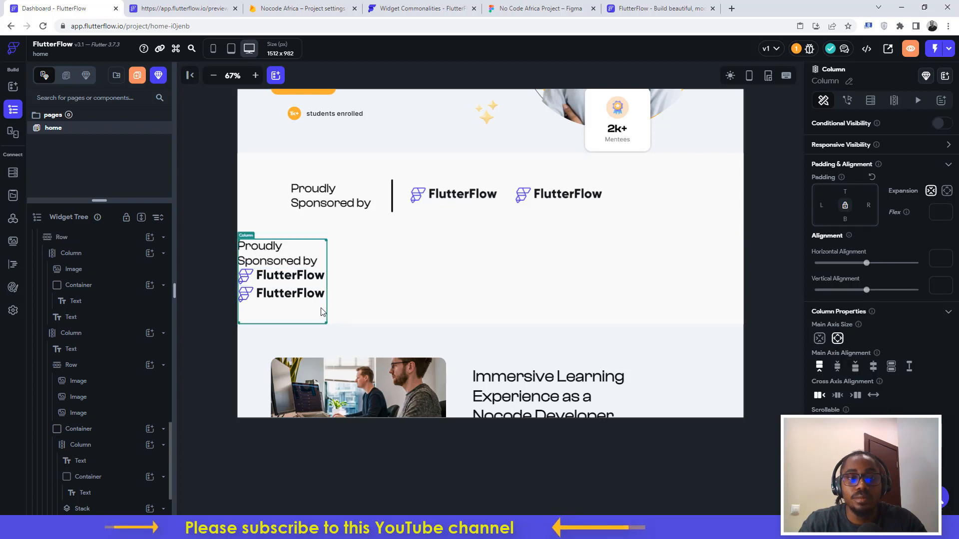
click(371, 300)
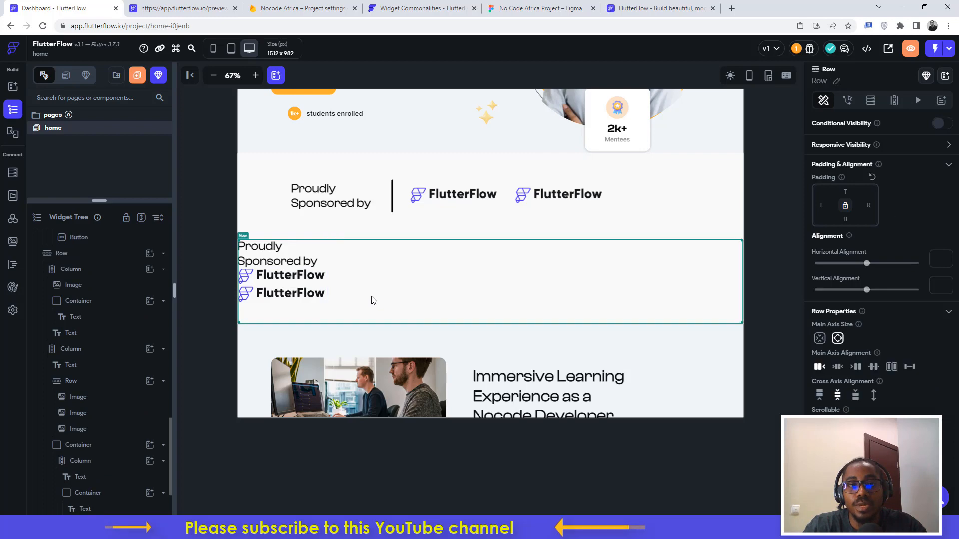
click(838, 367)
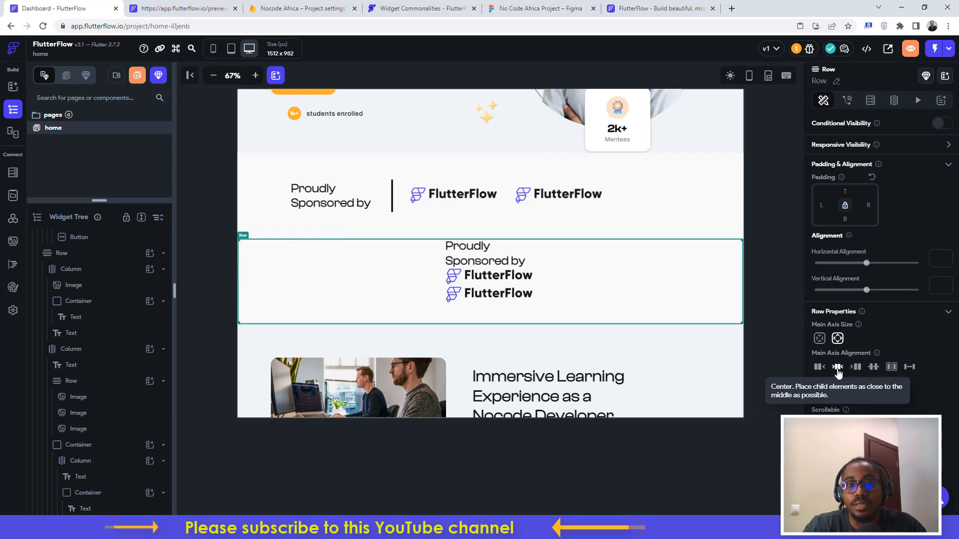
- Inspect the Proudly Sponsored By heading's text properties in the Figma mobile design and return to FlutterFlow
click(482, 8)
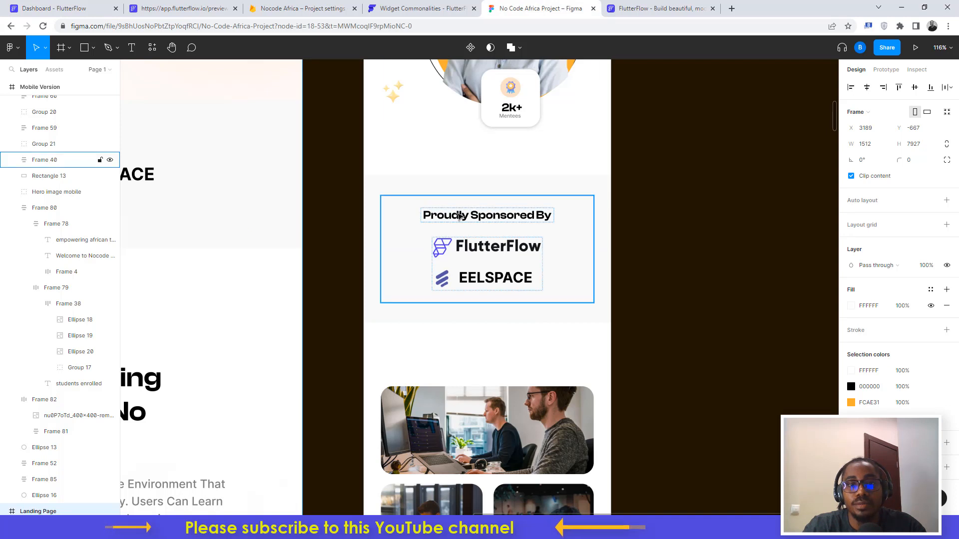
click(459, 216)
double_click(449, 218)
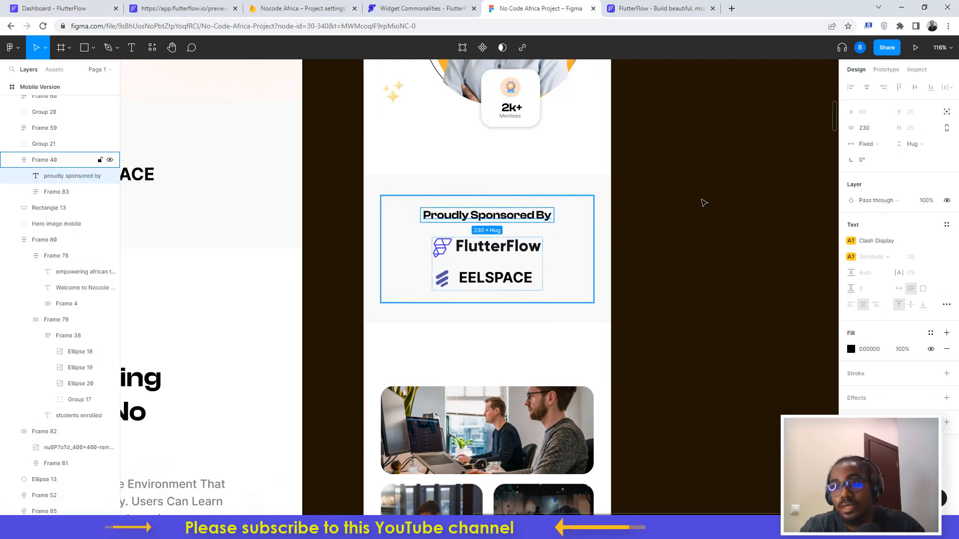
click(109, 4)
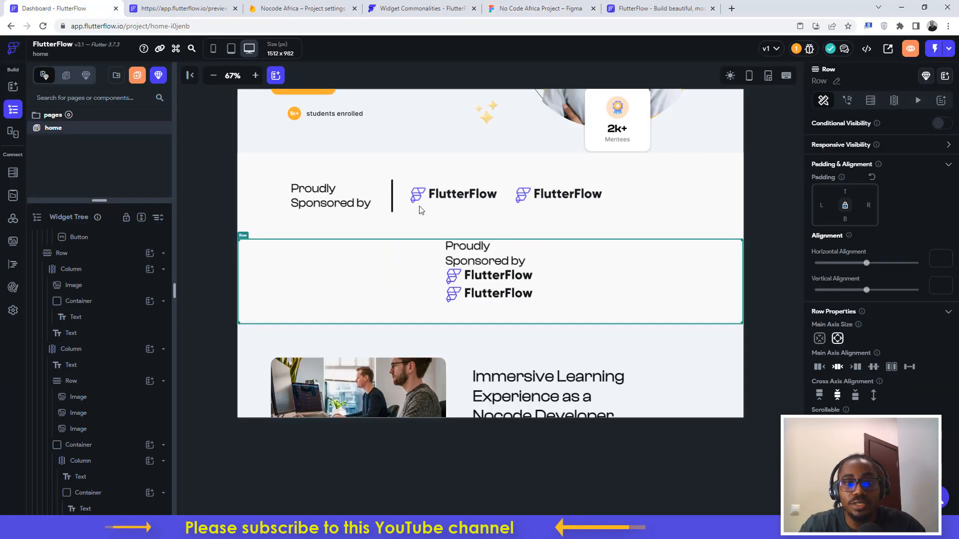
- Select the container holding the duplicated Proudly Sponsored by text, check the heading's dimensions in the Figma mobile design and return to FlutterFlow
click(464, 249)
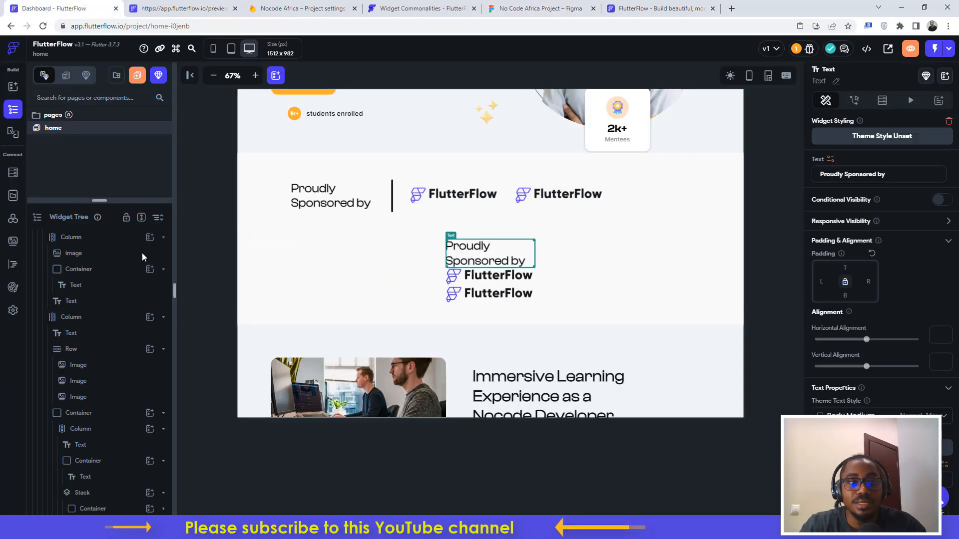
scroll(111, 299, down, 5)
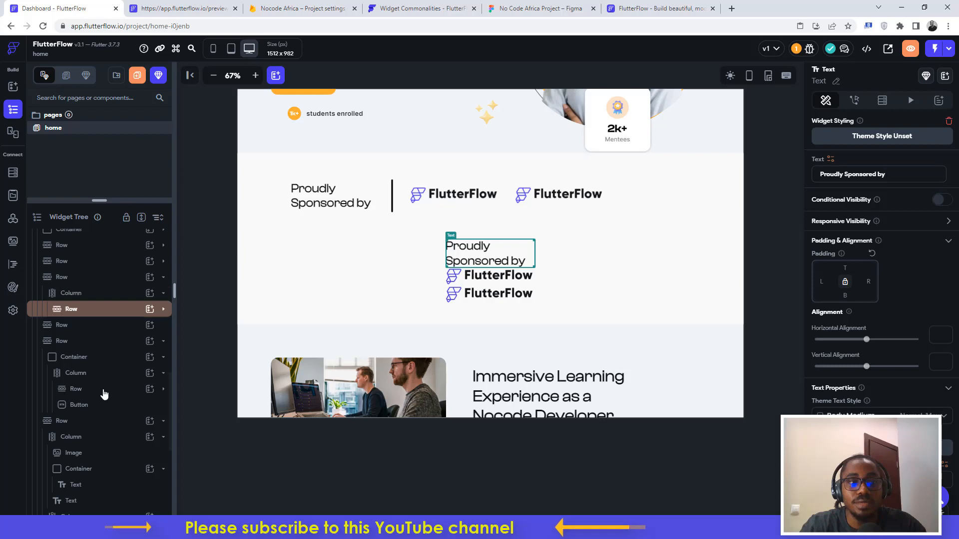
scroll(97, 334, down, 5)
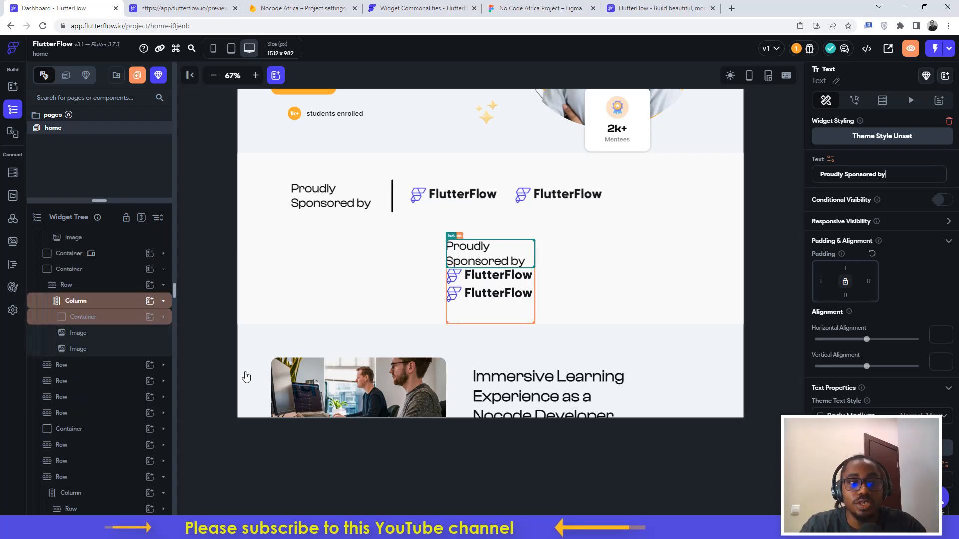
click(90, 318)
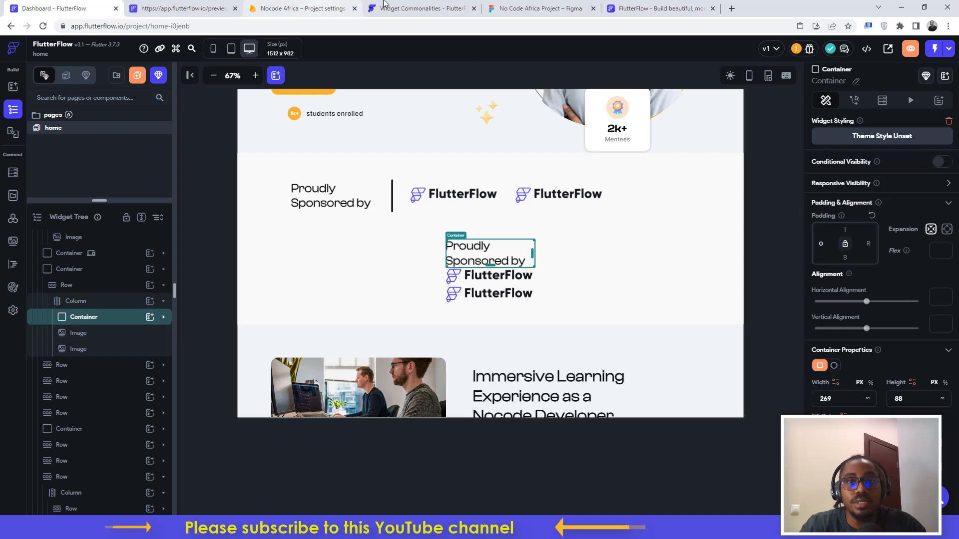
click(545, 4)
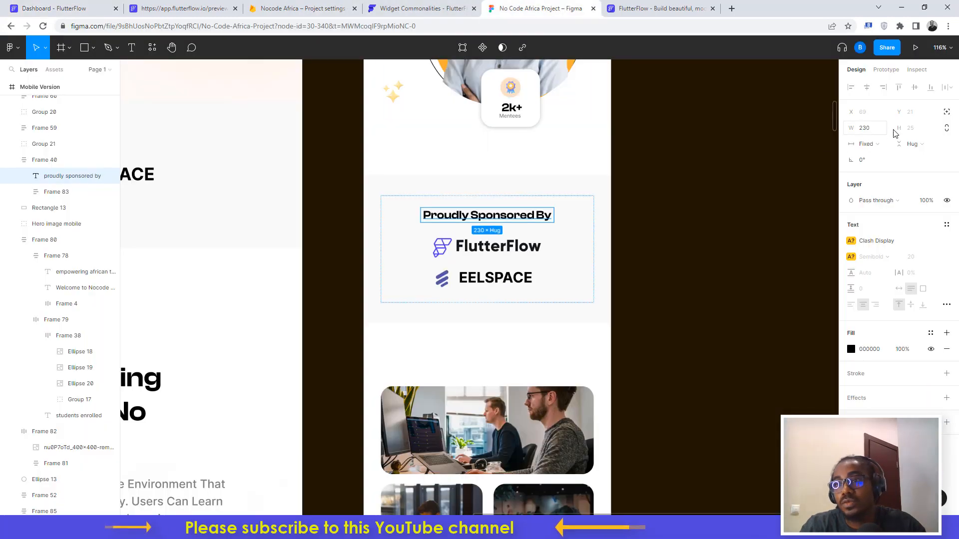
click(65, 8)
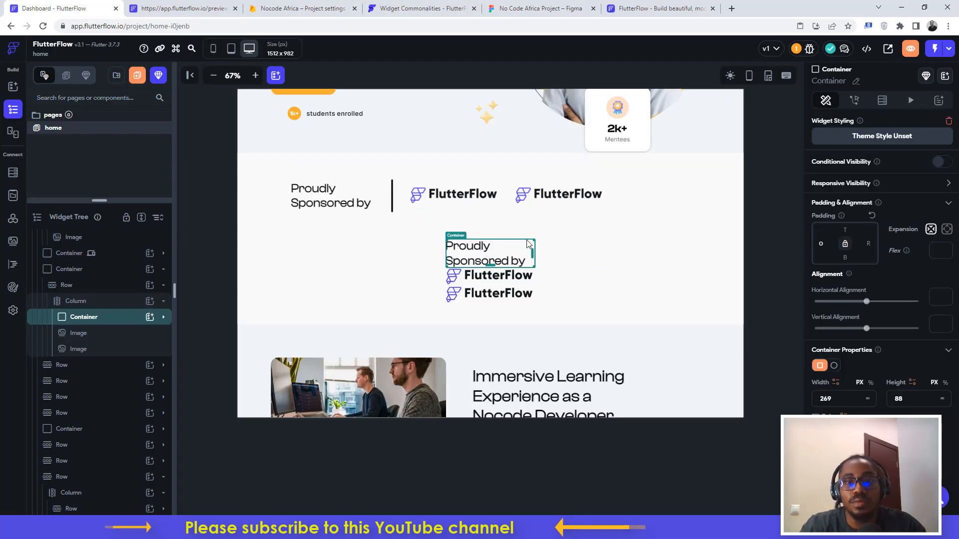
- Set the container around the duplicated Proudly Sponsored by text to 230 px wide and 25 px high
click(830, 399)
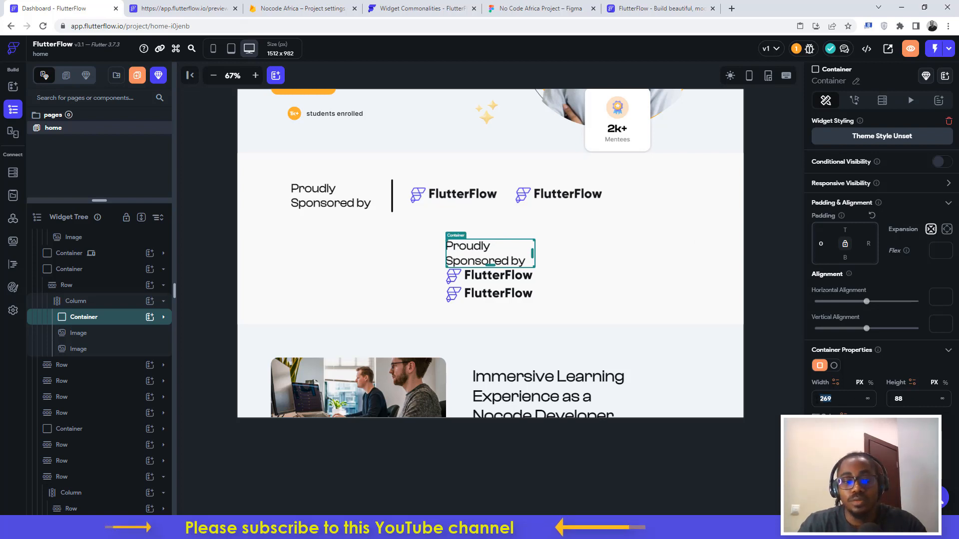
key(BackSpace)
key(BackSpace)
text(30)
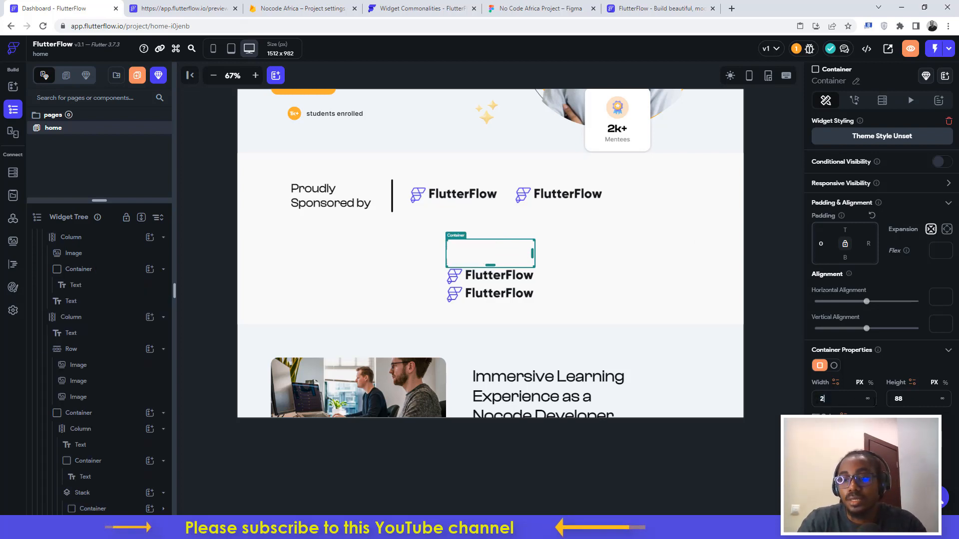
key(Tab)
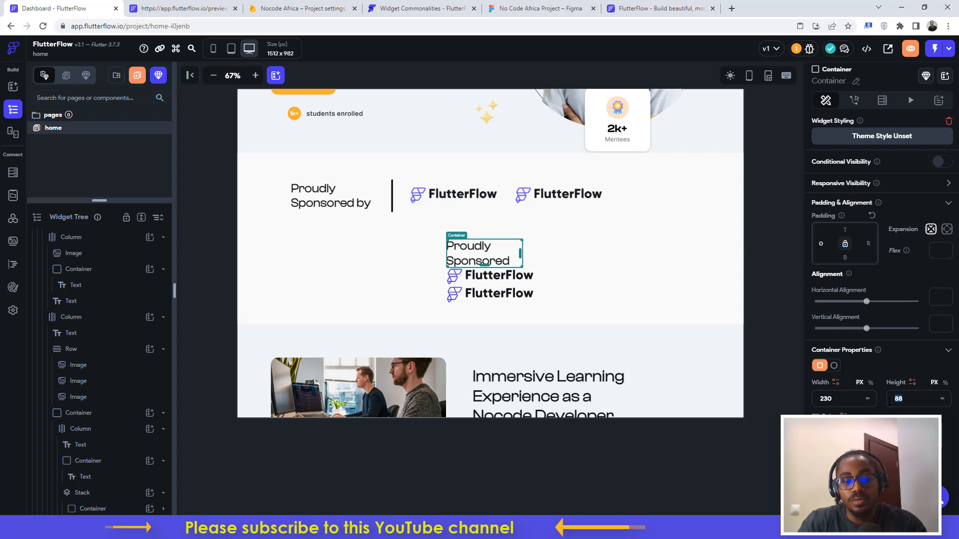
text(25)
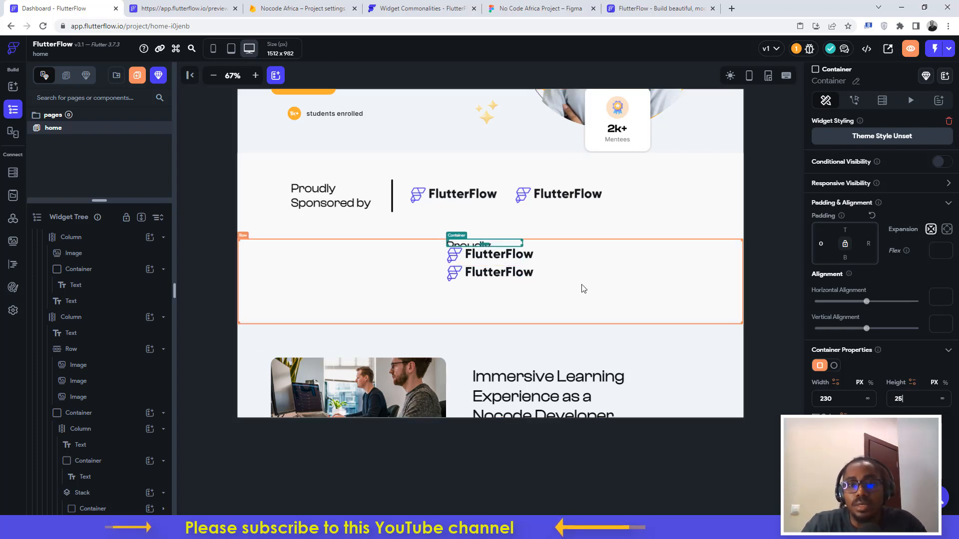
- Check the sponsor heading's text settings in the Figma mobile design, and set the smaller heading's font size to 20 in FlutterFlow
click(501, 11)
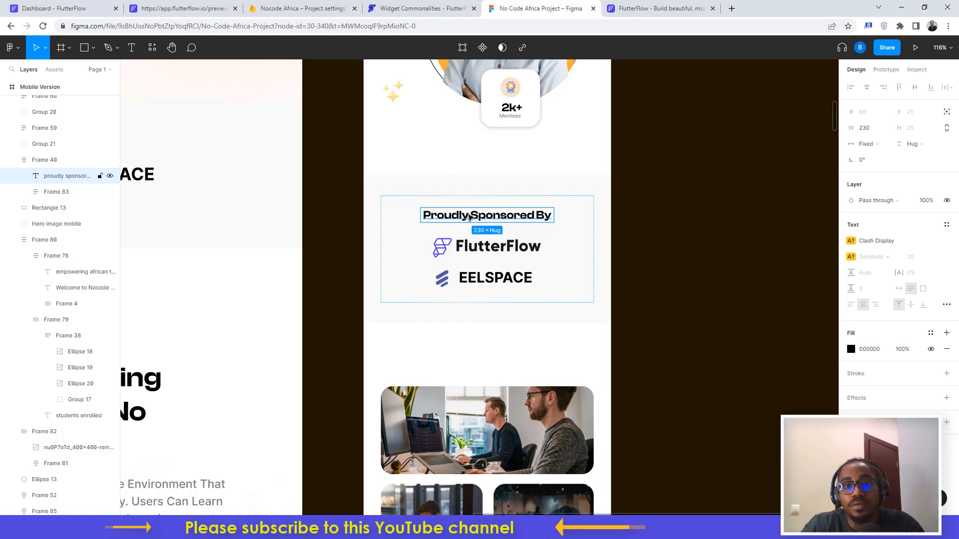
double_click(468, 217)
click(612, 175)
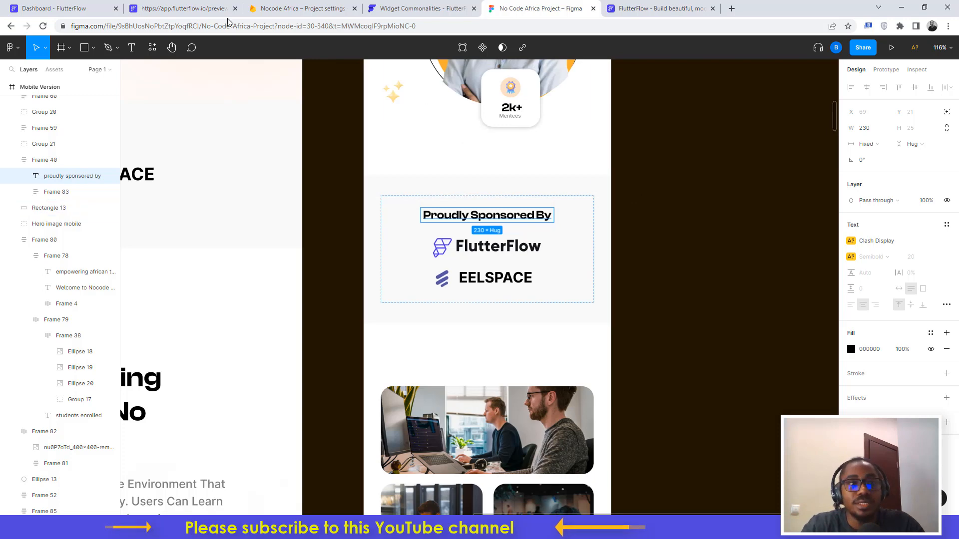
click(49, 9)
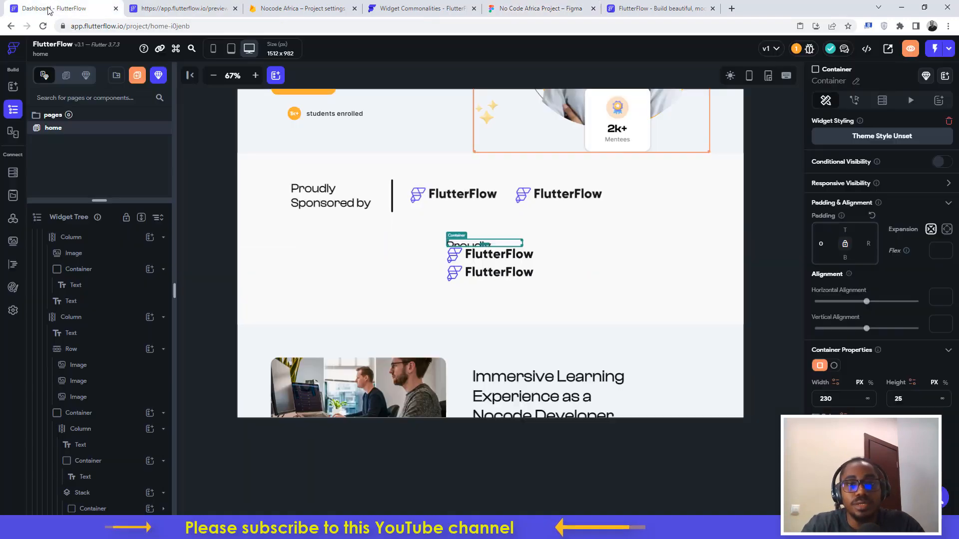
click(463, 246)
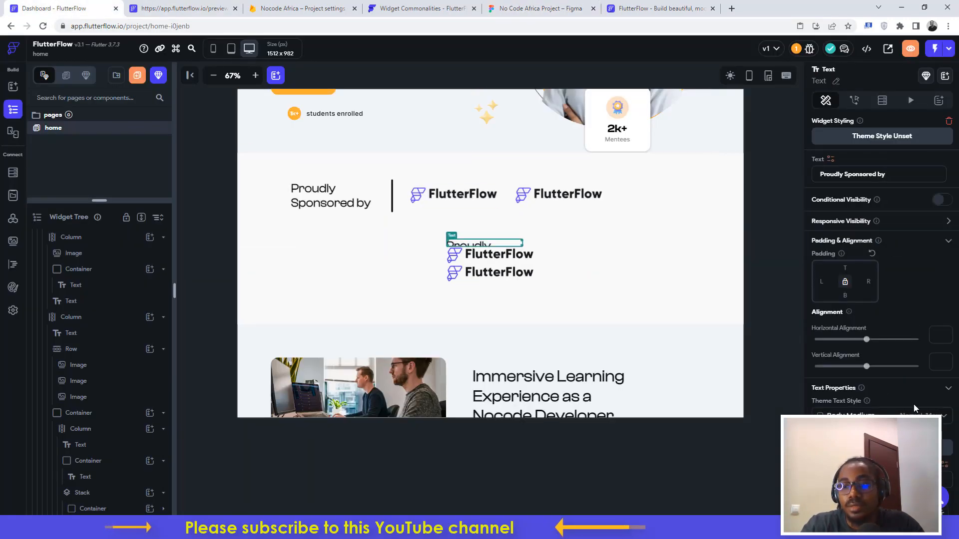
scroll(914, 408, down, 2)
click(929, 384)
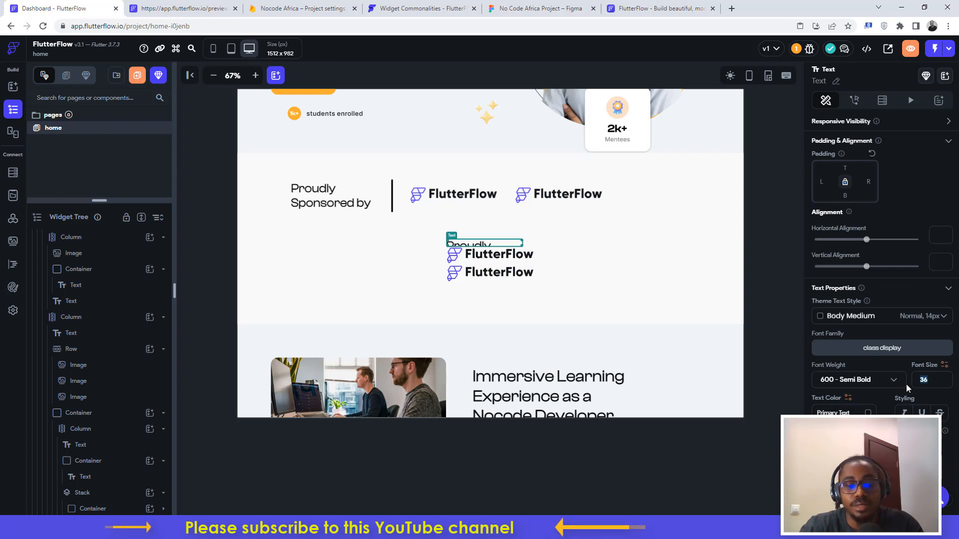
text(20)
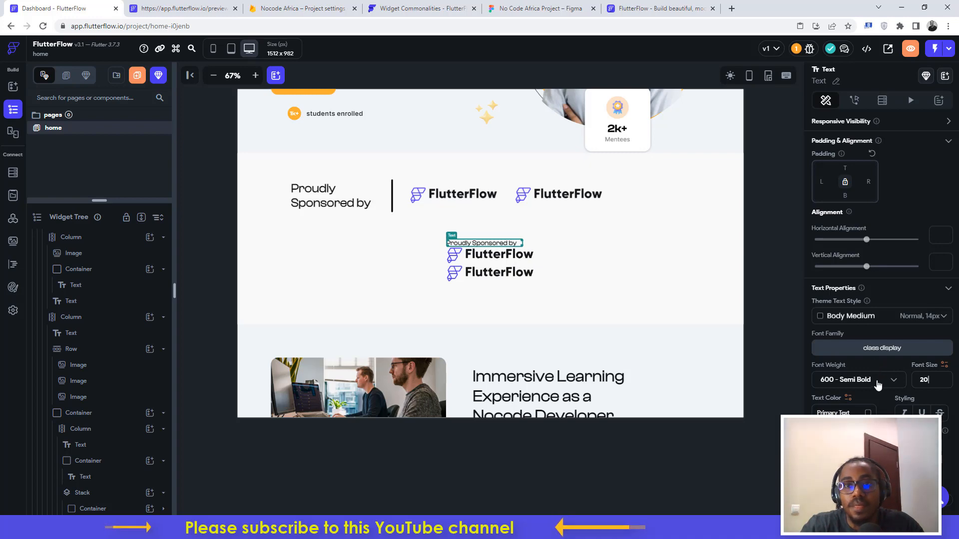
- Check the FlutterFlow logo's size in Figma, and set the first stacked logo to 191 px wide and 31 px high in FlutterFlow
click(519, 5)
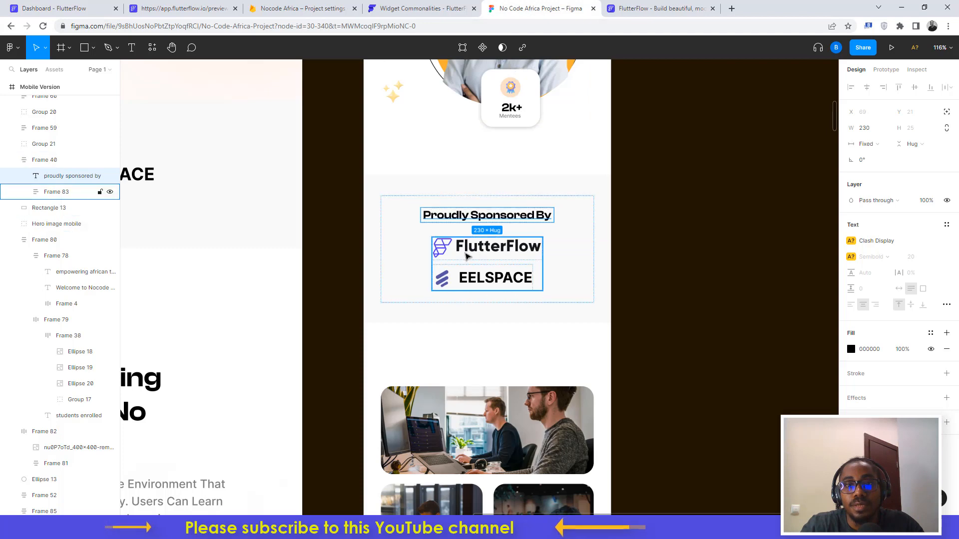
double_click(465, 252)
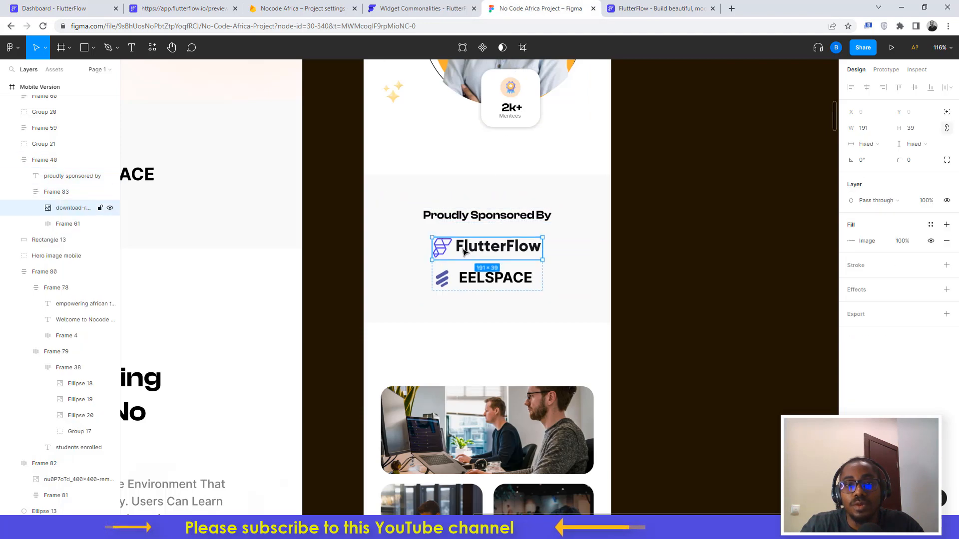
click(55, 9)
click(474, 258)
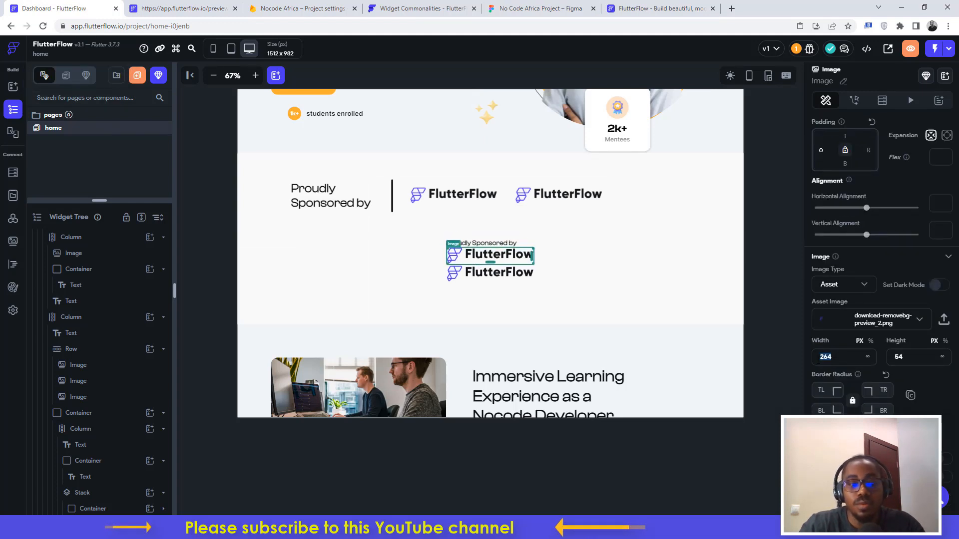
text(1)
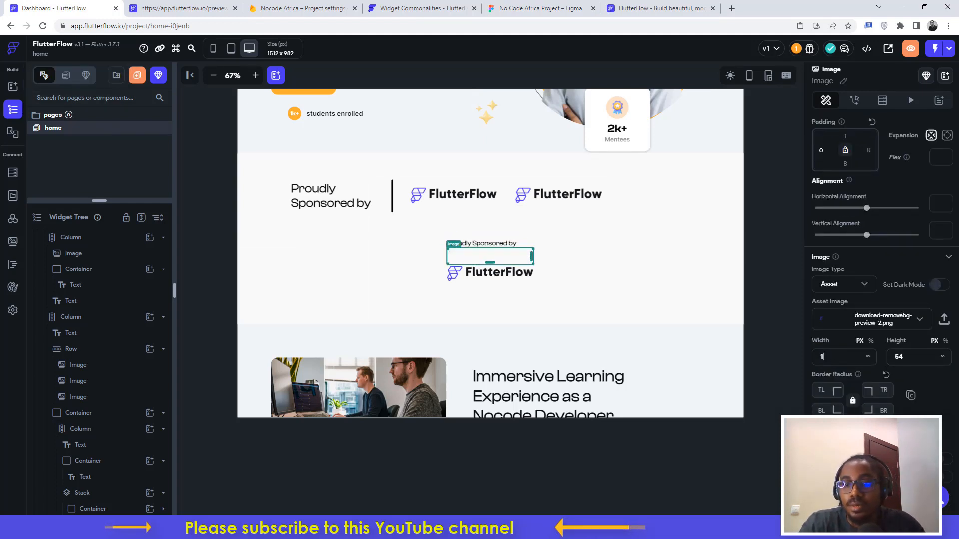
text(91)
drag(907, 356, 888, 357)
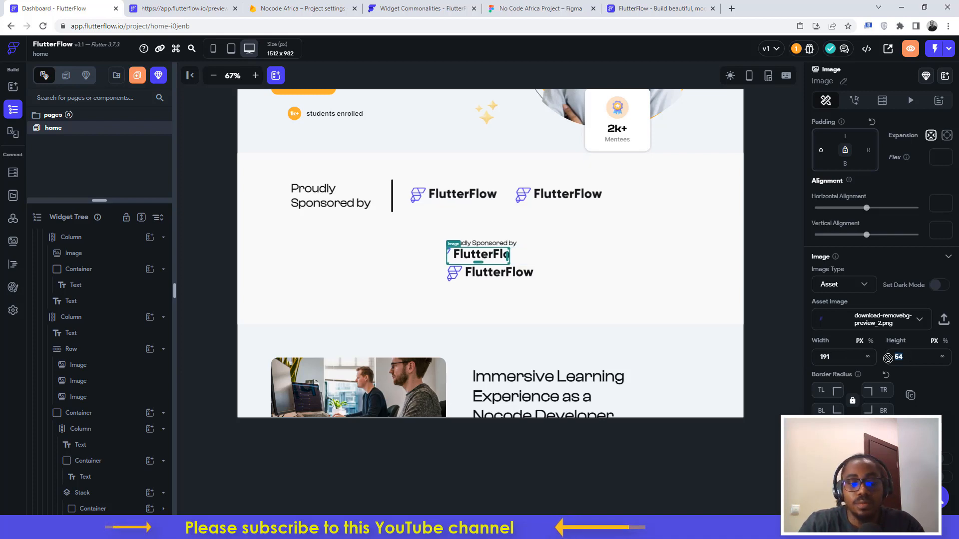
text(31)
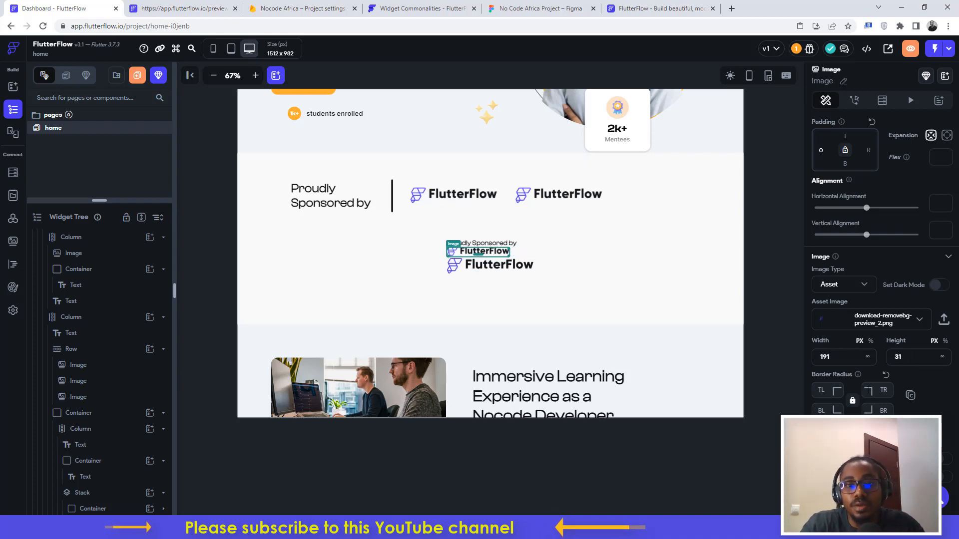
- Delete the second stacked sponsor logo and replace it with a duplicate of the resized one
click(481, 273)
key(Delete)
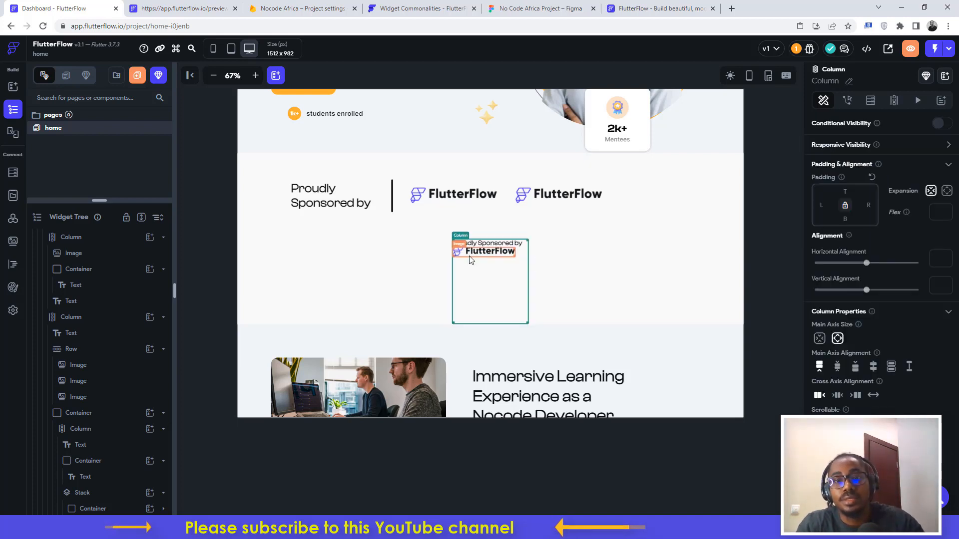
click(474, 256)
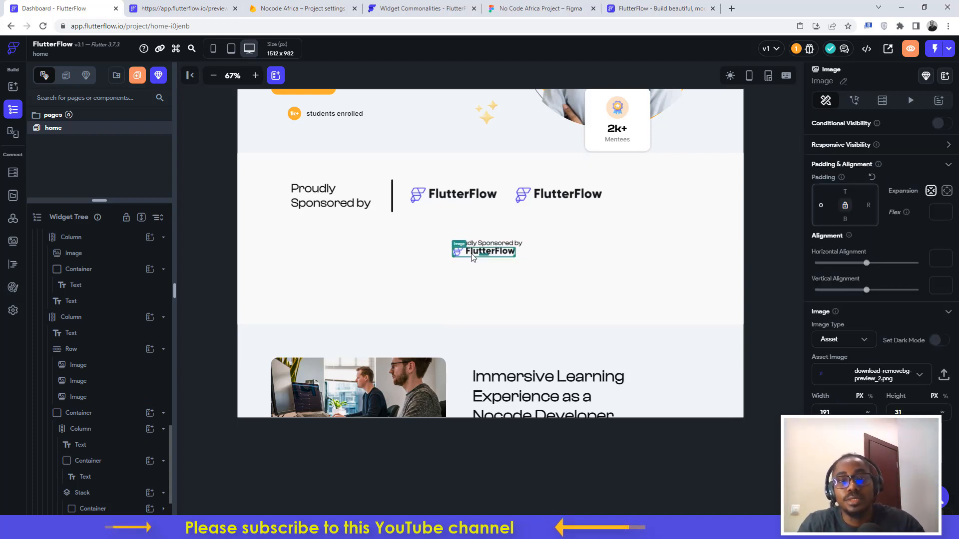
key(ctrl+d)
- Set the main axis alignment of the stacked sponsor column to center
click(553, 264)
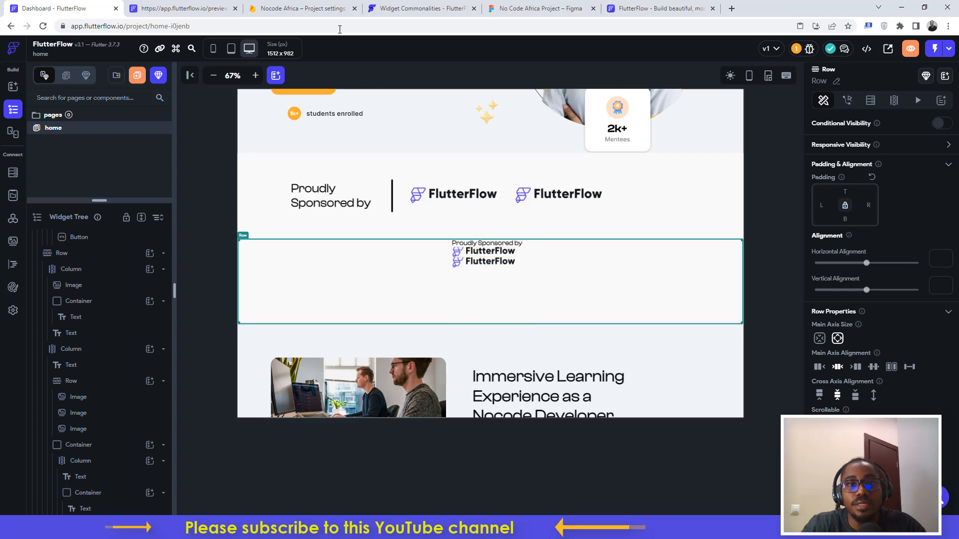
click(479, 301)
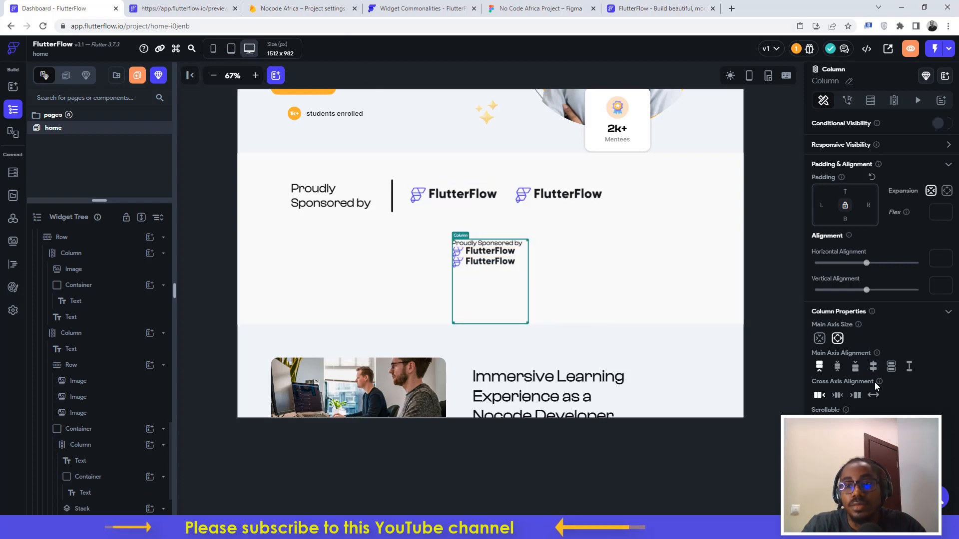
click(838, 368)
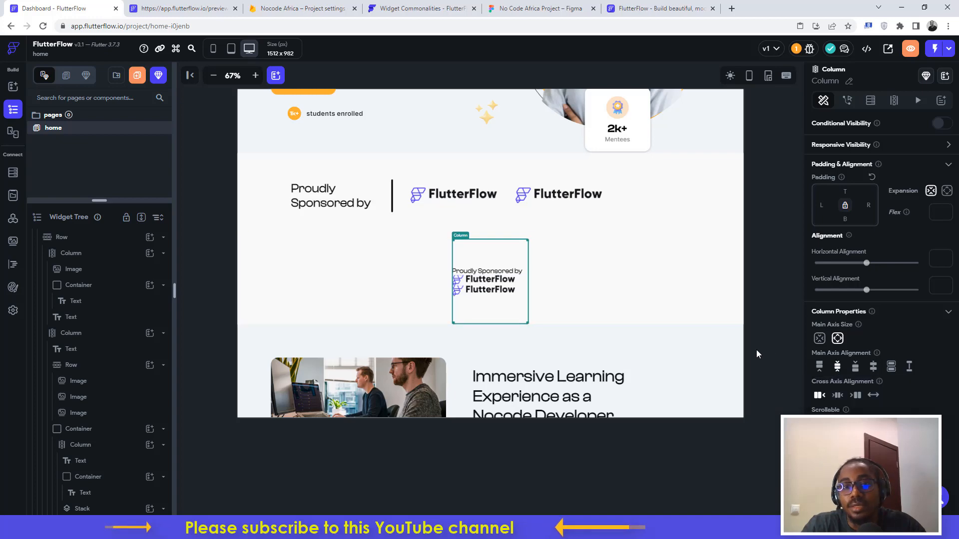
- Check the logo spacing in the Figma design, and give the first stacked logo a top padding of 30 in FlutterFlow
click(537, 8)
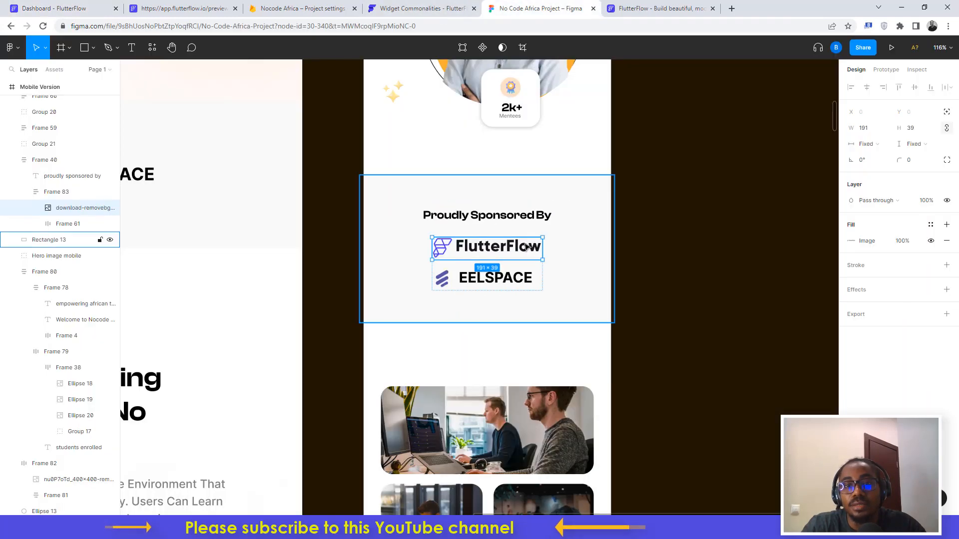
click(41, 8)
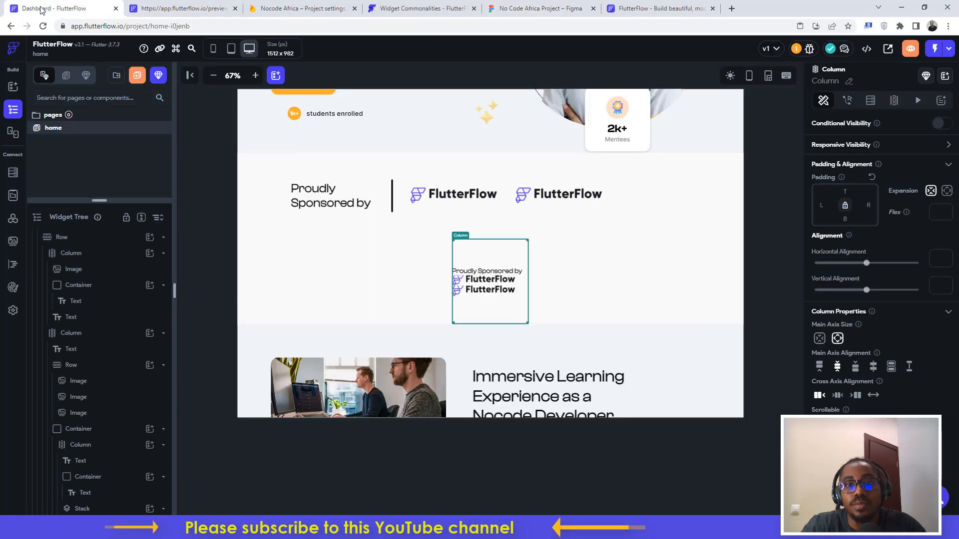
click(500, 273)
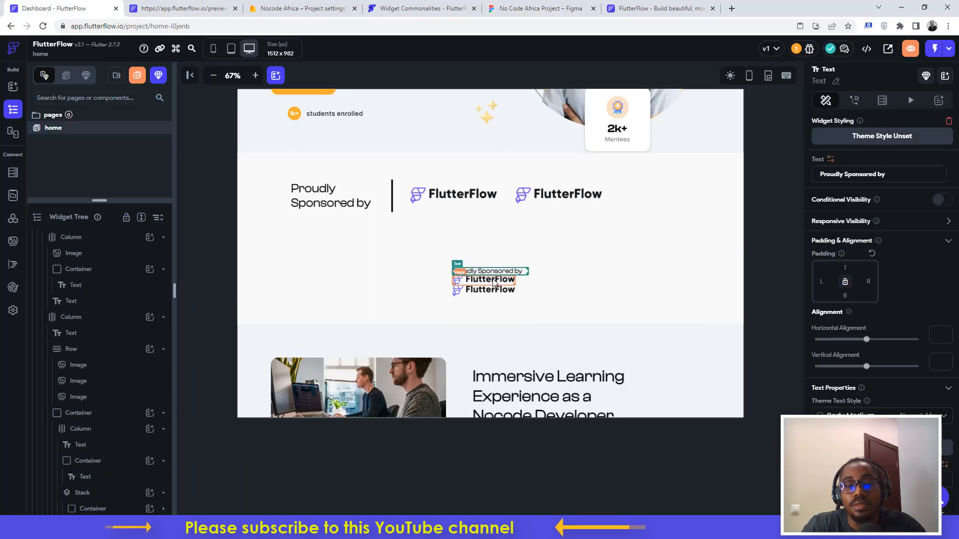
click(490, 284)
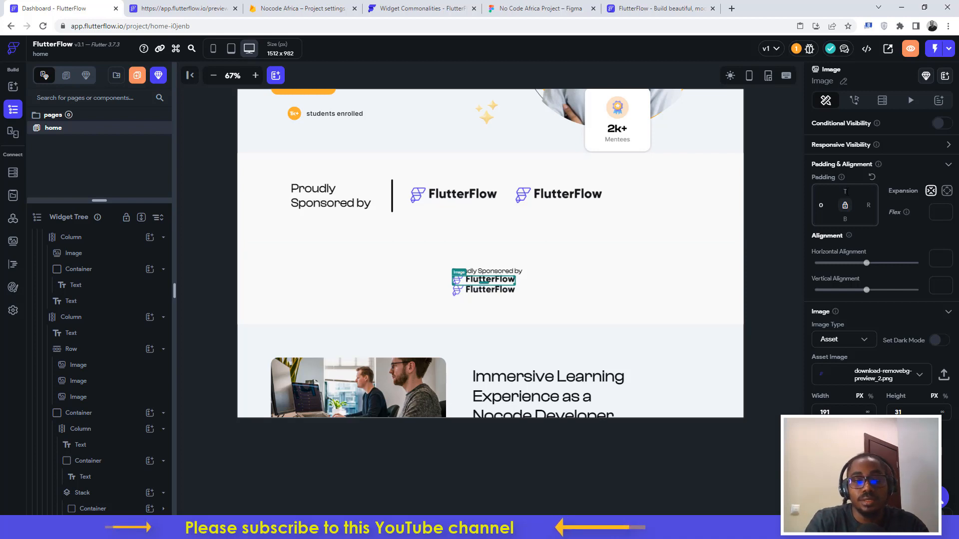
click(845, 191)
text(30)
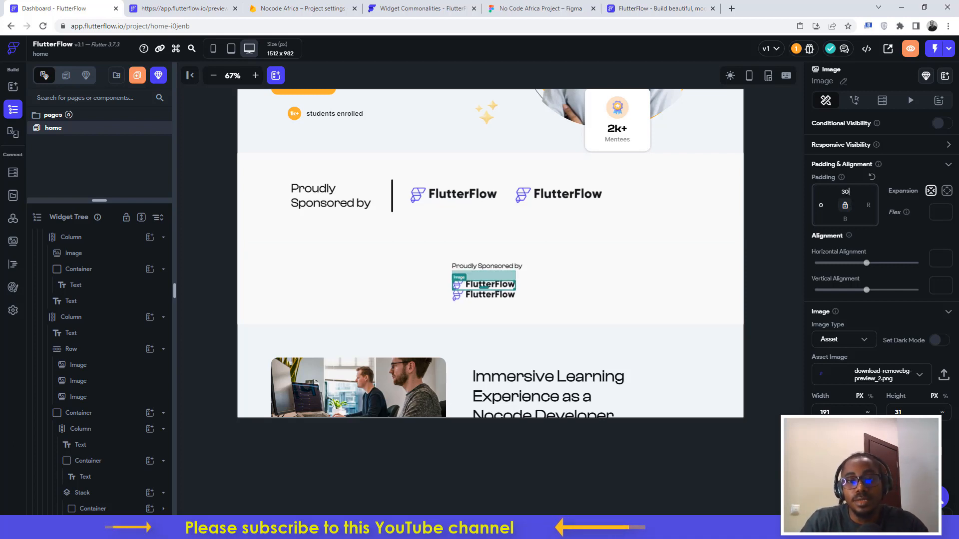
click(556, 336)
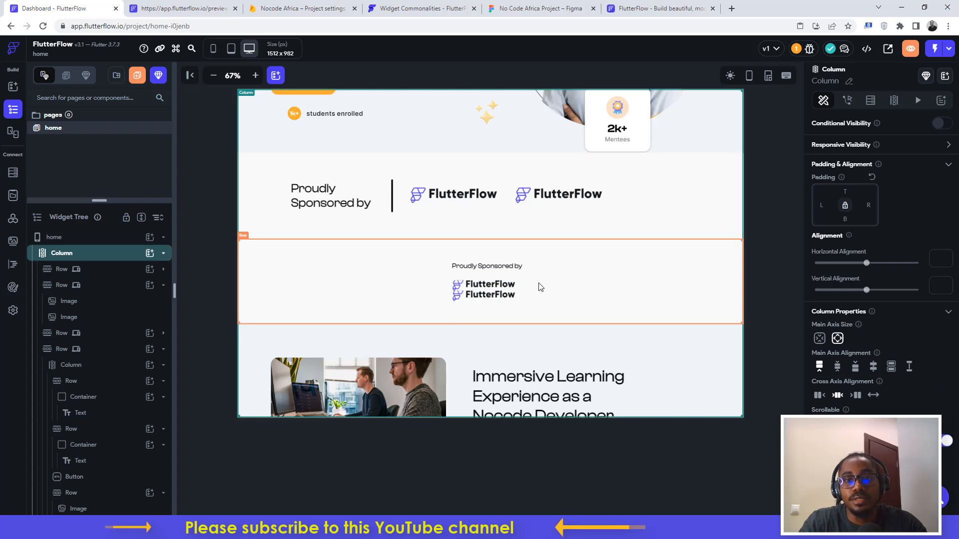
- Compare the stacked sponsor section with the Figma design, and preview the FlutterFlow page at iPhone 13 Pro Max size
click(558, 284)
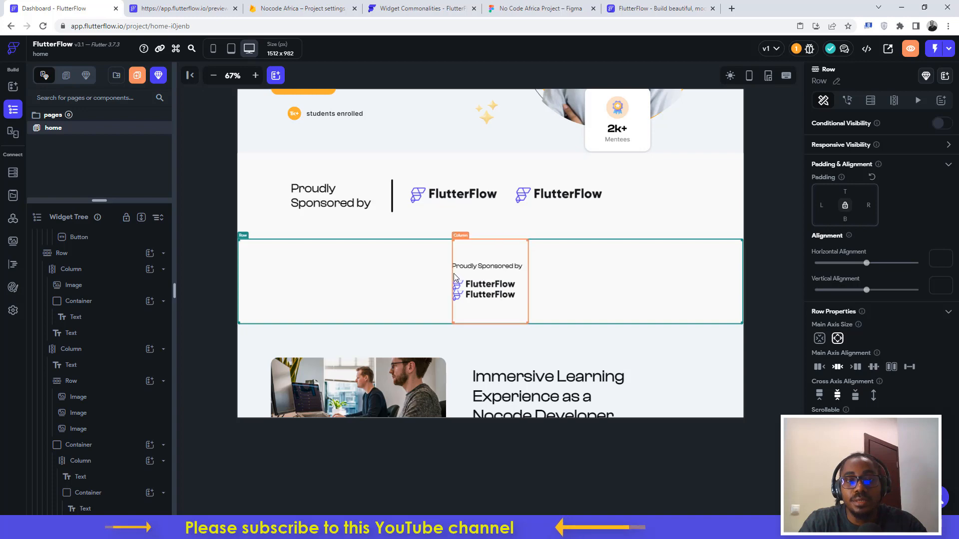
click(461, 318)
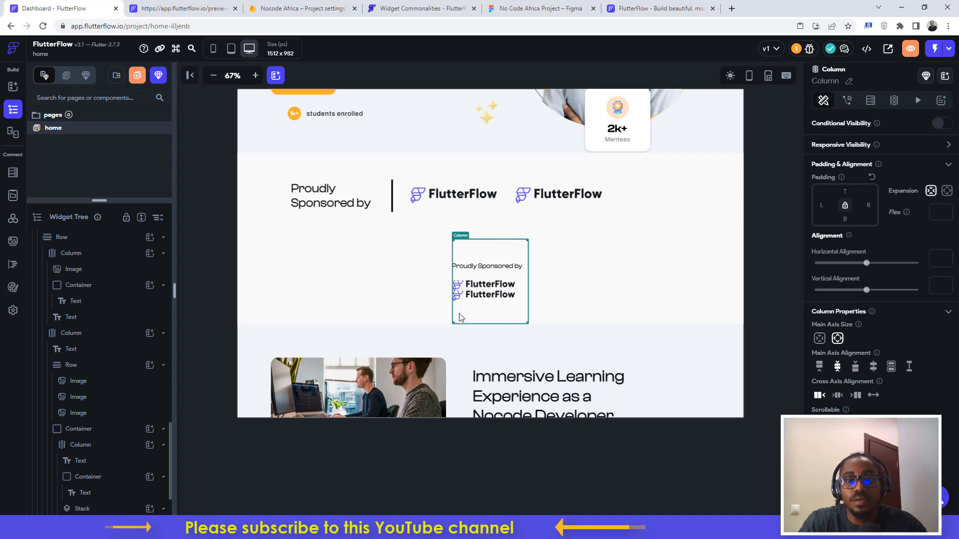
click(534, 8)
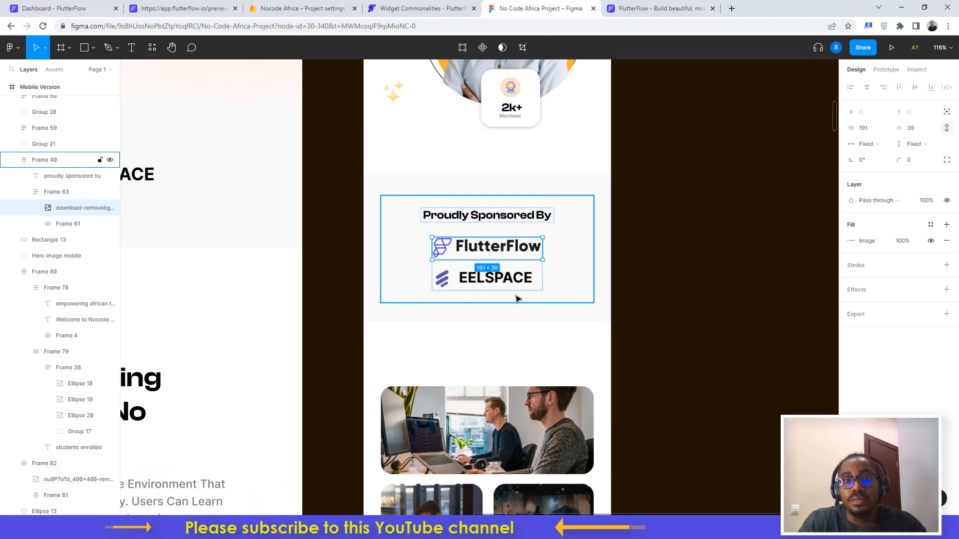
key(ctrl+1)
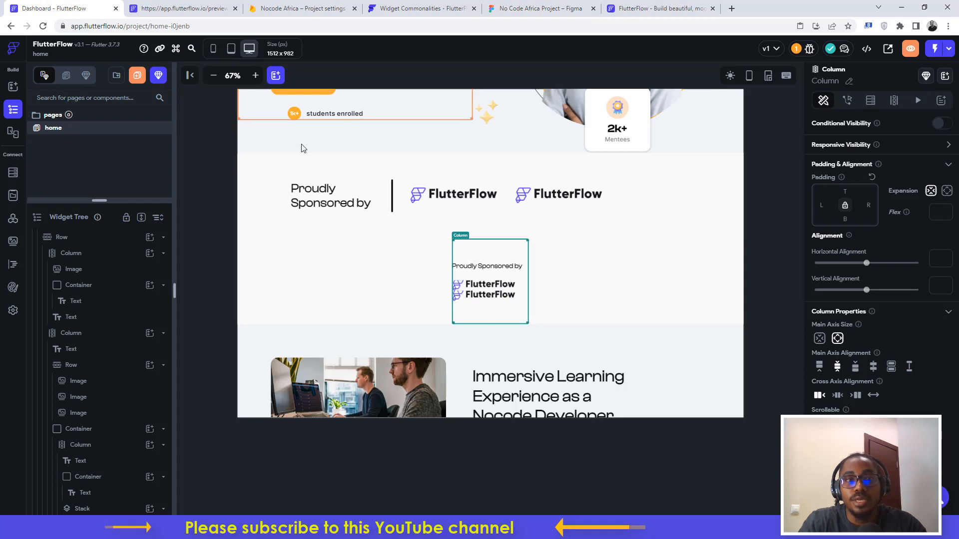
mouse_move(213, 52)
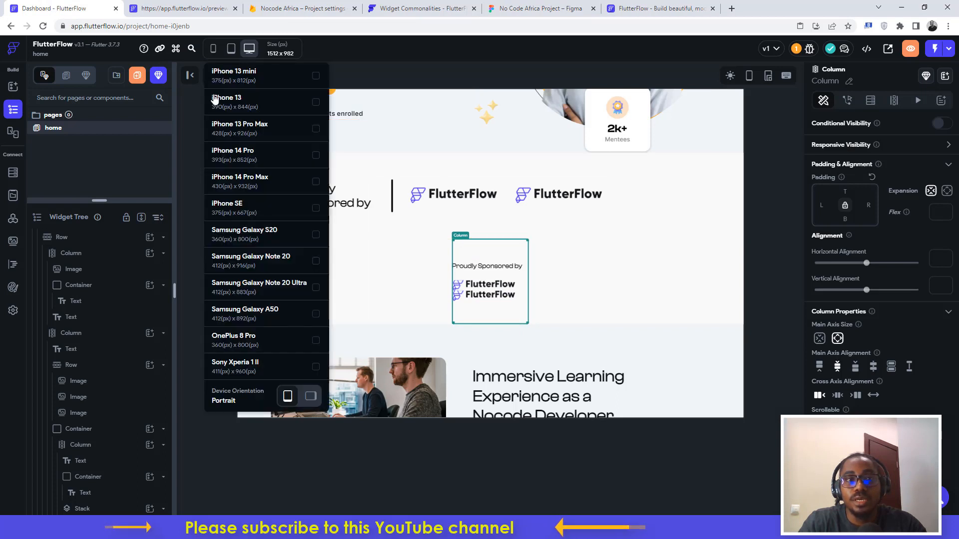
click(223, 129)
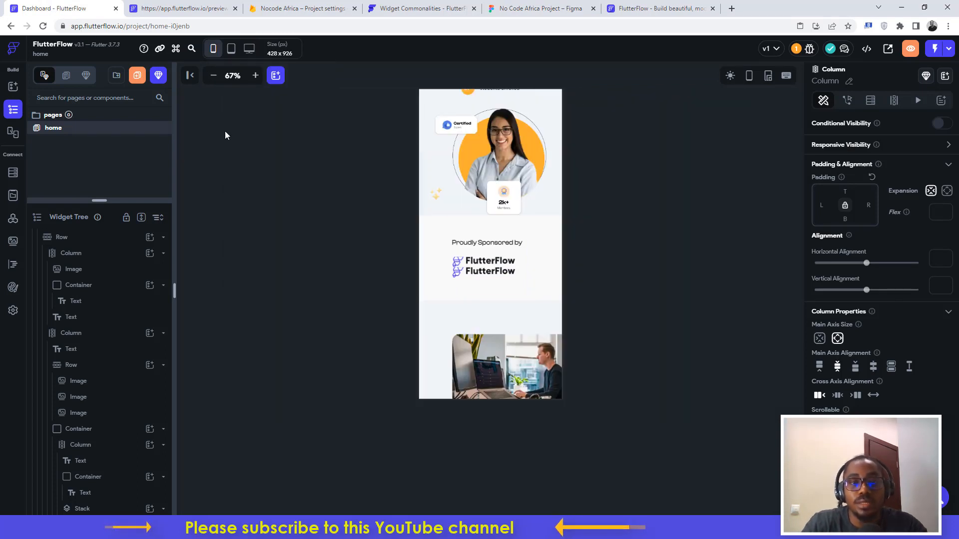
click(662, 256)
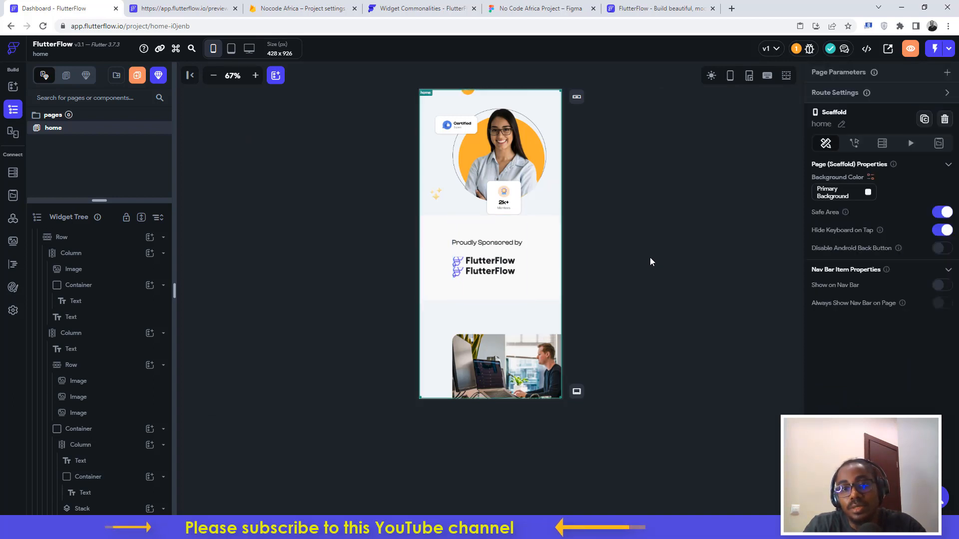
- Set a top padding of 16 on the container that holds the stacked sponsor row
click(543, 230)
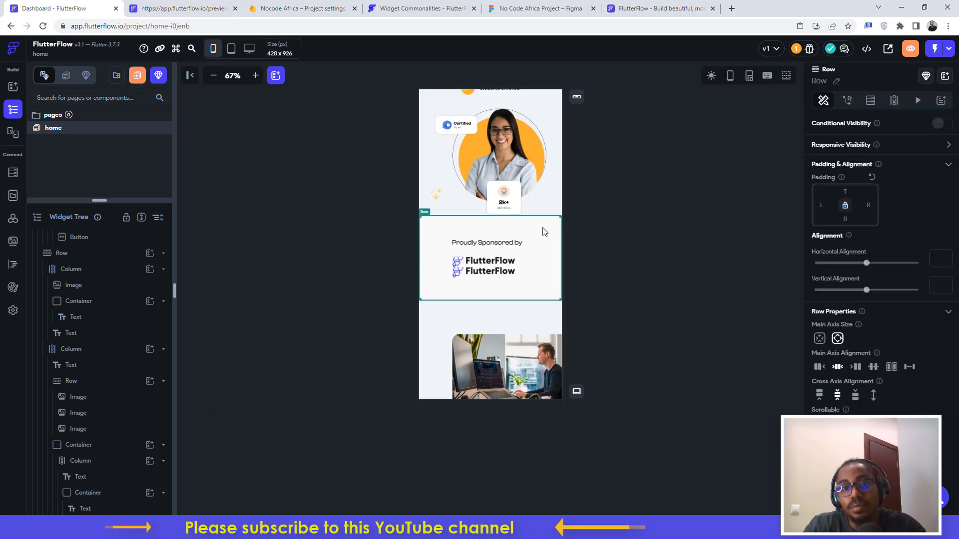
scroll(86, 300, down, 5)
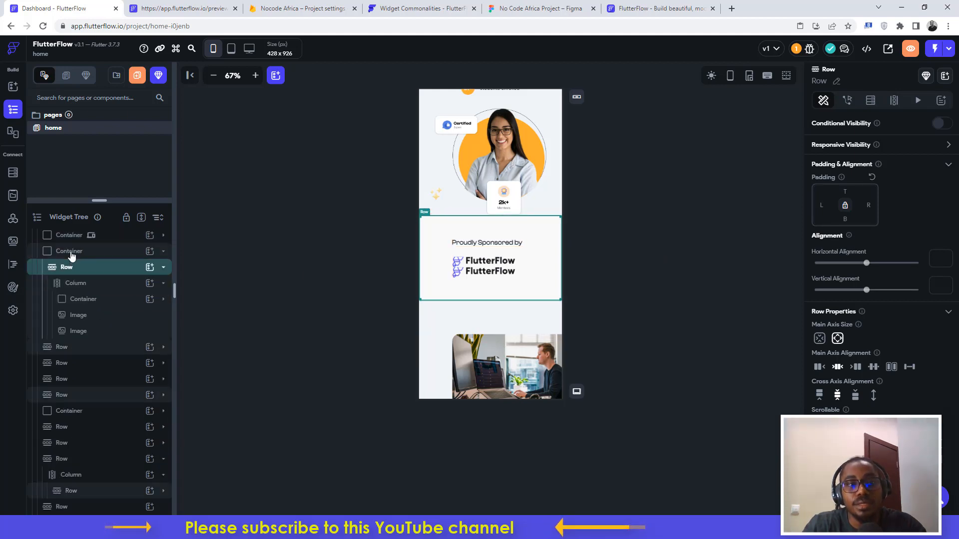
click(72, 253)
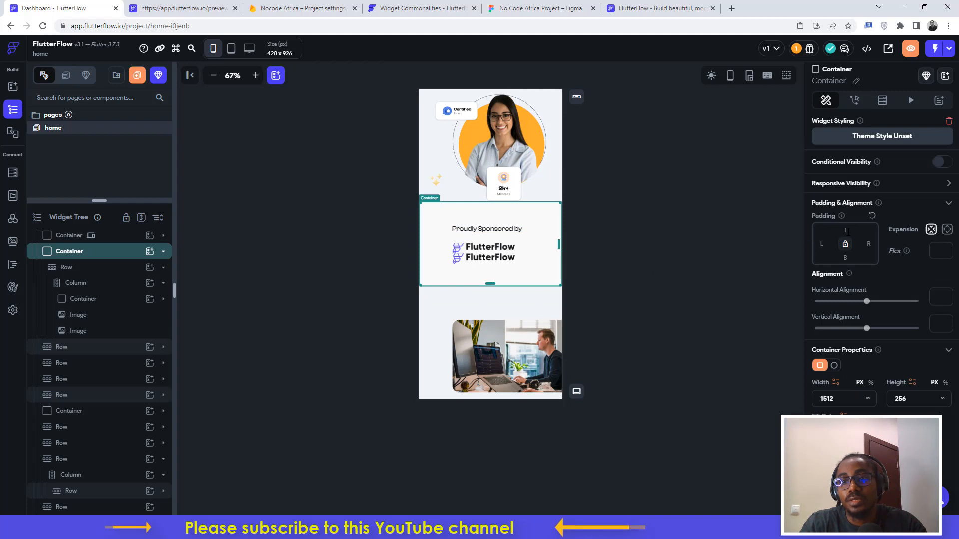
click(845, 230)
text(16)
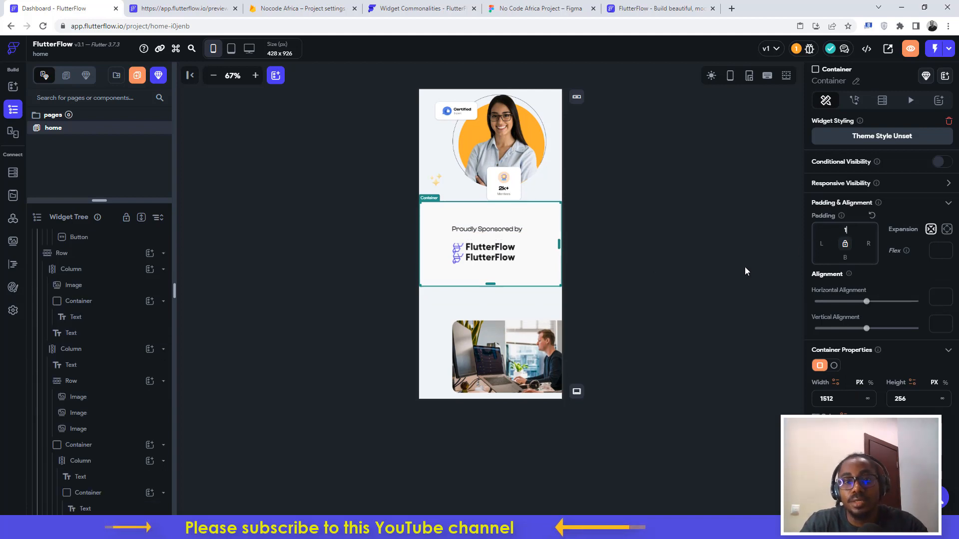
key(Return)
click(682, 272)
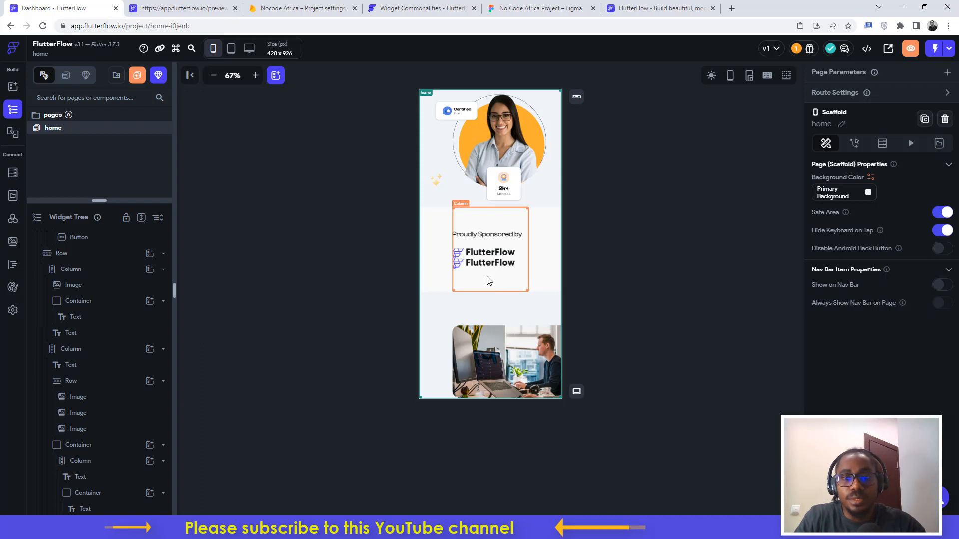
- Switch the canvas to Macbook Pro 16" (2021) size and limit the stacked sponsor container's responsive visibility to phones only
click(246, 51)
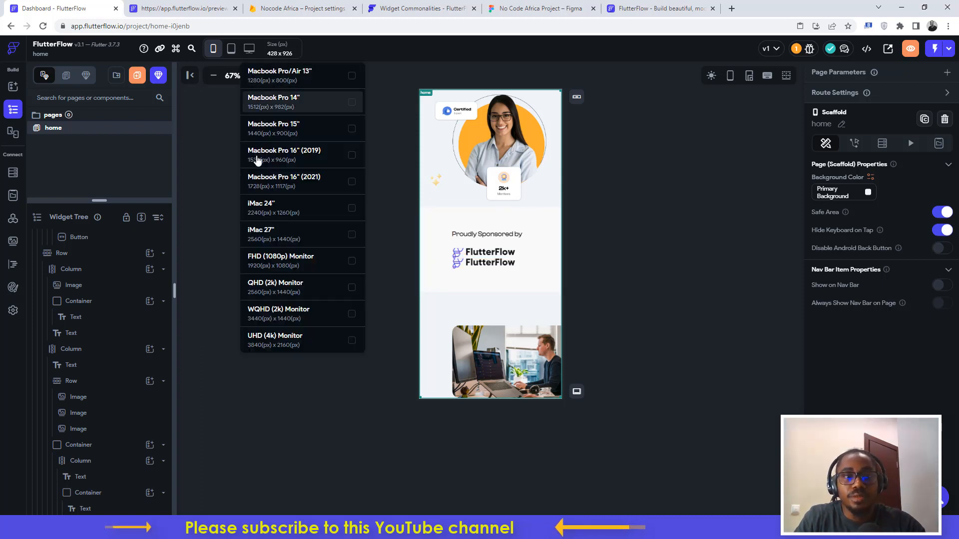
click(280, 178)
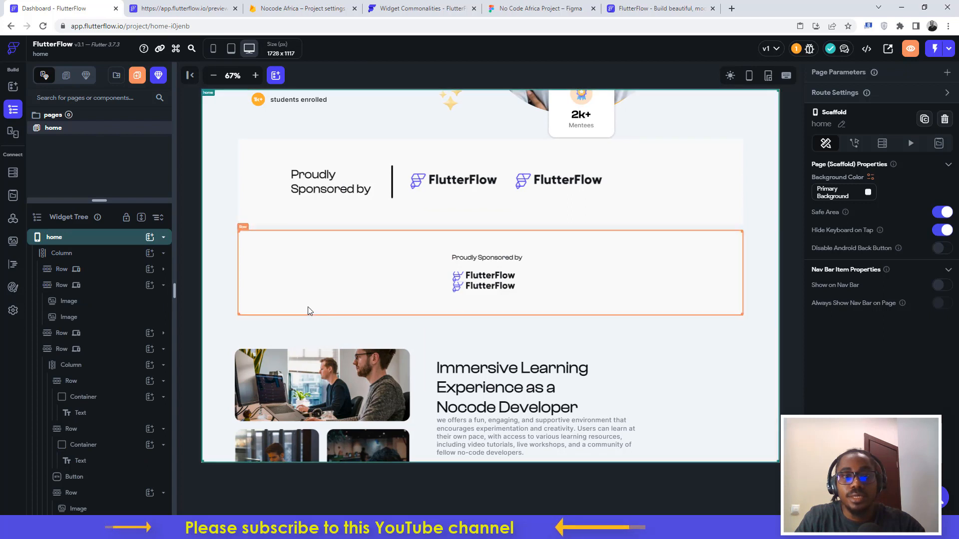
click(241, 302)
scroll(112, 339, up, 5)
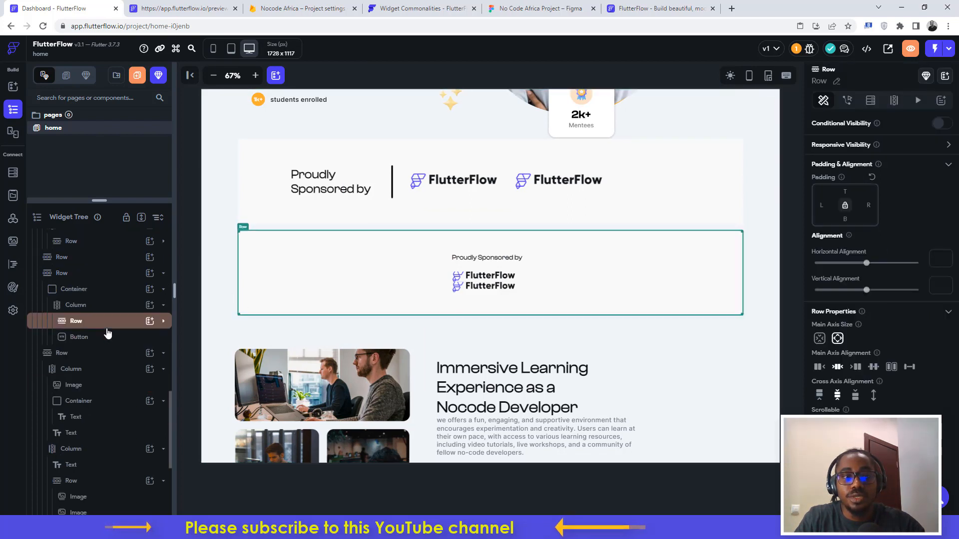
scroll(113, 369, down, 5)
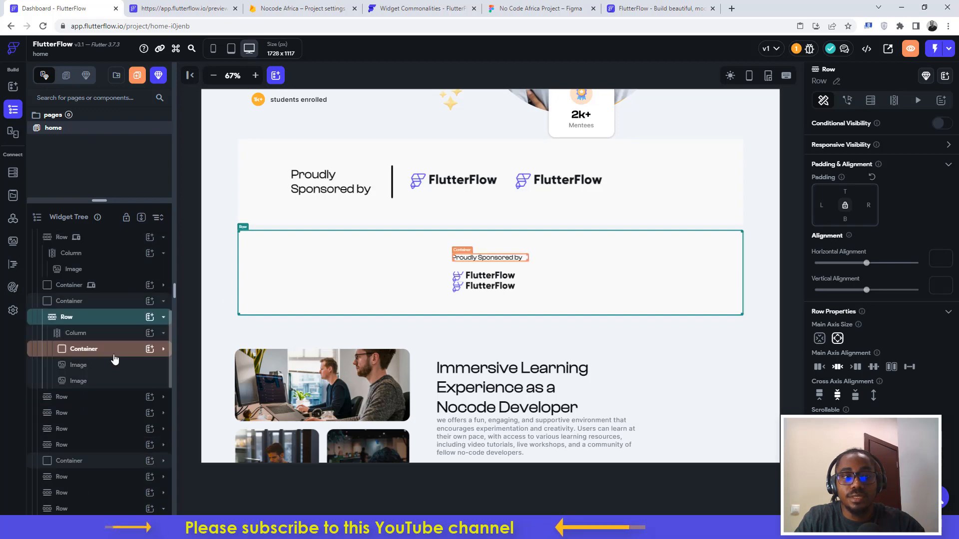
click(95, 402)
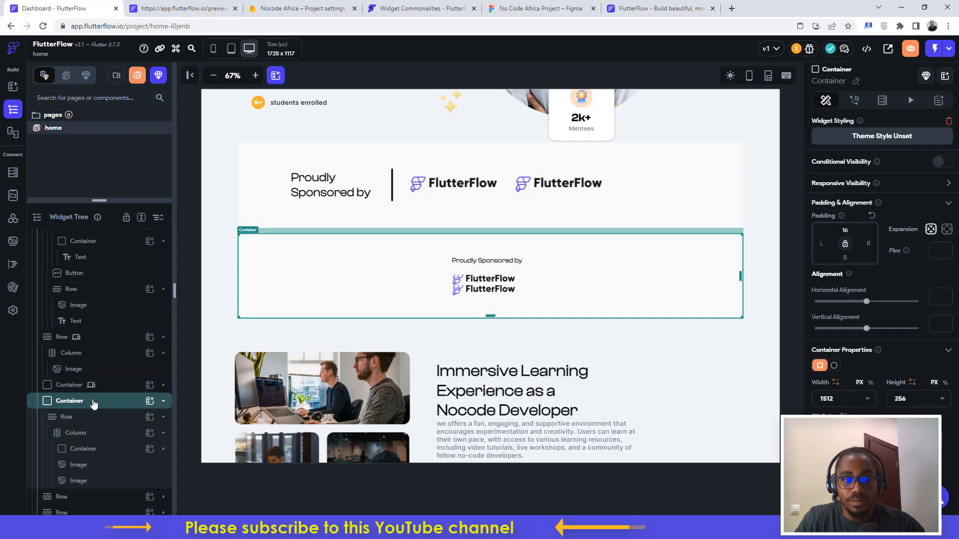
click(947, 183)
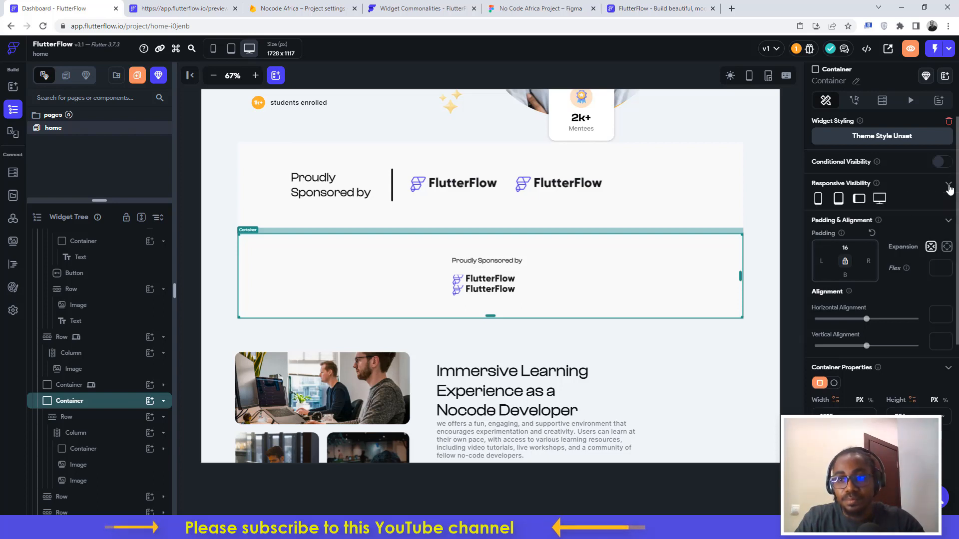
click(880, 199)
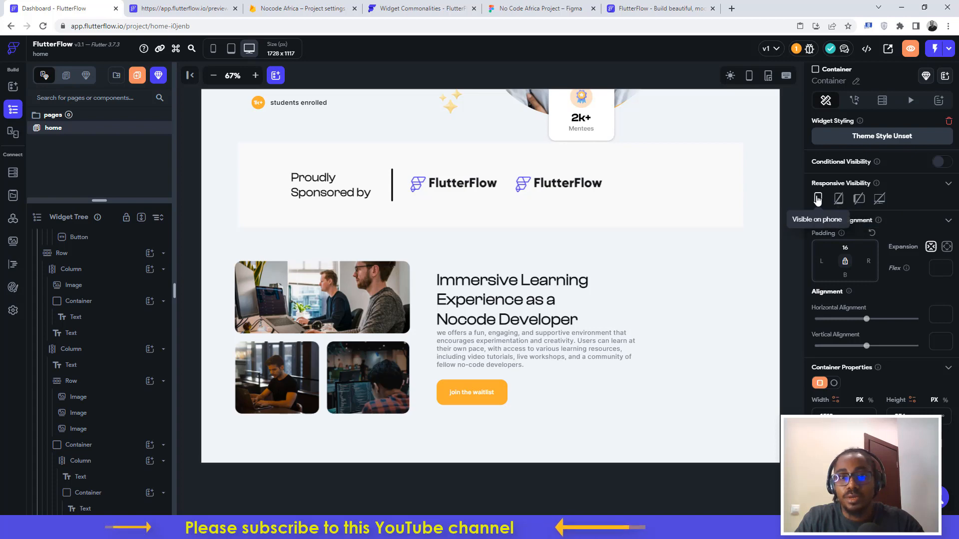
- Set a top padding of 30 on the desktop "Proudly Sponsored by" container below the hero section
scroll(656, 282, up, 2)
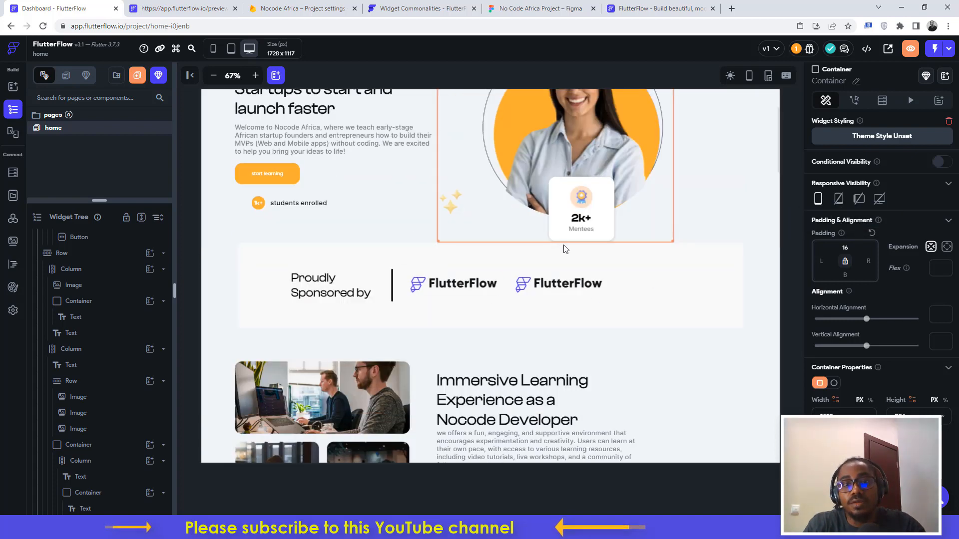
click(241, 278)
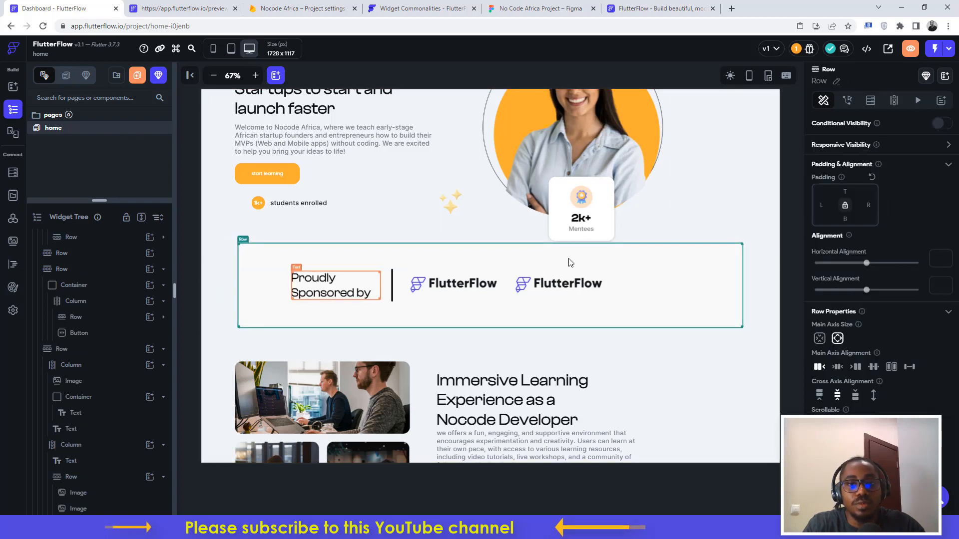
scroll(112, 304, up, 3)
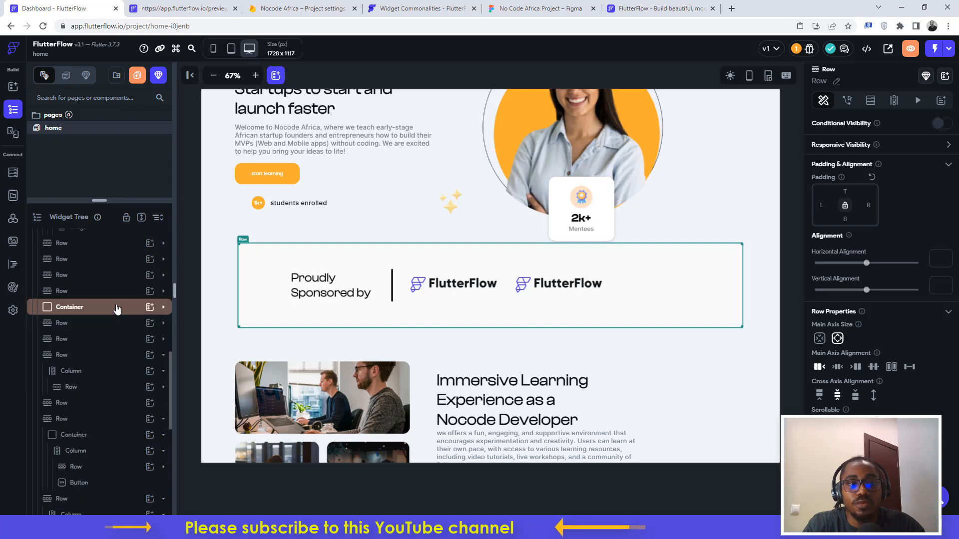
scroll(116, 310, up, 4)
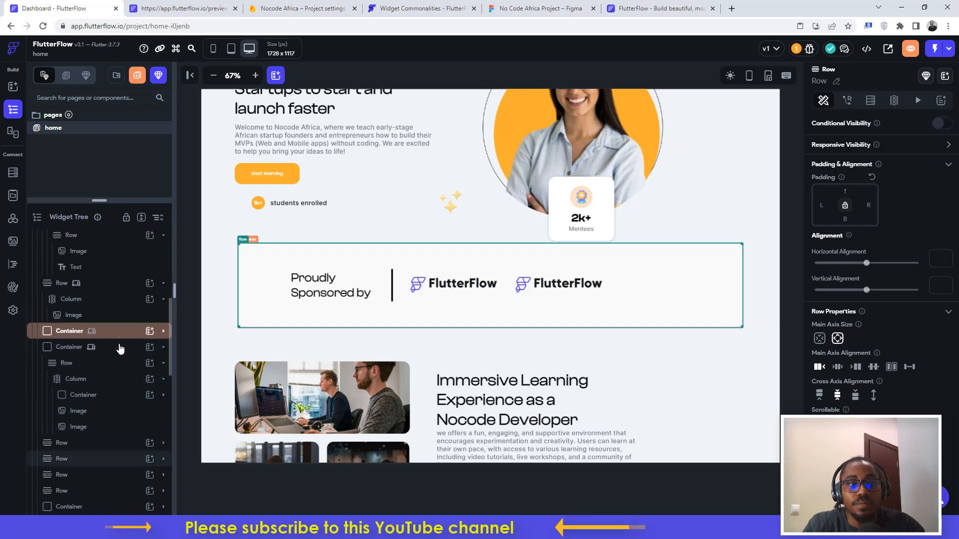
click(115, 331)
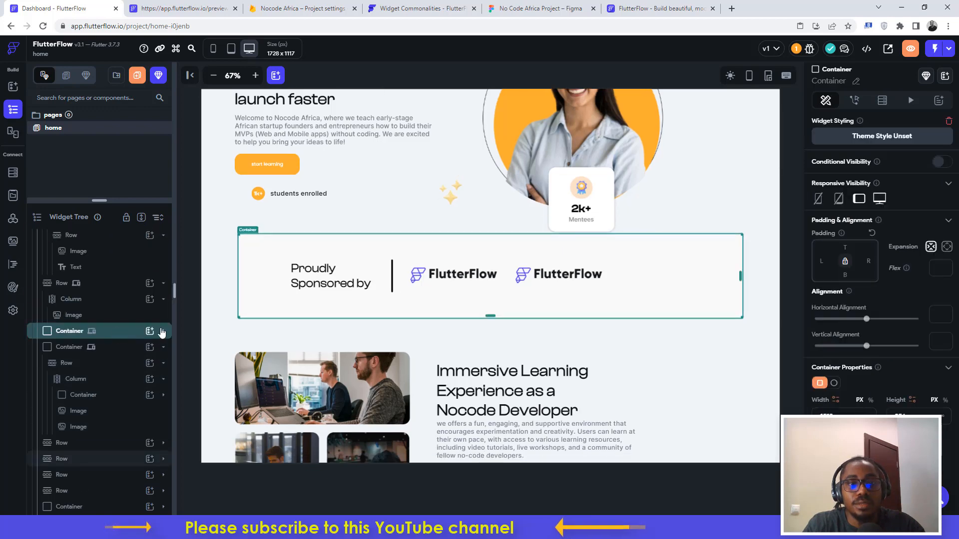
click(845, 247)
text(3)
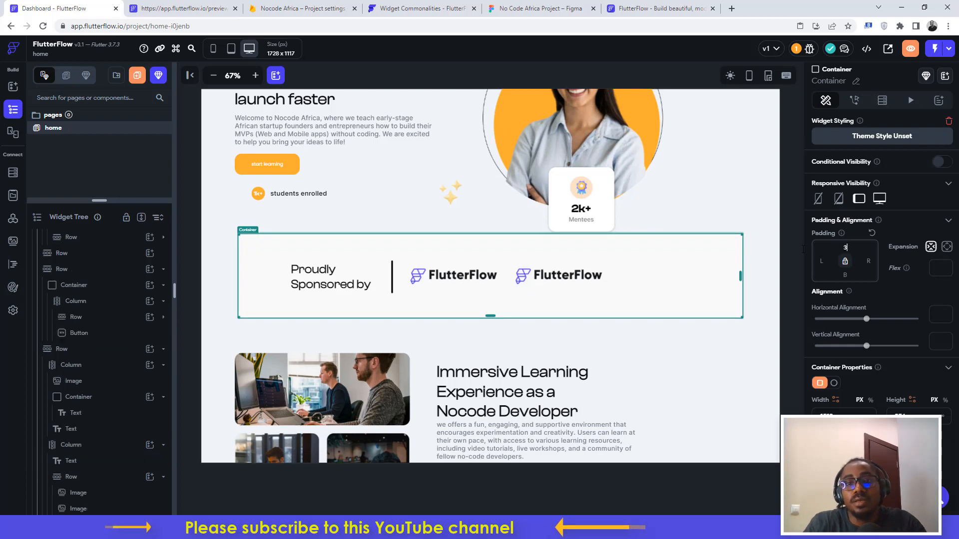
text(0)
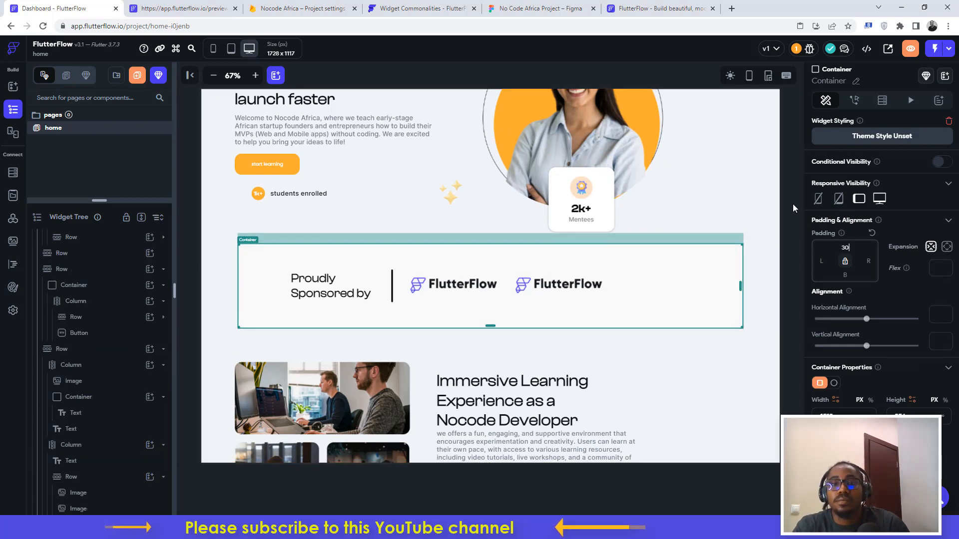
click(780, 218)
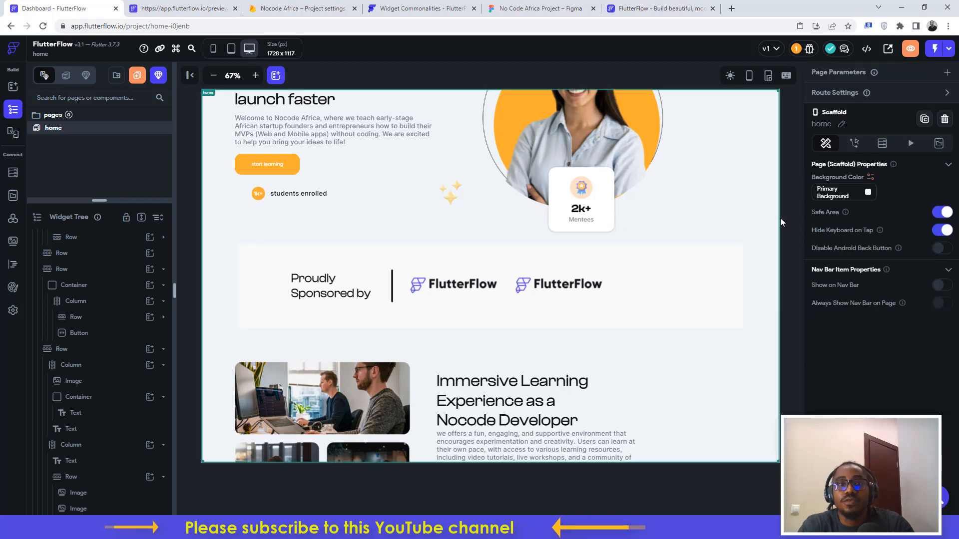
- Open the app preview and look through the home page at desktop size
click(910, 50)
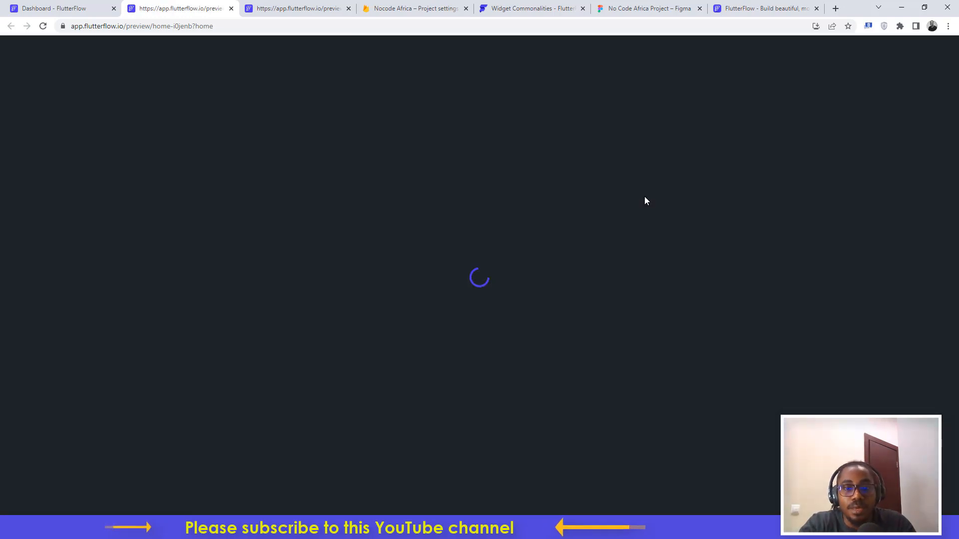
scroll(656, 240, down, 10)
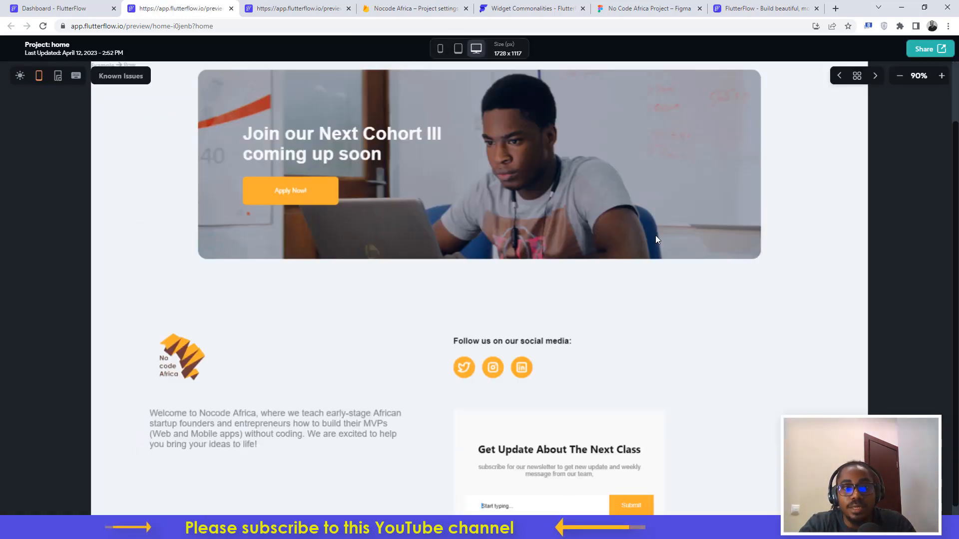
scroll(661, 242, up, 12)
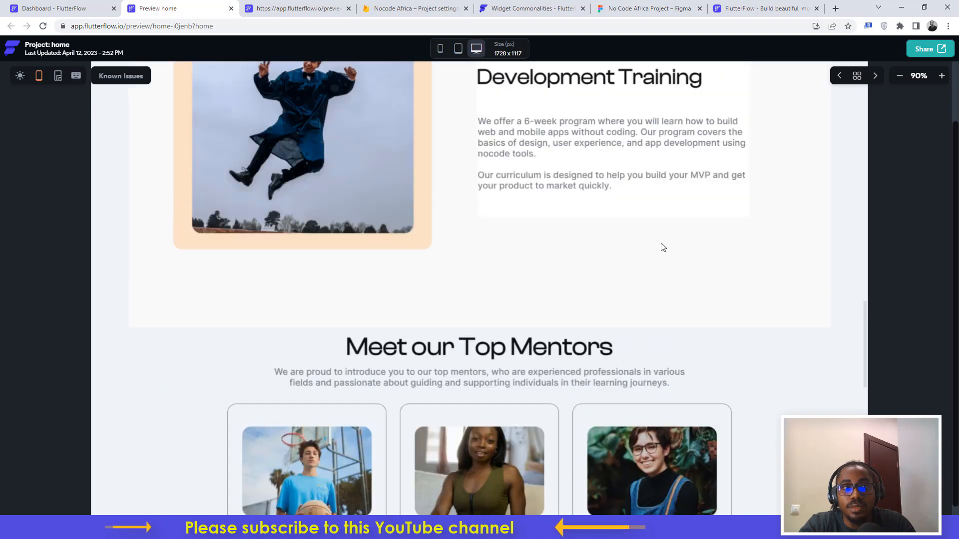
scroll(661, 242, up, 15)
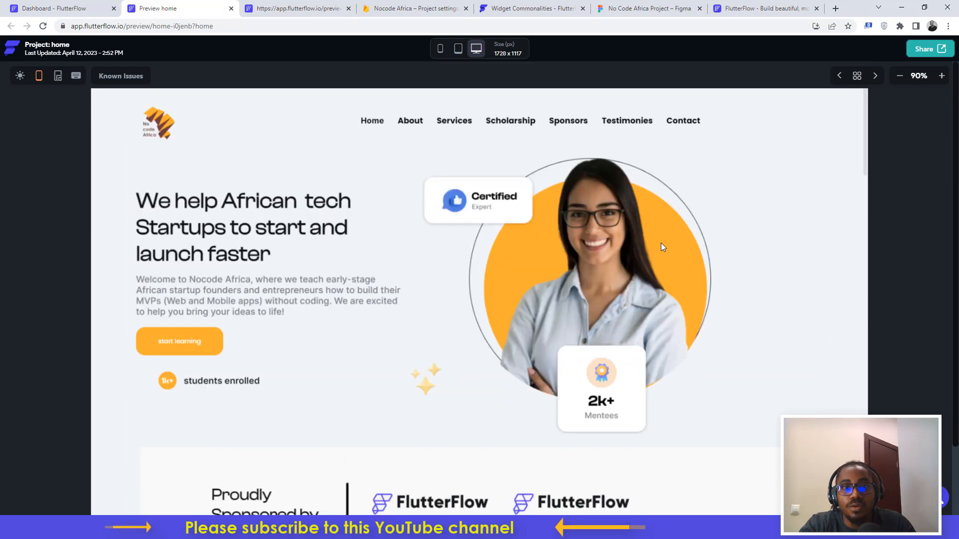
- Preview the home page at iPhone 13 Pro Max size and review the hero, sponsor and image sections
click(441, 49)
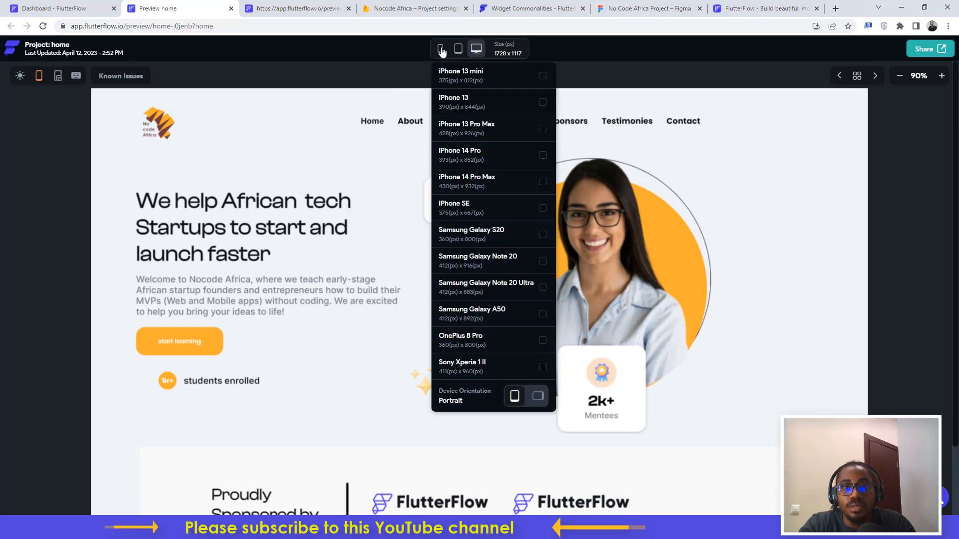
click(445, 129)
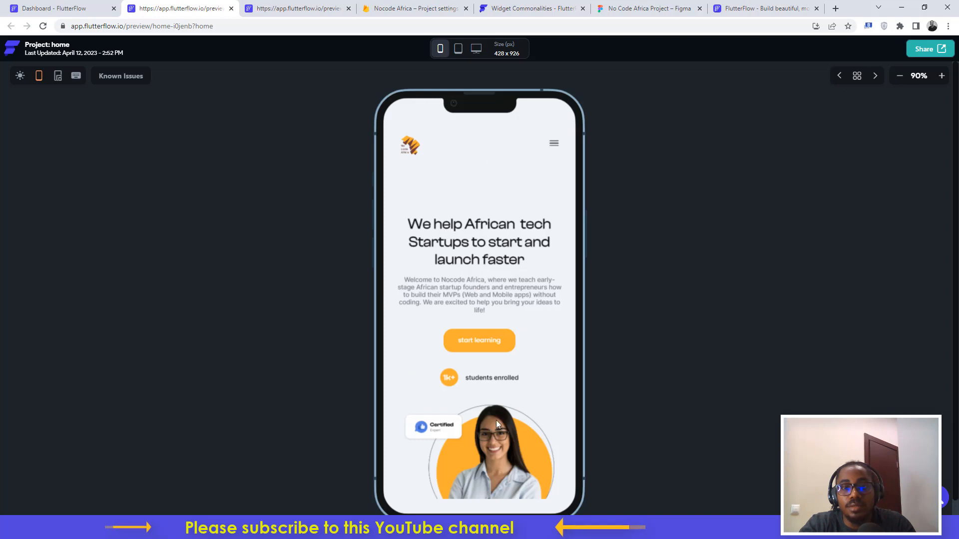
scroll(502, 407, down, 6)
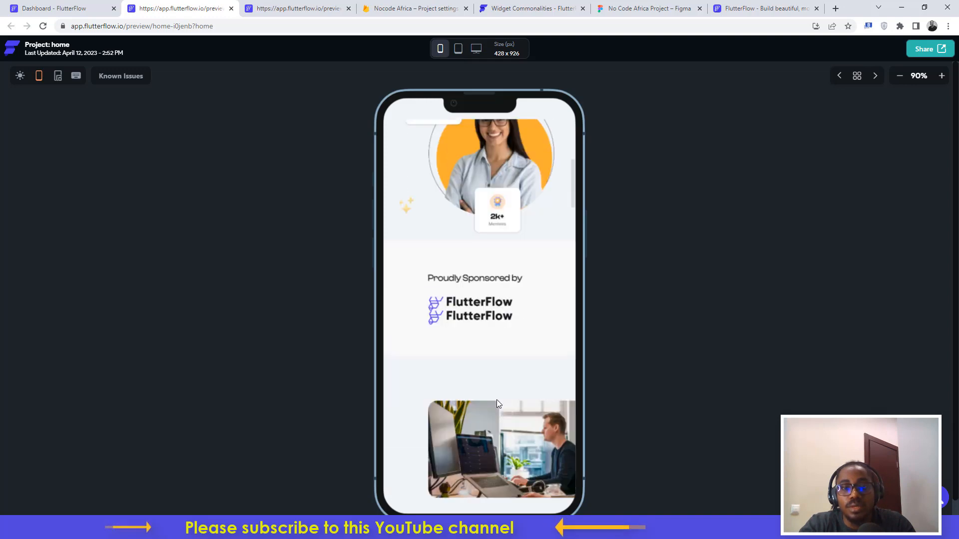
scroll(473, 376, down, 6)
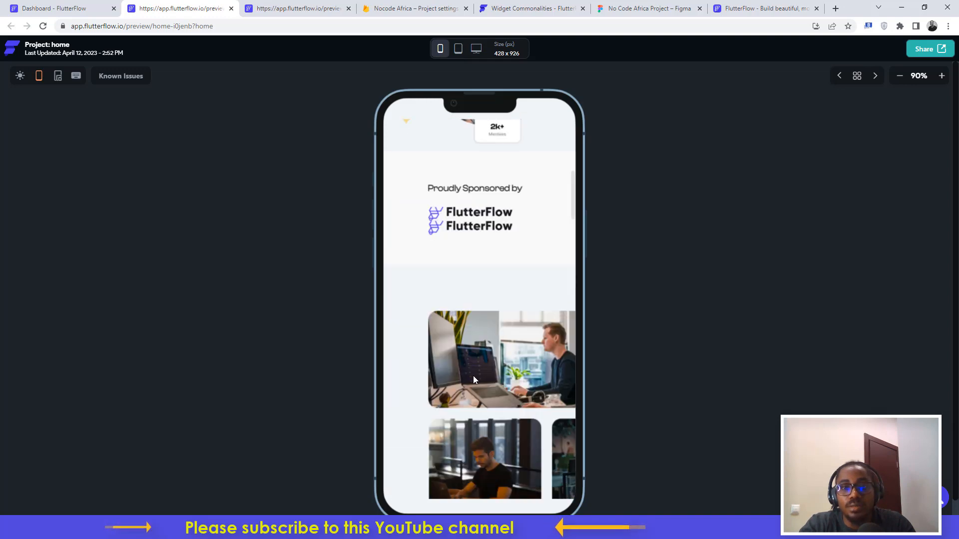
scroll(466, 364, up, 4)
scroll(466, 360, up, 8)
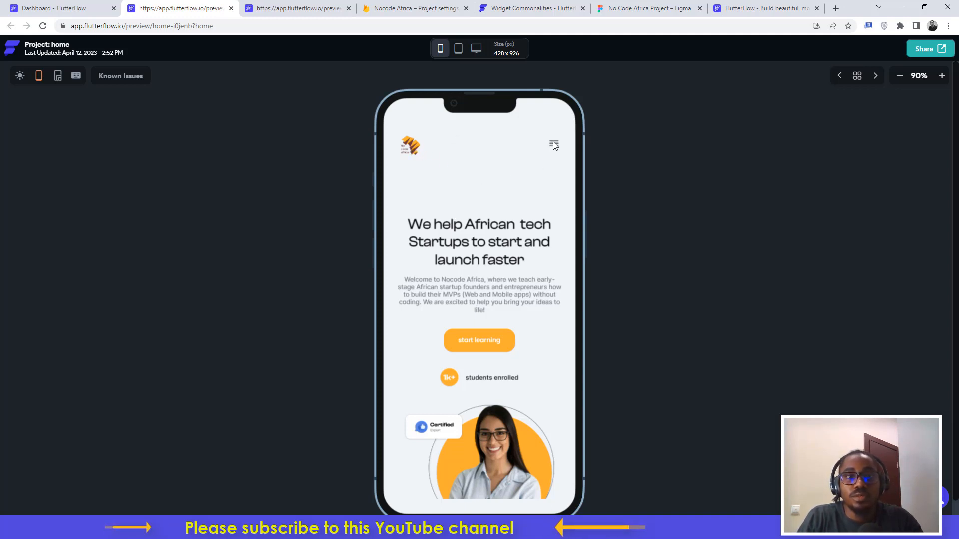
- Close the outdated preview tab and return to the FlutterFlow project editor
click(274, 8)
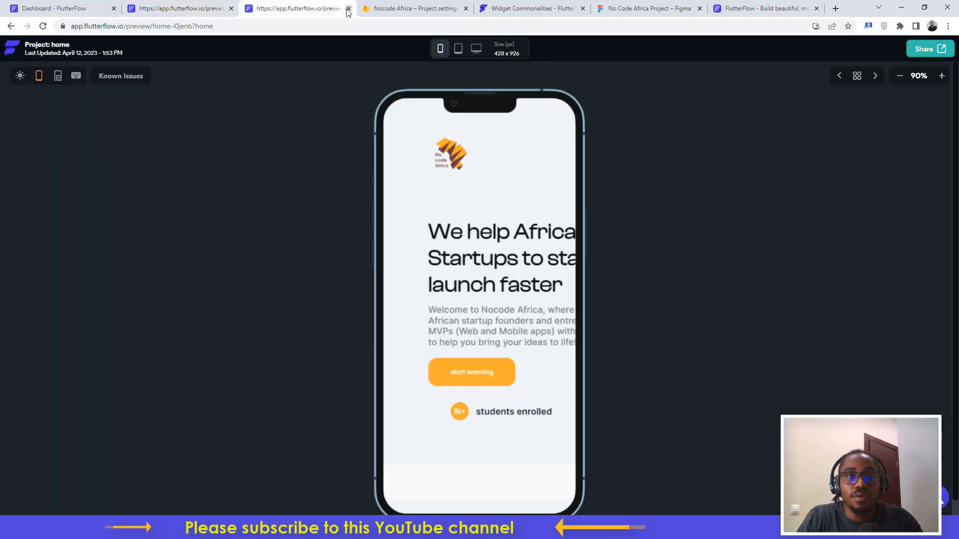
click(349, 8)
click(182, 7)
click(60, 6)
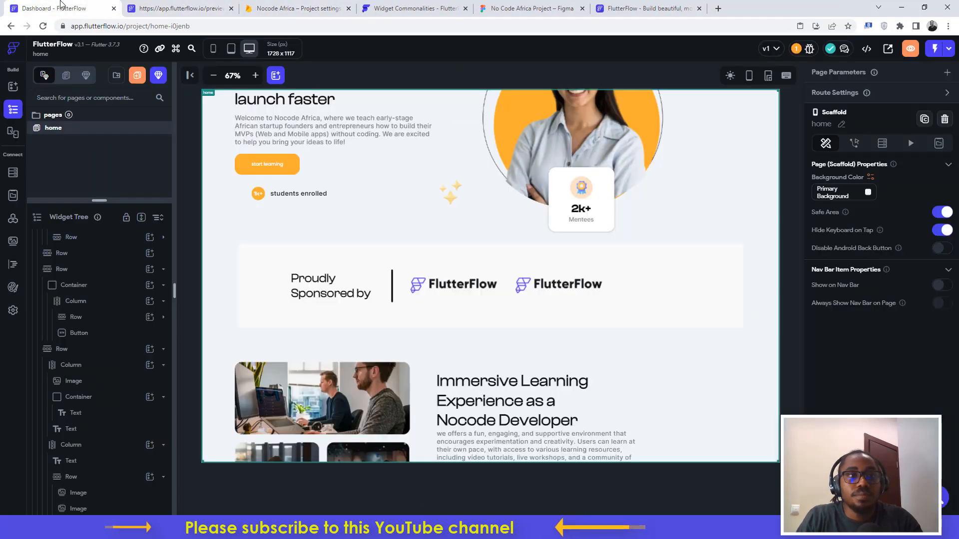
- Examine the Immersive Learning section in FlutterFlow and compare its desktop and mobile layouts in the Figma design
scroll(442, 254, down, 1)
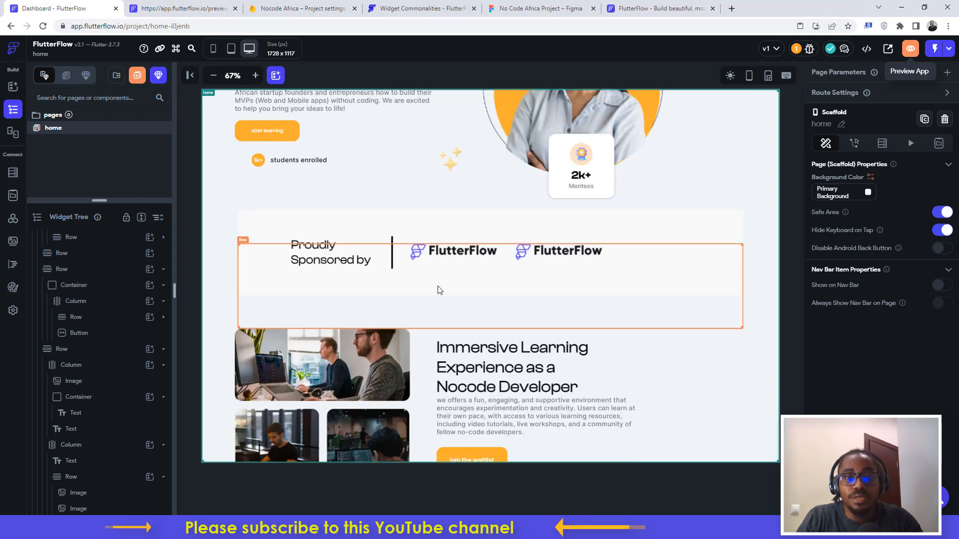
scroll(447, 284, down, 2)
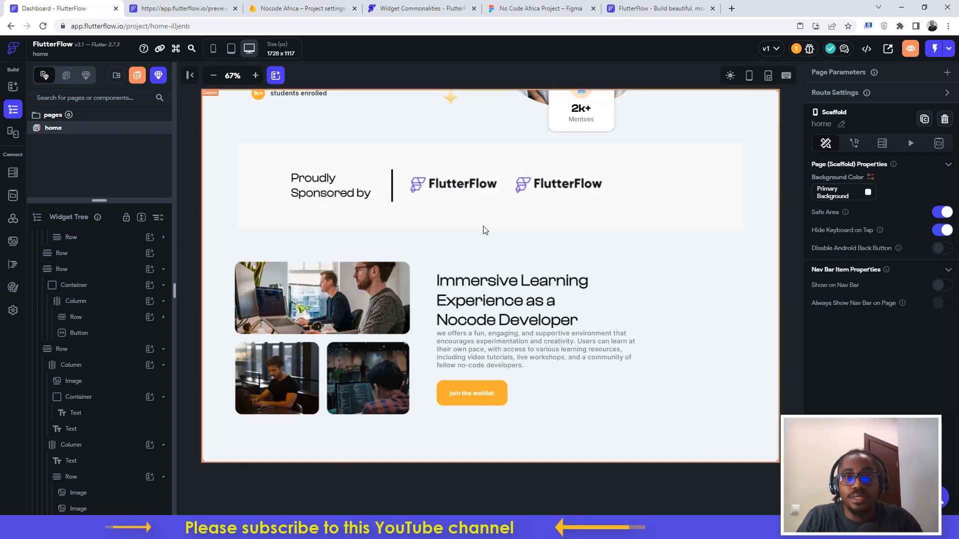
click(511, 5)
scroll(574, 261, down, 1)
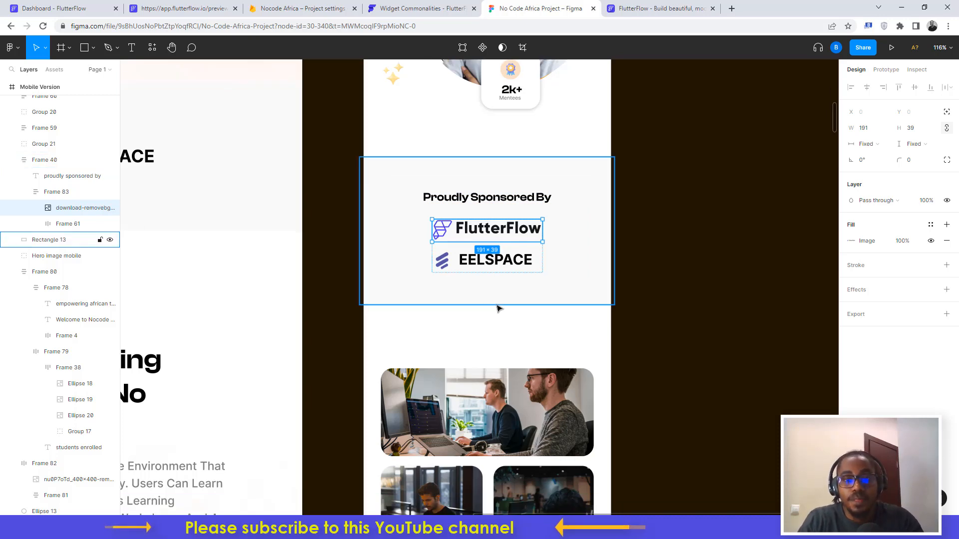
scroll(497, 306, down, 2)
scroll(518, 279, down, 1)
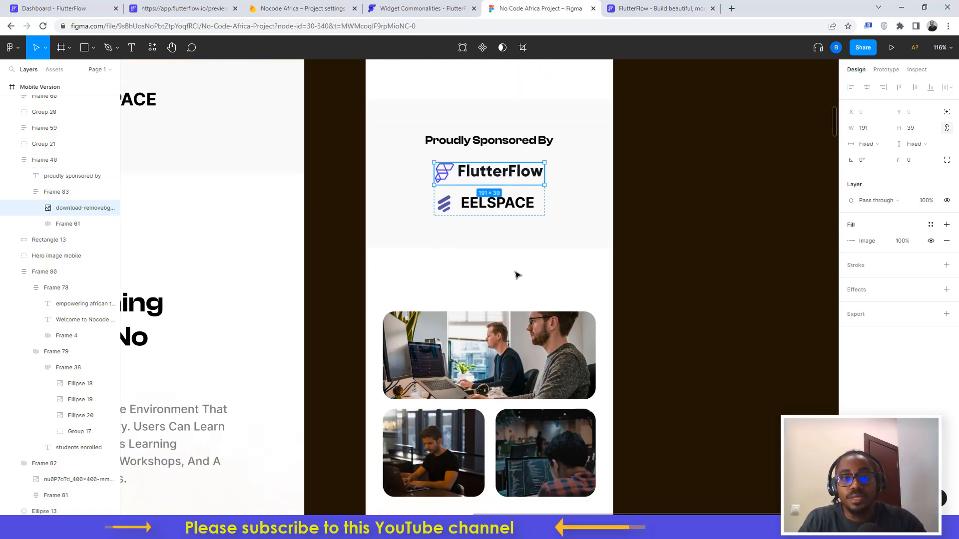
scroll(517, 275, down, 5)
scroll(247, 342, left, 2)
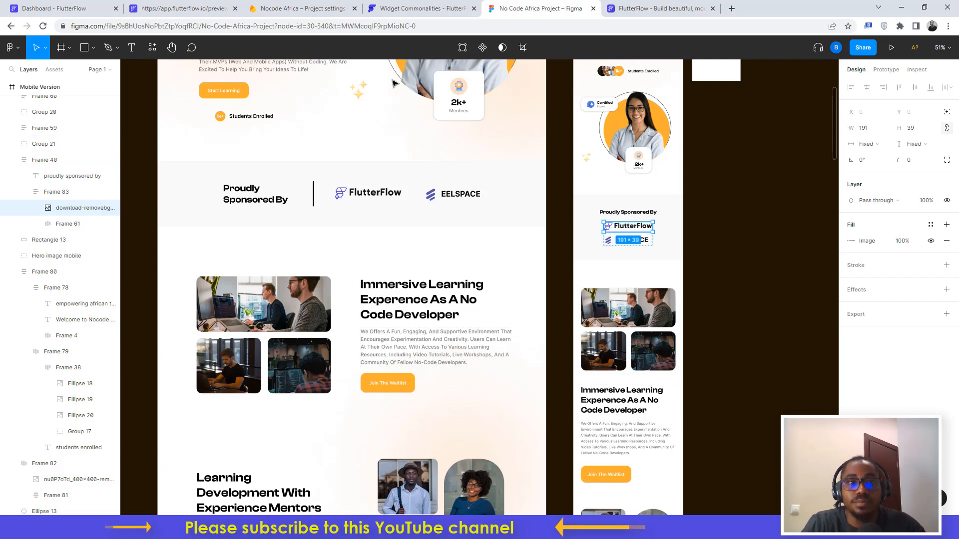
- Duplicate the "Immersive Learning Experience as a Nocode Developer" row on the FlutterFlow home page
click(46, 7)
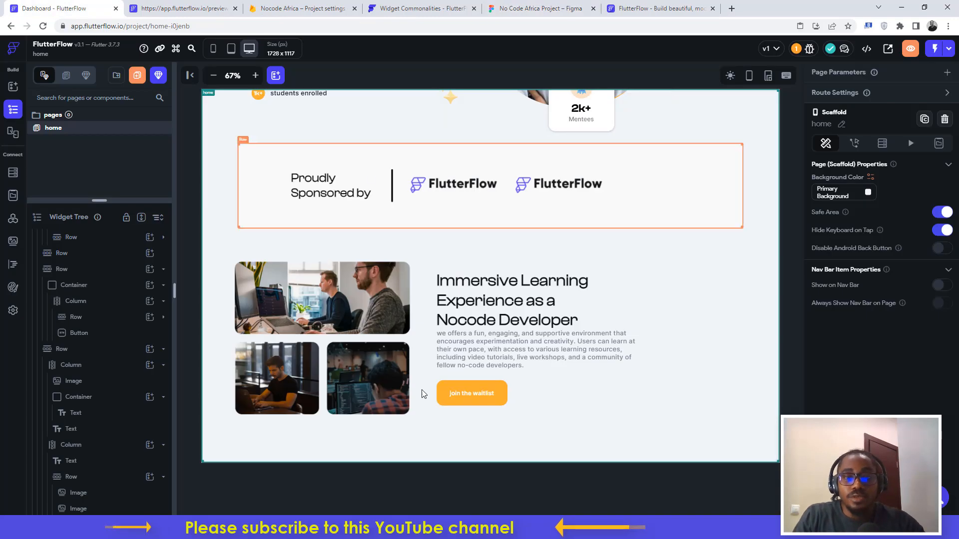
click(704, 369)
scroll(127, 292, up, 5)
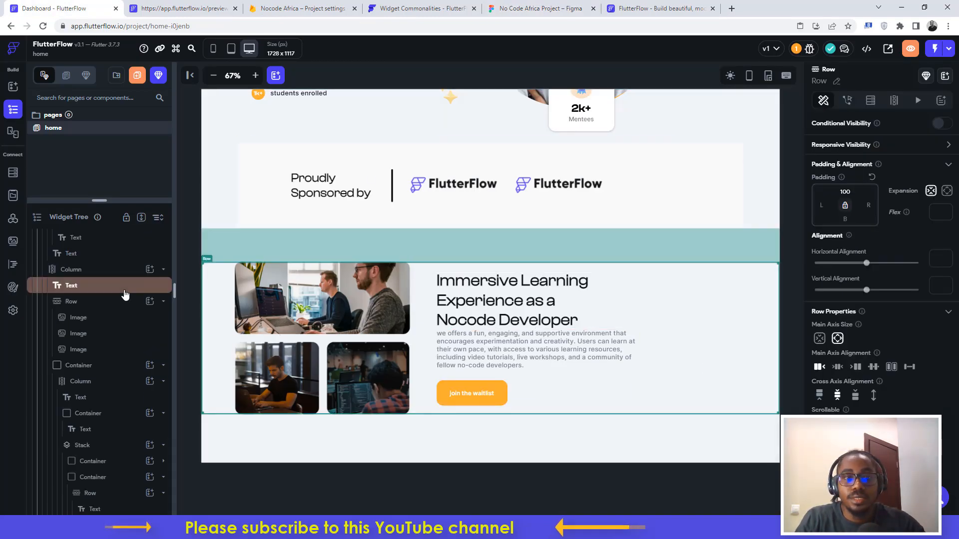
scroll(125, 292, up, 3)
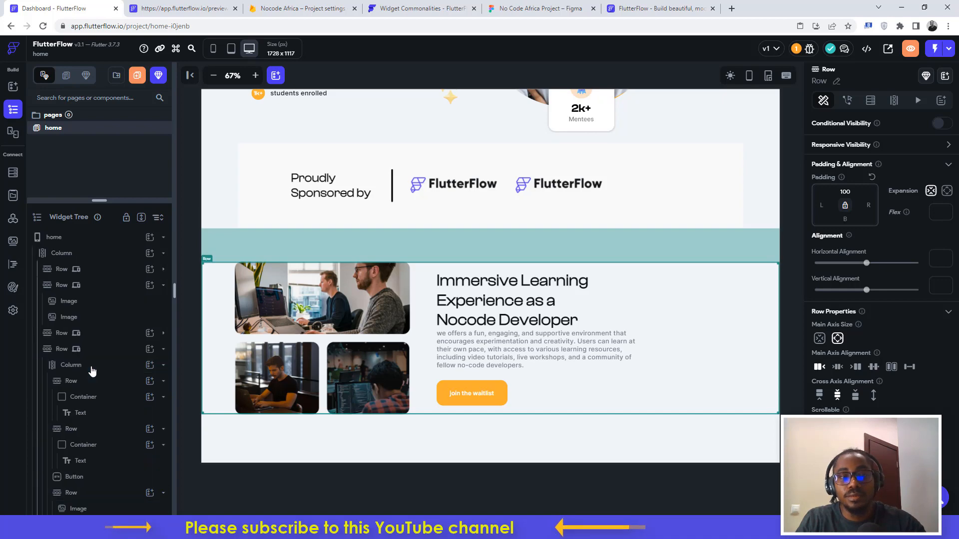
click(91, 370)
click(220, 345)
scroll(361, 320, down, 3)
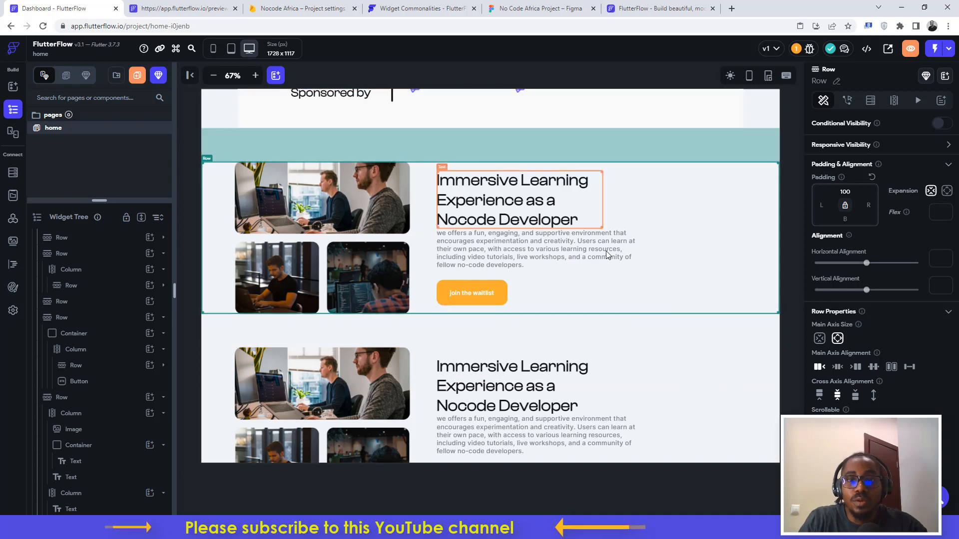
- Hide the original Immersive Learning row on phone and portrait tablet screens
click(949, 146)
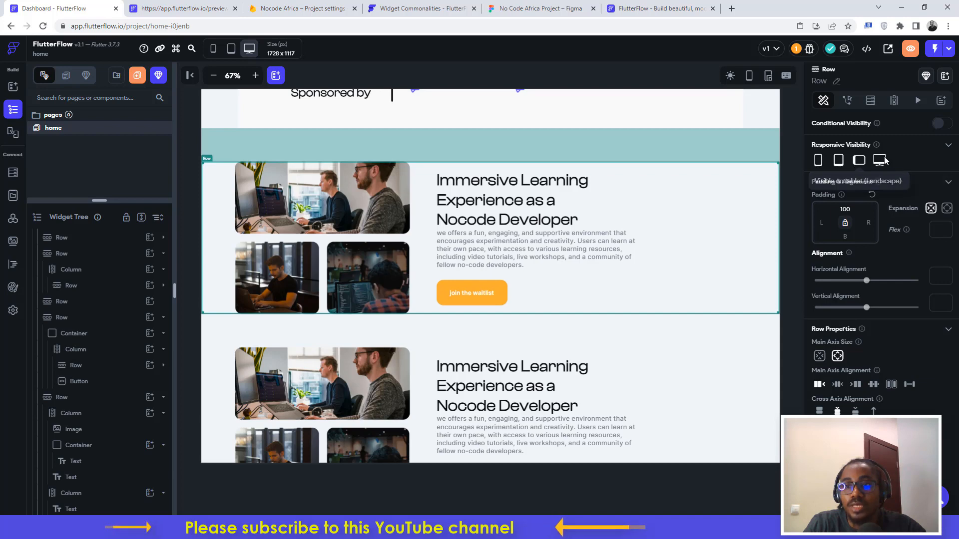
click(838, 160)
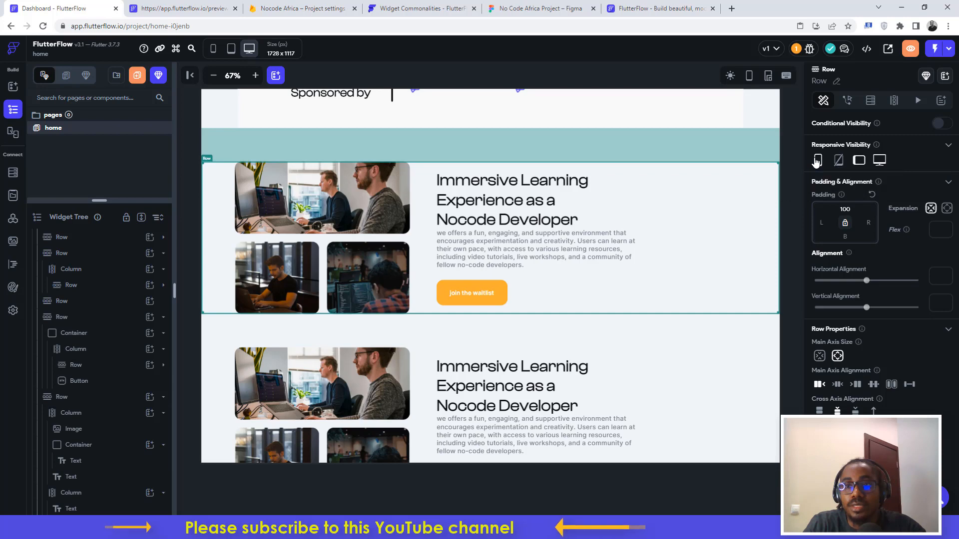
click(818, 160)
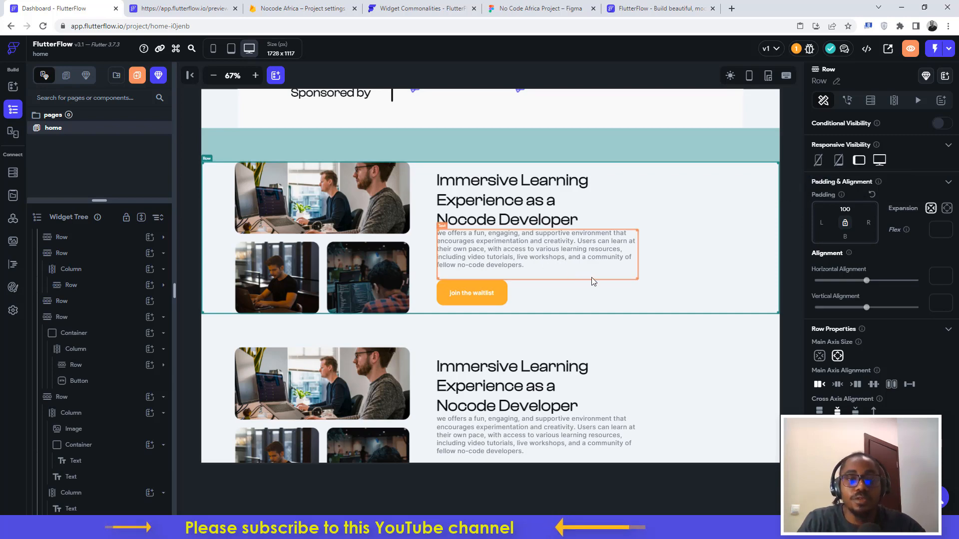
- Duplicate the copied Immersive Learning row once more to get a second copy below it
click(217, 378)
scroll(357, 354, down, 1)
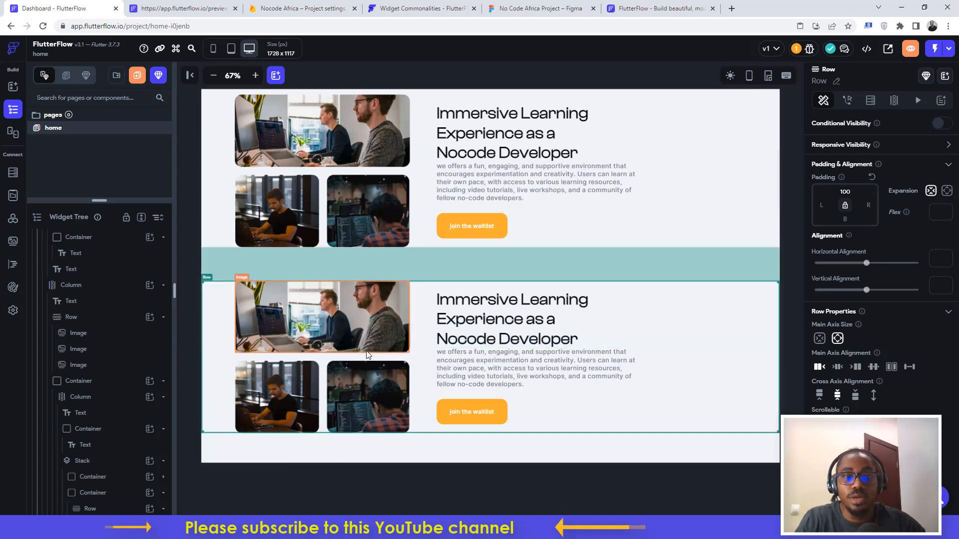
scroll(387, 341, down, 1)
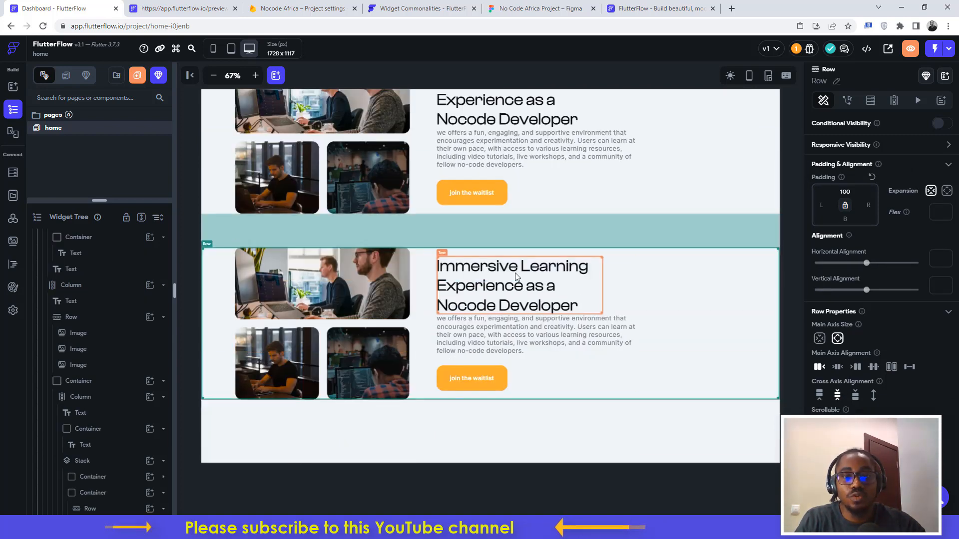
click(216, 309)
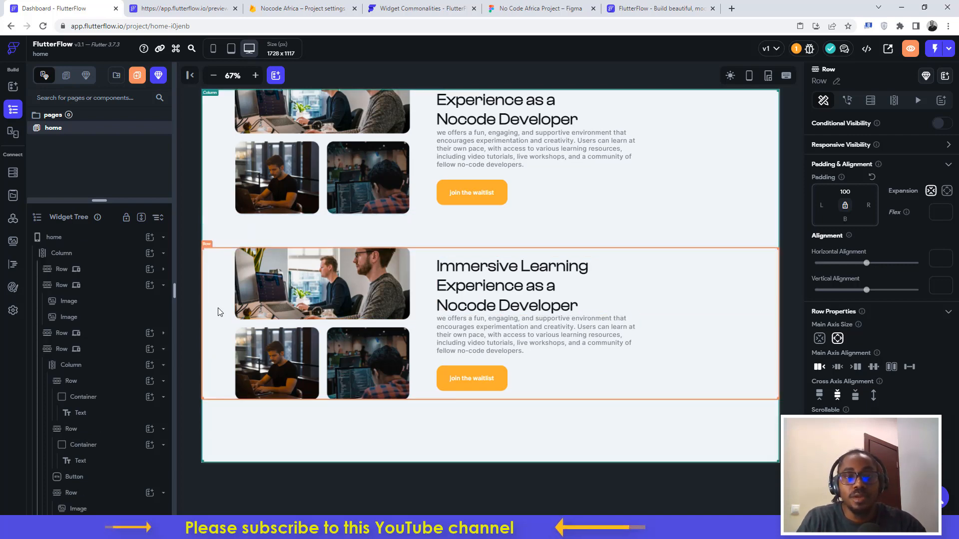
click(217, 311)
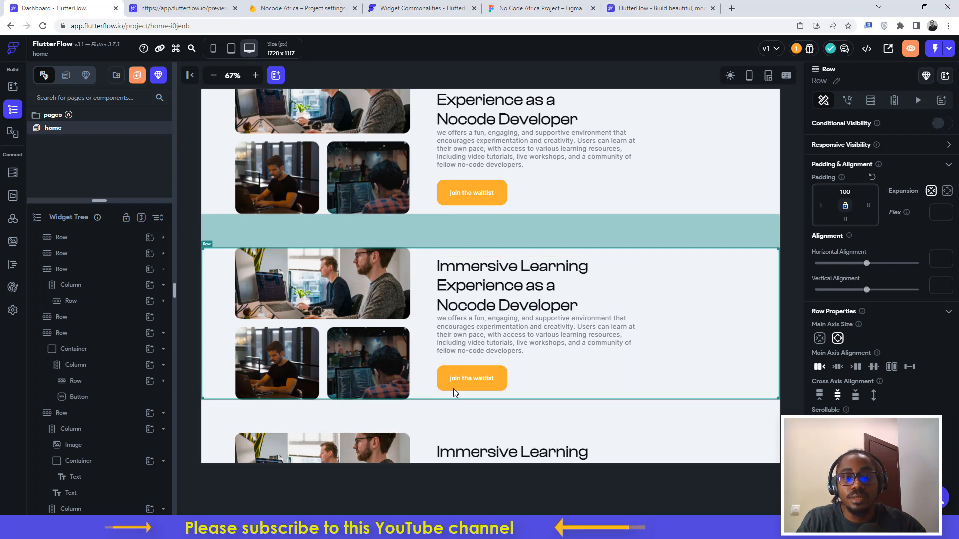
- Delete the text column from the first copied Immersive Learning row and the image column from the second copy
click(540, 386)
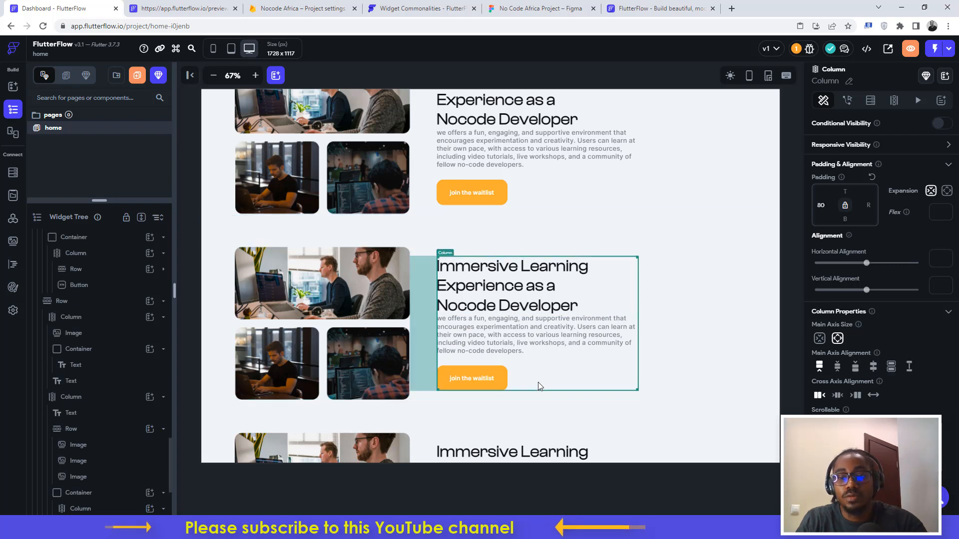
key(Delete)
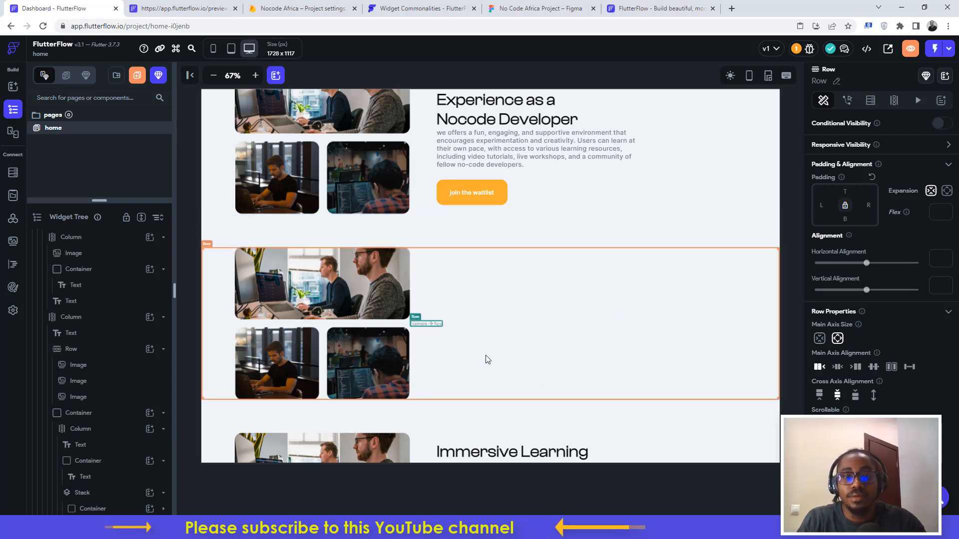
scroll(485, 350, down, 2)
scroll(489, 341, down, 2)
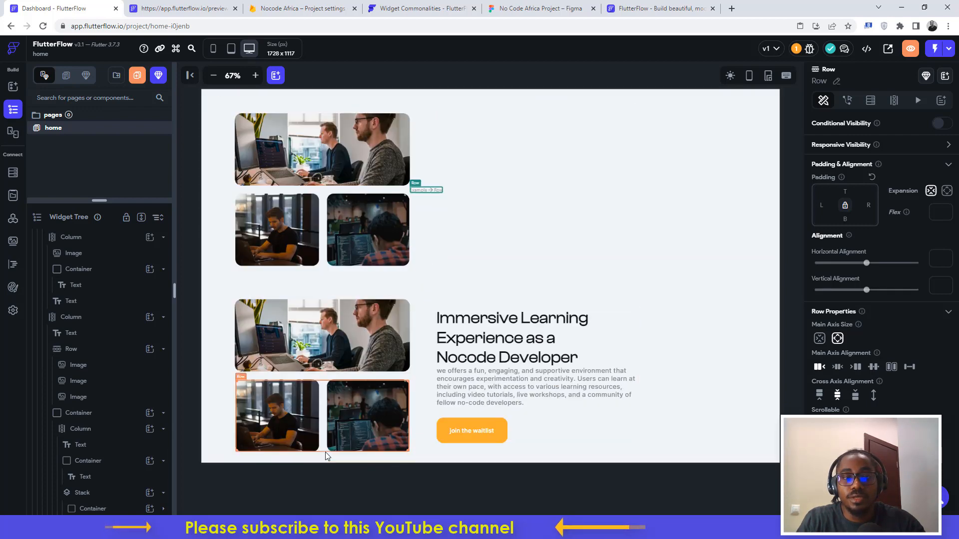
click(244, 373)
key(Delete)
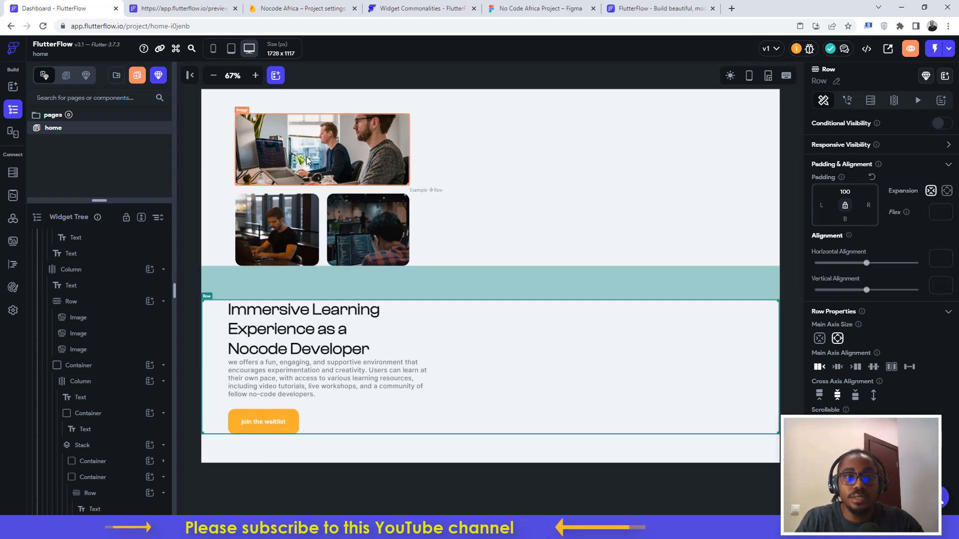
- Check the large Immersive Learning image's size in the Figma mobile design and set the FlutterFlow image to 368 by 152 px
click(327, 144)
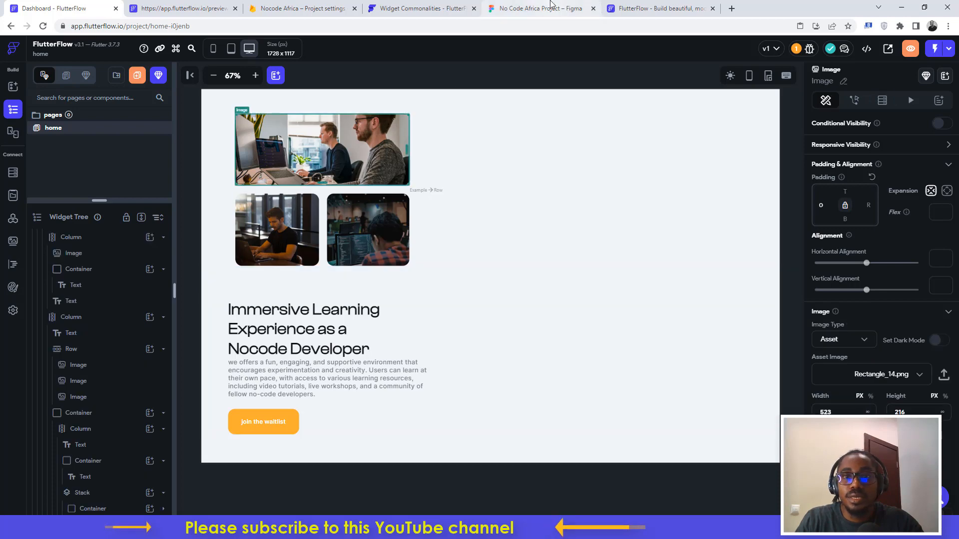
click(538, 8)
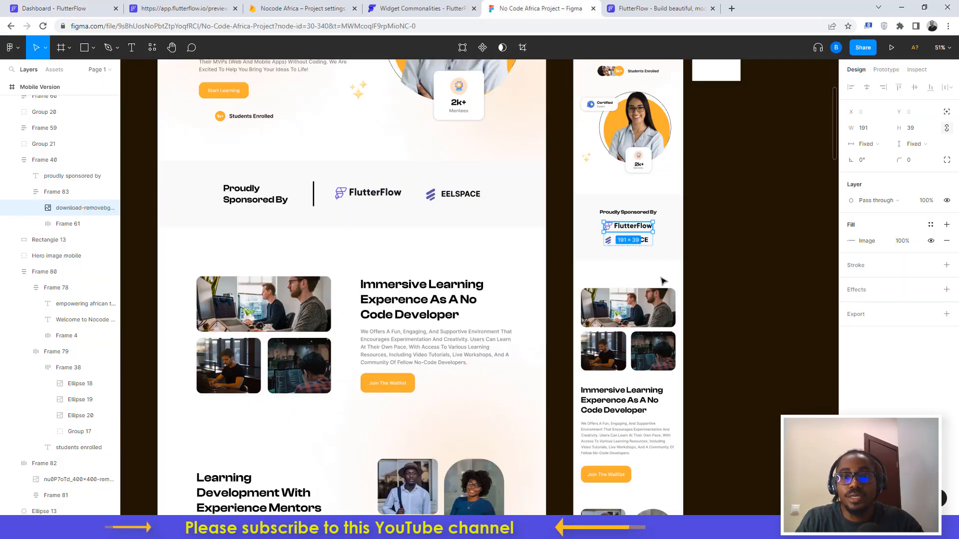
scroll(651, 274, up, 5)
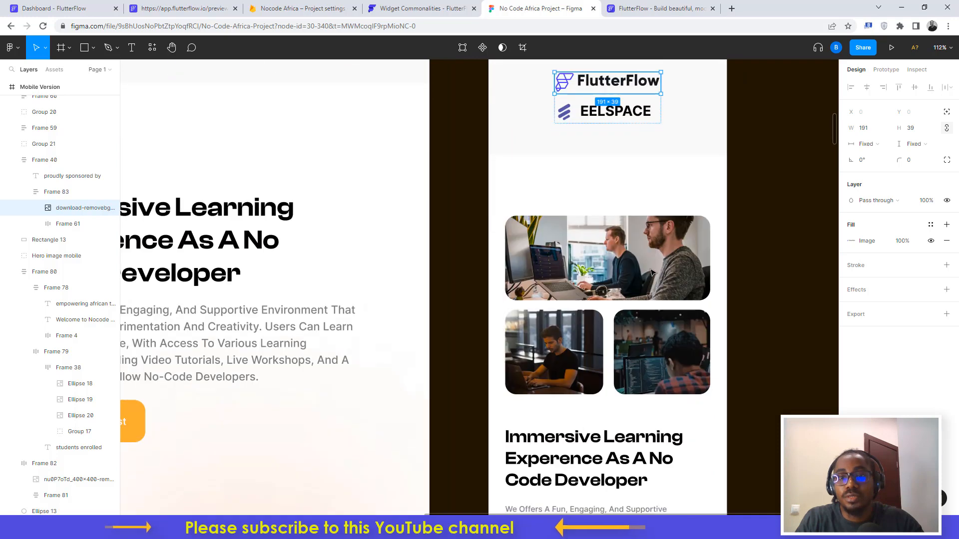
scroll(516, 247, up, 3)
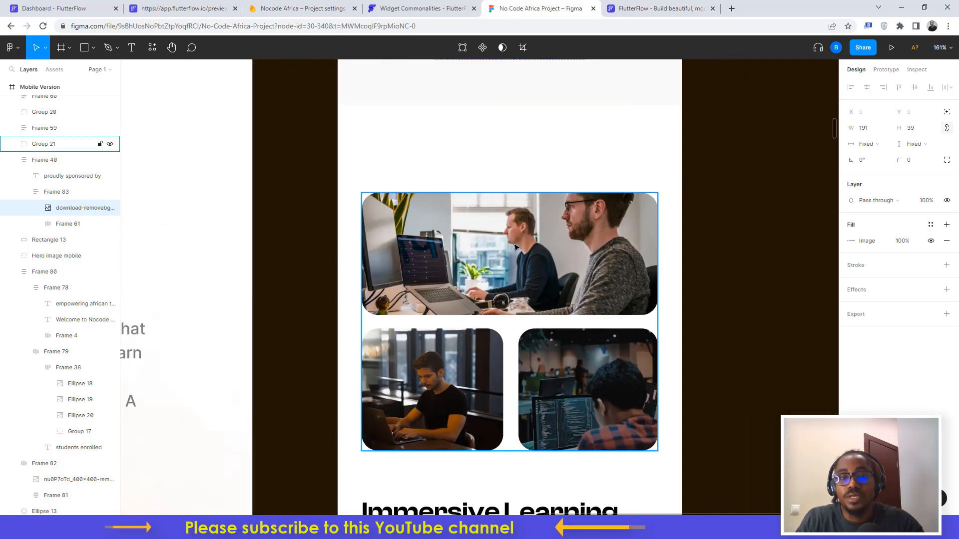
click(510, 246)
double_click(510, 246)
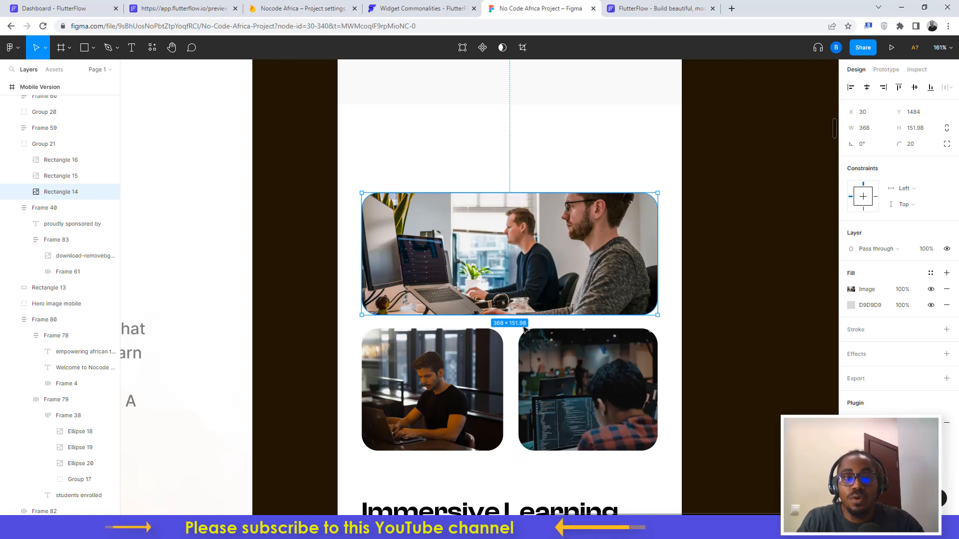
click(73, 5)
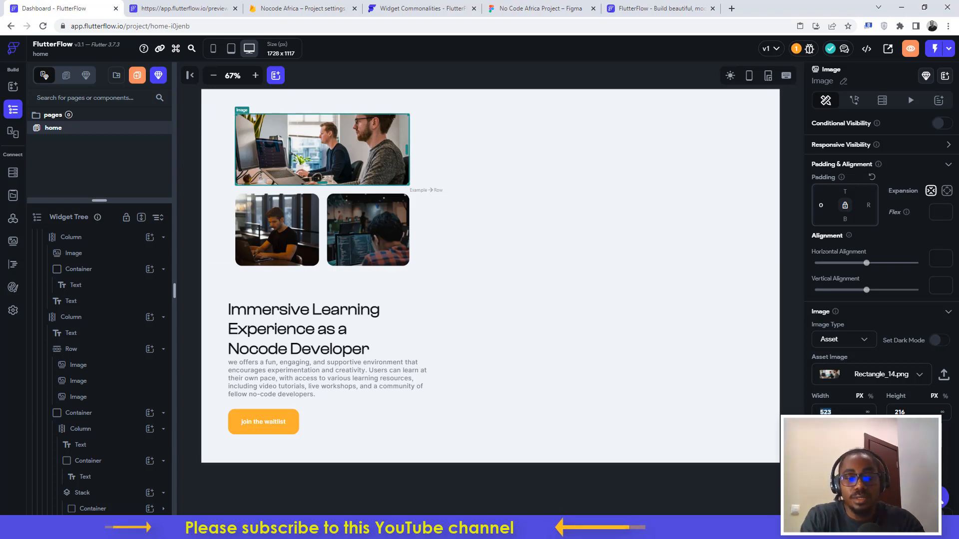
text(3)
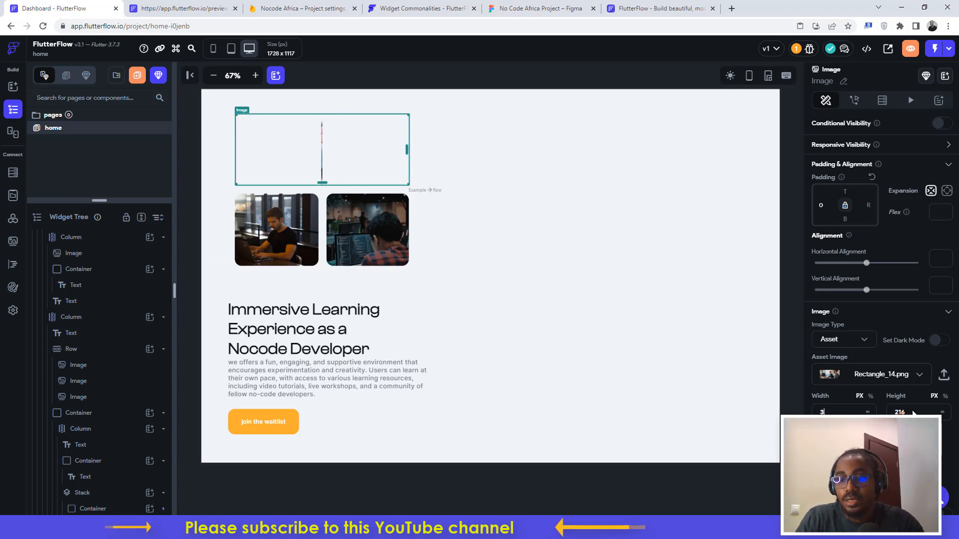
text(68)
key(Tab)
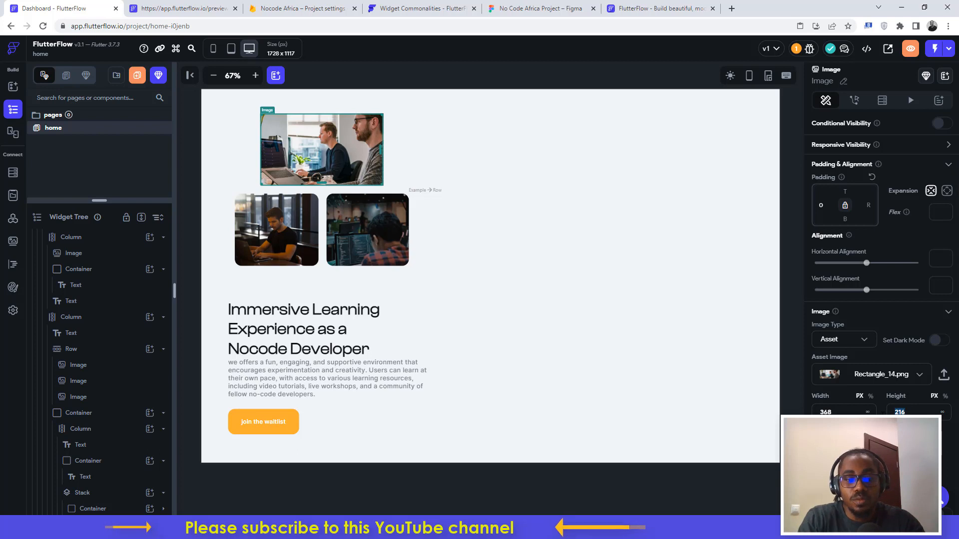
text(152)
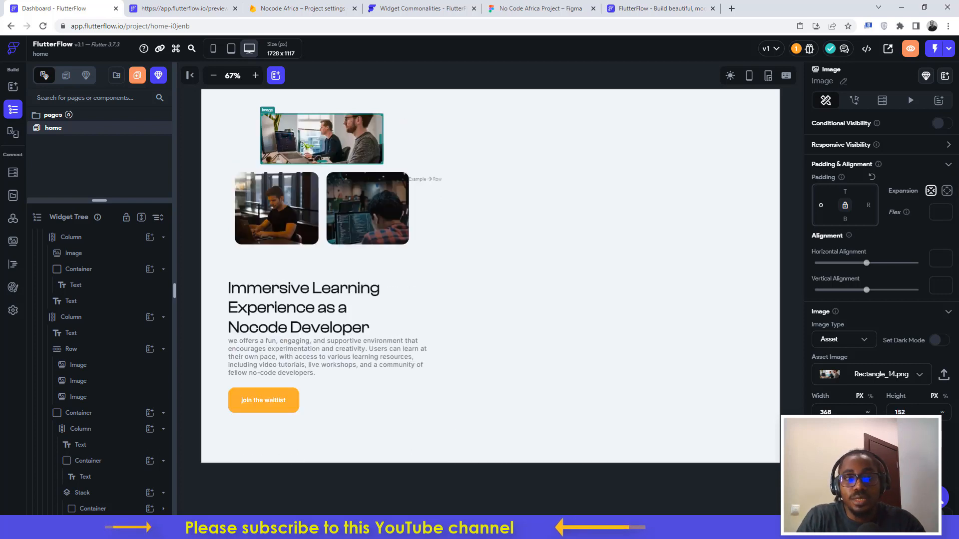
- Check the lower-left image's size in Figma and set the matching FlutterFlow image, Rectangle_15.png, to 176 by 152 px
click(265, 219)
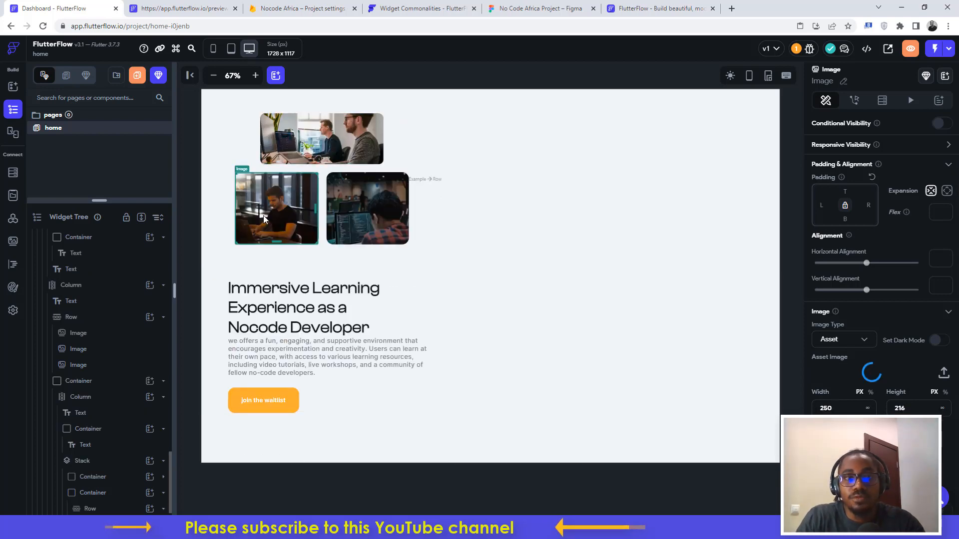
click(515, 8)
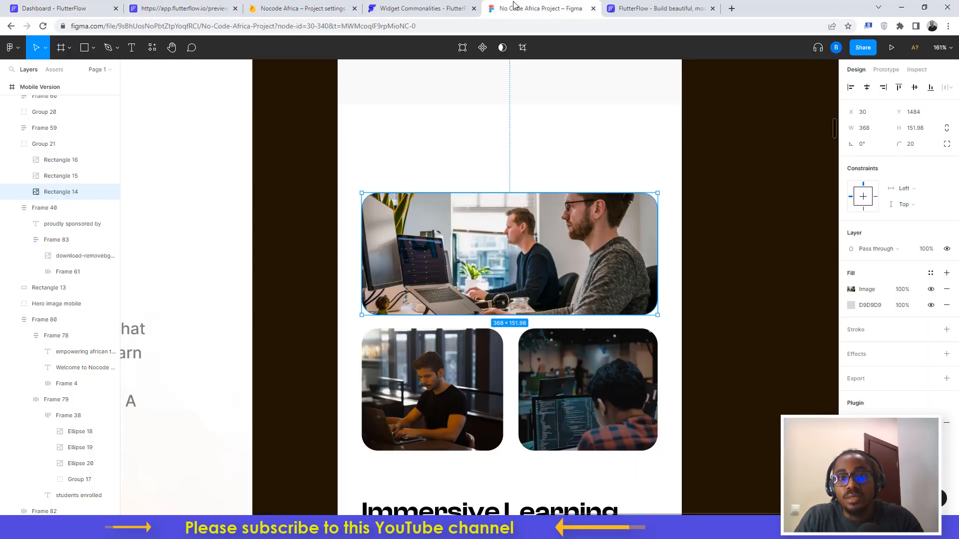
click(428, 339)
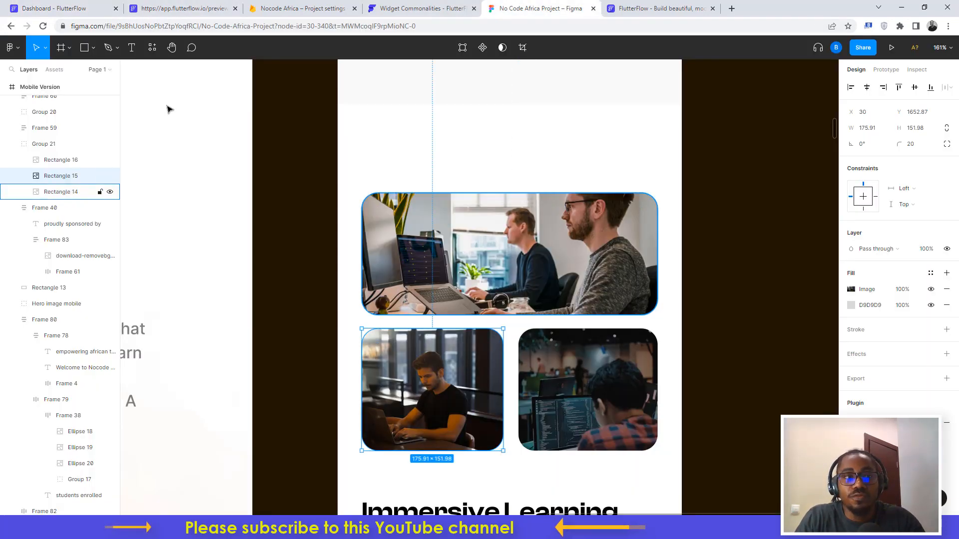
click(70, 8)
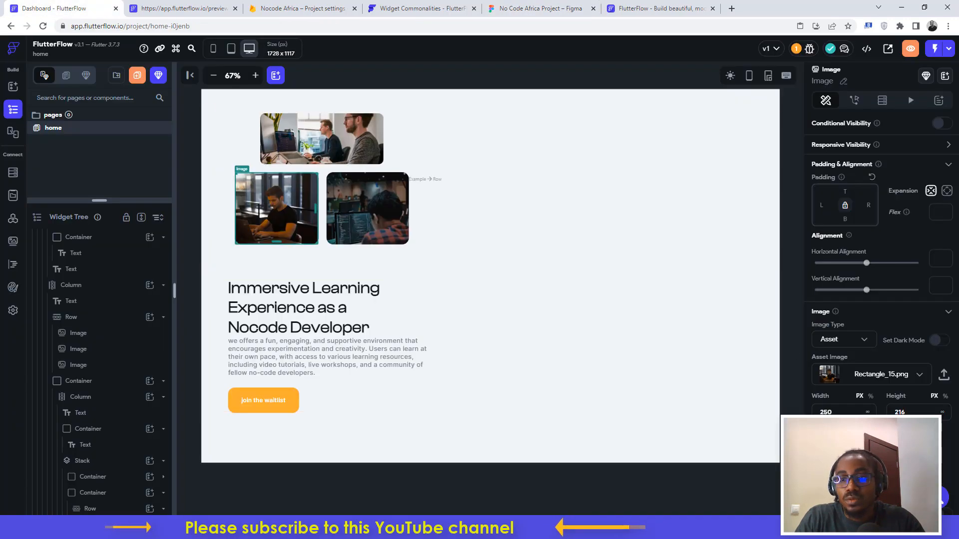
click(826, 412)
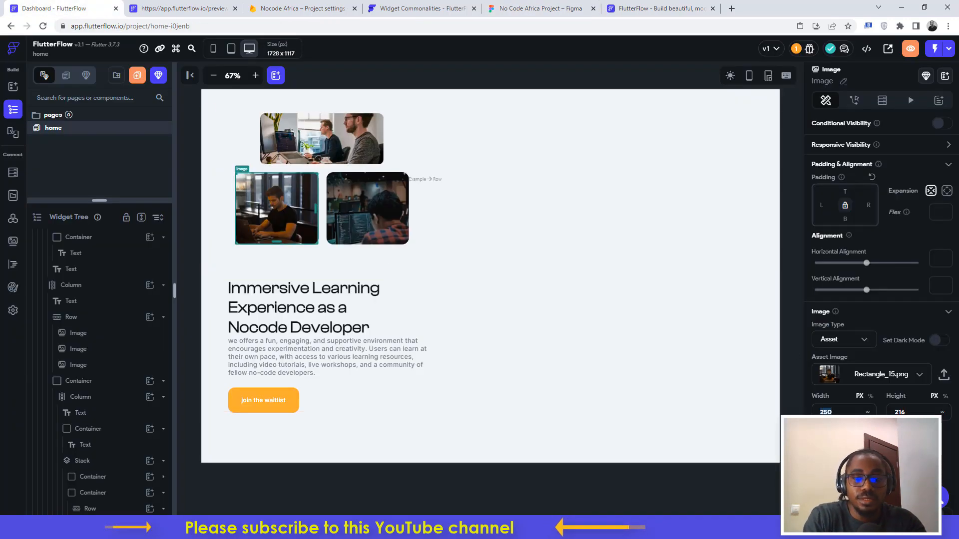
text(176)
key(Tab)
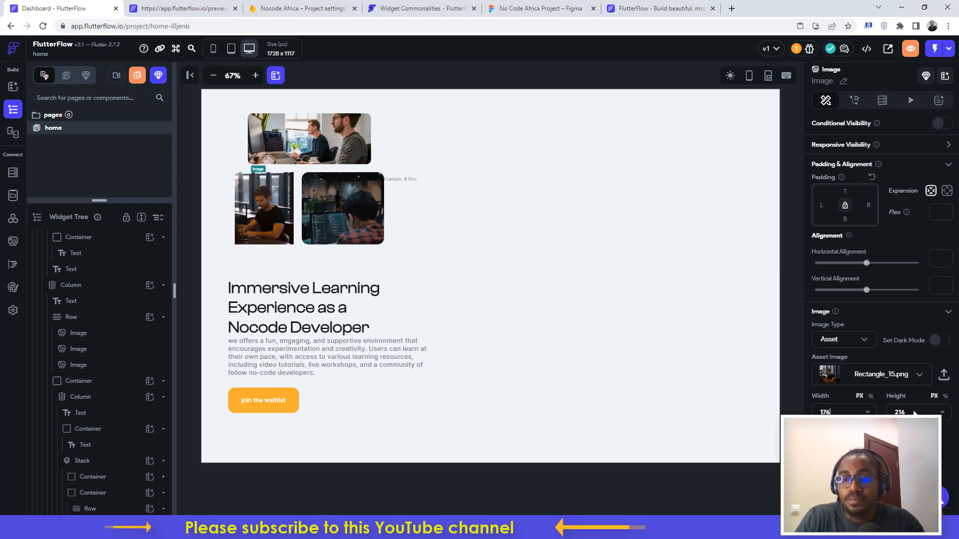
key(BackSpace)
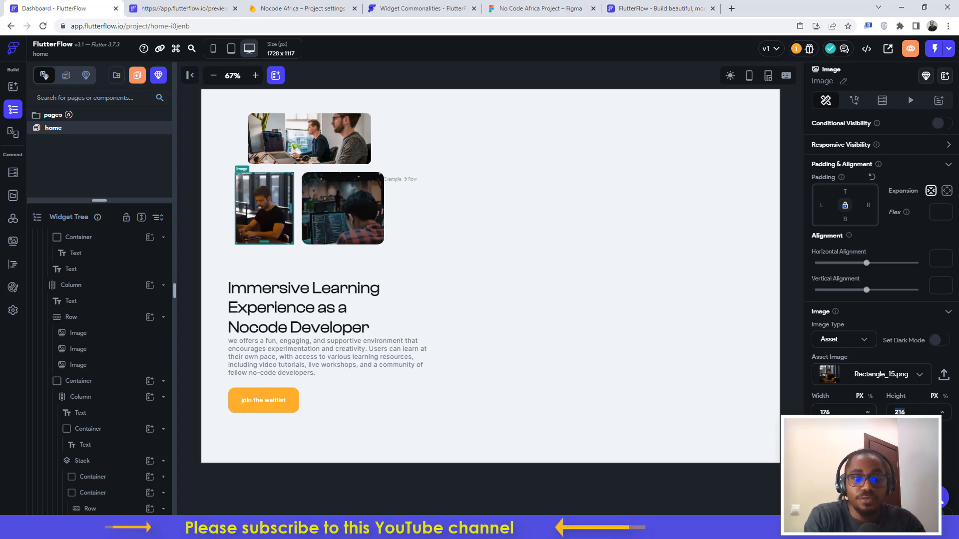
text(152)
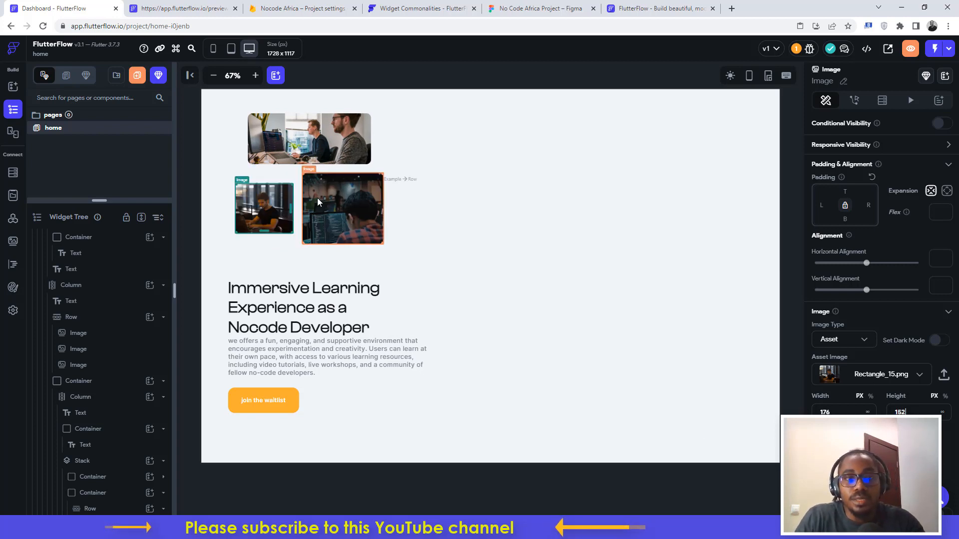
- Check the lower-right image's size in Figma and set the matching FlutterFlow image, Rectangle_16.png, to 173 by 152 px
click(532, 8)
click(556, 406)
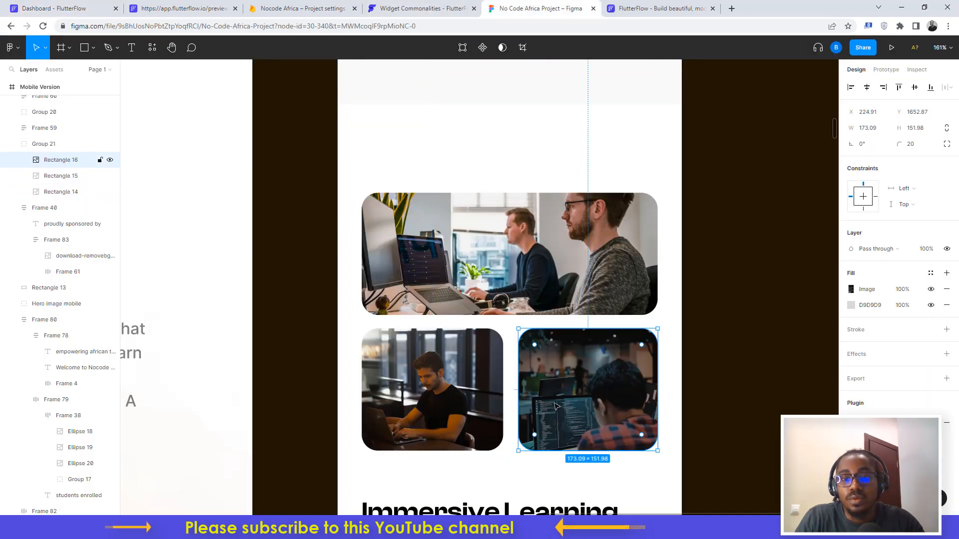
click(55, 8)
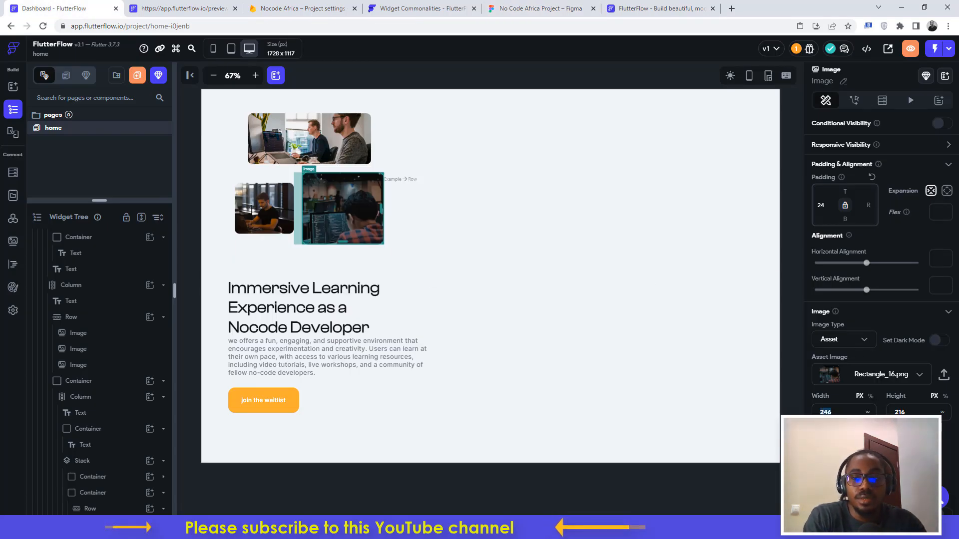
text(173)
key(Tab)
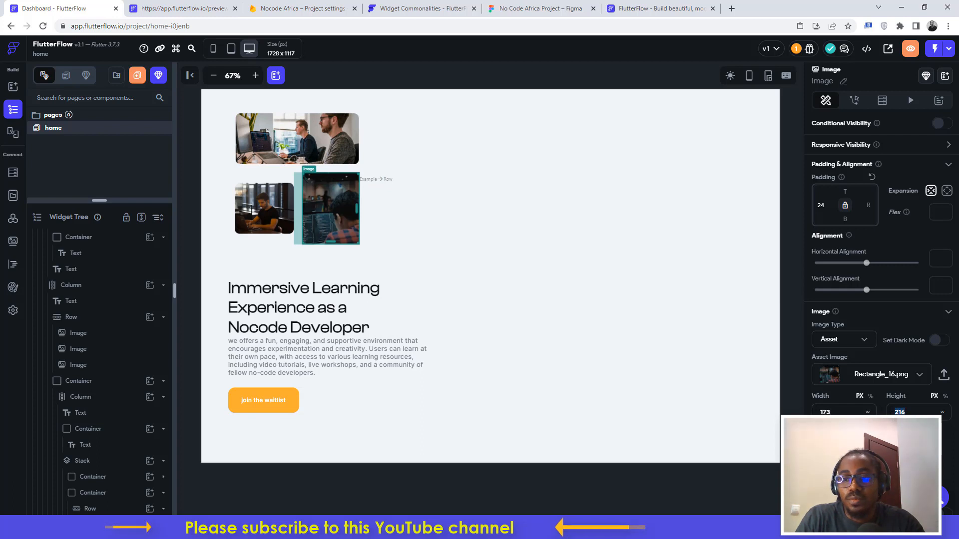
text(1)
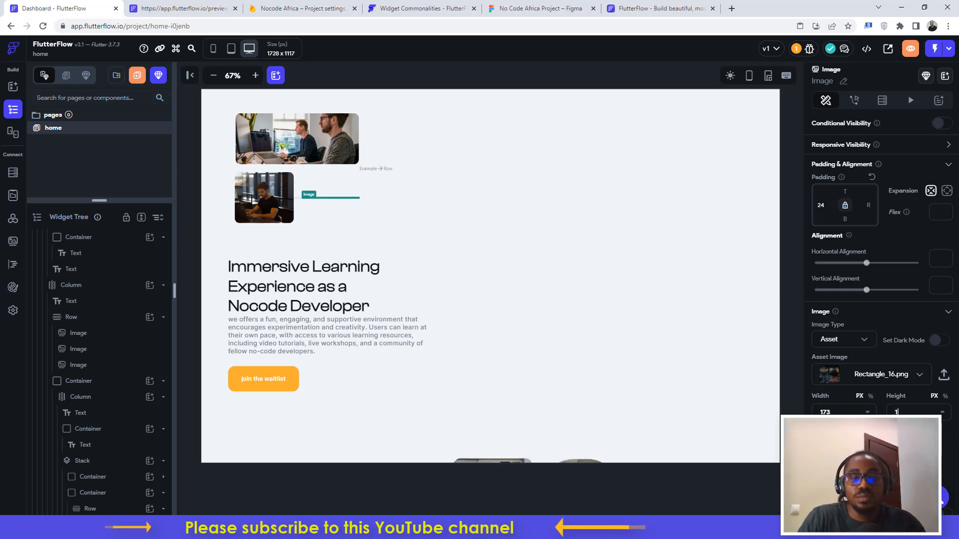
text(52)
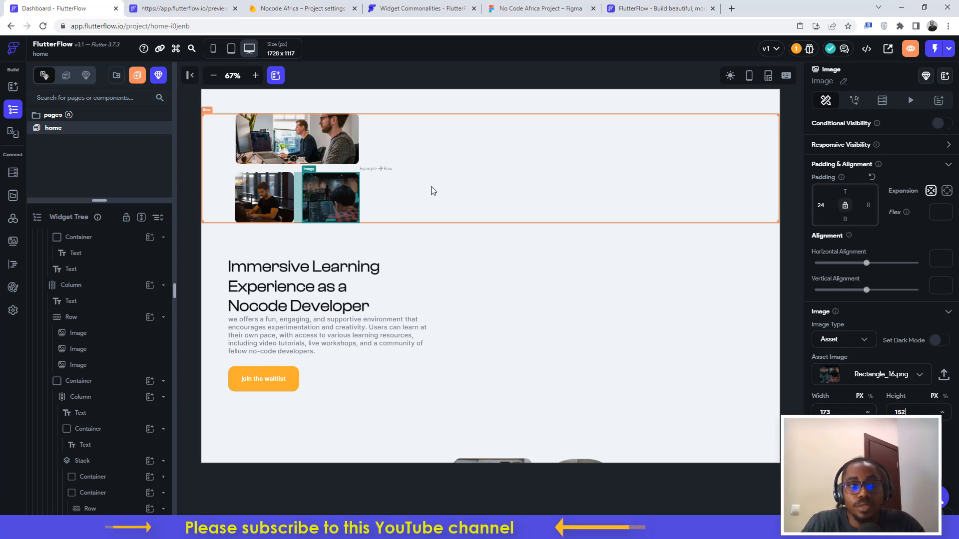
- Check the side margins in the Figma mobile design and set the image column's left and right padding to 16
click(244, 131)
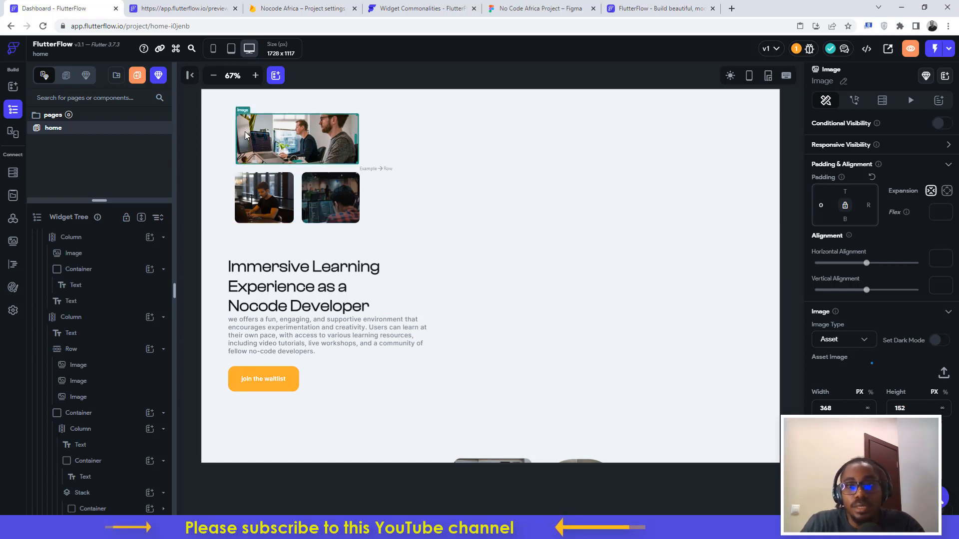
click(236, 167)
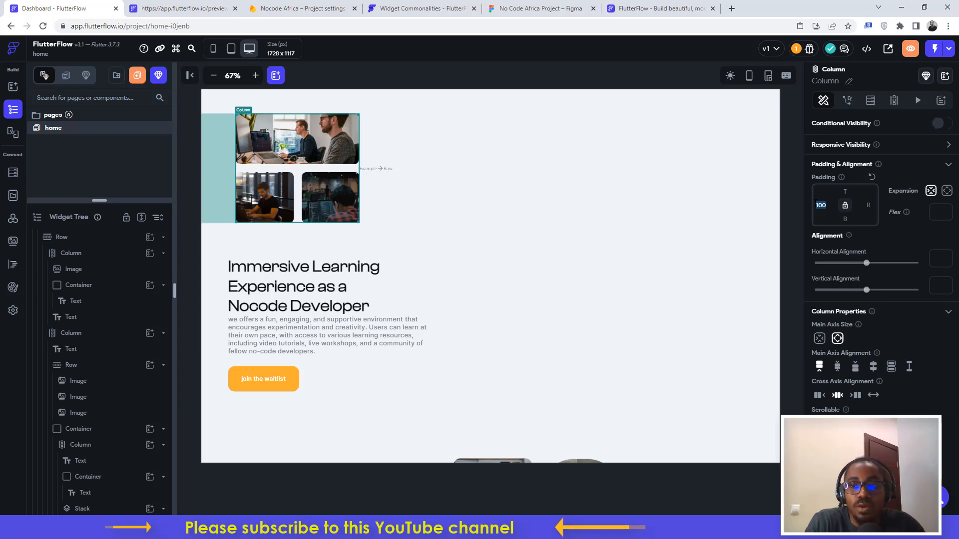
text(0)
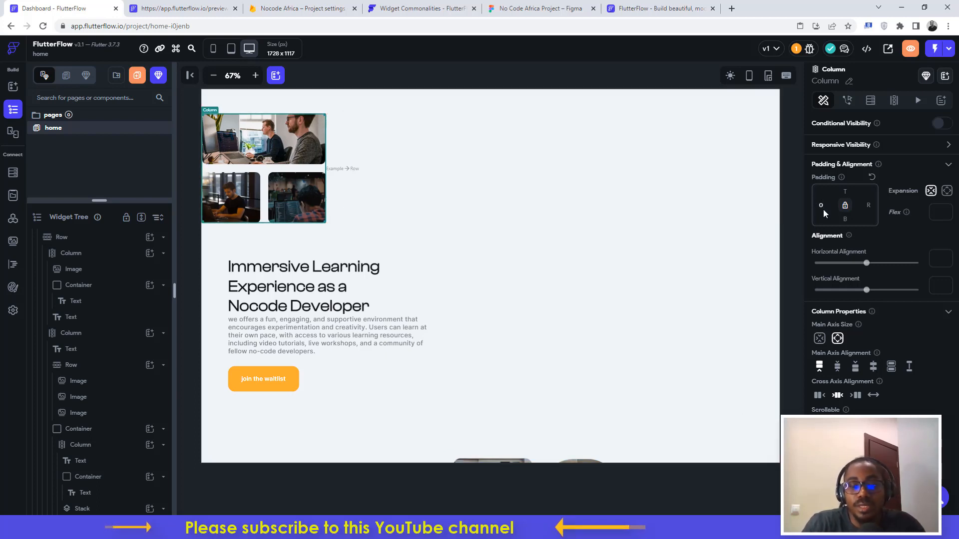
text(1)
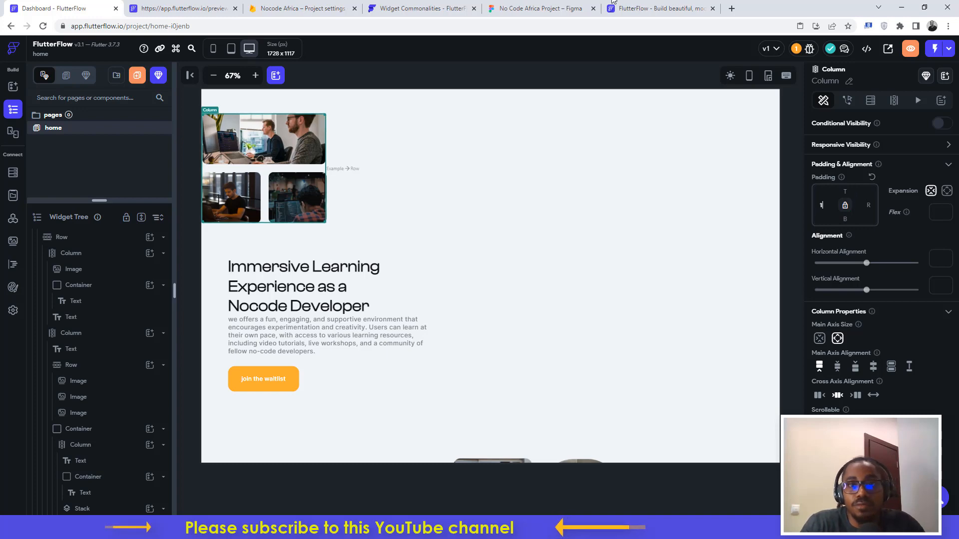
click(537, 8)
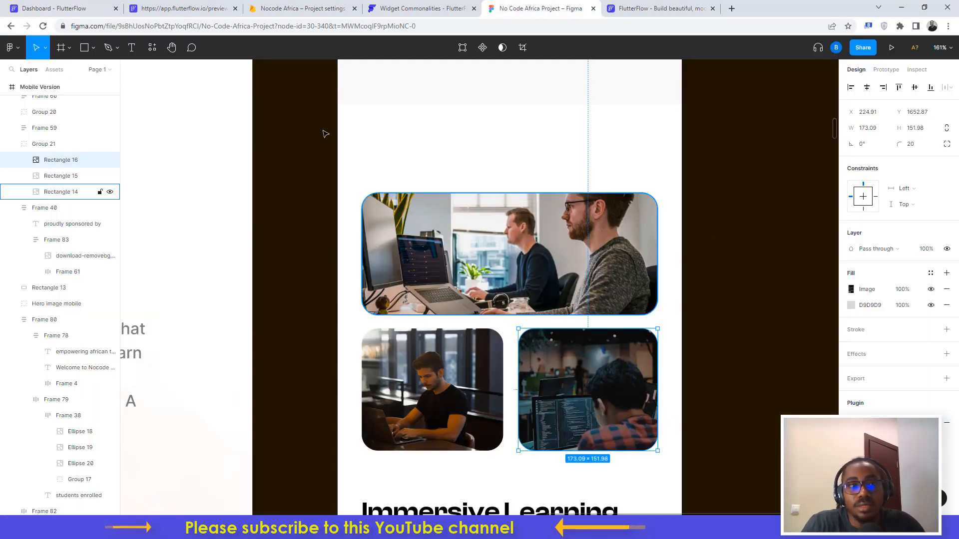
click(70, 8)
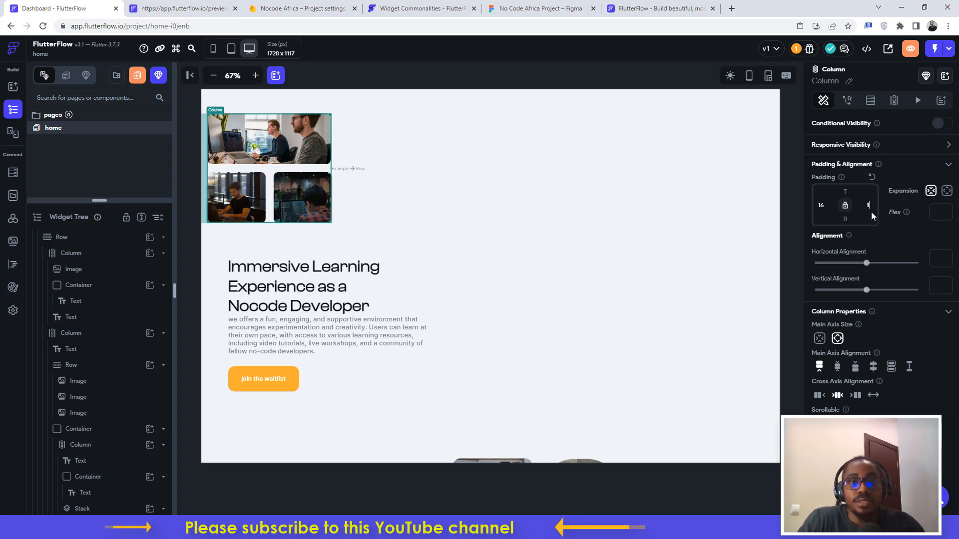
text(6)
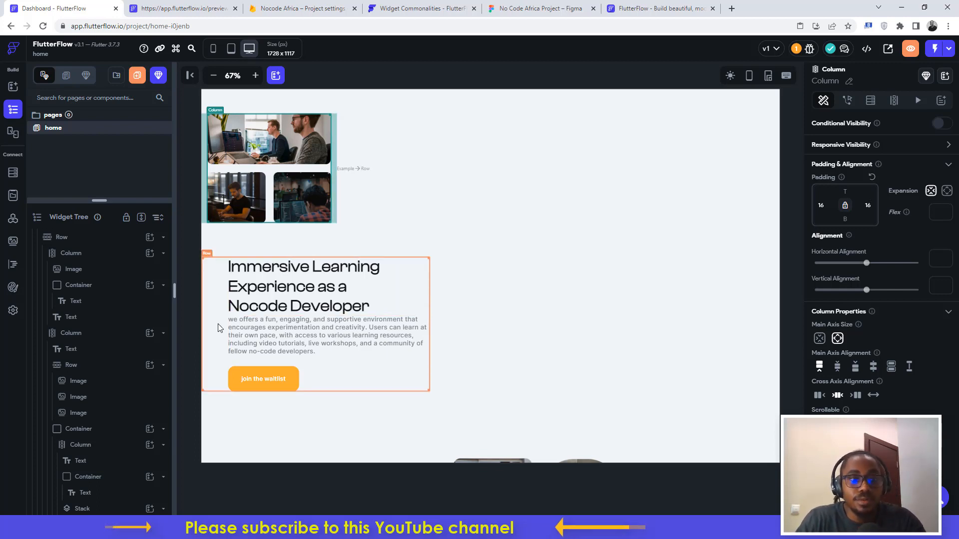
- Set the left padding of the Immersive Learning text column to 16
click(304, 382)
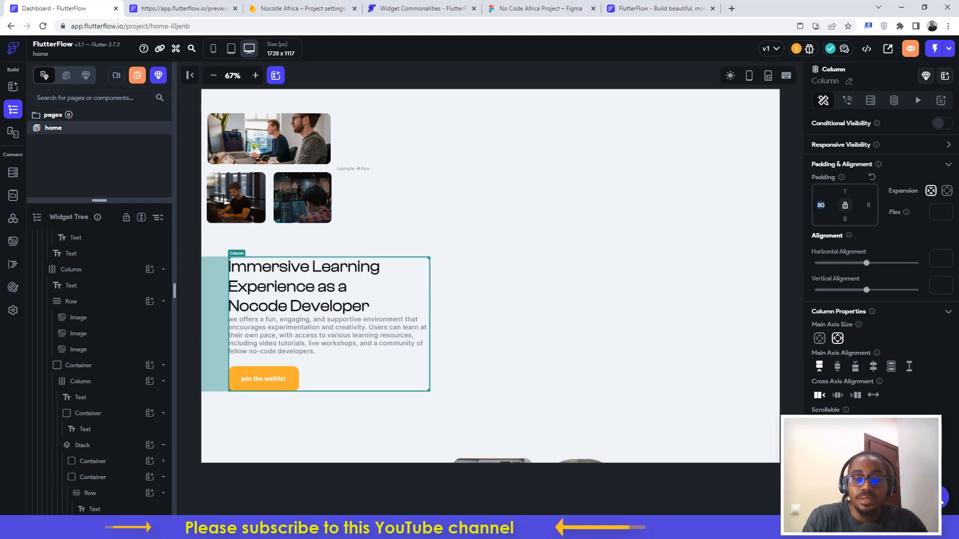
key(BackSpace)
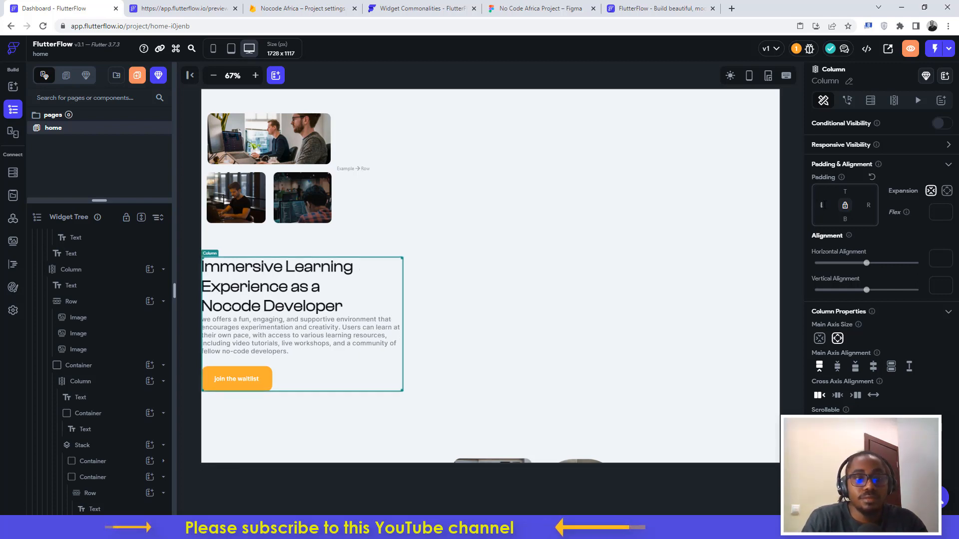
text(16)
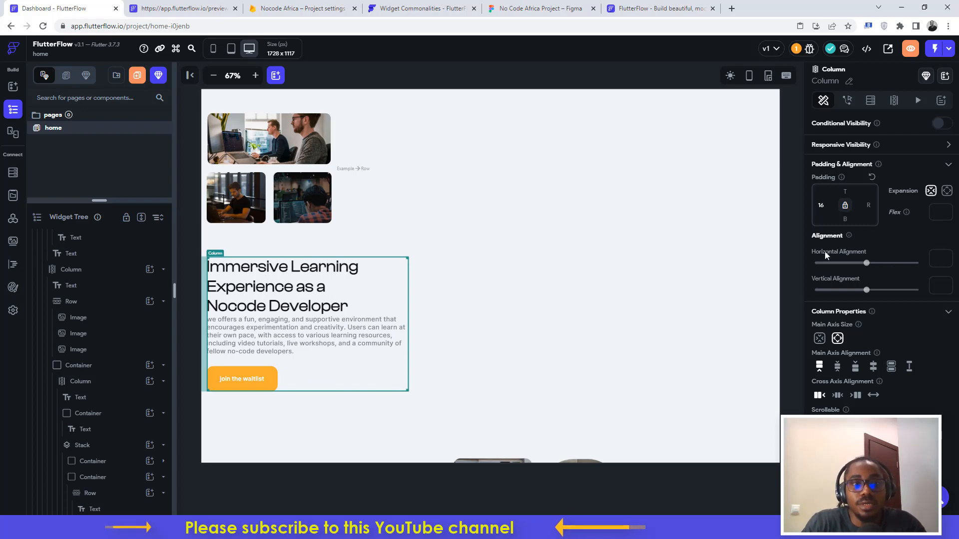
- Check the Immersive Learning heading's size in Figma and set its FlutterFlow container to 368 by 114 px
click(534, 4)
scroll(506, 255, down, 4)
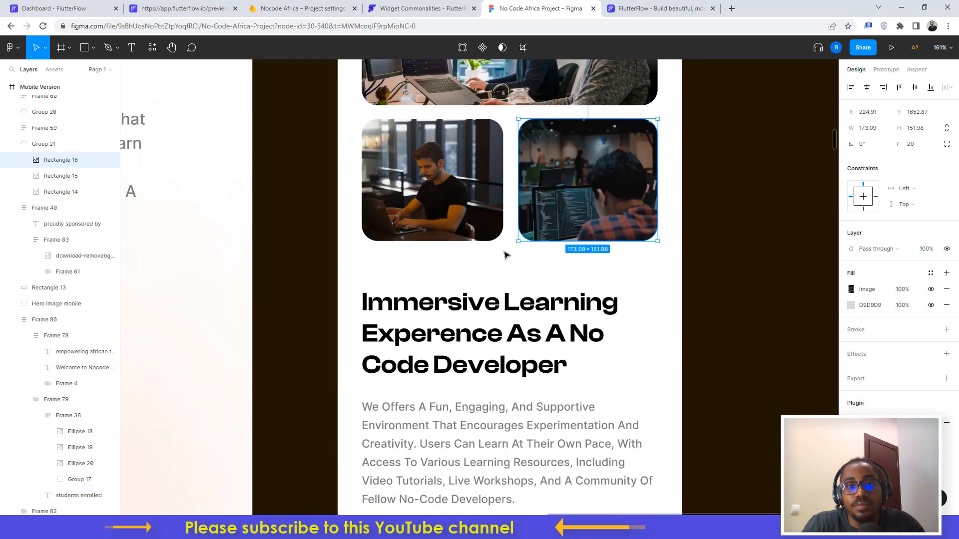
click(418, 308)
click(419, 308)
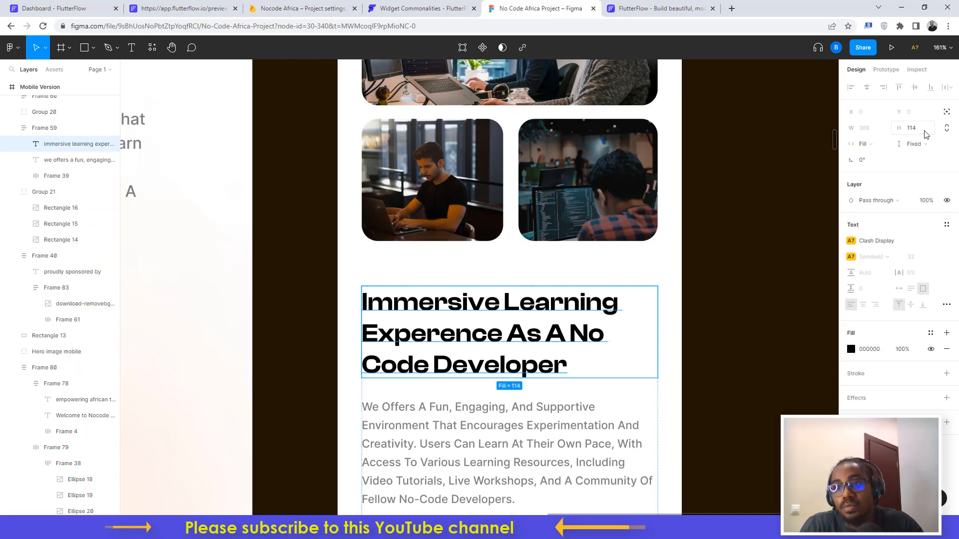
click(75, 8)
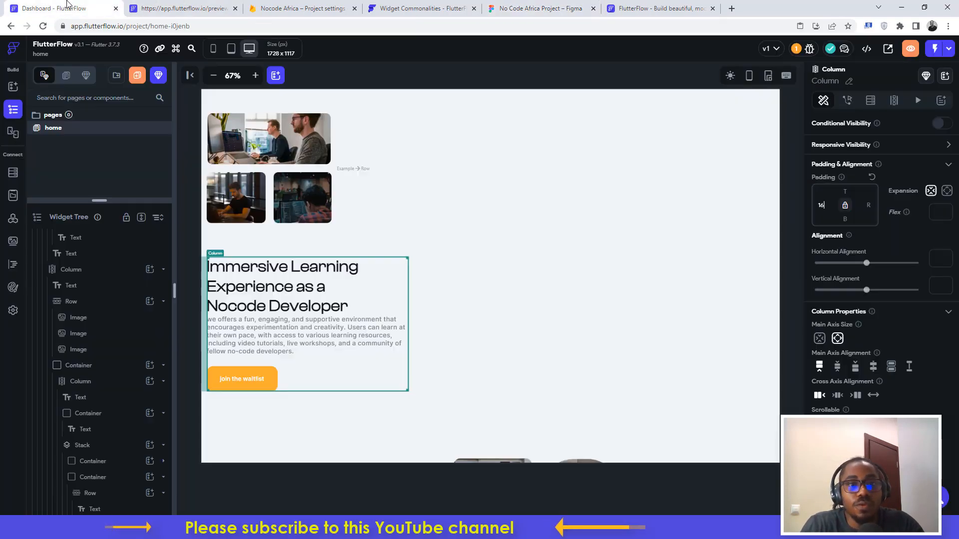
click(307, 290)
scroll(114, 273, down, 5)
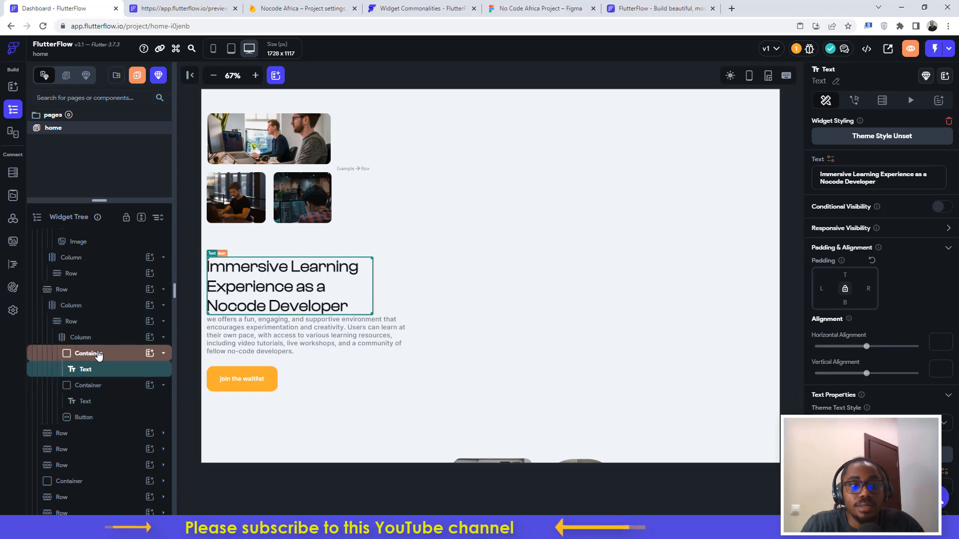
click(98, 354)
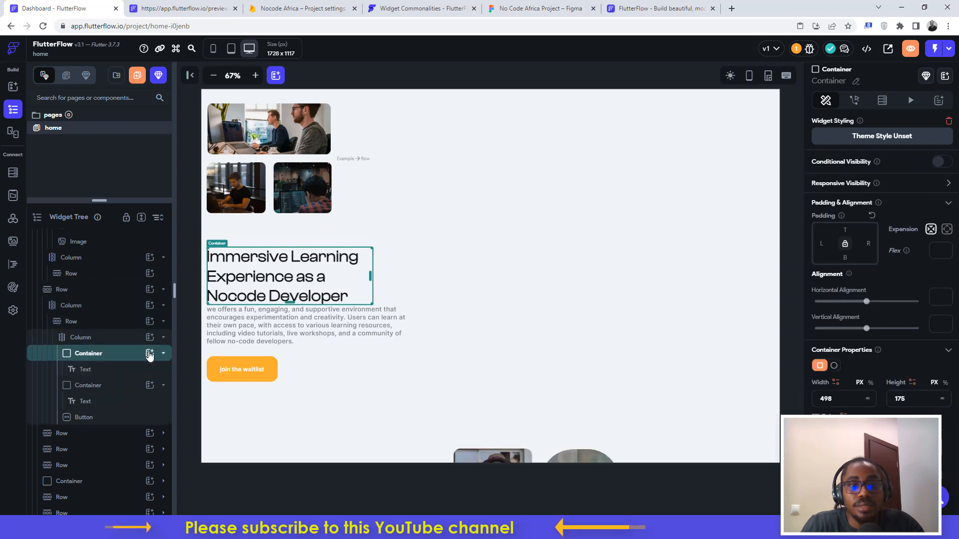
double_click(840, 399)
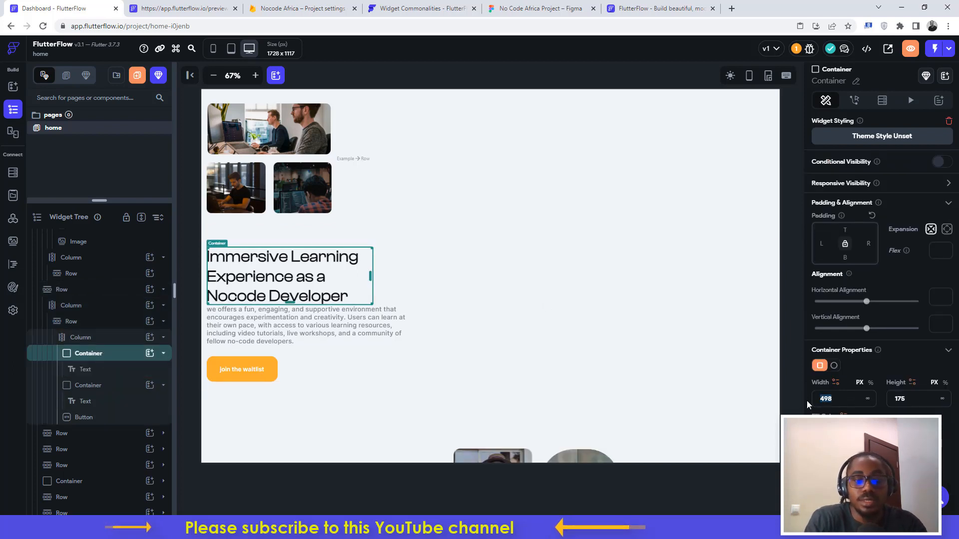
text(368)
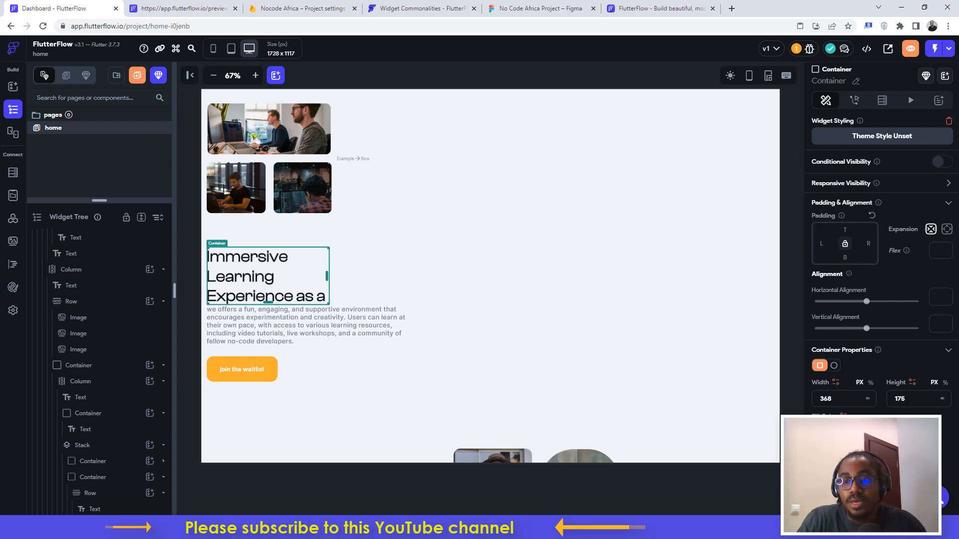
double_click(886, 400)
text(1)
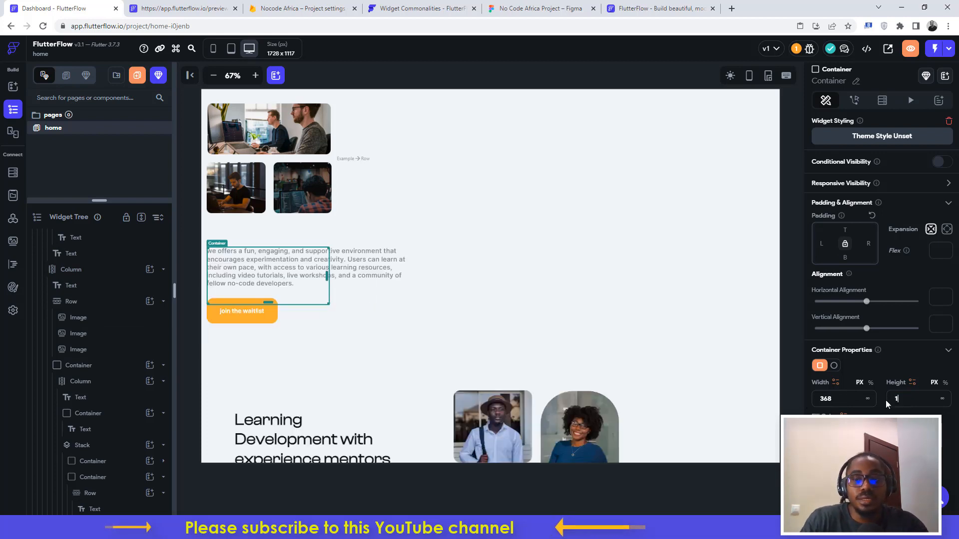
text(14)
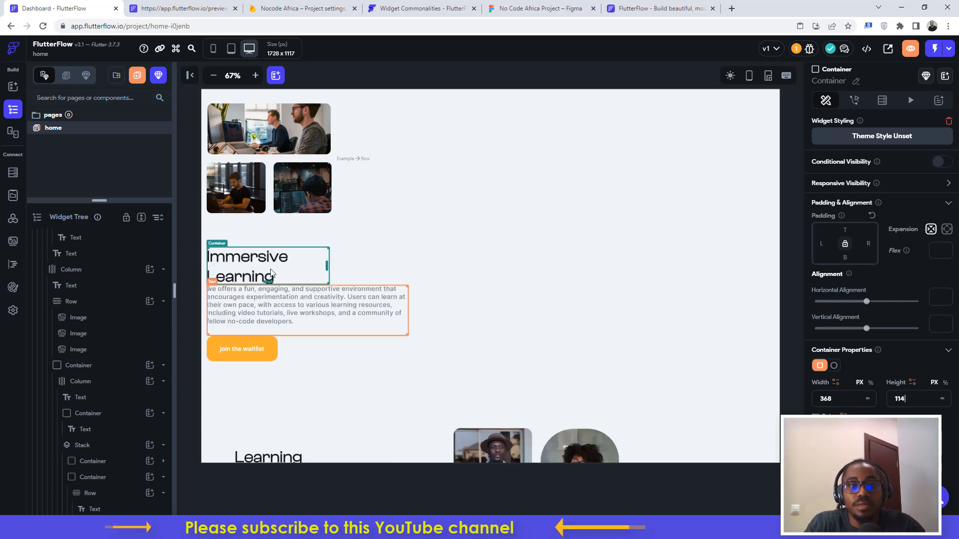
- Check the heading's text style in Figma and set the FlutterFlow heading's font size to 32
click(532, 6)
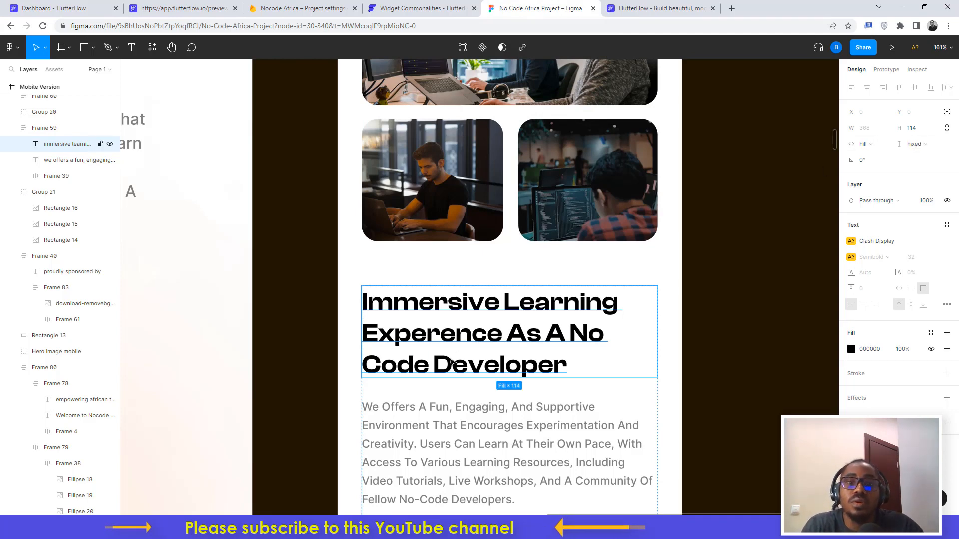
click(75, 8)
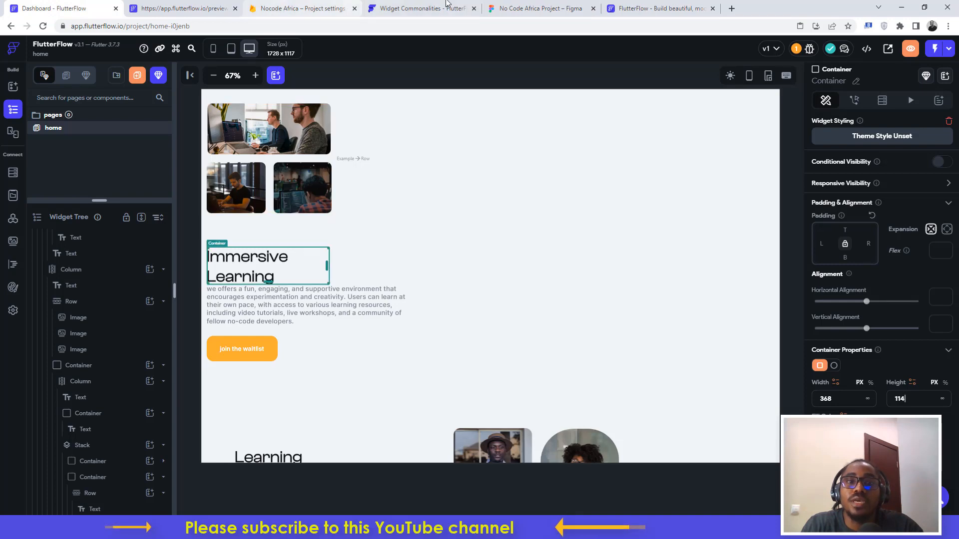
click(515, 6)
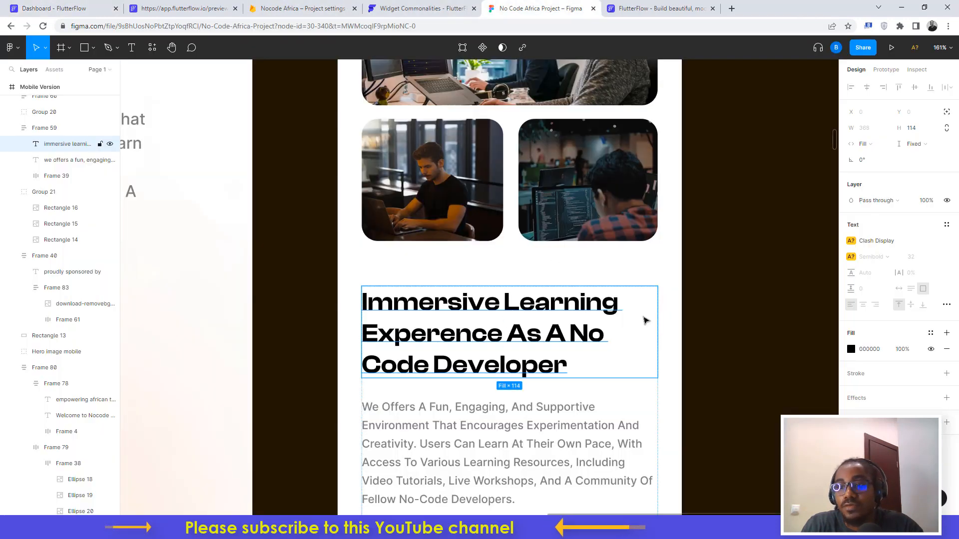
click(83, 7)
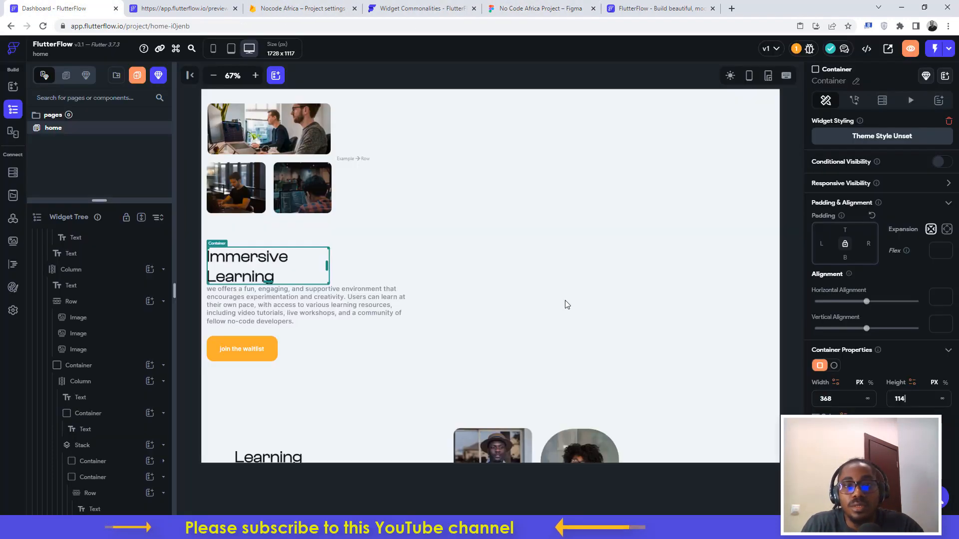
scroll(917, 400, down, 3)
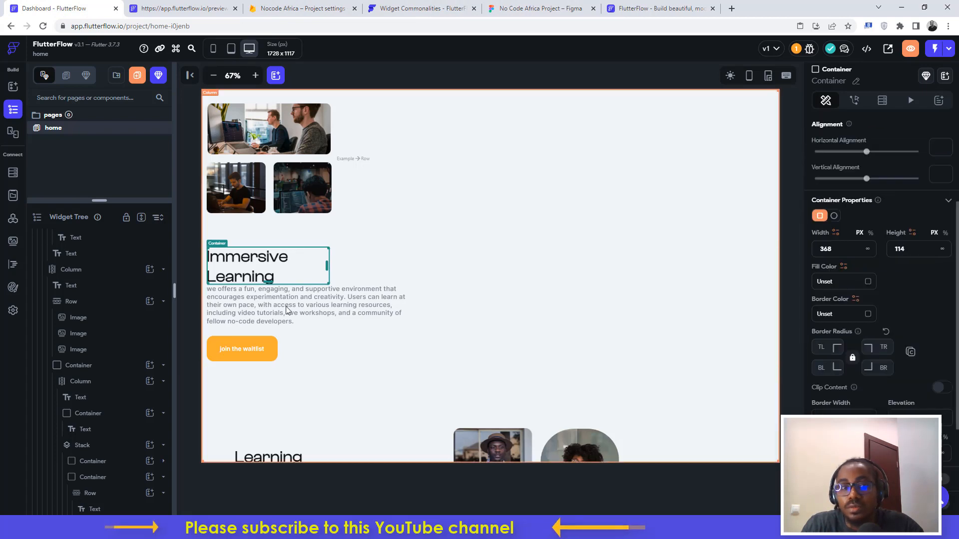
click(232, 256)
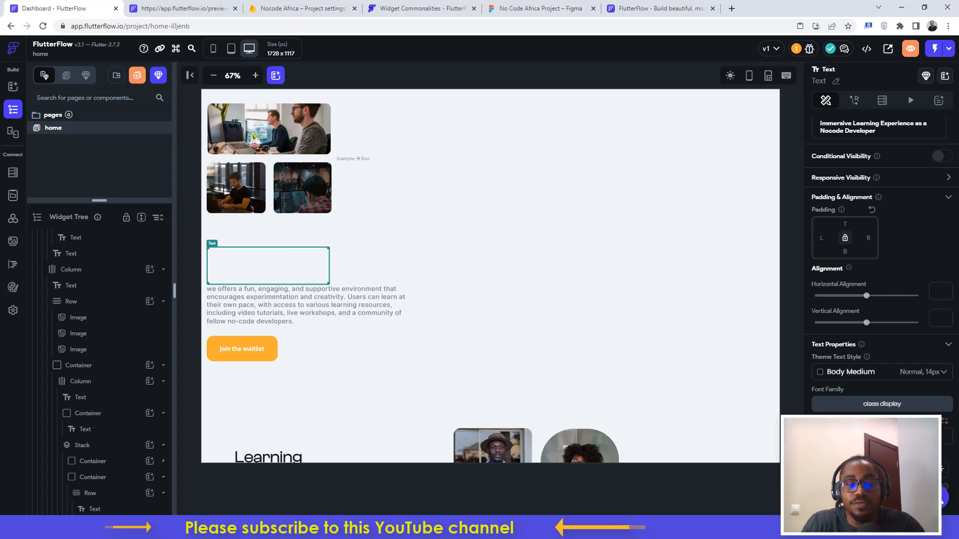
- Check the paragraph's size in Figma and set the width of its FlutterFlow container to 368 px
click(255, 306)
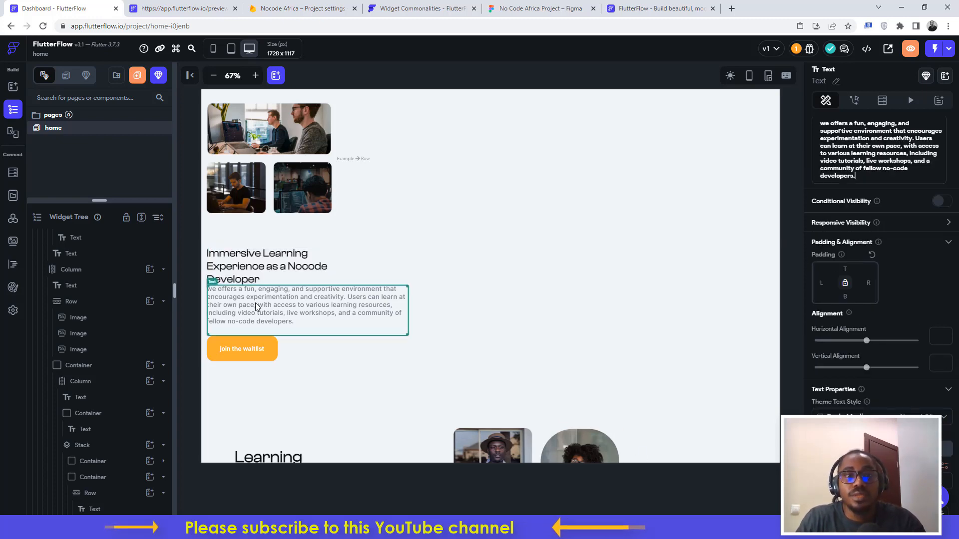
click(535, 8)
scroll(405, 399, down, 5)
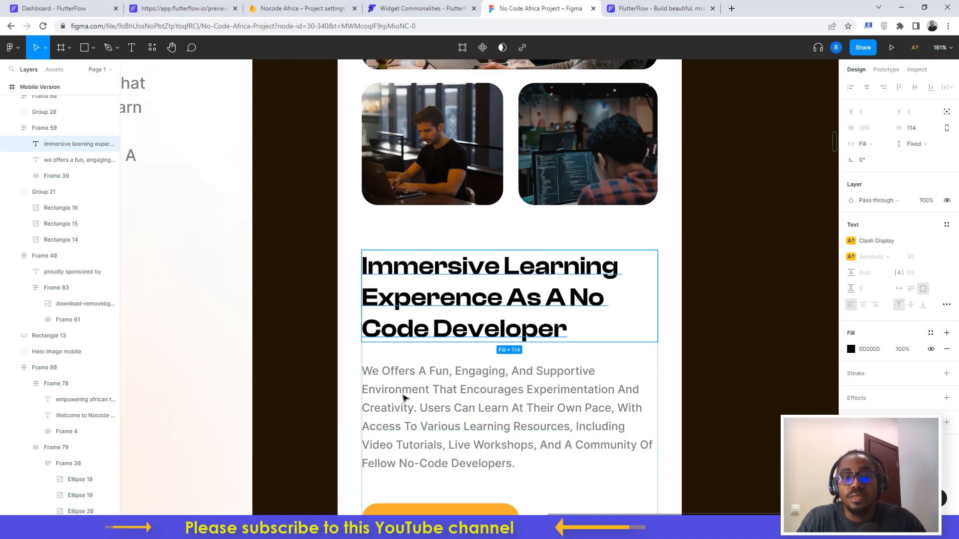
click(408, 313)
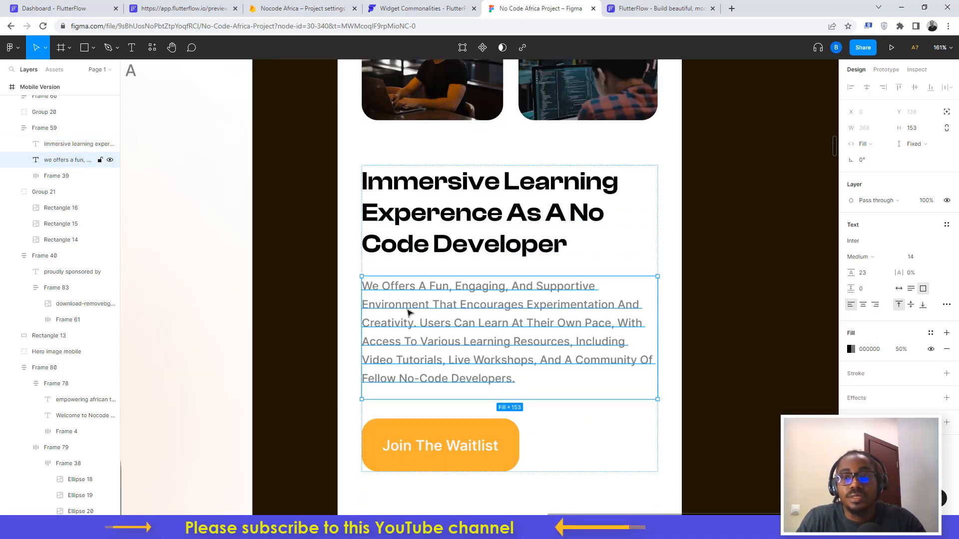
click(47, 7)
scroll(89, 345, down, 10)
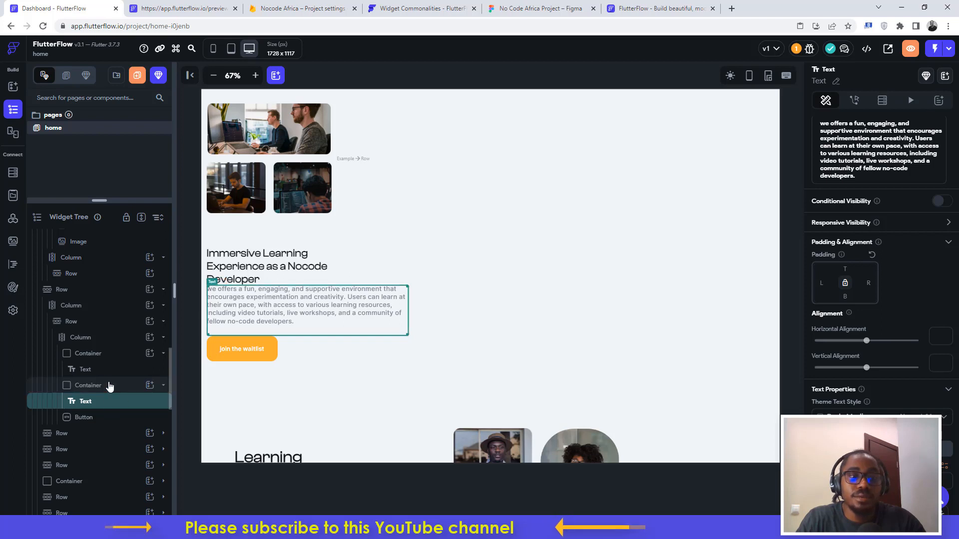
click(110, 386)
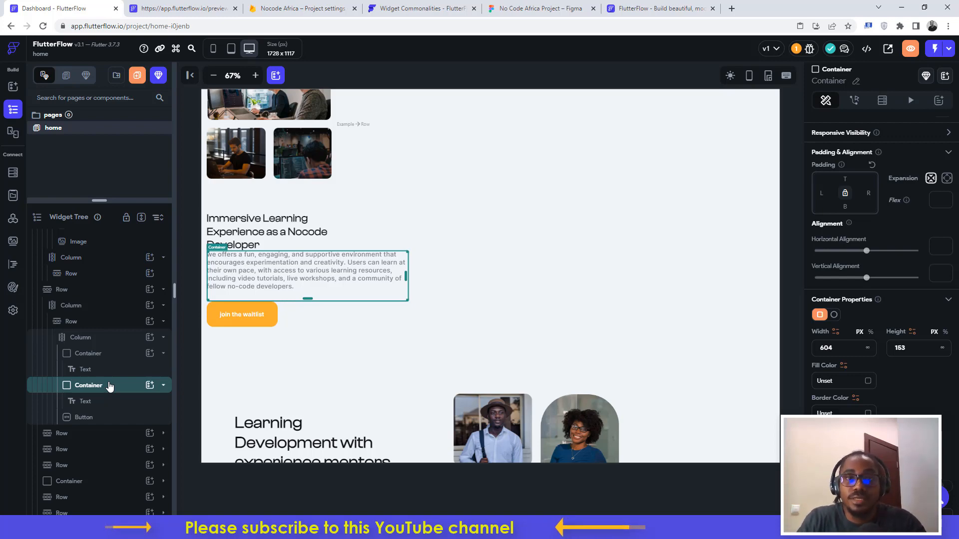
click(520, 5)
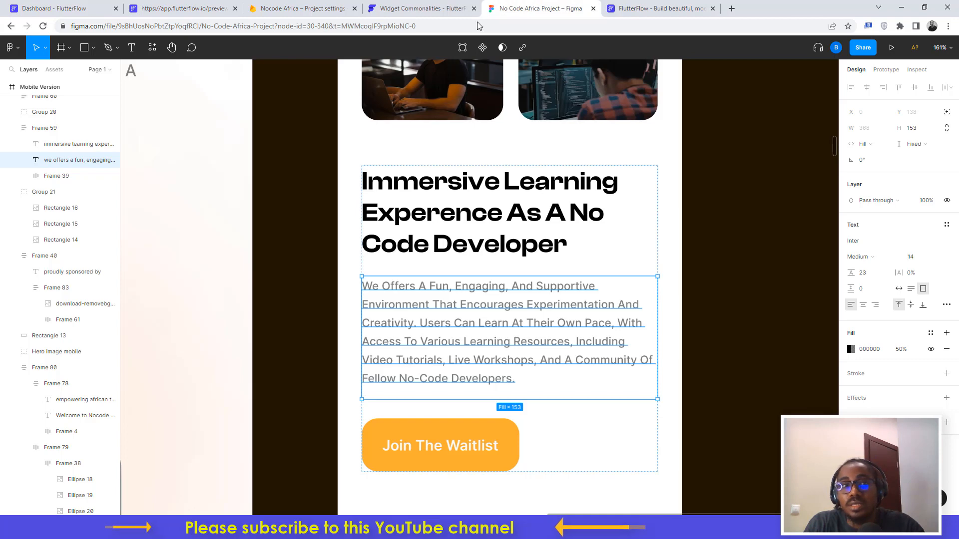
click(72, 7)
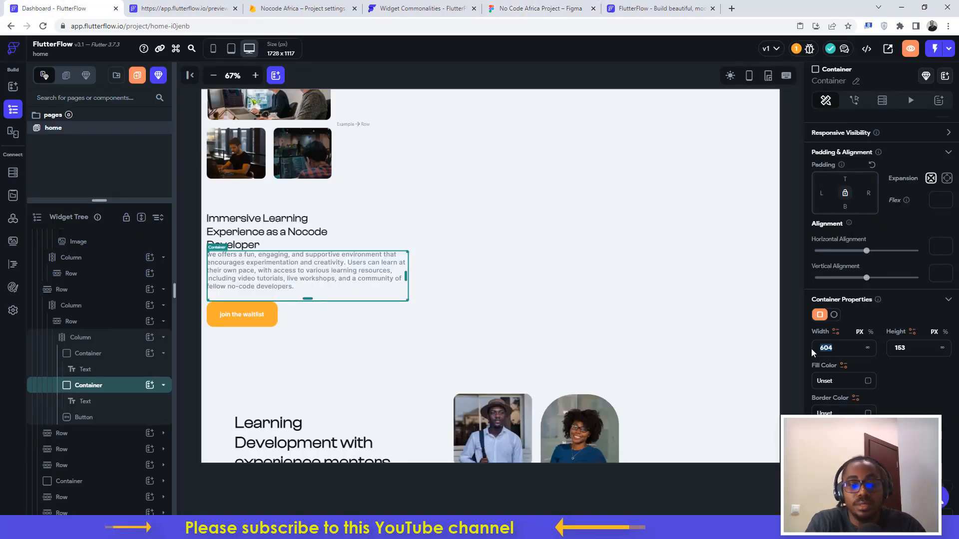
text(368)
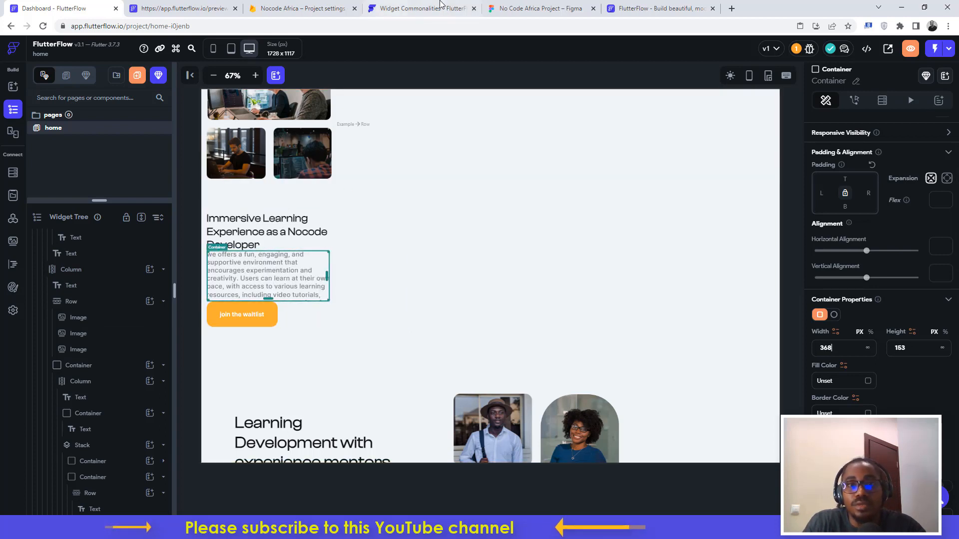
click(532, 8)
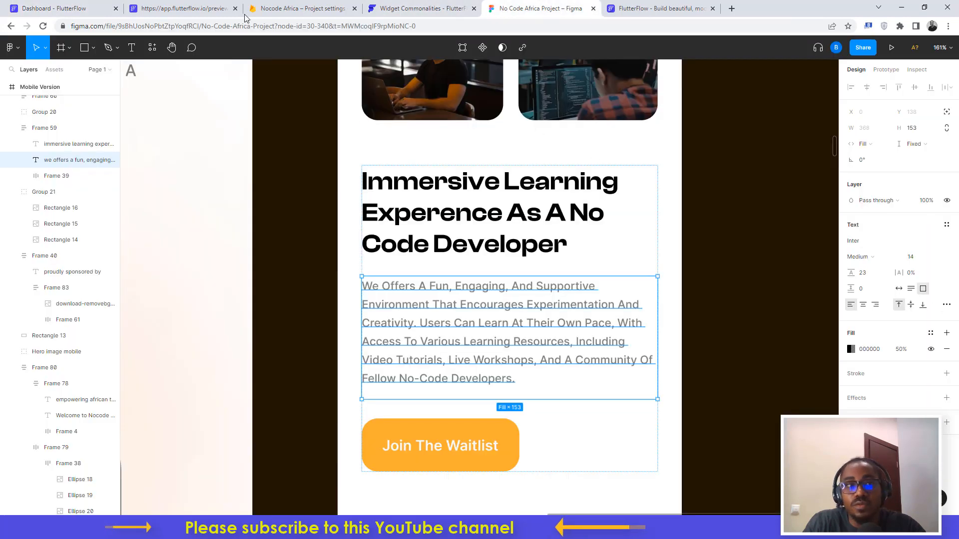
click(70, 8)
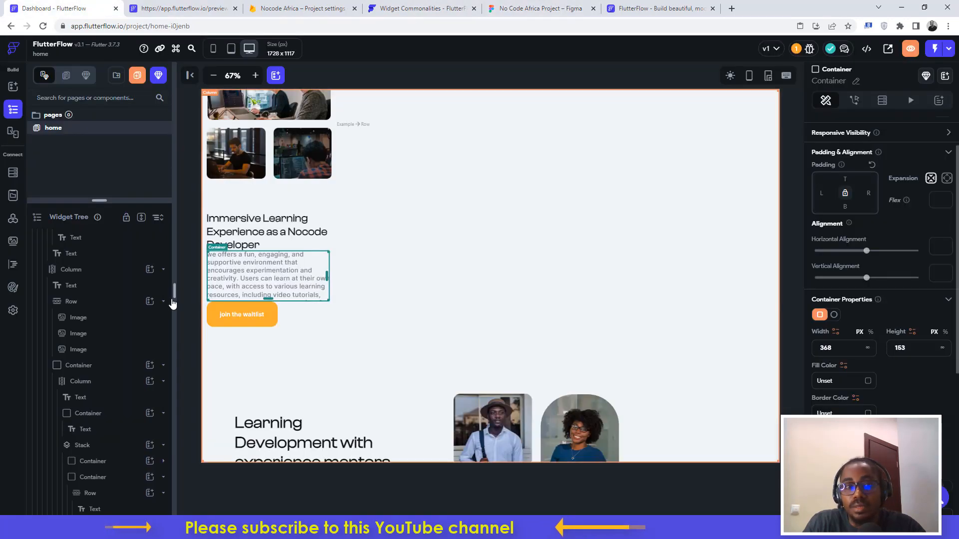
- Set the font size of the Immersive Learning paragraph to 14 and compare it with the Figma design
click(245, 277)
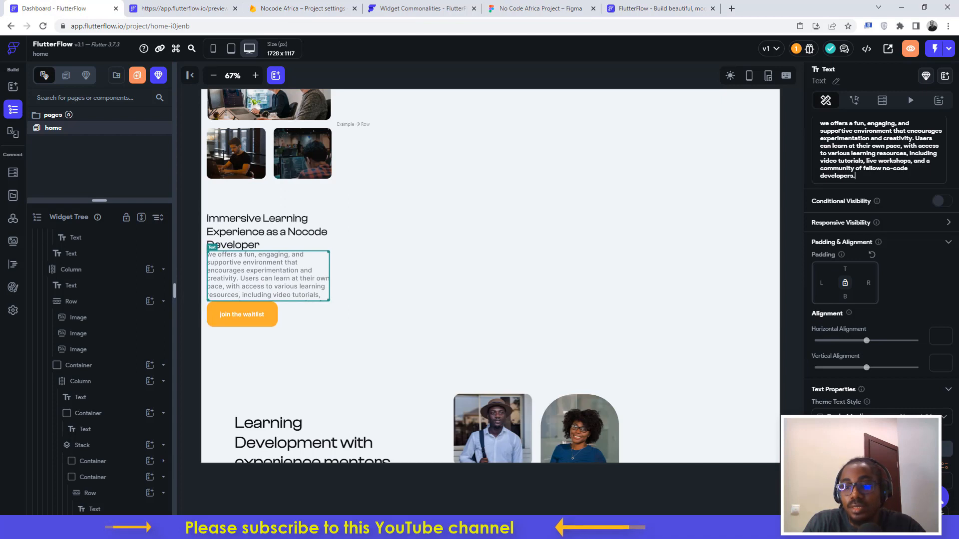
scroll(882, 300, down, 2)
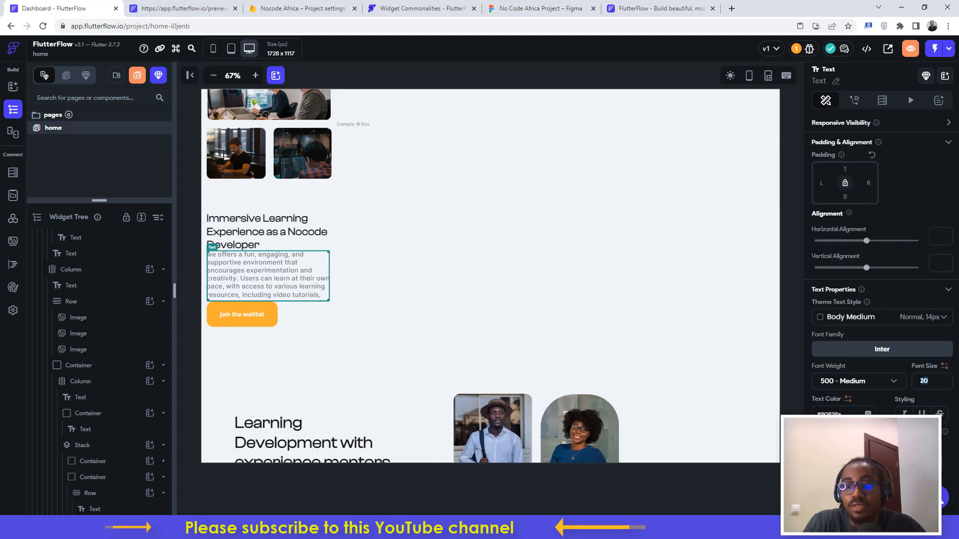
click(919, 380)
text(14)
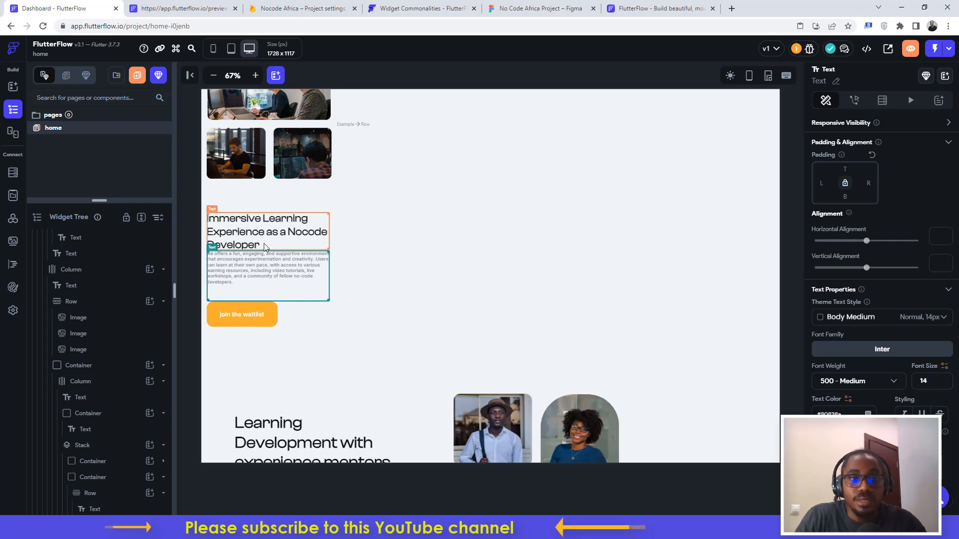
click(543, 6)
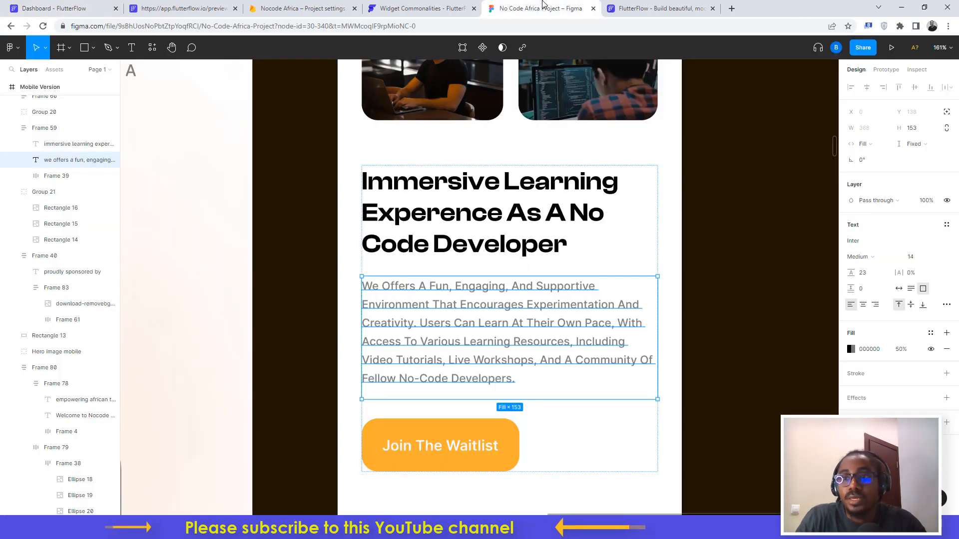
click(75, 6)
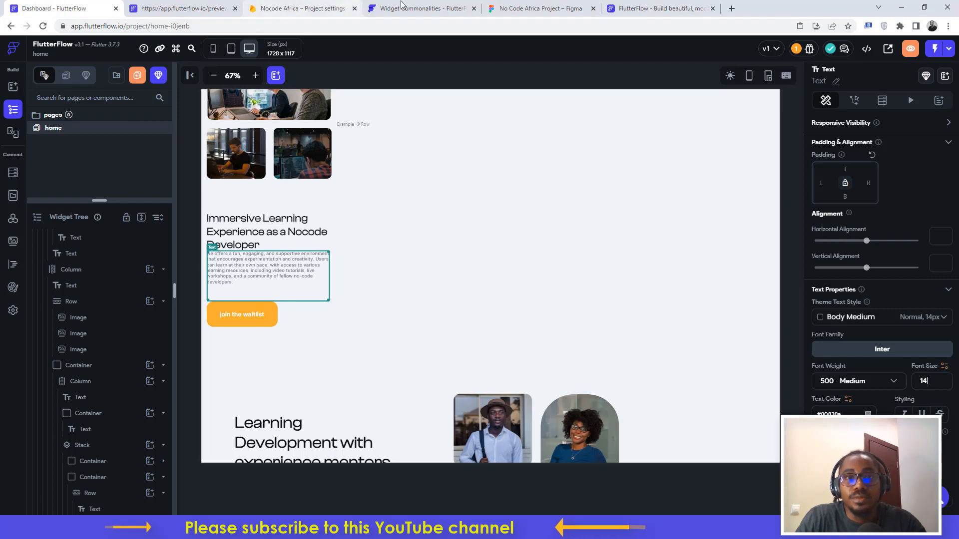
- Check the Join the waitlist button's size in Figma and set the FlutterFlow button to 196 by 66 px
click(537, 8)
scroll(475, 419, down, 2)
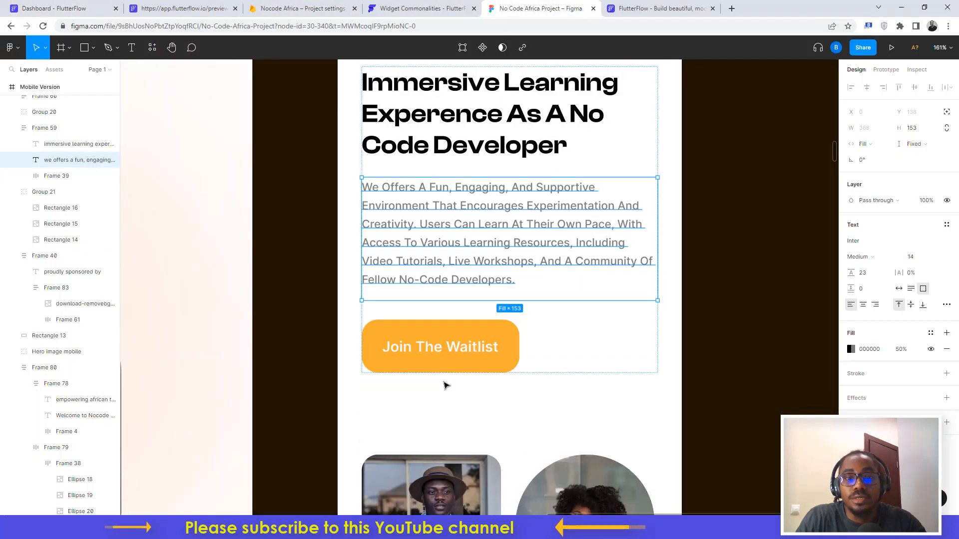
click(375, 341)
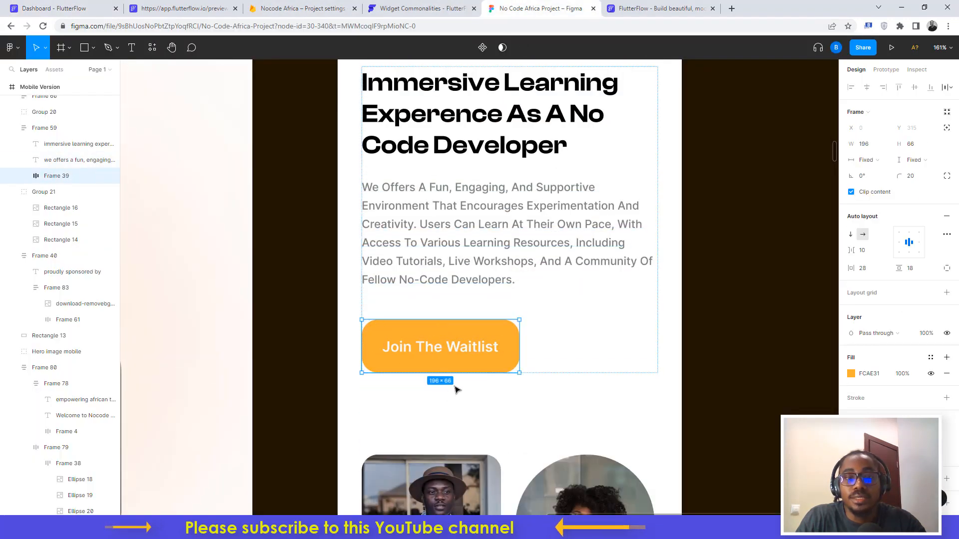
click(95, 8)
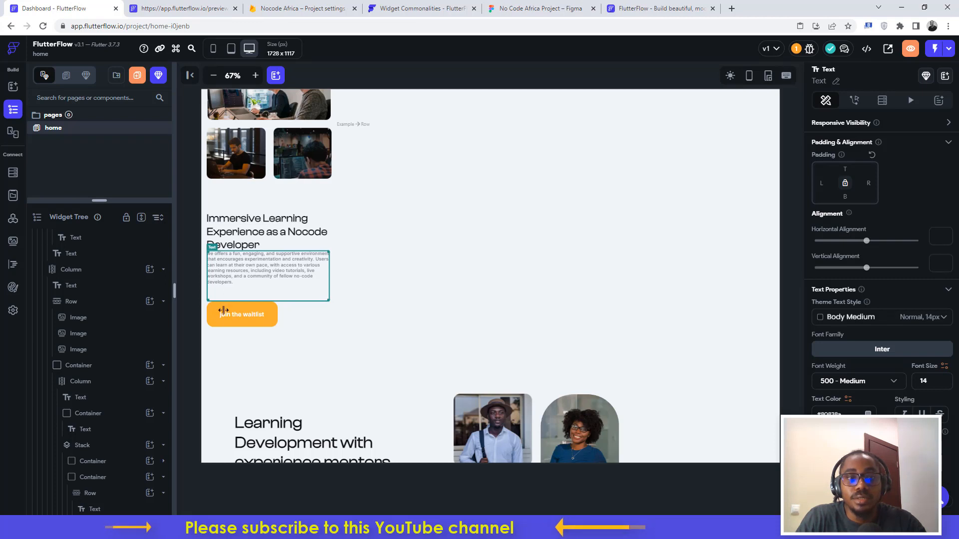
click(274, 318)
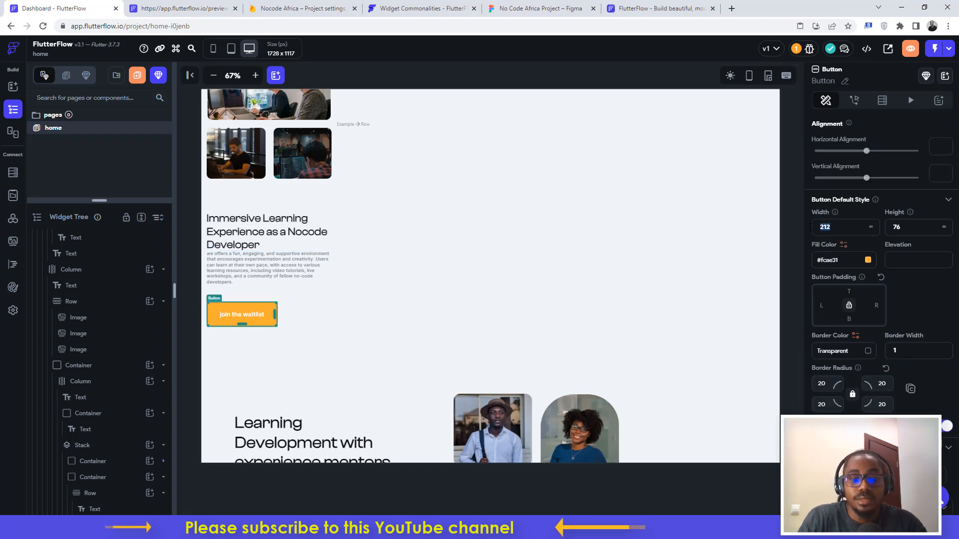
text(1)
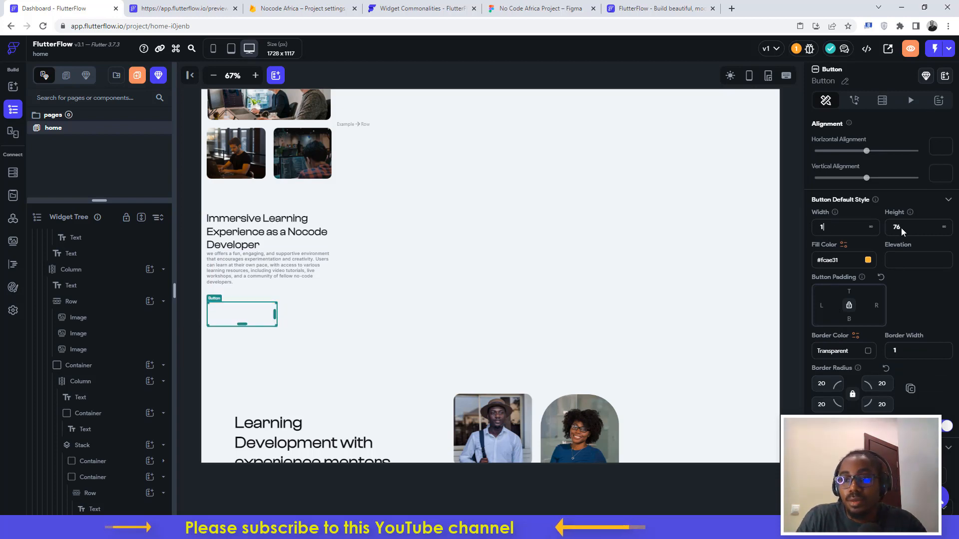
text(96)
key(Tab)
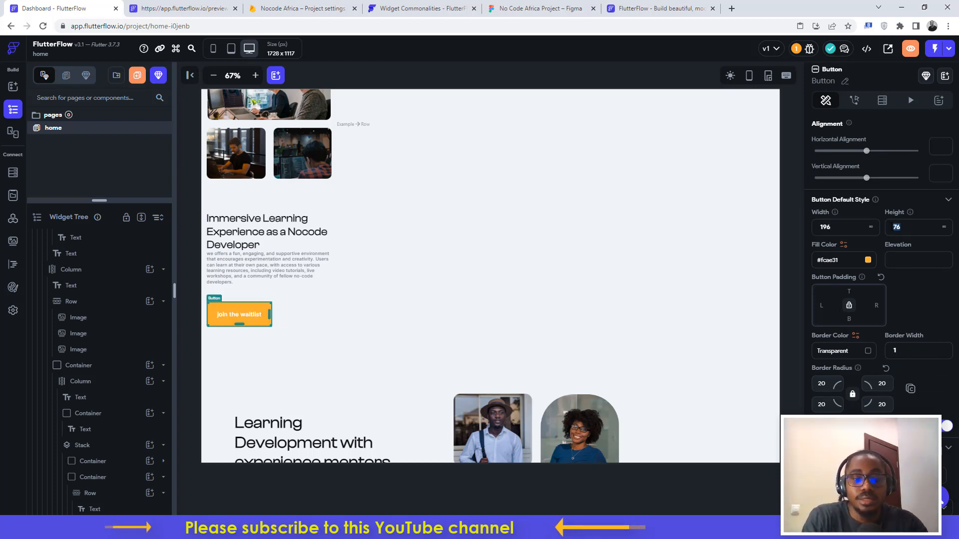
text(66)
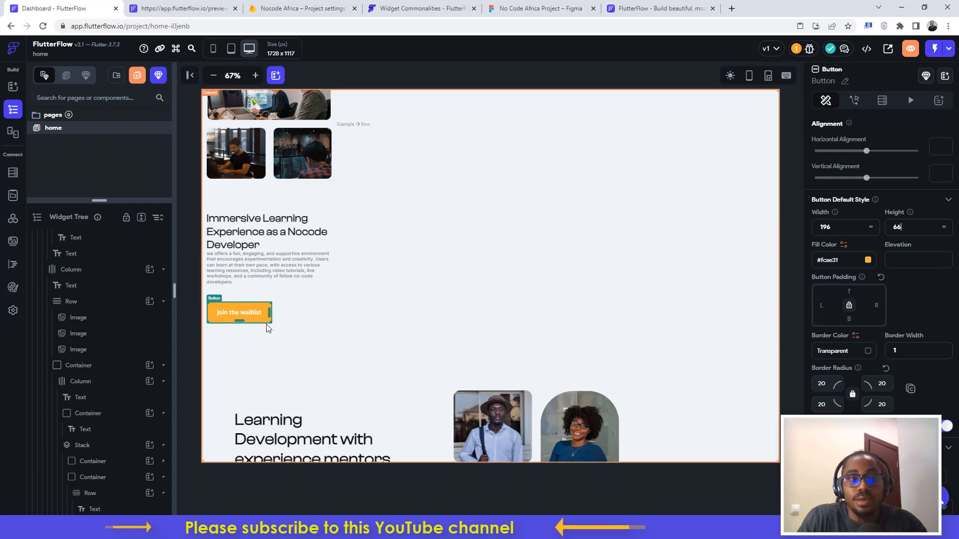
- Check the waitlist button's text style in Figma and compare it with the FlutterFlow button's text settings
click(597, 5)
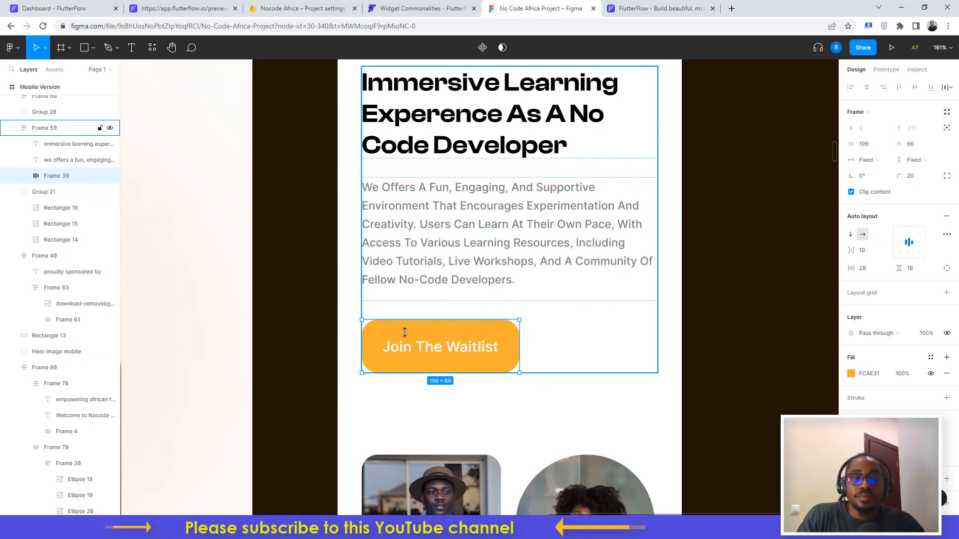
double_click(398, 351)
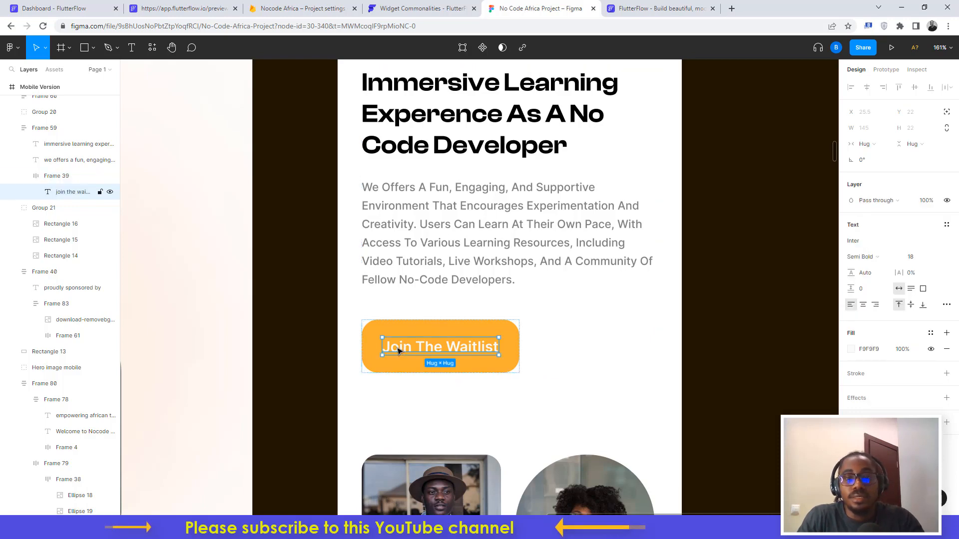
click(66, 7)
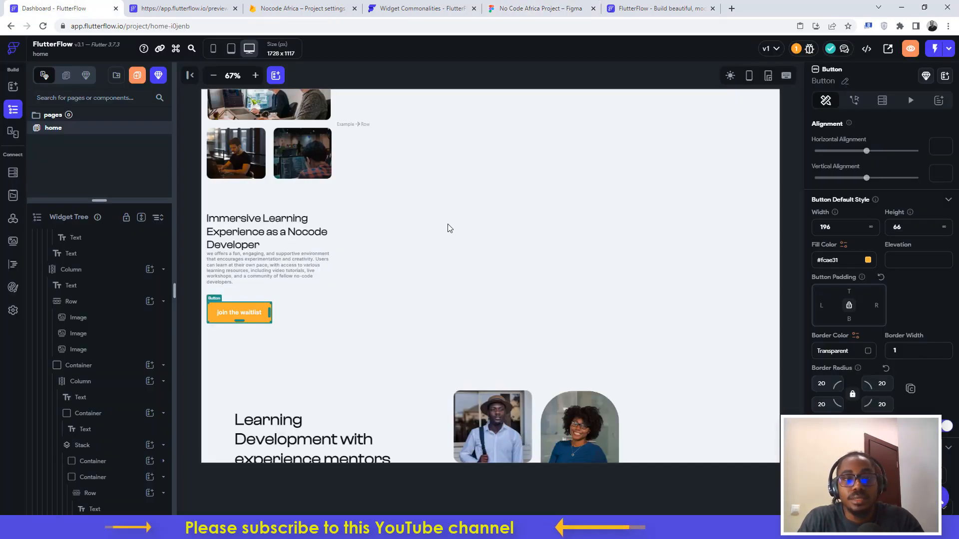
scroll(864, 338, down, 6)
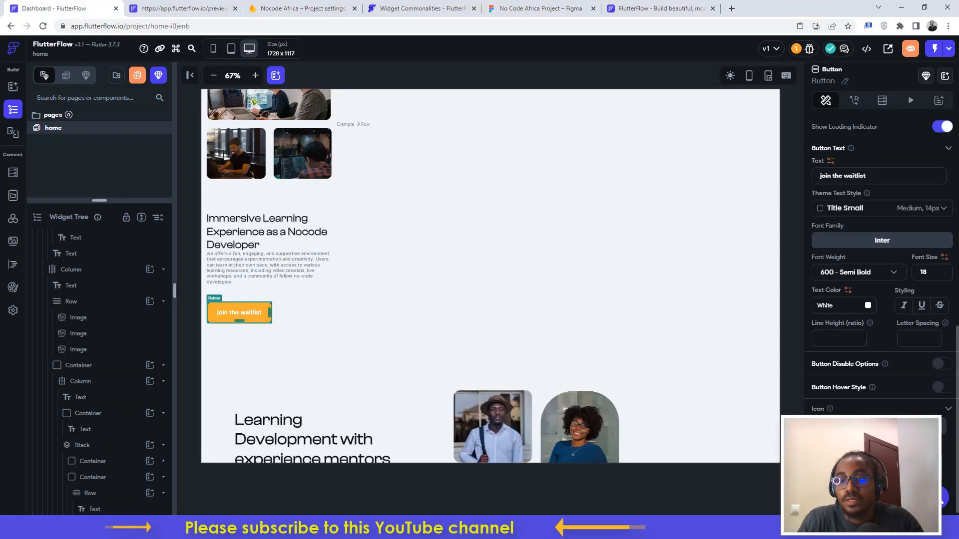
- Set the right padding of the Immersive Learning text column to 16
click(323, 309)
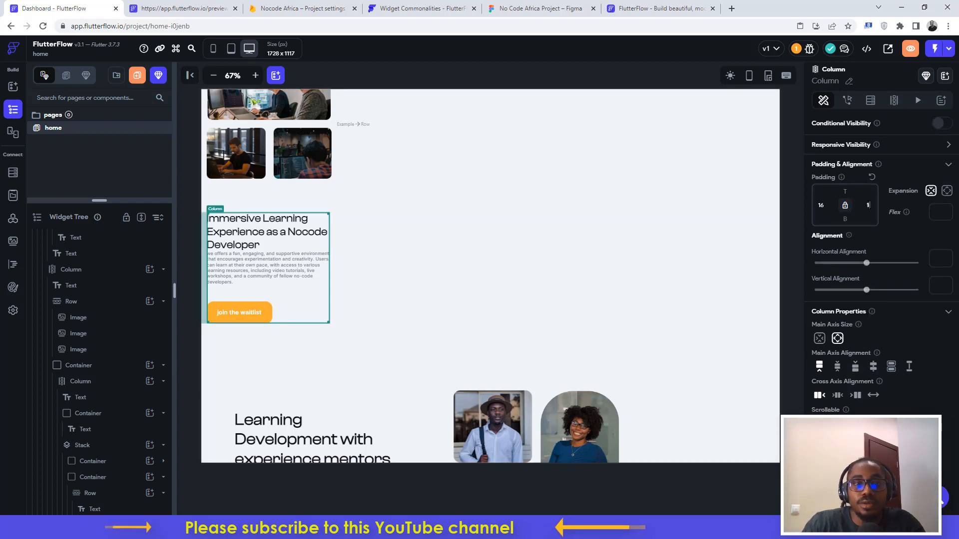
text(16)
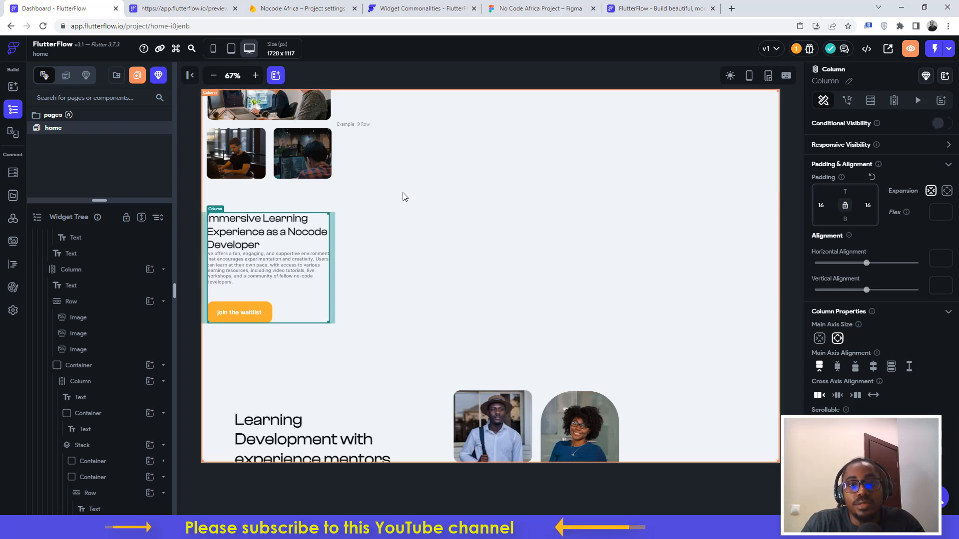
- Hide the mobile row of three images on desktop, landscape tablet and portrait tablet, keeping it for phones only
scroll(410, 202, up, 1)
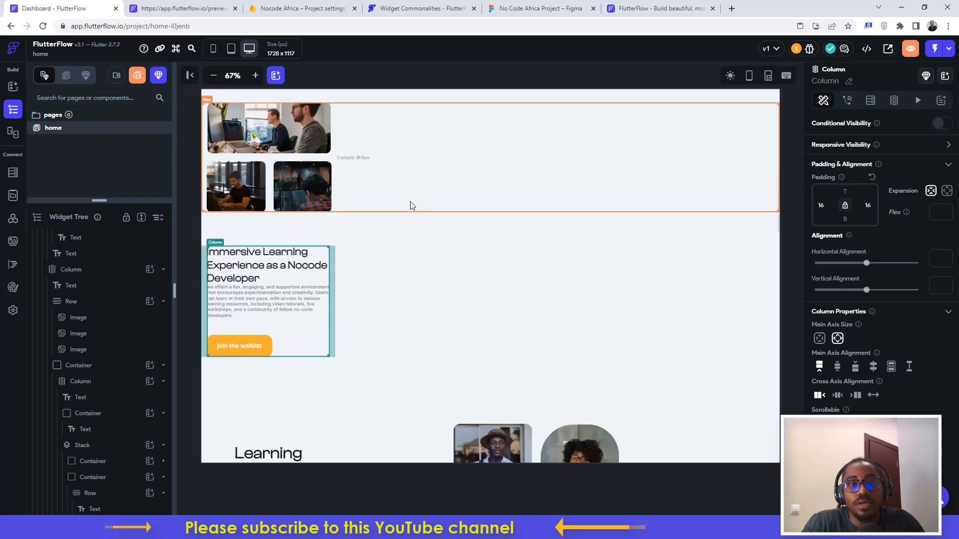
click(380, 204)
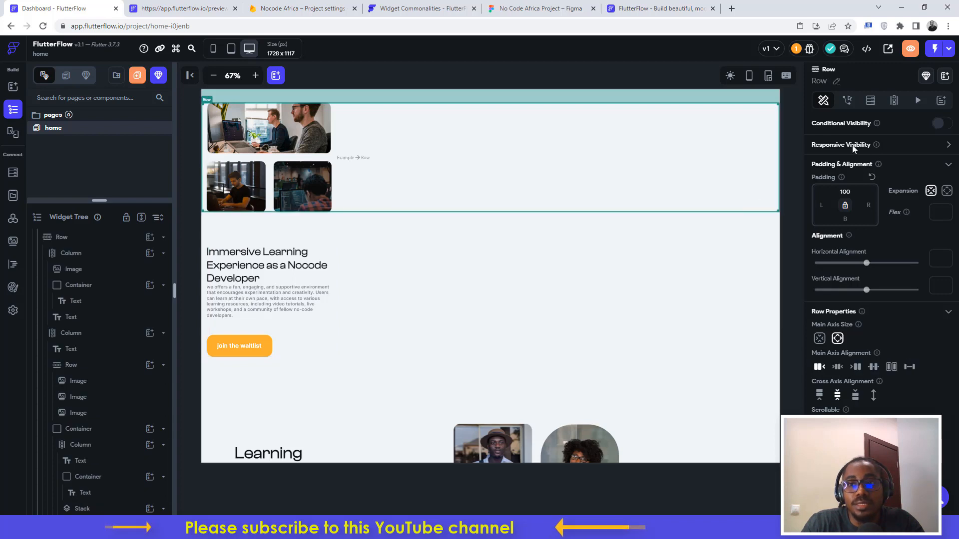
click(947, 146)
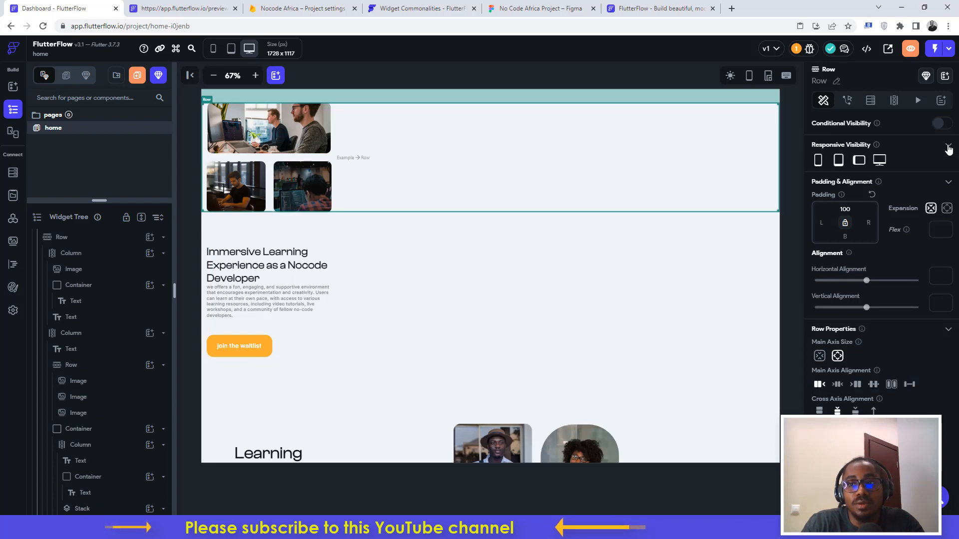
click(880, 161)
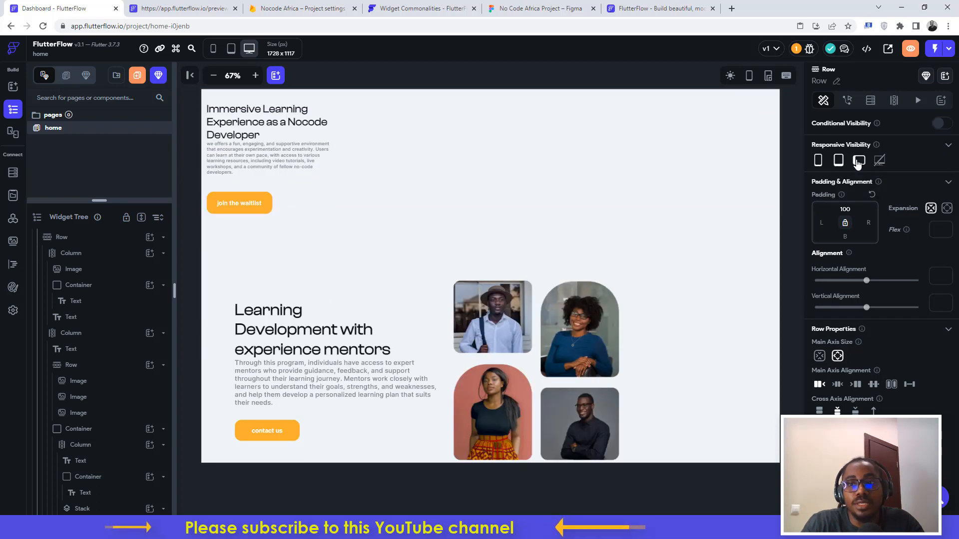
click(858, 161)
click(840, 163)
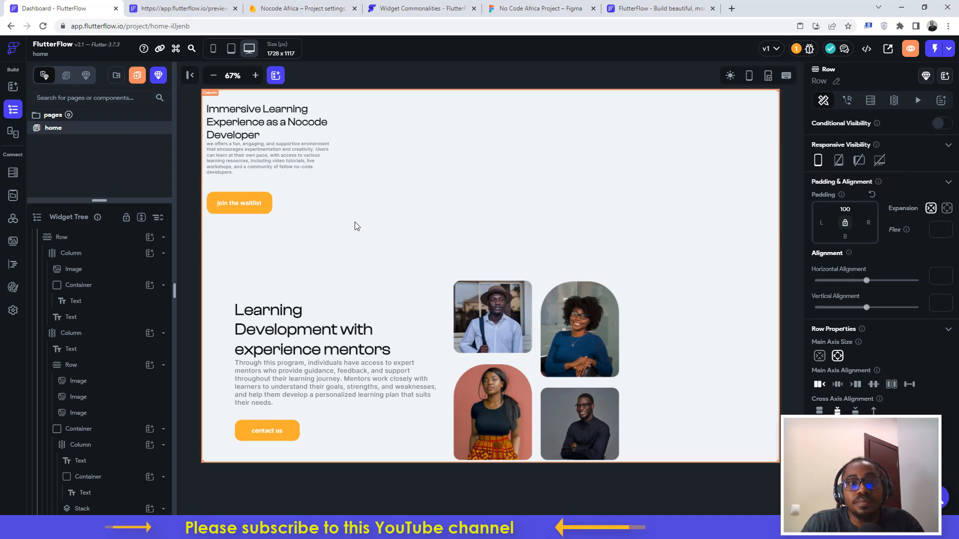
- Hide the mobile Immersive Learning text row on desktop, landscape tablet and portrait tablet, keeping it for phones only
scroll(355, 222, up, 2)
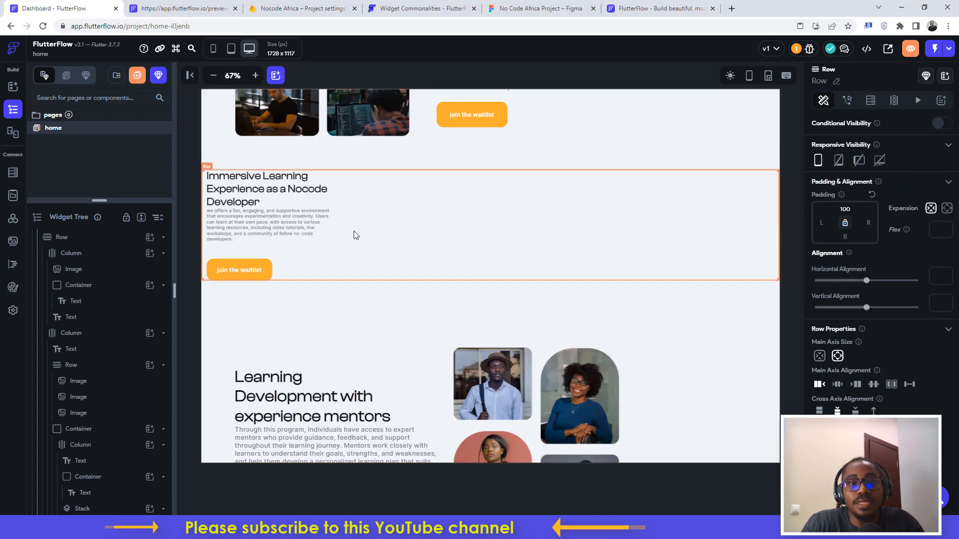
click(341, 279)
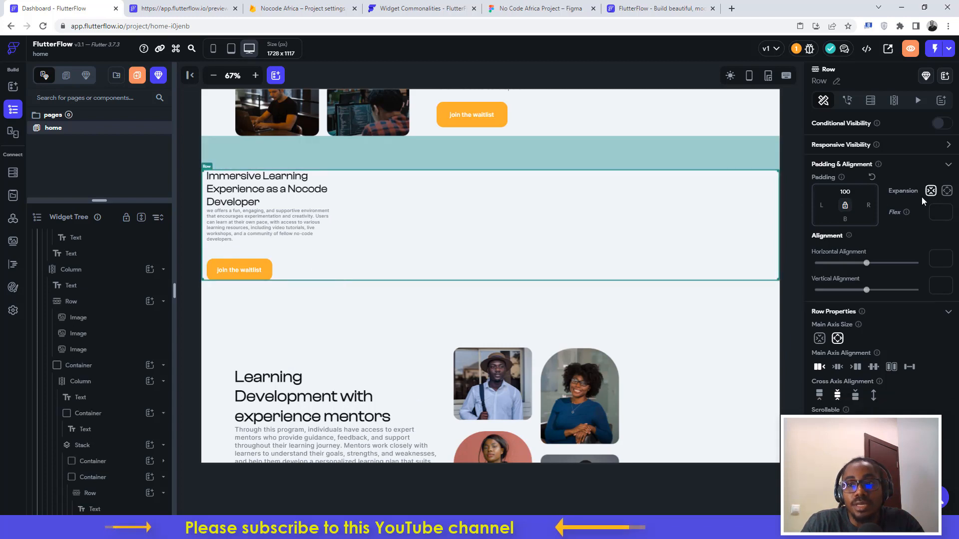
click(948, 145)
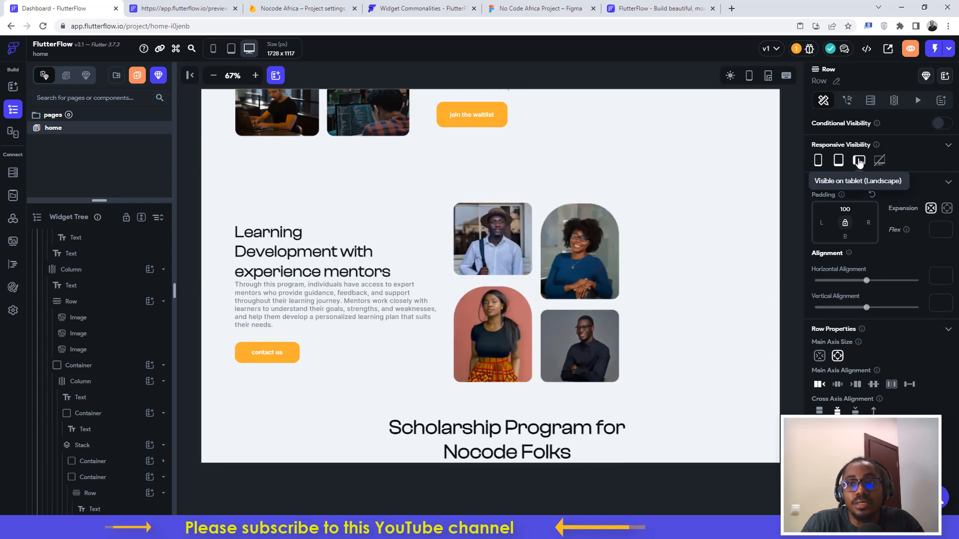
click(838, 162)
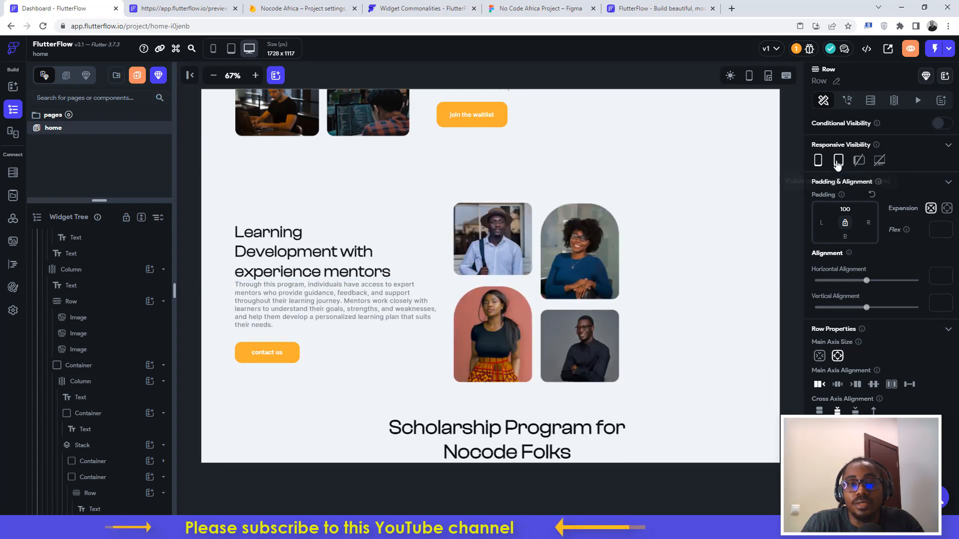
- Switch the canvas to the Macbook Pro 14" size and review the desktop layout from the hero to the Immersive Learning section
scroll(589, 242, up, 2)
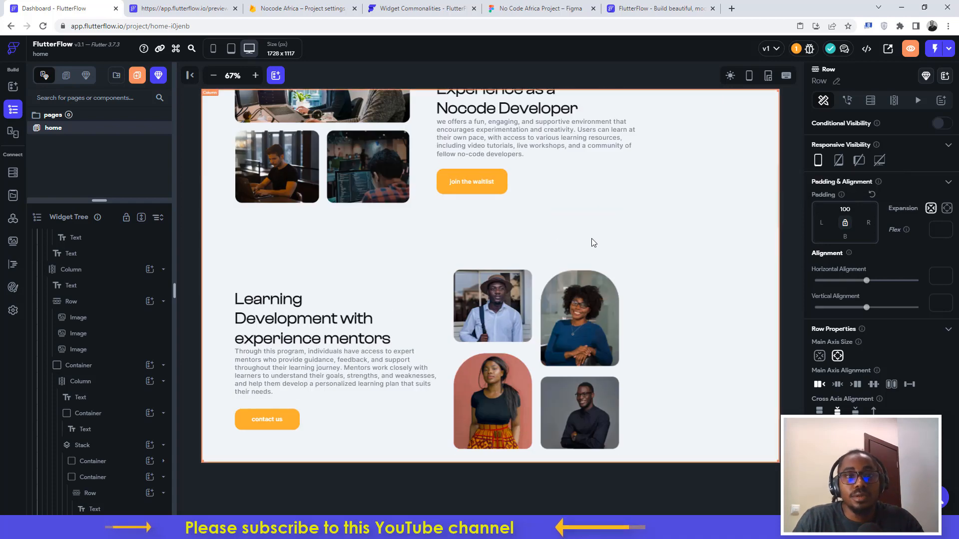
click(248, 48)
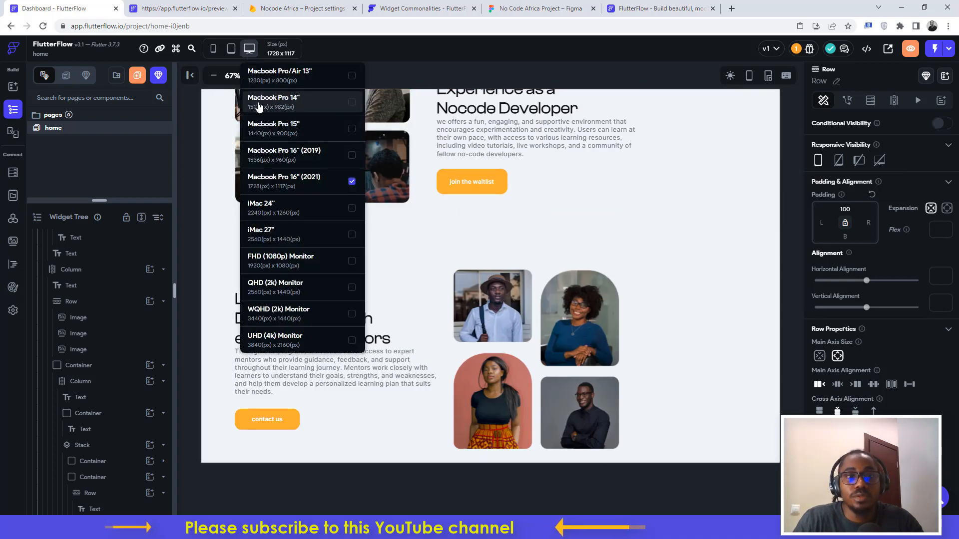
click(259, 103)
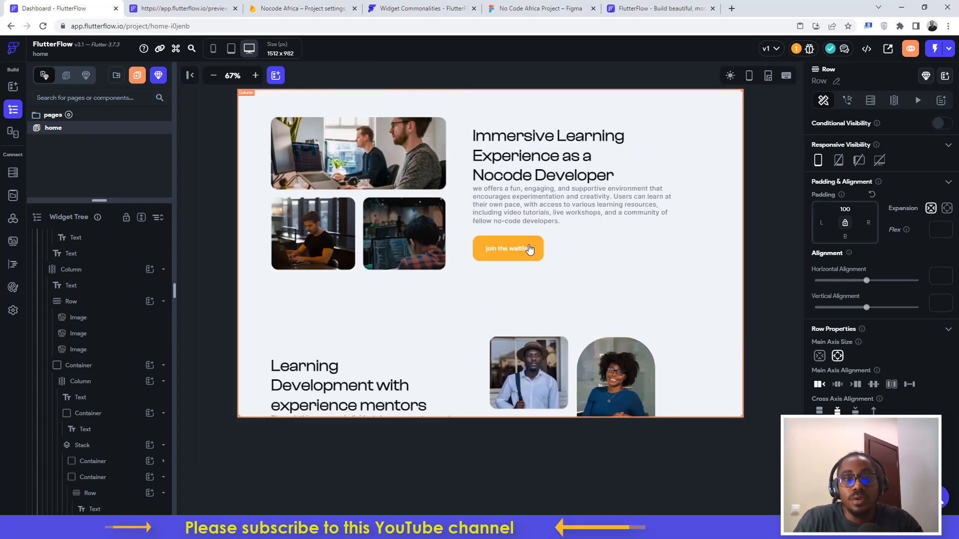
scroll(537, 239, up, 6)
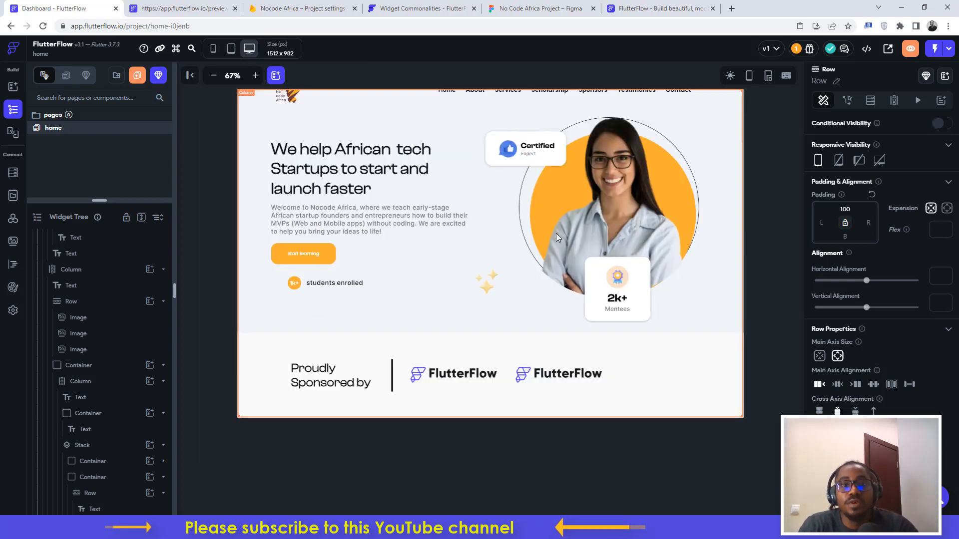
scroll(556, 233, up, 1)
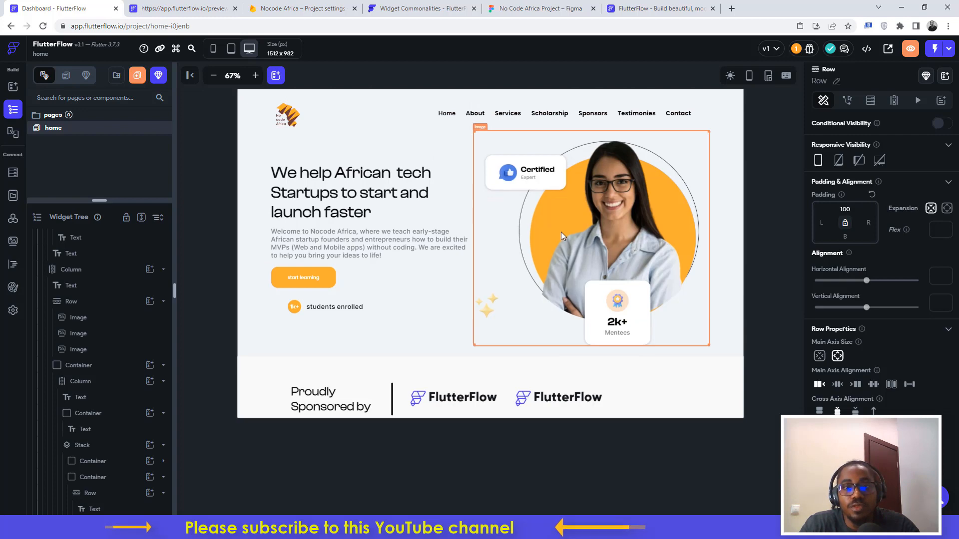
scroll(561, 232, down, 5)
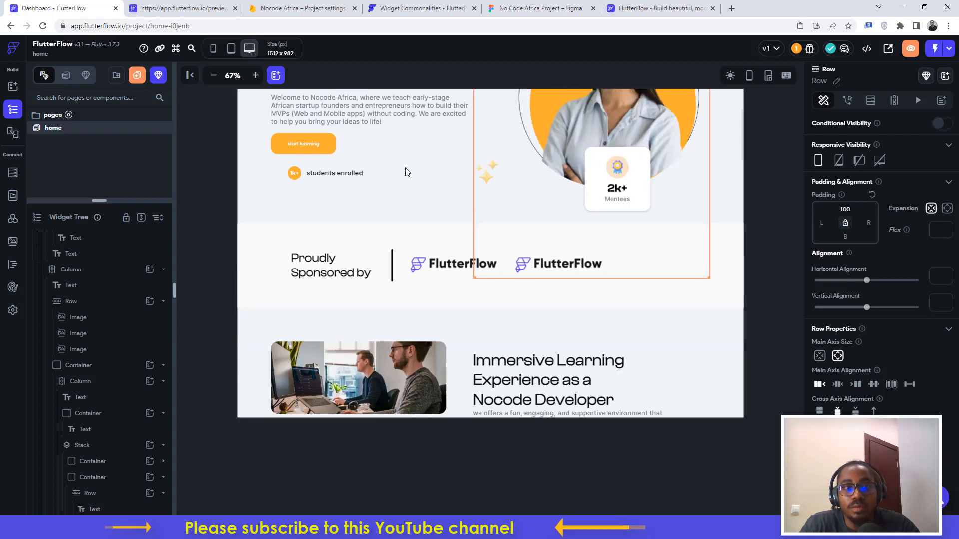
- Switch the canvas to the iPhone 13 Pro Max size and review the mobile layout from the hero section
click(212, 49)
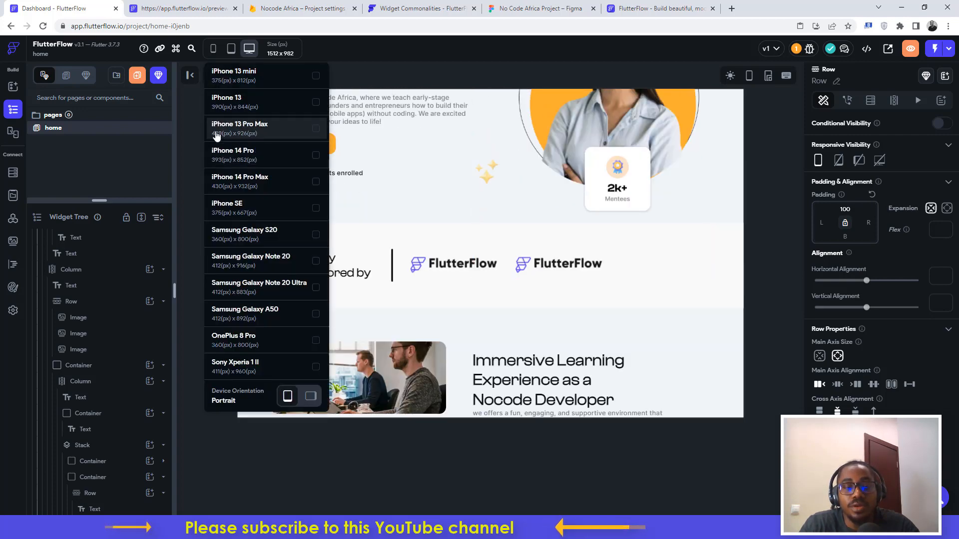
click(216, 129)
scroll(489, 231, up, 5)
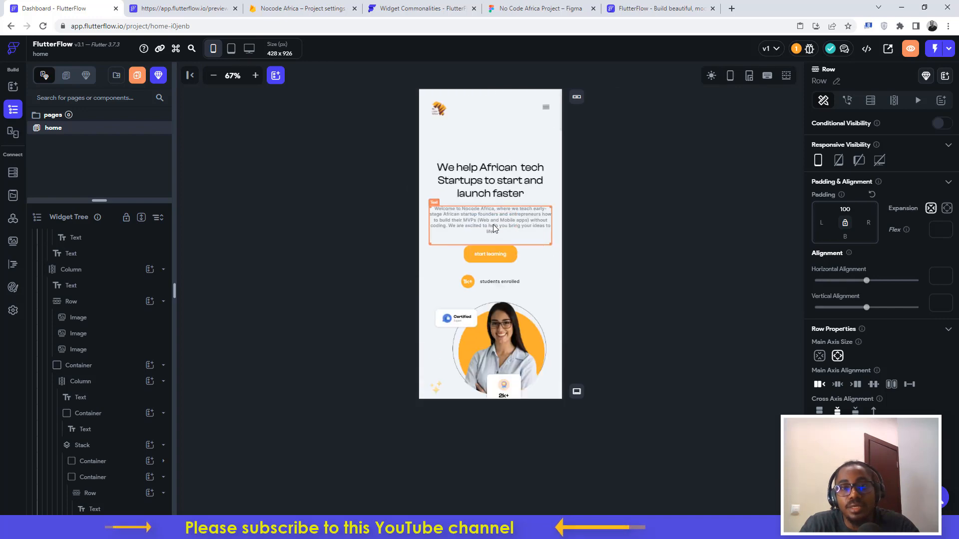
- Review the mobile layout down to the Learning Development section and compare the Immersive Learning paragraph with the Figma mobile design
scroll(510, 205, down, 2)
scroll(515, 208, down, 3)
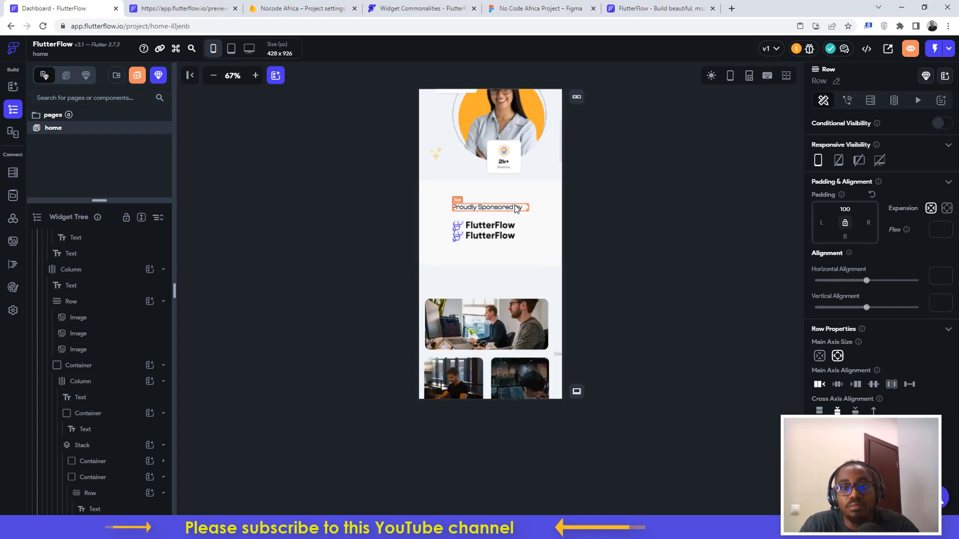
scroll(515, 209, down, 3)
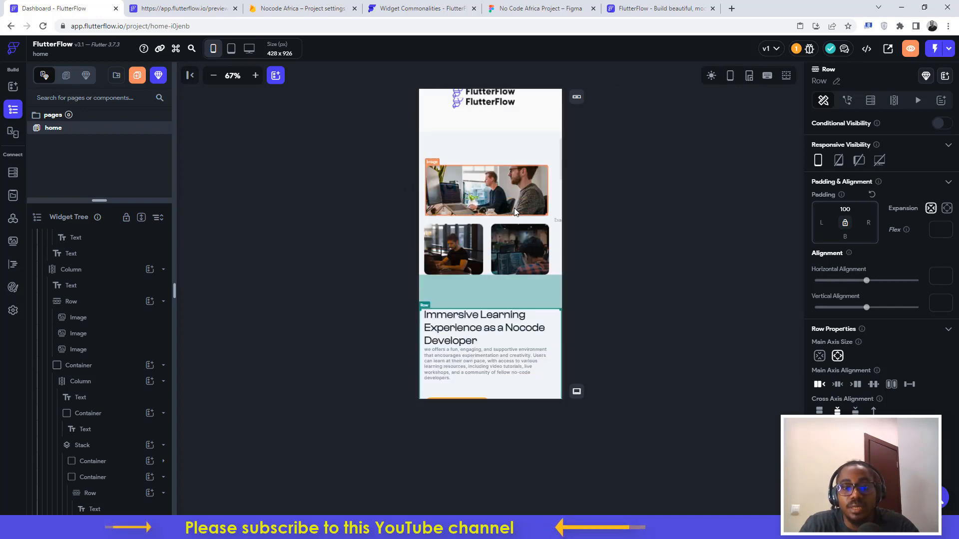
scroll(514, 208, down, 1)
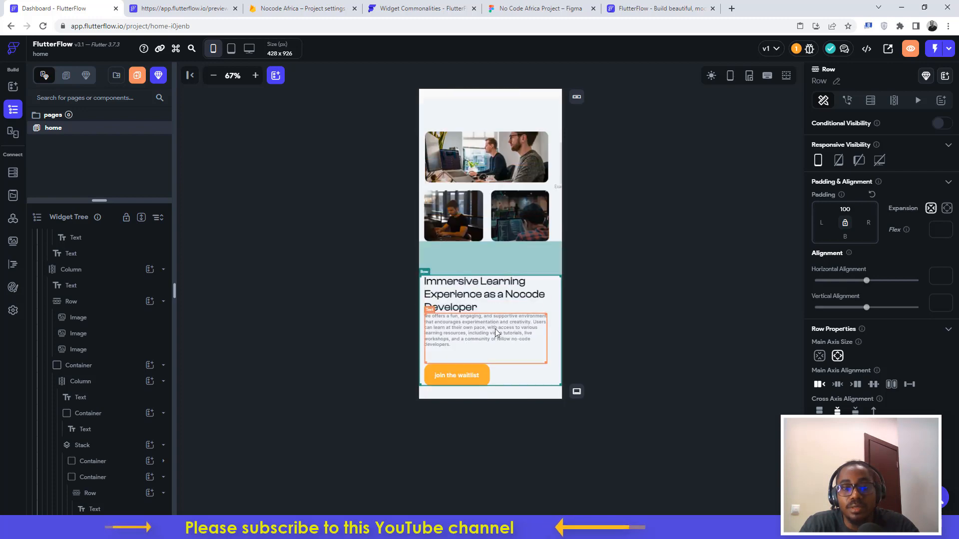
click(496, 330)
click(520, 6)
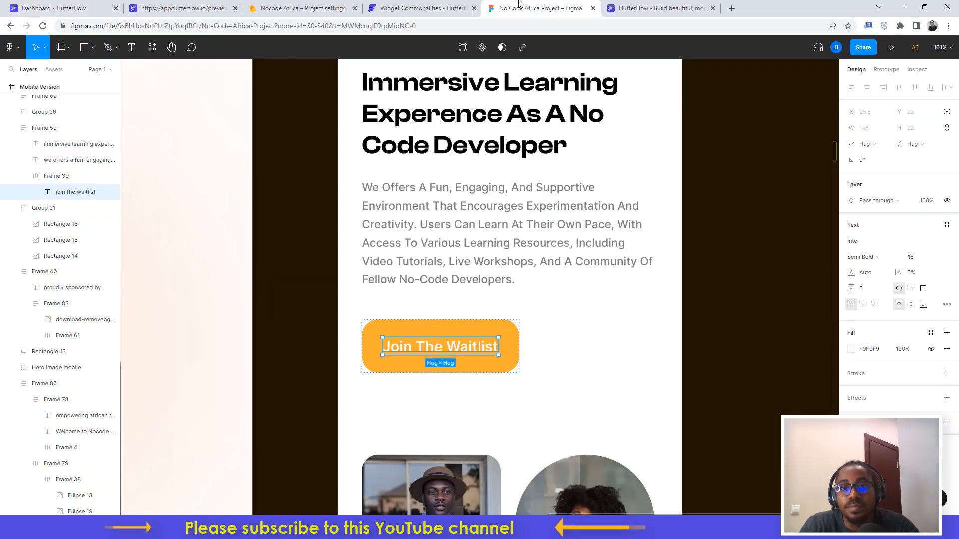
click(508, 199)
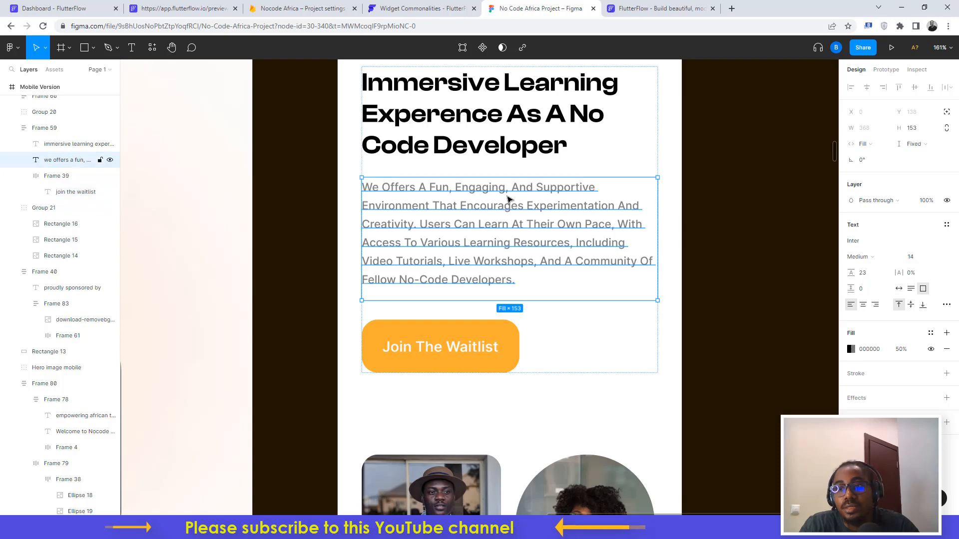
click(70, 6)
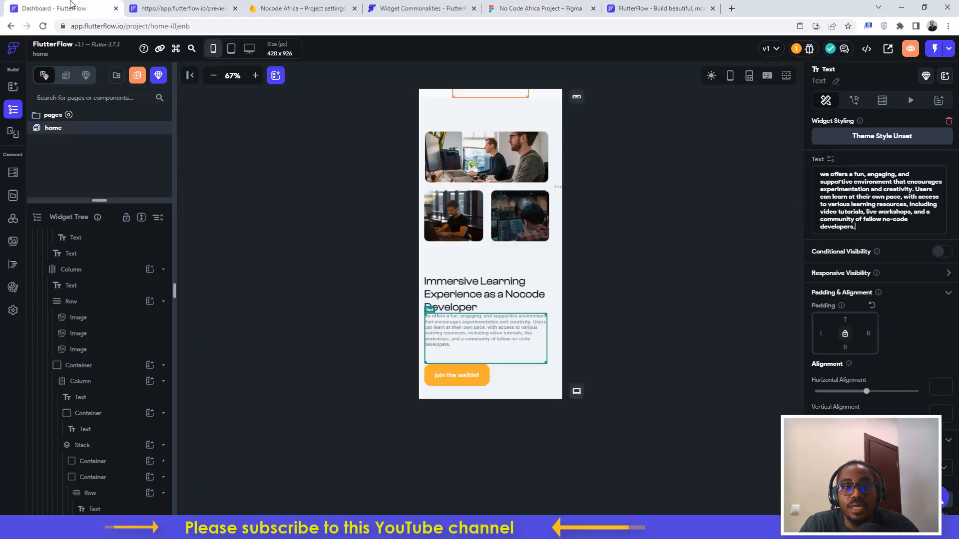
click(679, 289)
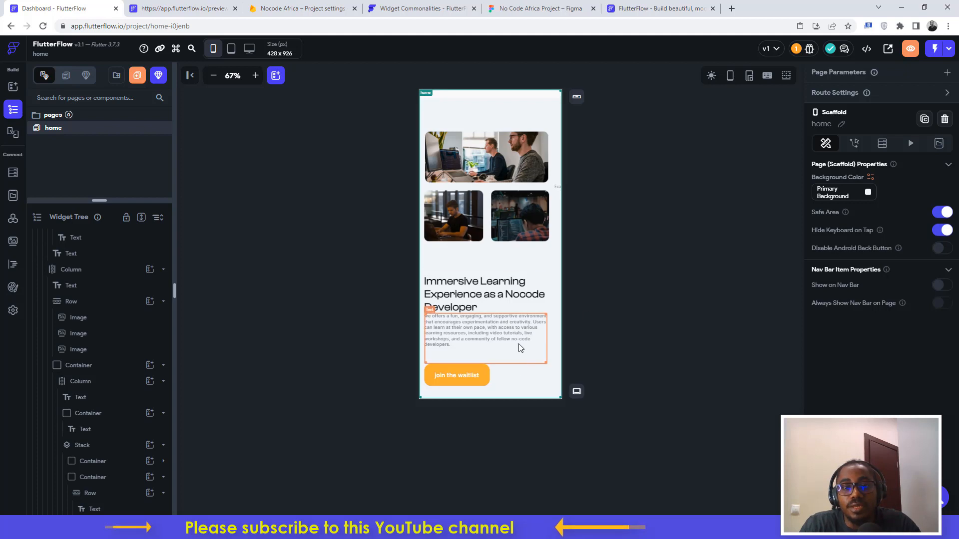
scroll(511, 326, down, 5)
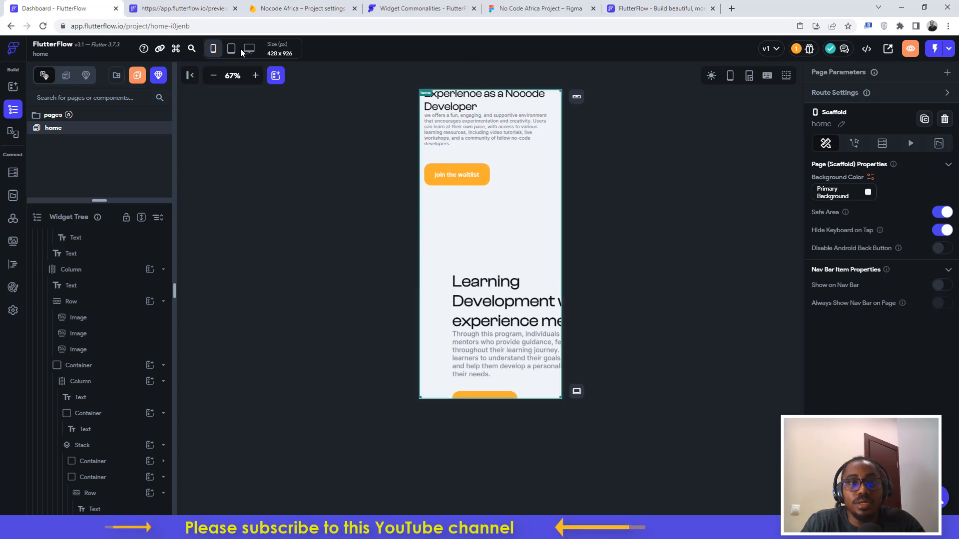
- Switch the canvas to desktop size and examine the Learning Development section in the Figma mobile and desktop designs
mouse_move(247, 50)
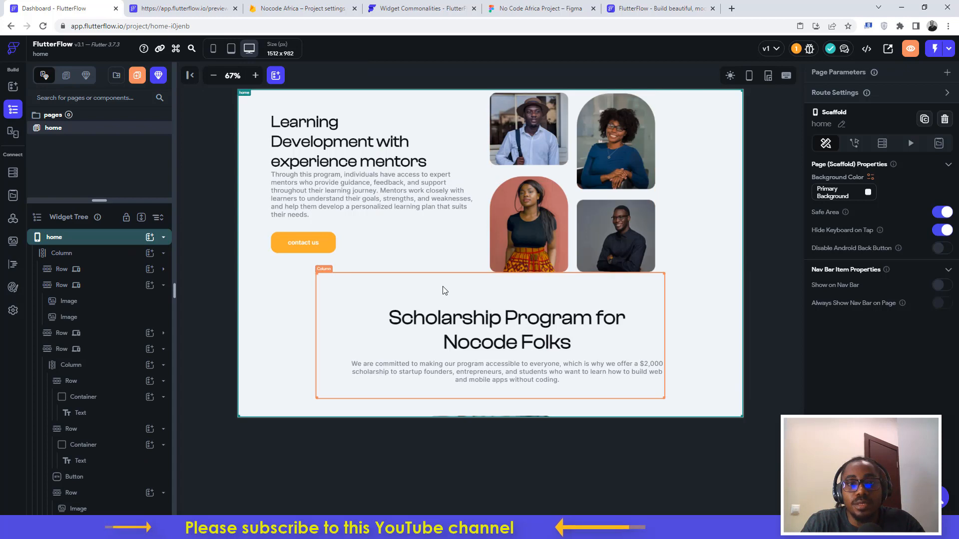
click(527, 8)
scroll(558, 341, down, 6)
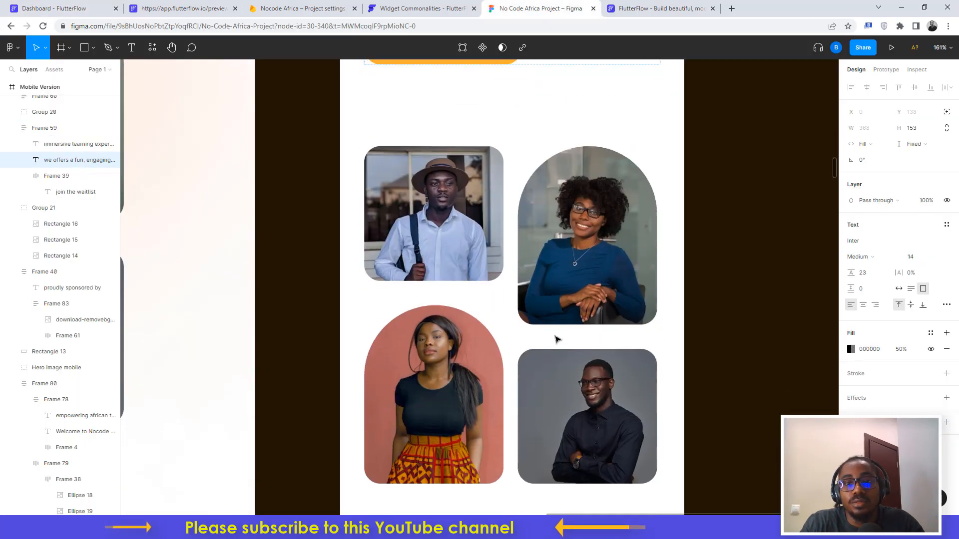
scroll(558, 340, down, 3)
scroll(558, 340, down, 2)
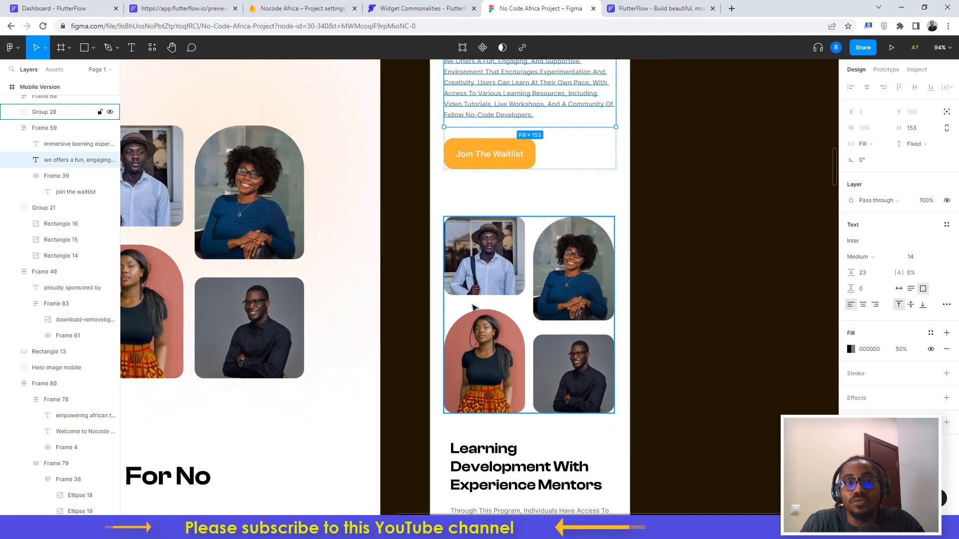
scroll(498, 274, down, 3)
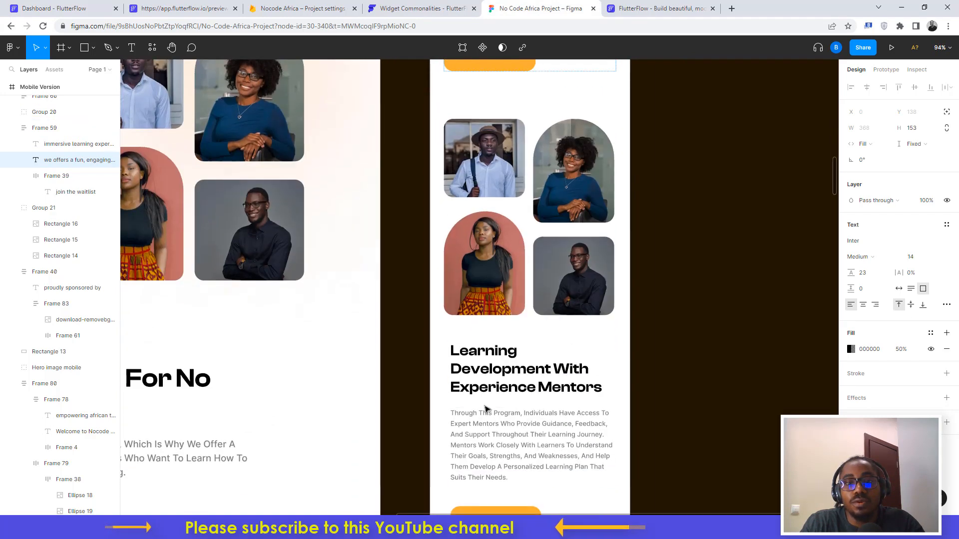
scroll(484, 404, down, 2)
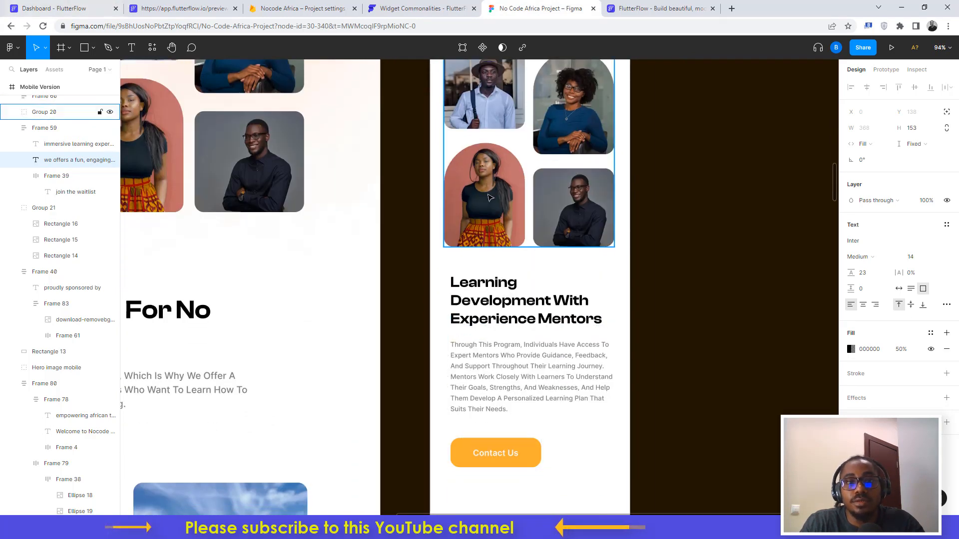
scroll(487, 200, left, 6)
scroll(389, 211, up, 2)
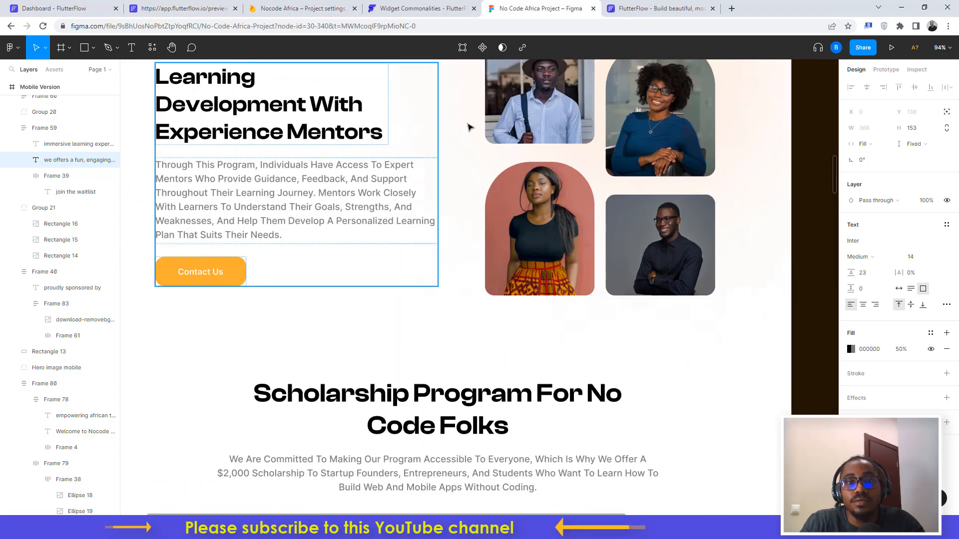
- Duplicate the row holding the Learning Development text and the four mentor images on the FlutterFlow desktop canvas
click(70, 8)
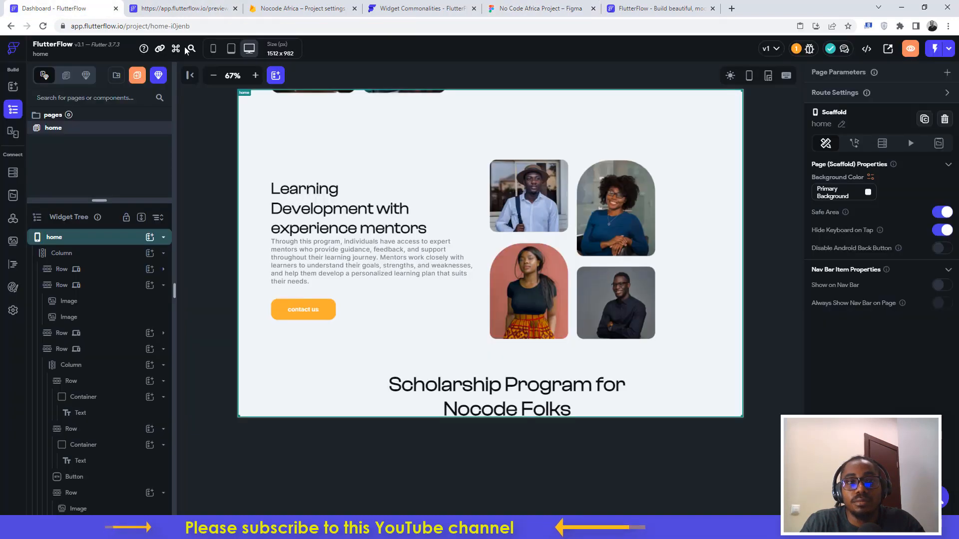
click(249, 191)
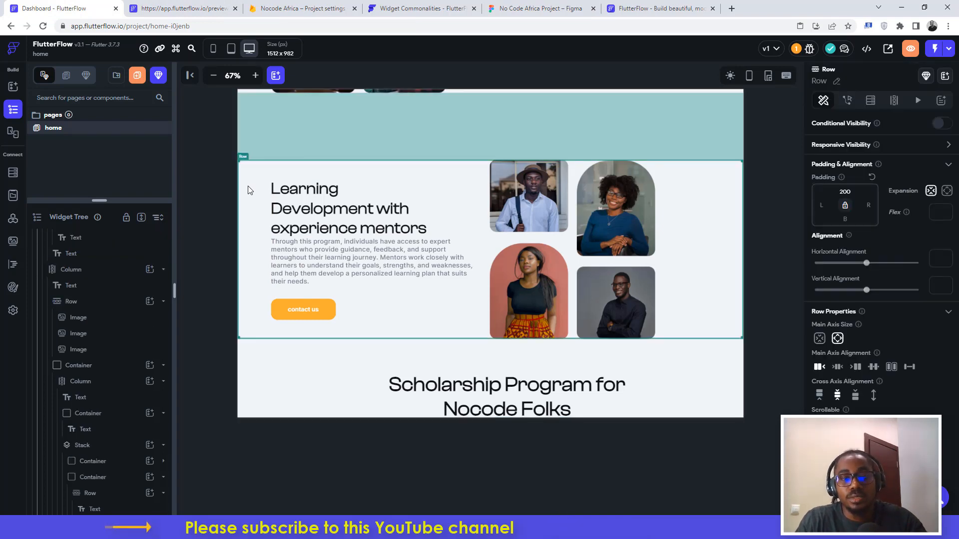
key(ctrl+d)
scroll(466, 315, down, 2)
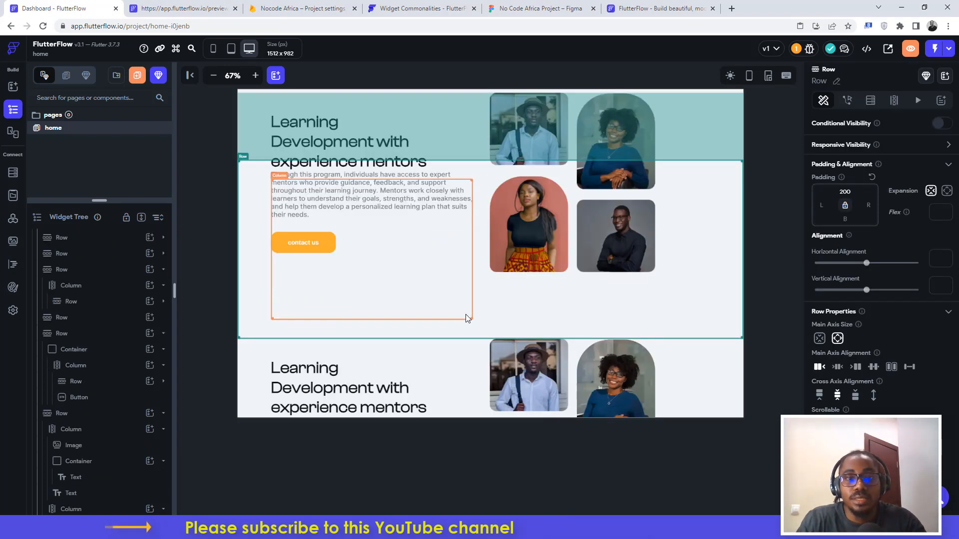
scroll(466, 315, down, 2)
scroll(459, 280, down, 1)
scroll(457, 258, up, 1)
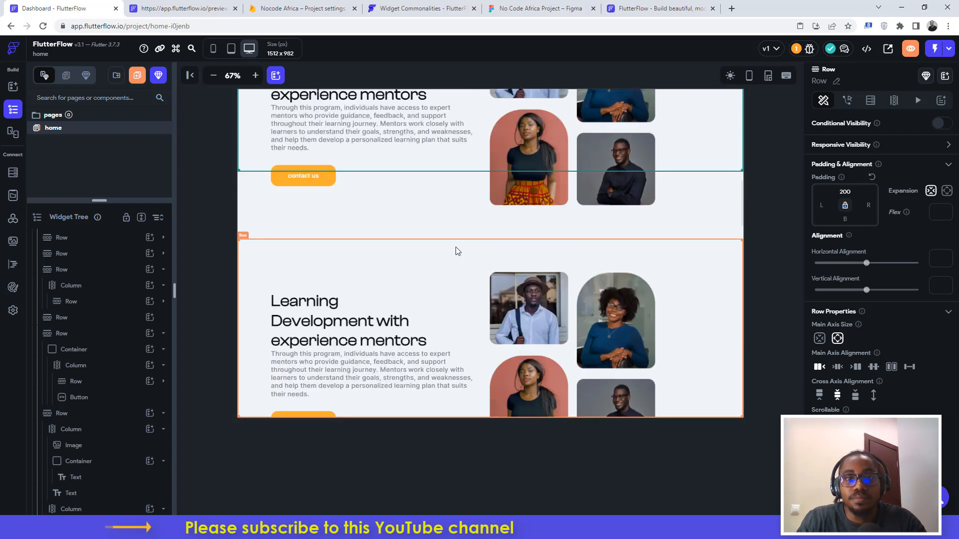
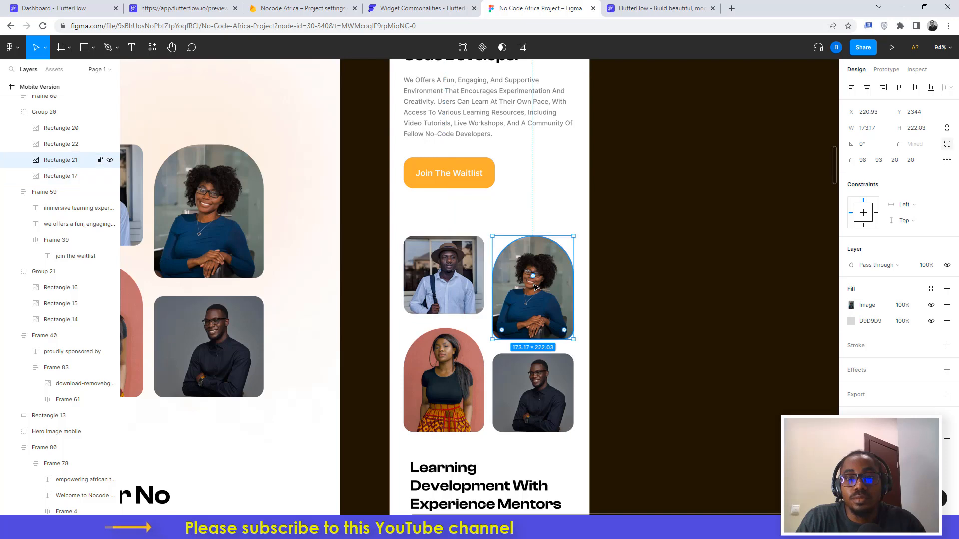
- Back in FlutterFlow, resize the Rectangle_21.png image to 173 px wide and 222 px high, matching the Figma mobile design
click(48, 5)
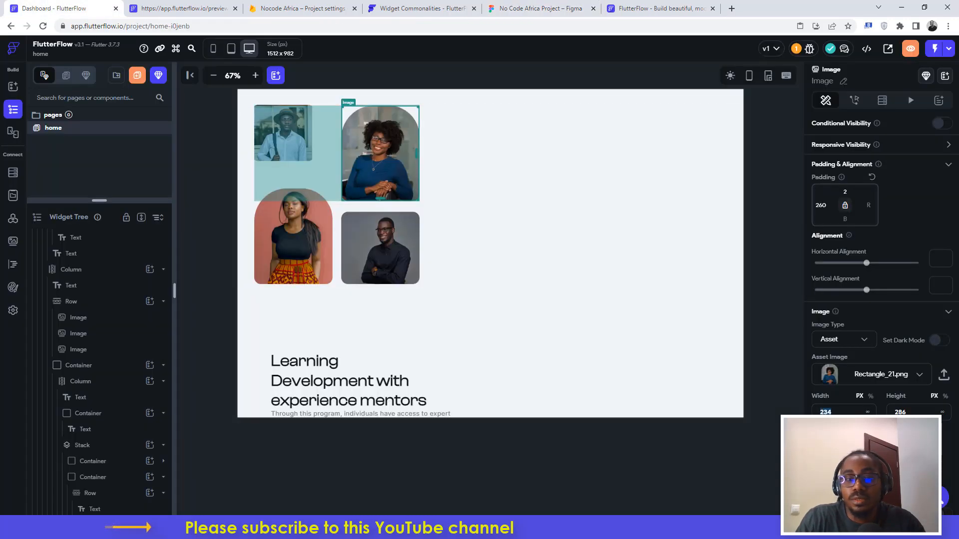
text(1)
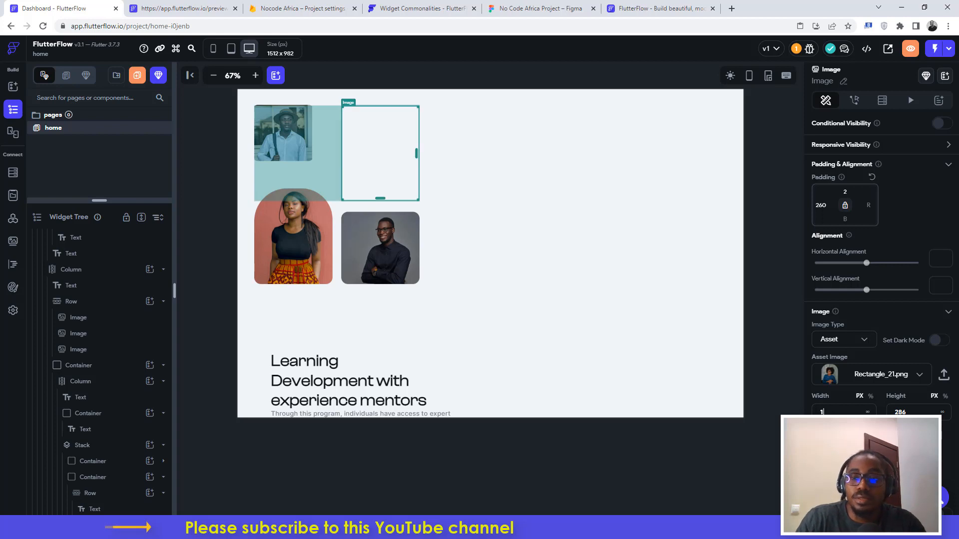
text(73)
key(Tab)
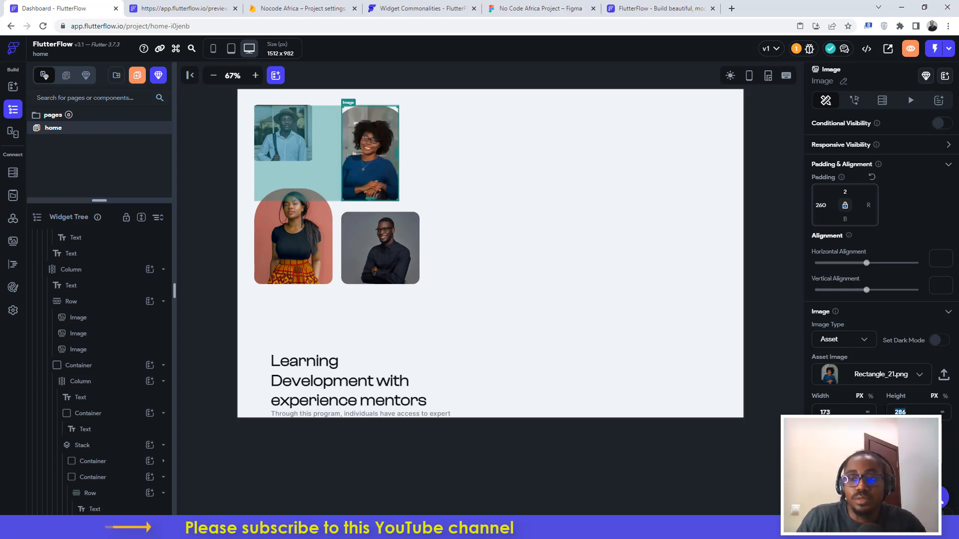
text(2)
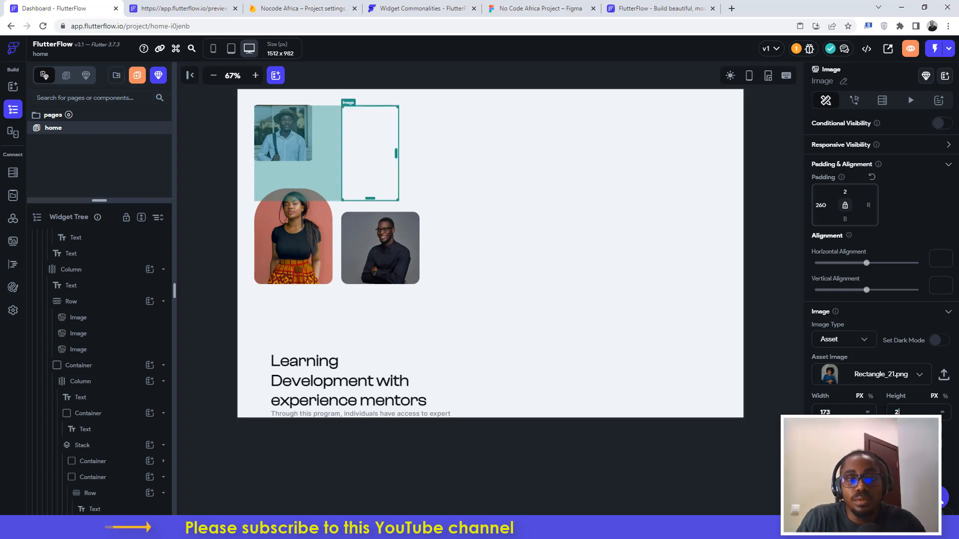
text(20)
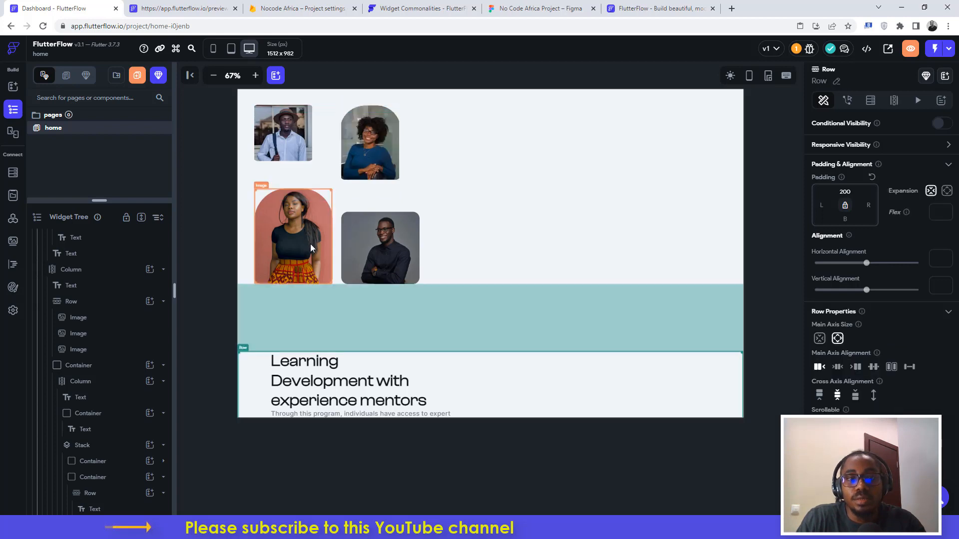
- Look up the Rectangle 22 picture's size in Figma and set the Rectangle_22.png image to 173 px wide and 222 px high
click(301, 221)
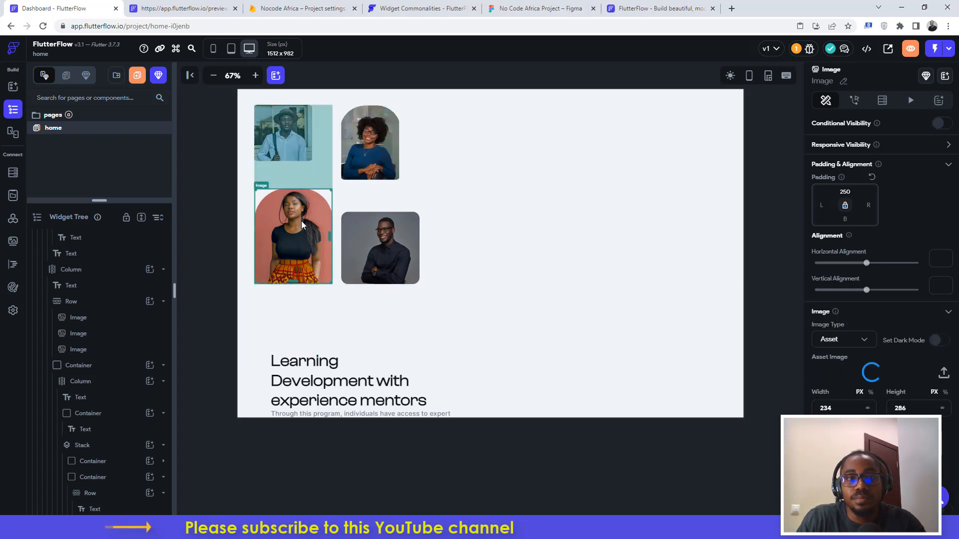
click(534, 9)
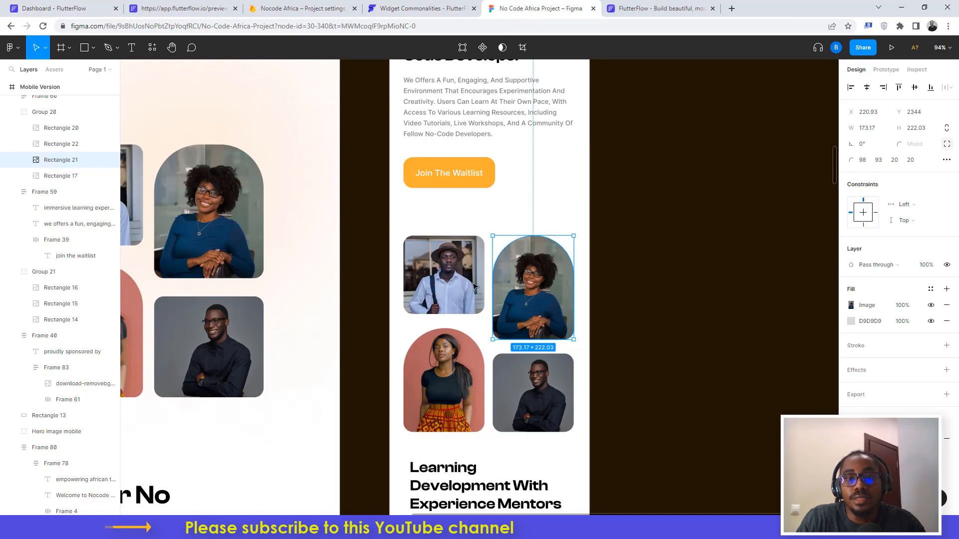
click(449, 363)
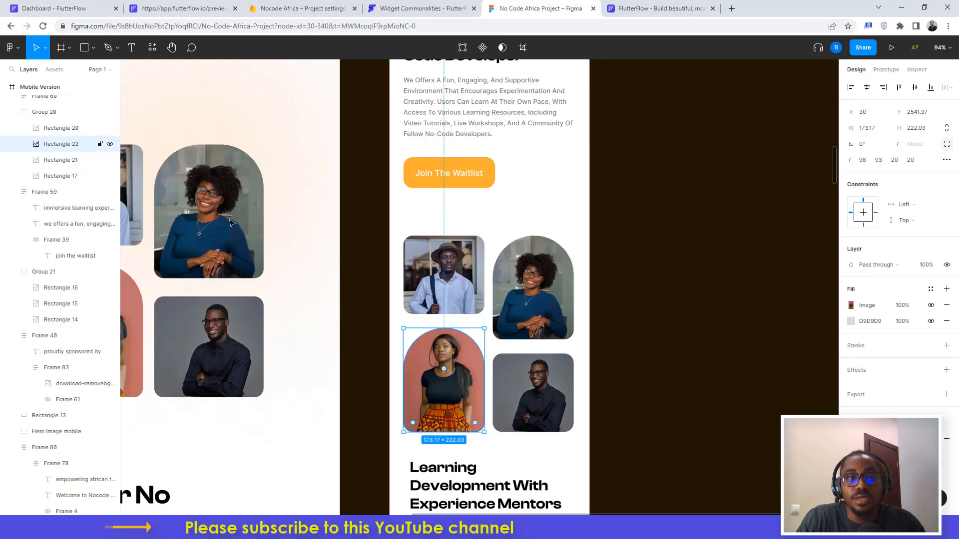
click(65, 8)
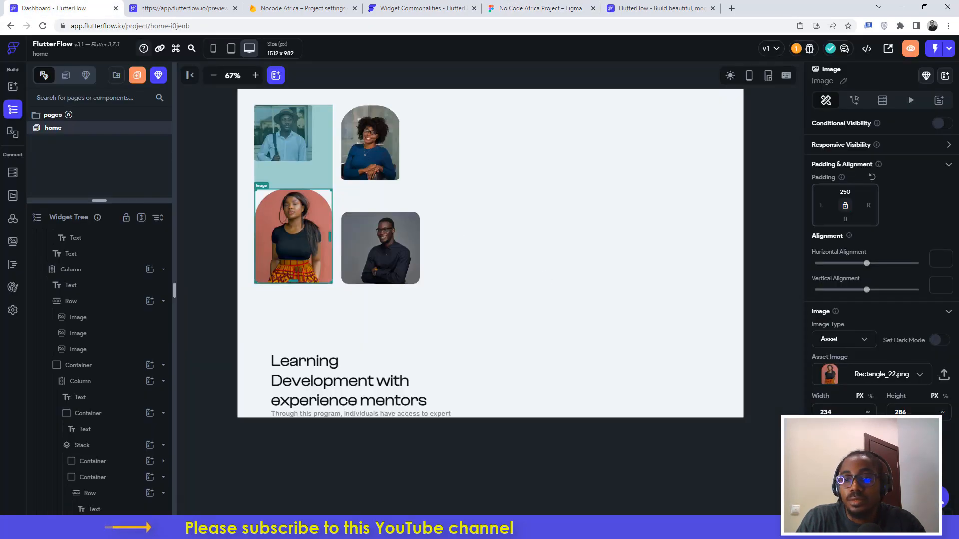
double_click(826, 412)
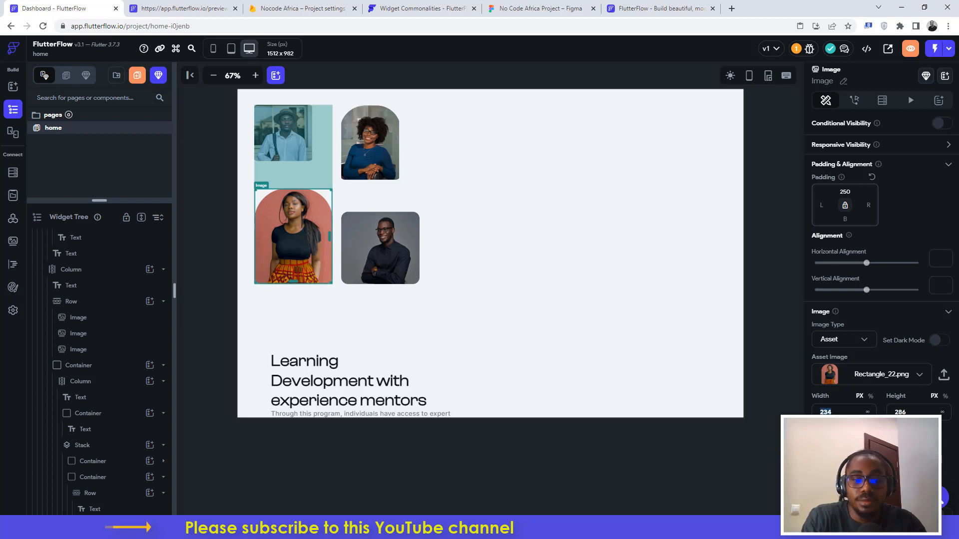
text(17)
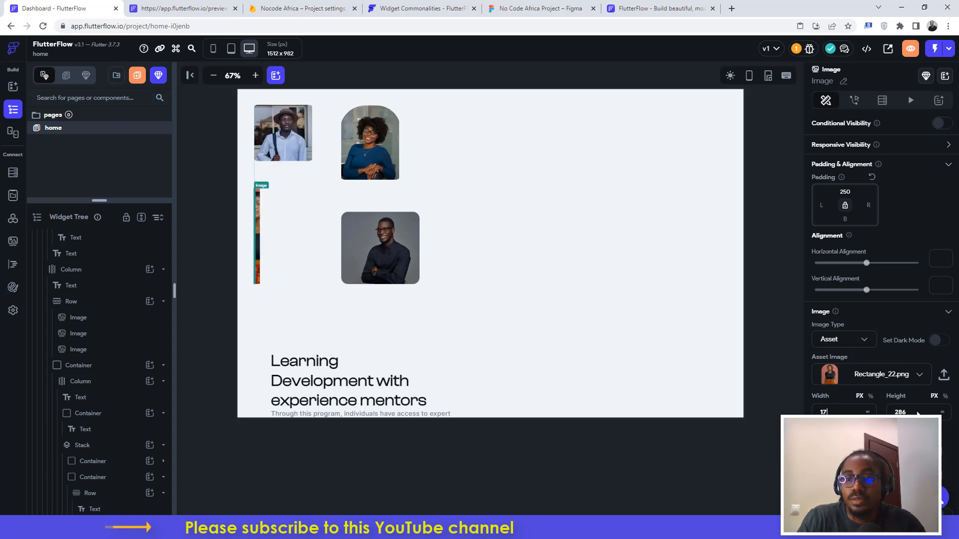
text(3)
key(Tab)
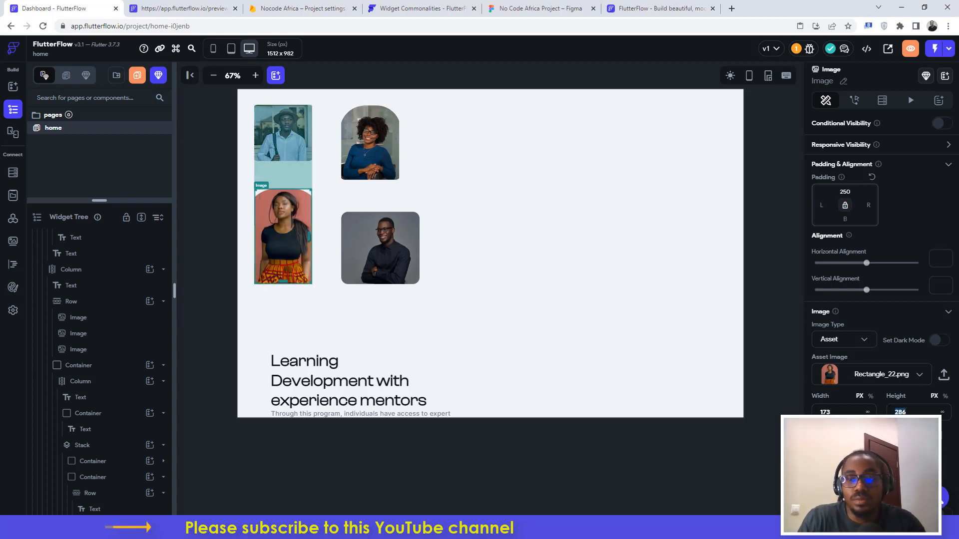
text(2)
text(16)
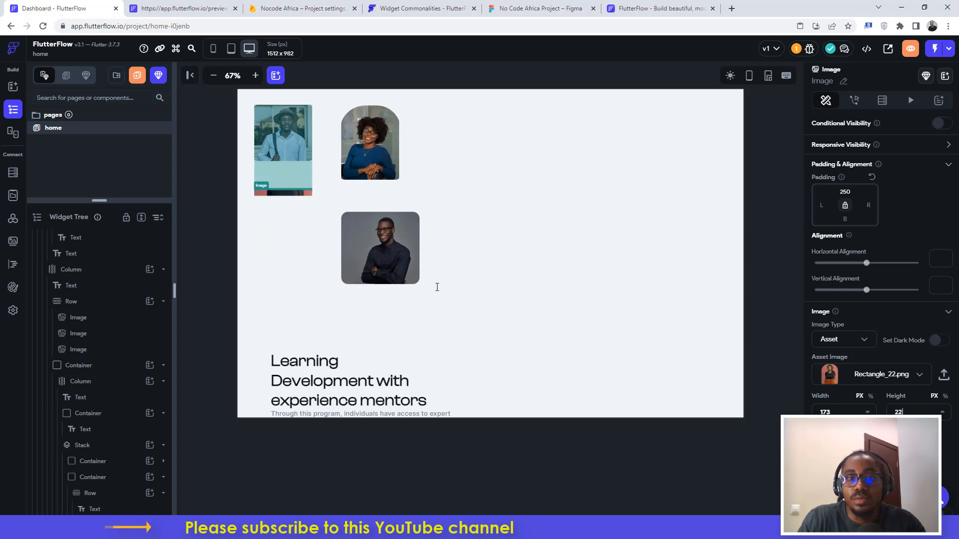
- Look up the Rectangle 20 picture's size in Figma and set FlutterFlow's Rectangle_20.png image to 173 px wide and 168 px high
click(371, 248)
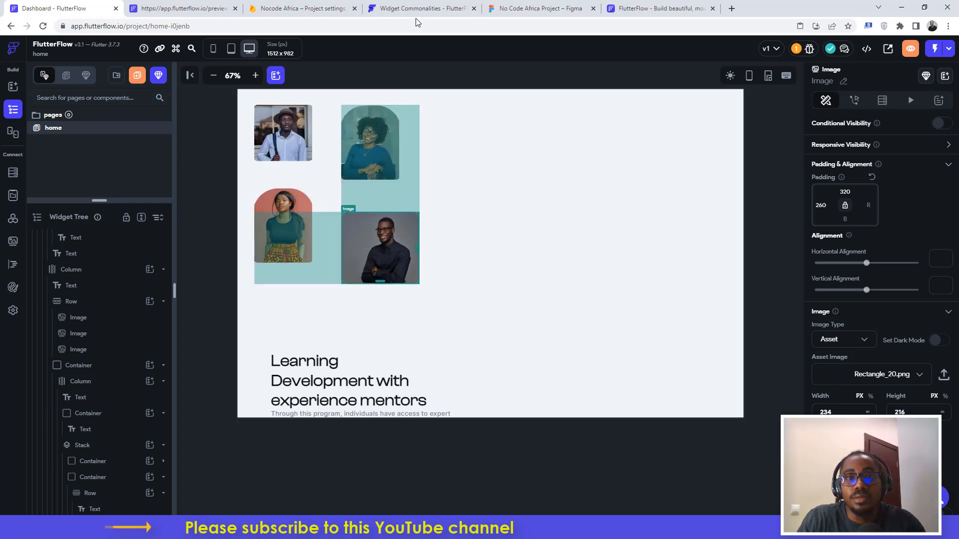
click(537, 8)
click(530, 372)
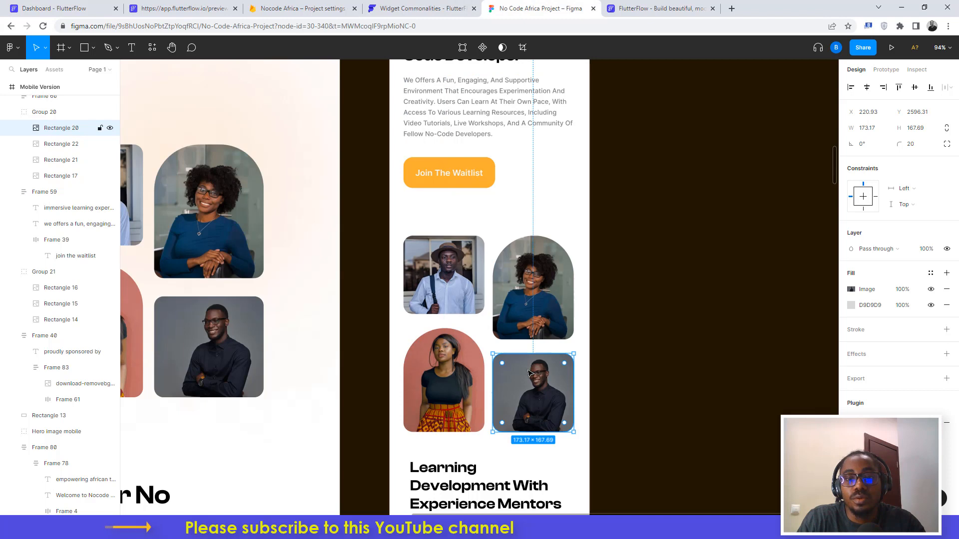
click(55, 9)
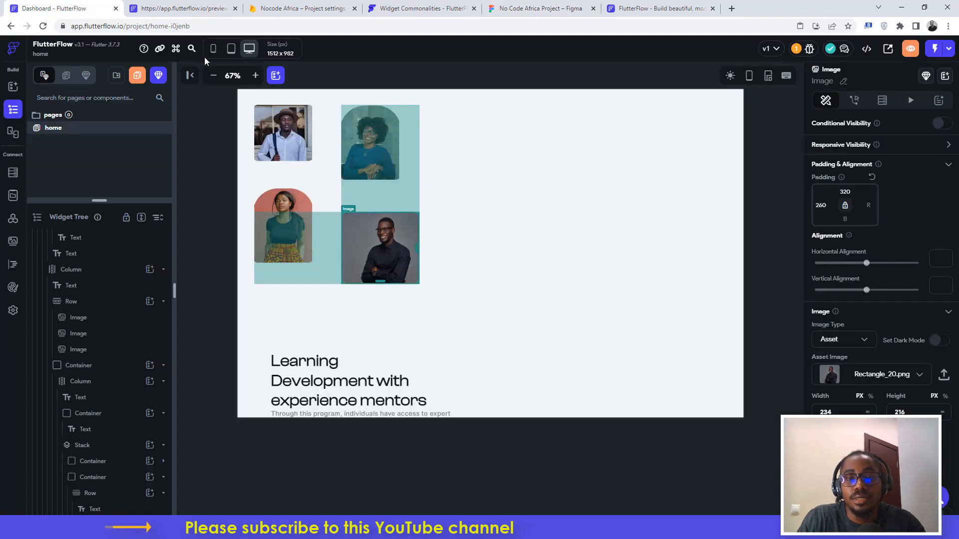
double_click(836, 414)
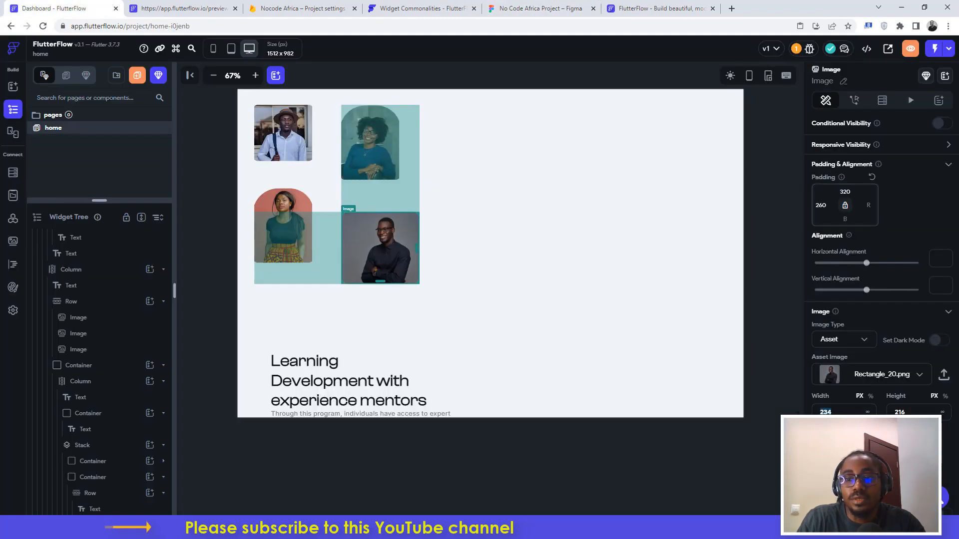
text(1)
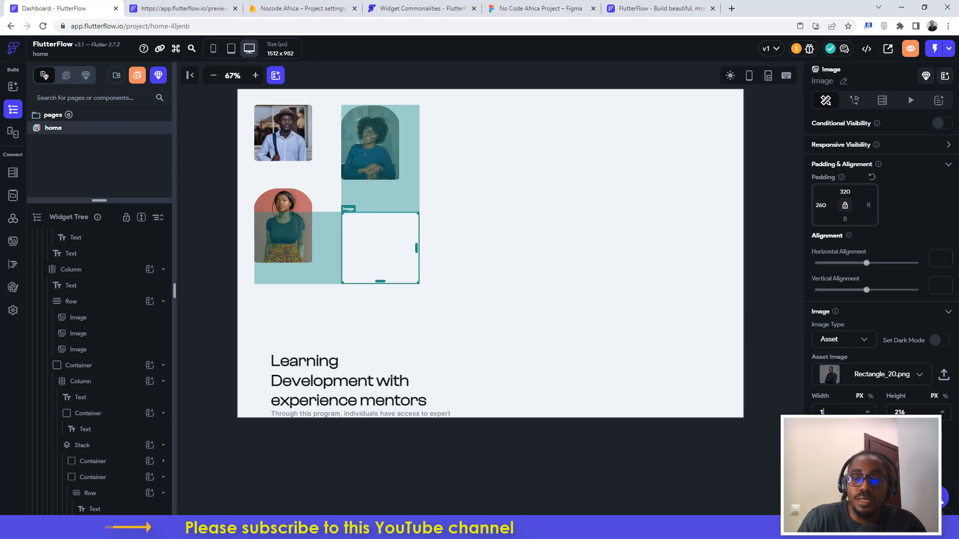
text(73)
key(Tab)
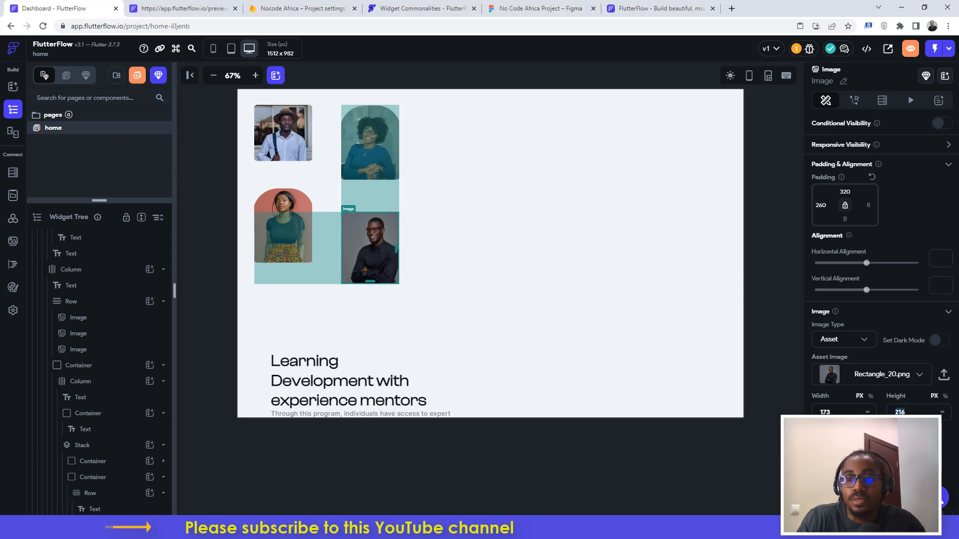
text(168)
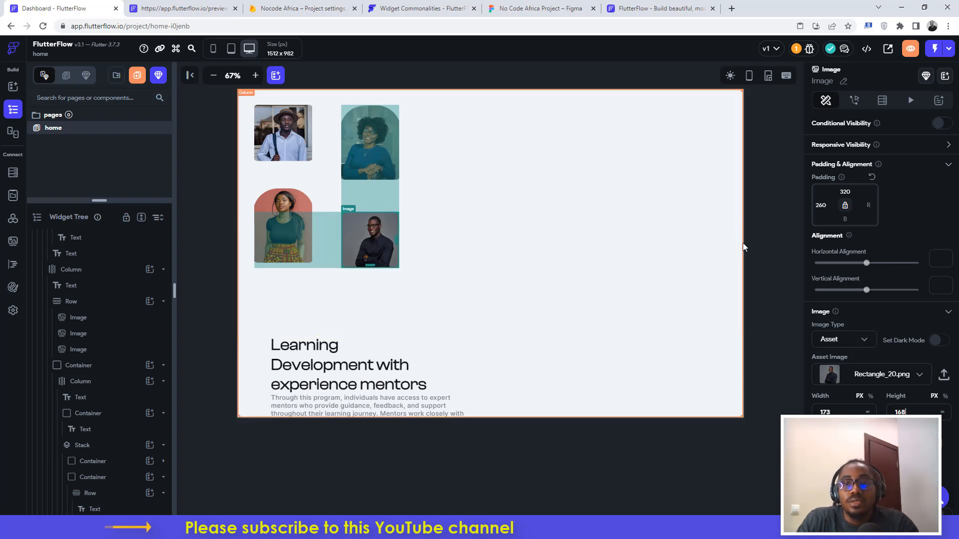
click(764, 188)
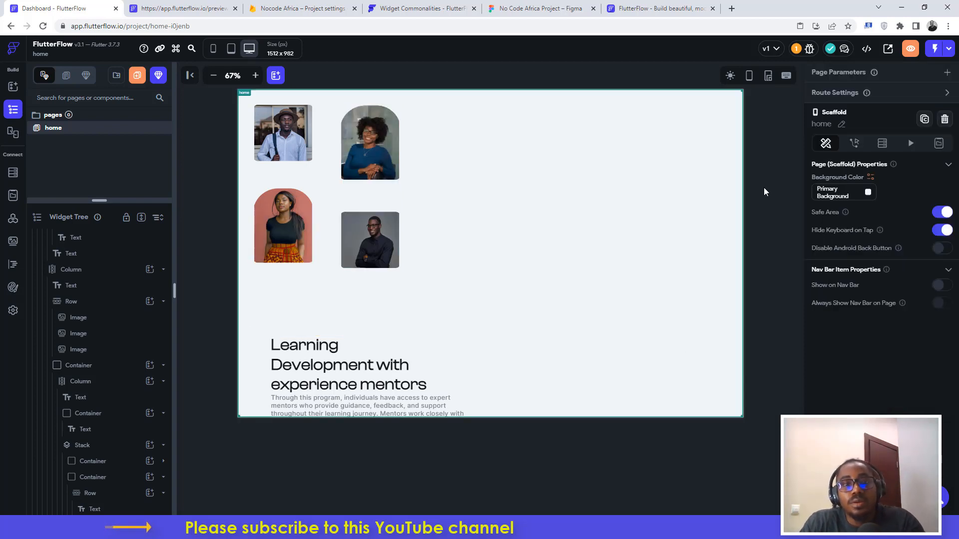
- Set the Rectangle_21.png image's left padding to 200 and compare its spacing with the Figma mobile design
click(346, 150)
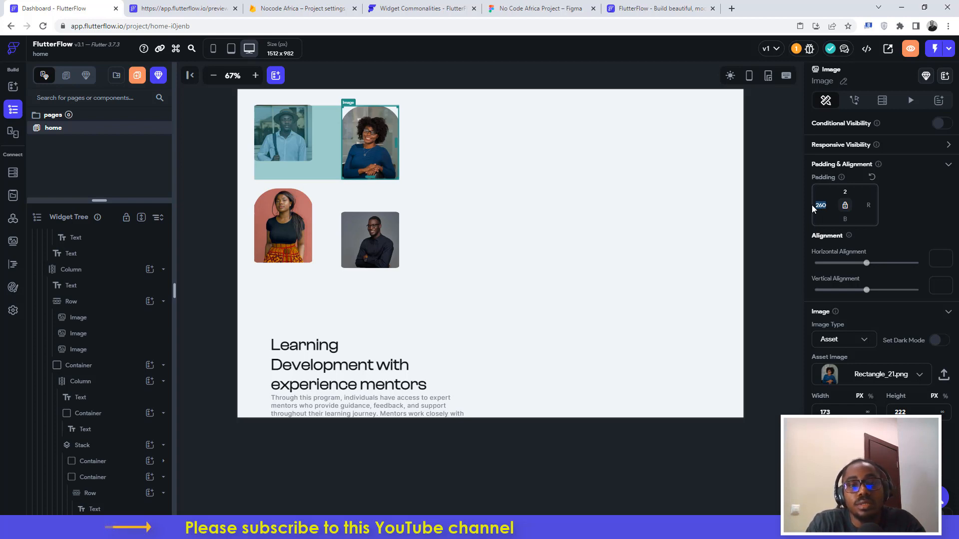
text(200)
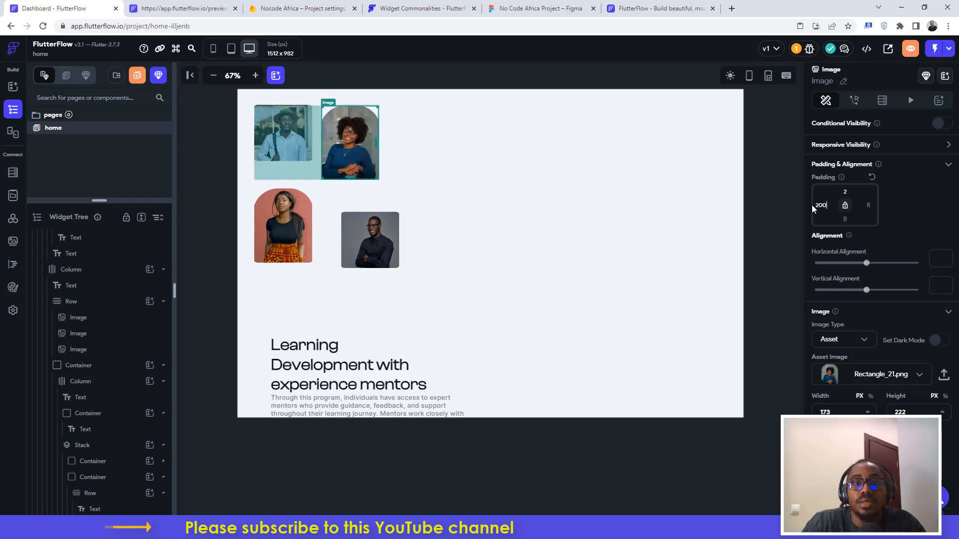
click(524, 6)
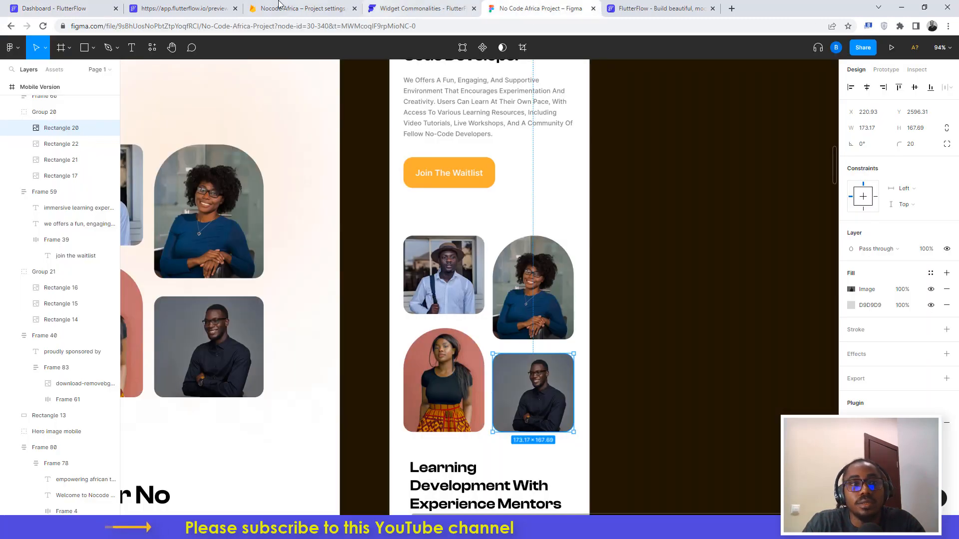
click(64, 7)
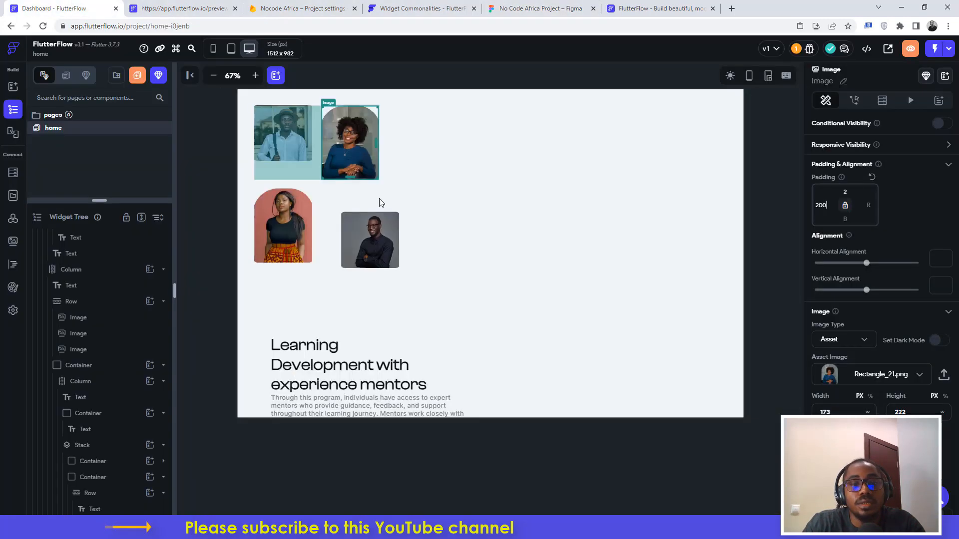
- Set the Rectangle_20.png image's left padding to 200 and its top padding to 300
click(363, 252)
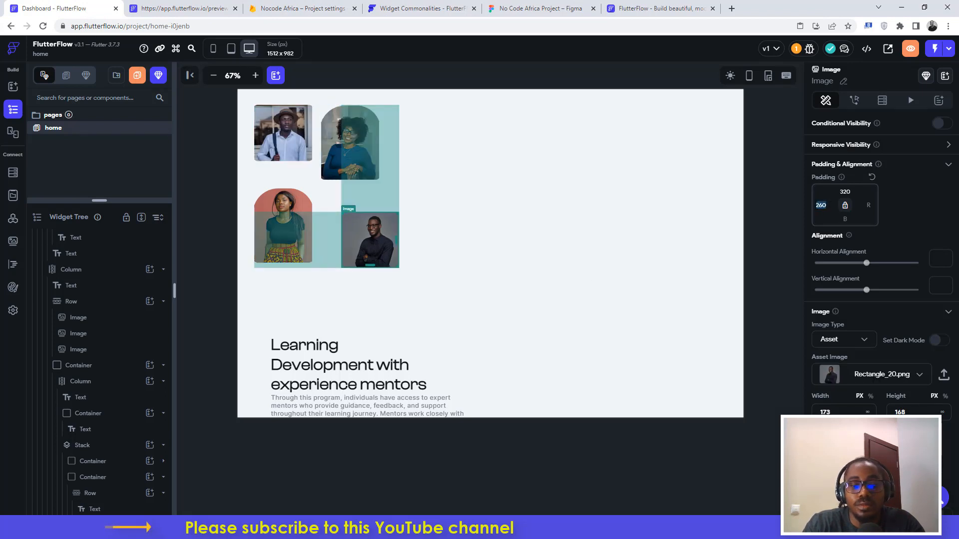
text(2)
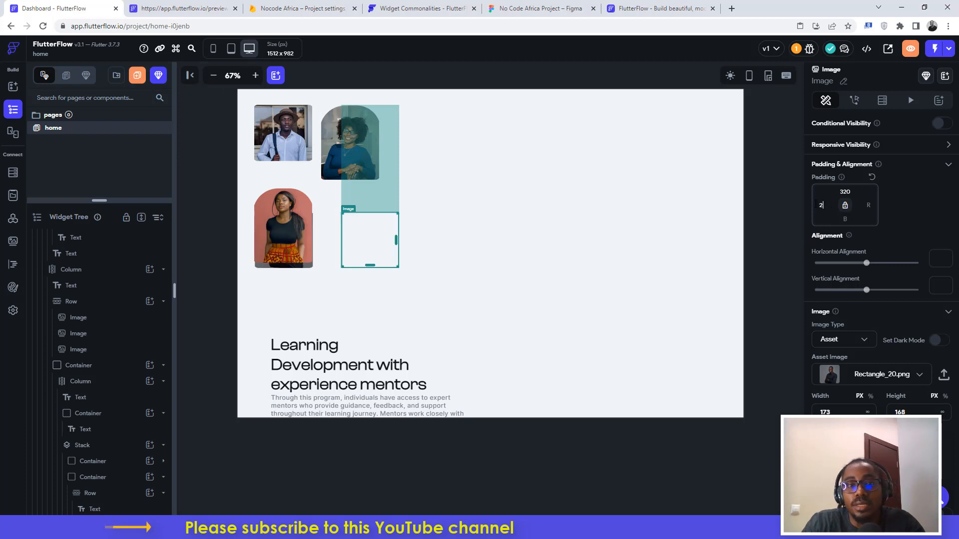
text(00)
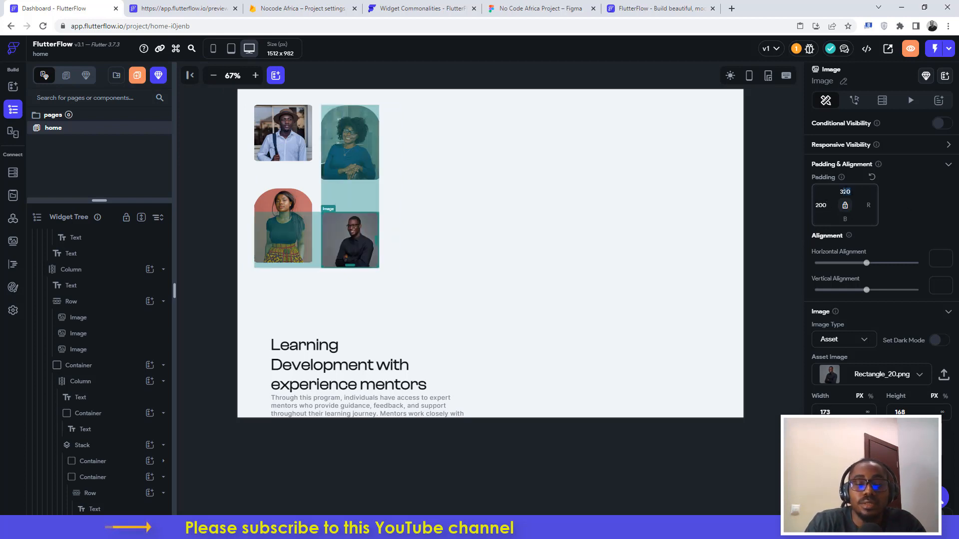
text(00)
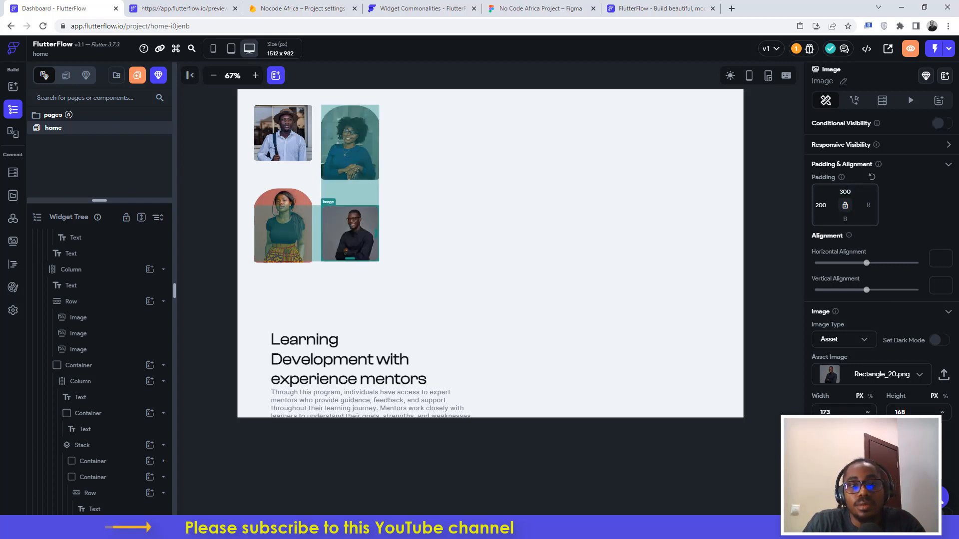
click(448, 308)
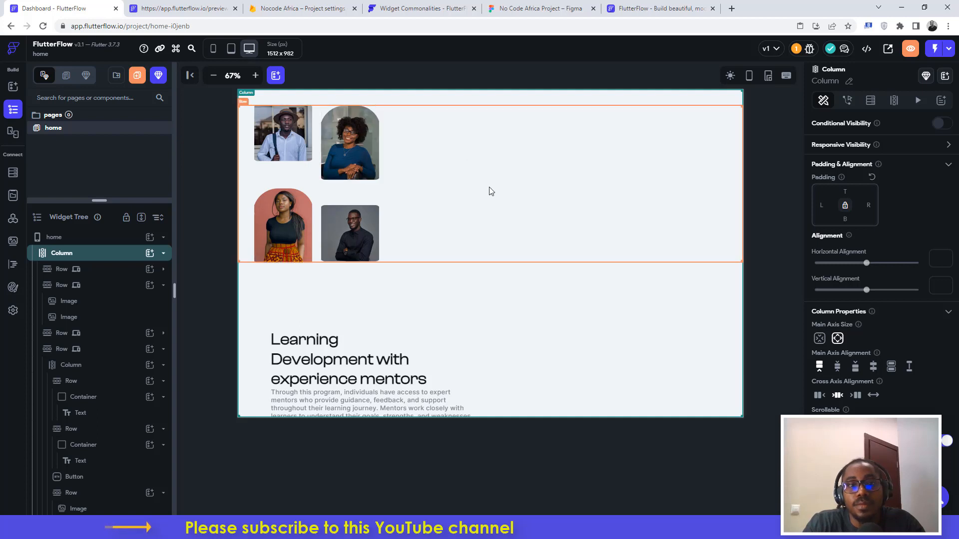
- Check the Rectangle 20 picture in the Figma mobile design against the Rectangle_20.png image's size and padding in FlutterFlow
click(526, 8)
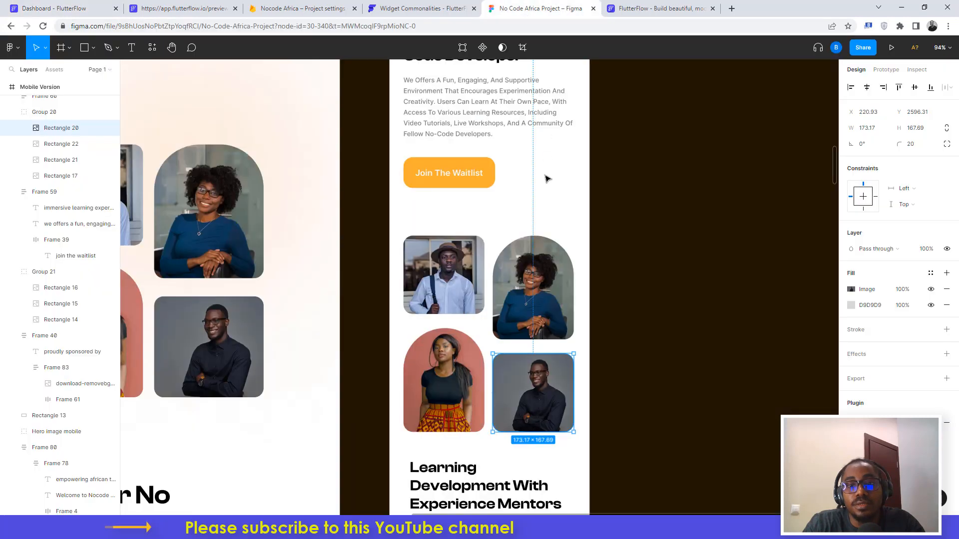
click(674, 263)
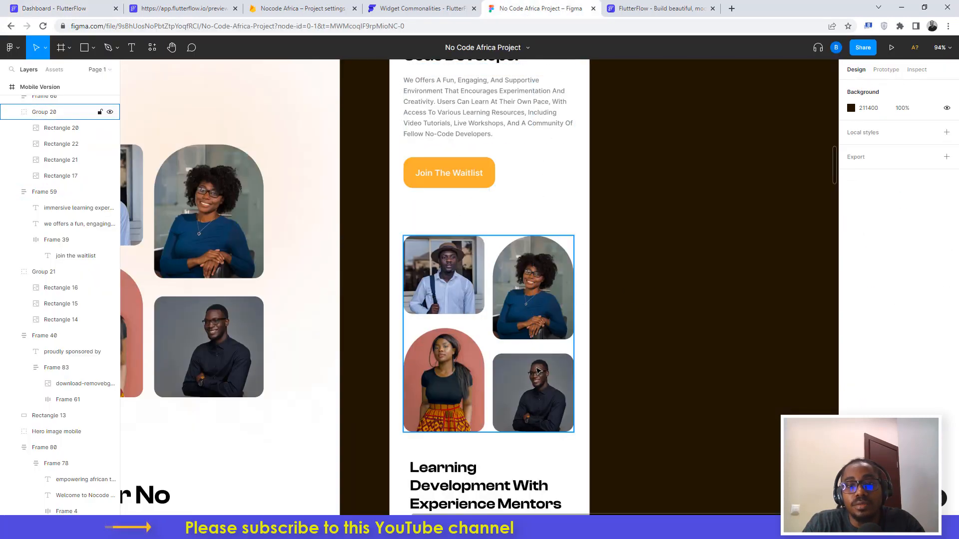
double_click(538, 371)
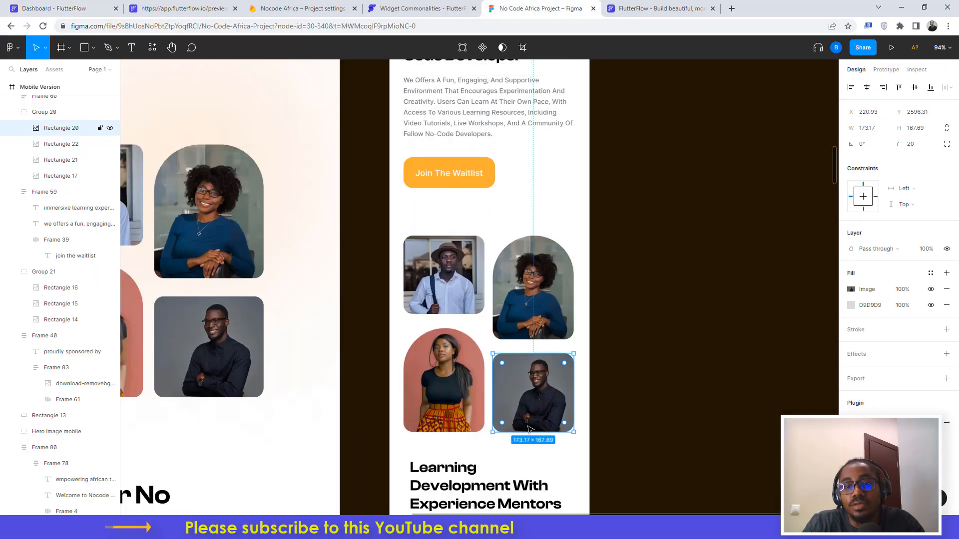
click(62, 8)
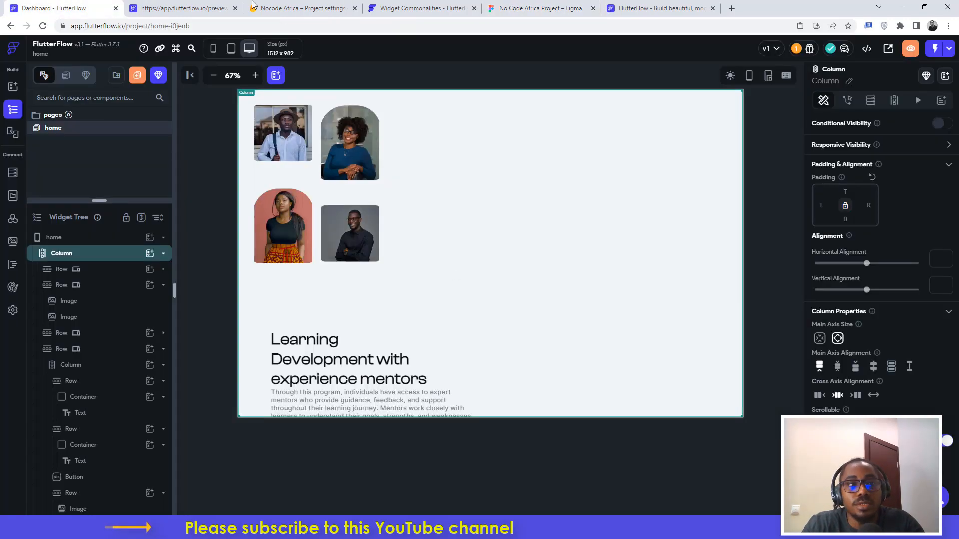
click(331, 226)
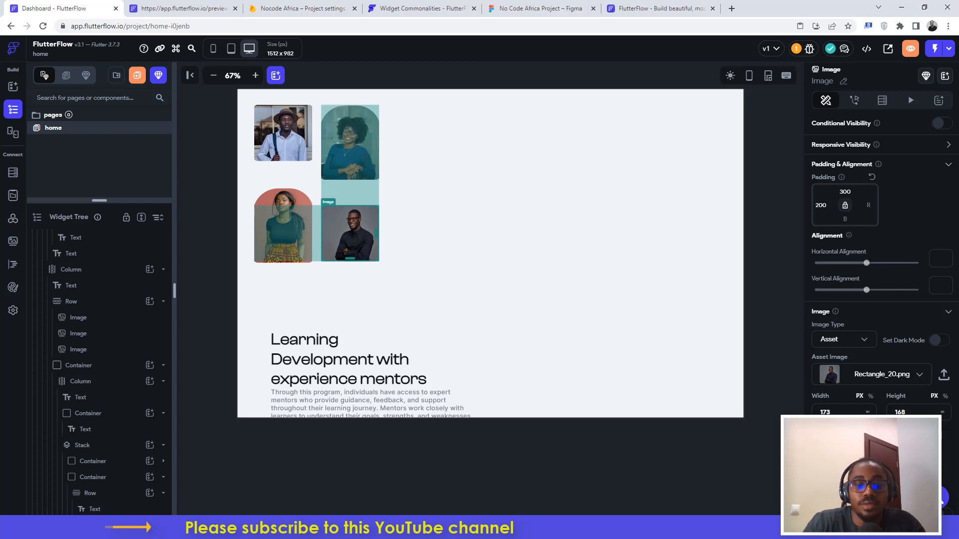
click(506, 255)
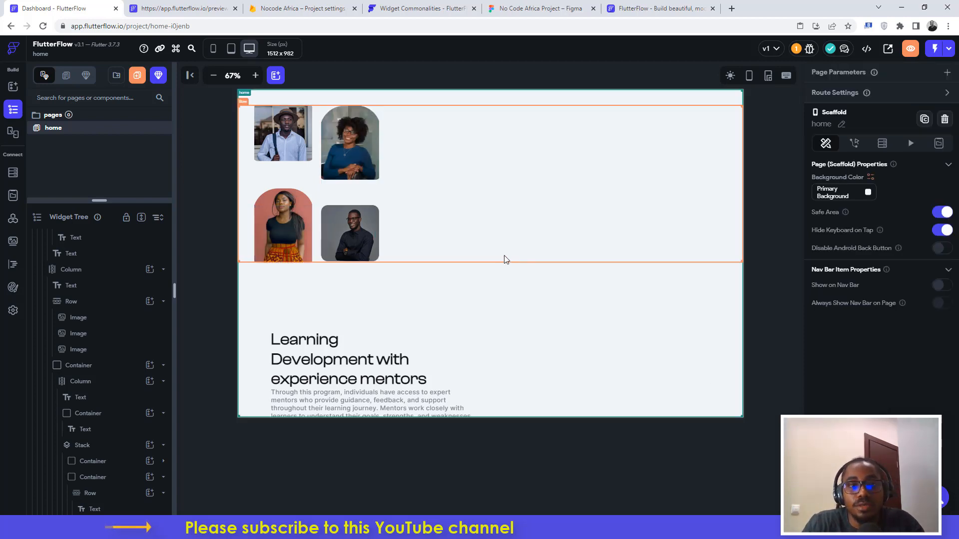
- Examine the size and padding of the Rectangle_21, Rectangle_22 and Rectangle_17 images and of the row holding them
click(358, 141)
click(286, 210)
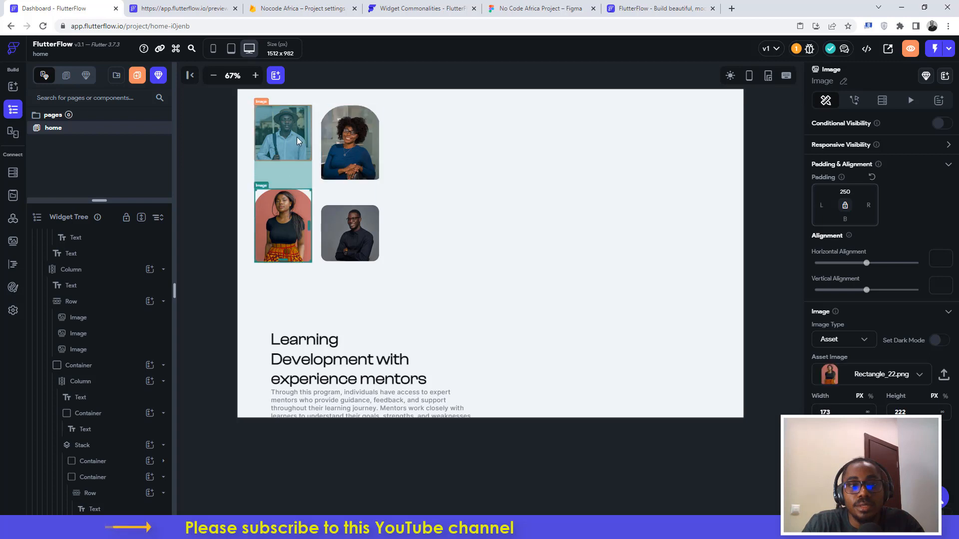
click(478, 142)
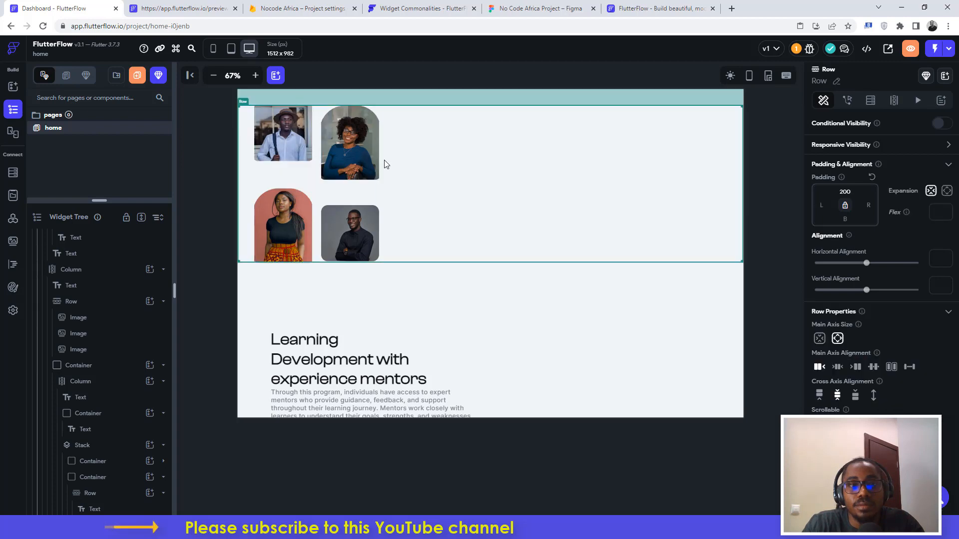
click(276, 142)
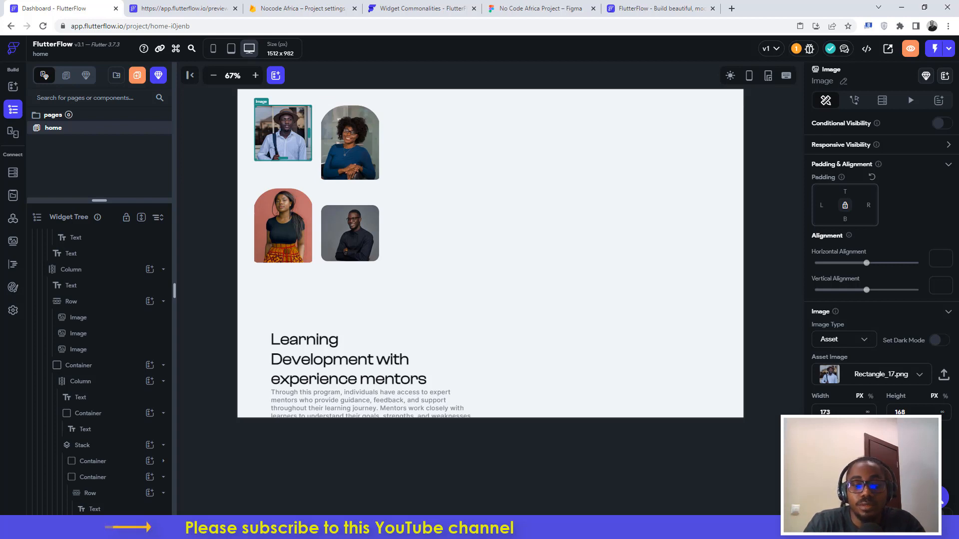
click(494, 274)
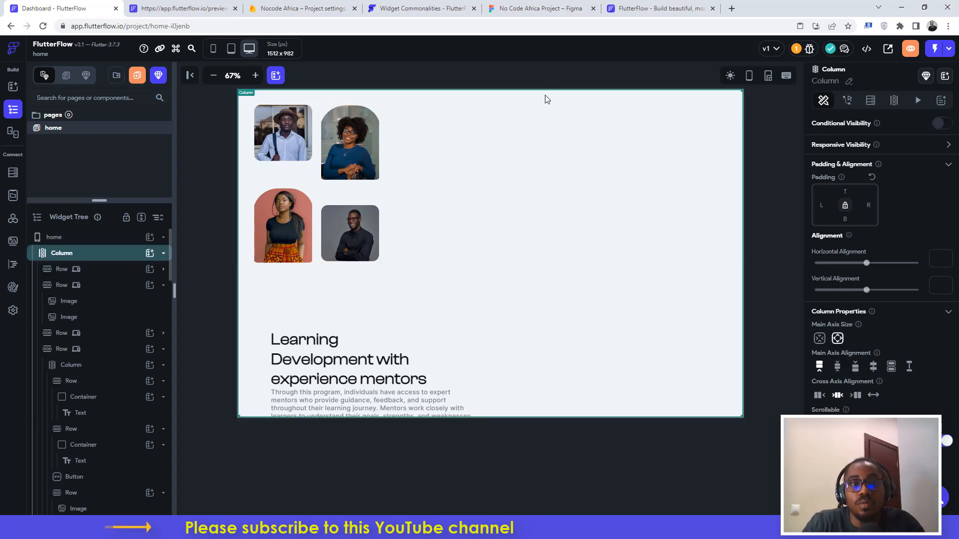
click(356, 140)
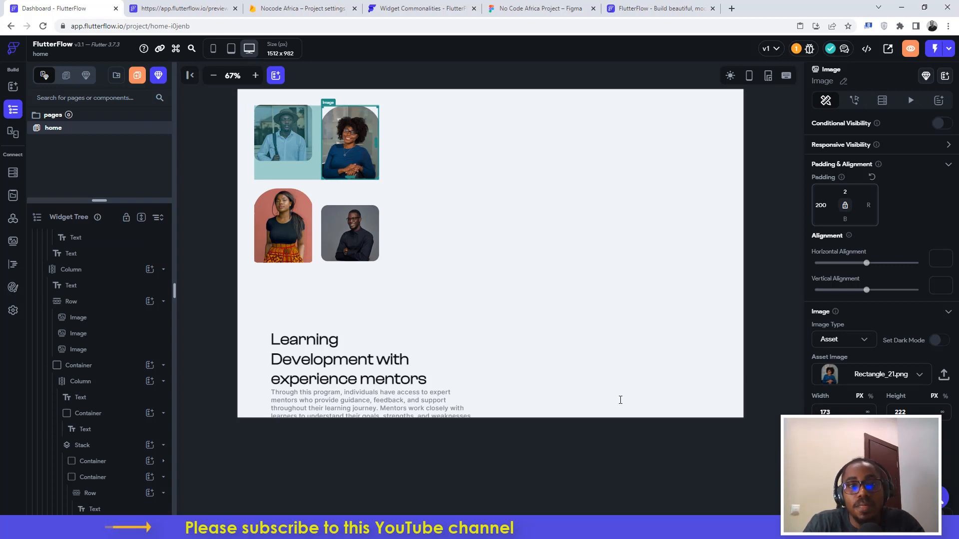
click(502, 211)
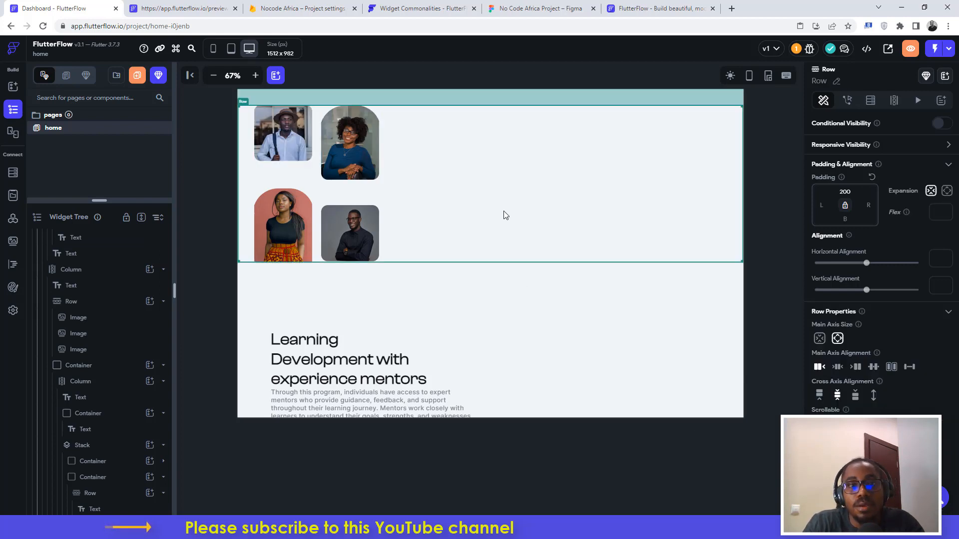
- Compare the mentor image group with Figma again, and examine the Rectangle_22.png image and its row's padding in FlutterFlow
click(544, 8)
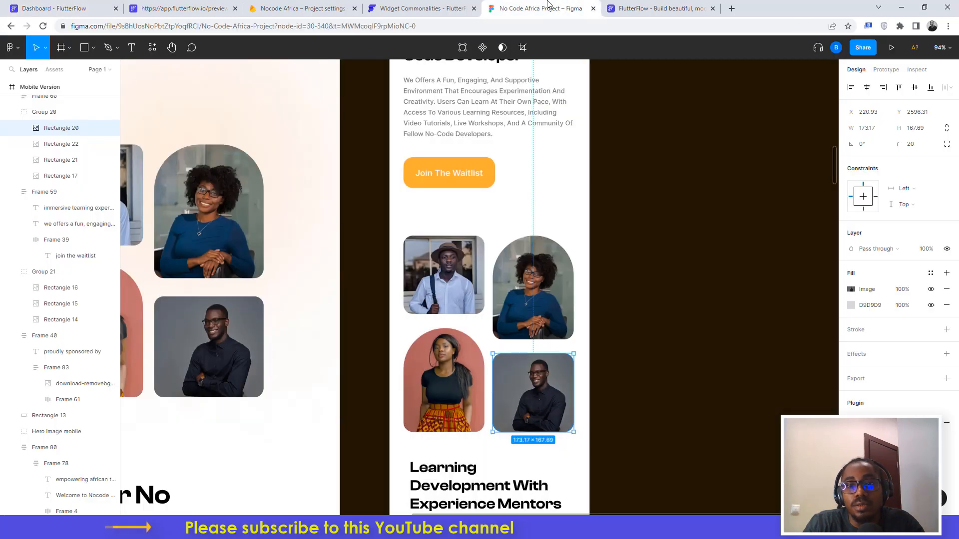
click(73, 4)
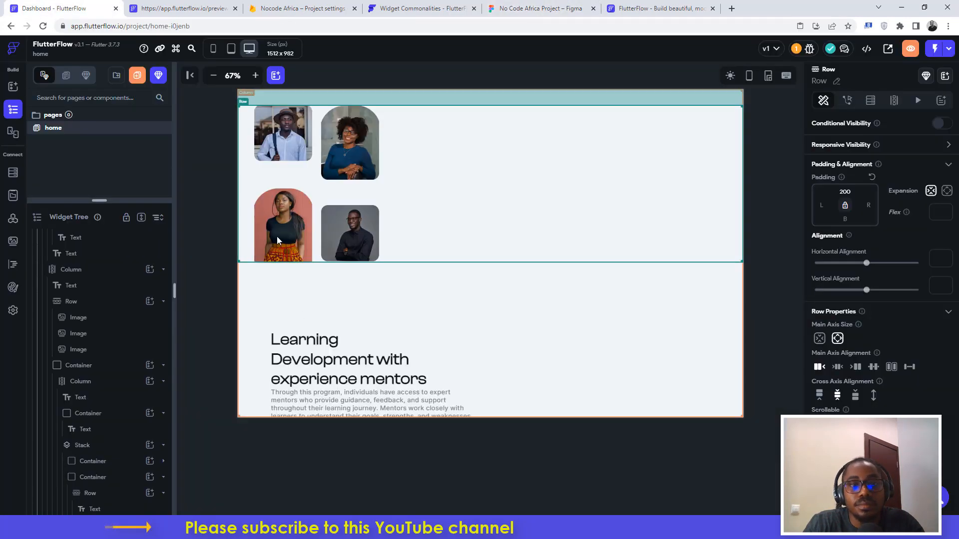
click(282, 226)
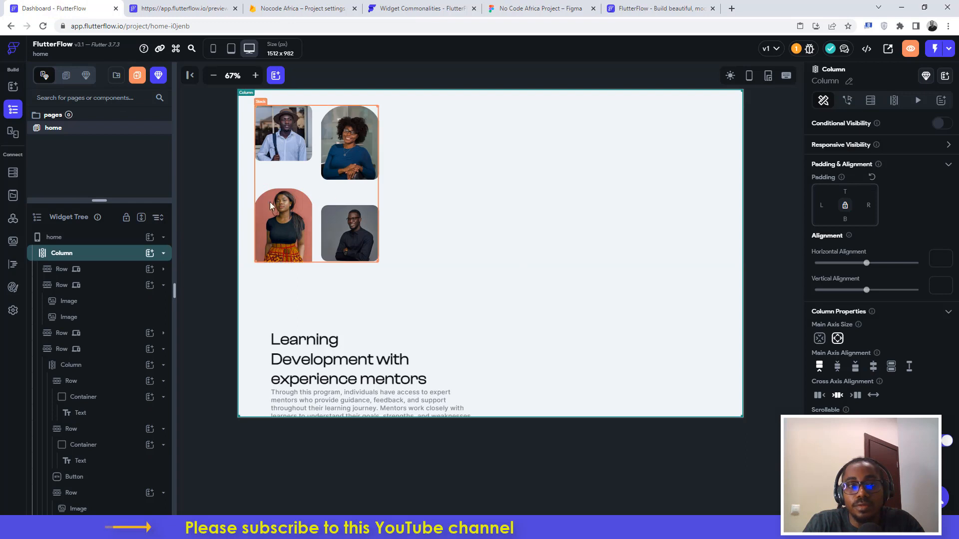
click(276, 211)
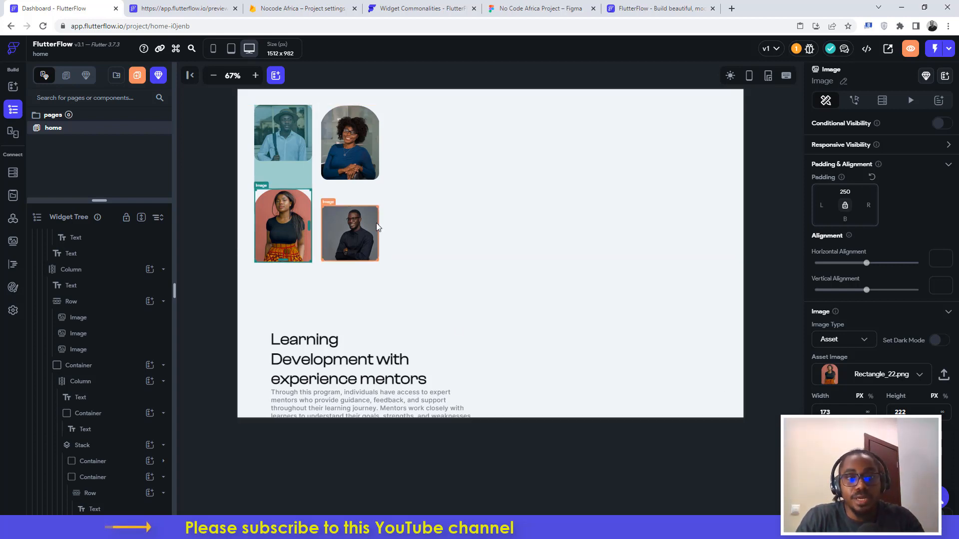
scroll(373, 227, down, 2)
scroll(322, 193, up, 1)
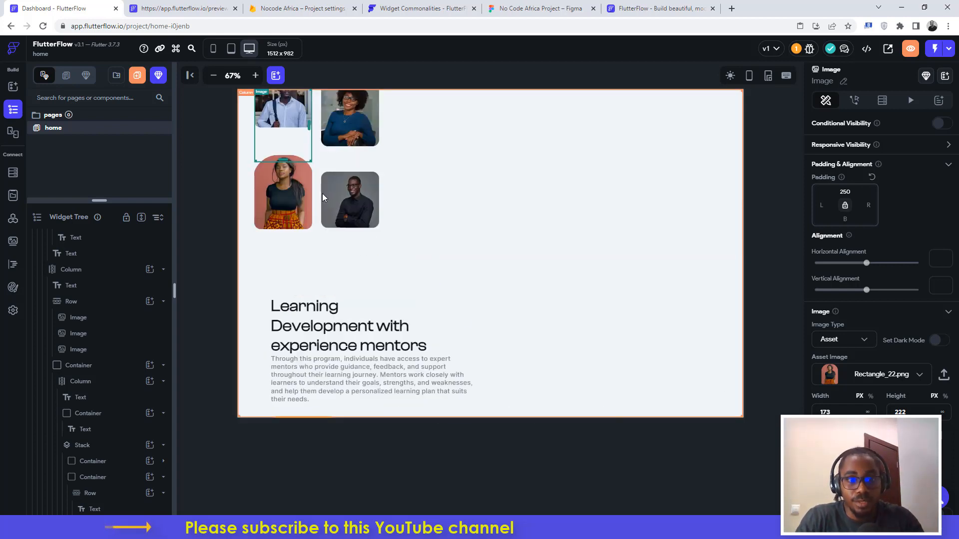
click(247, 185)
scroll(266, 191, up, 1)
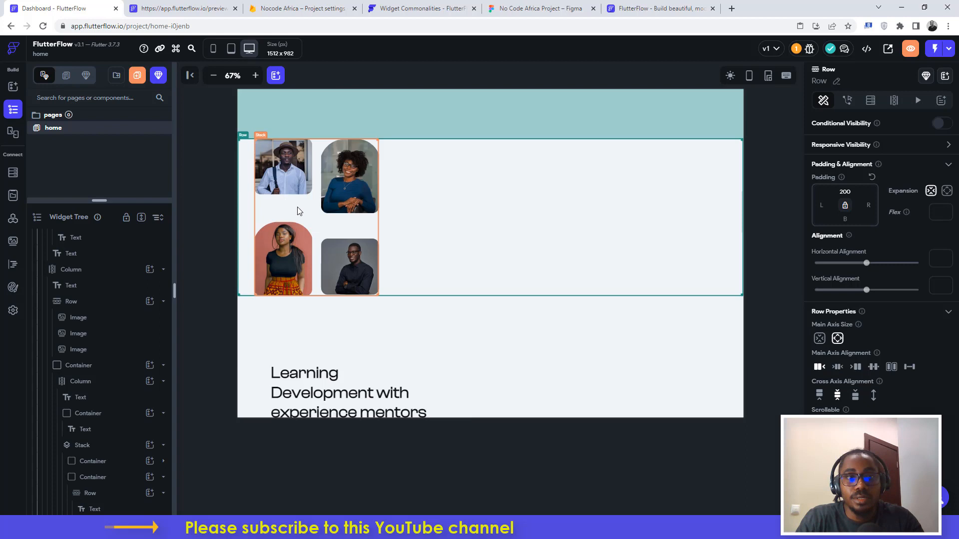
- Set the left and right padding of the column holding the mentor image stack to 16
click(325, 228)
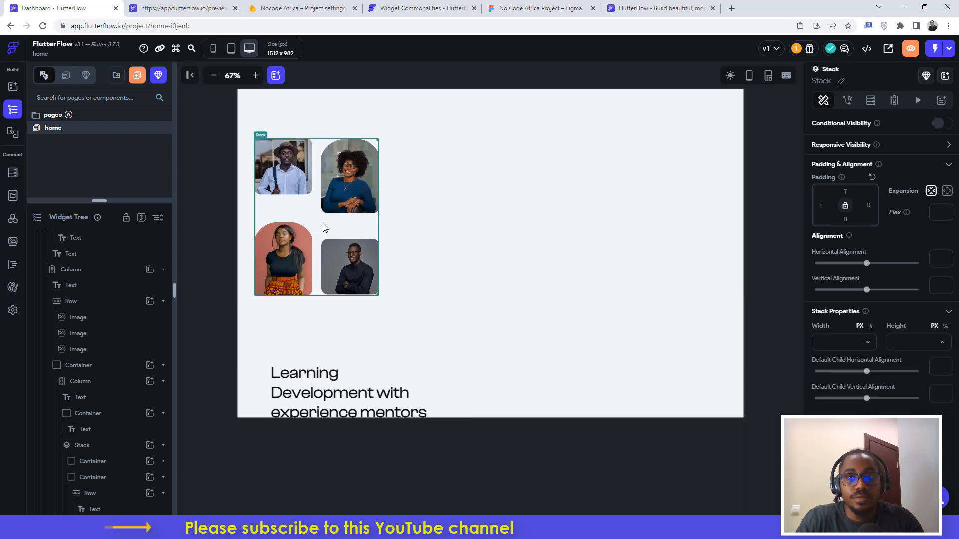
click(265, 191)
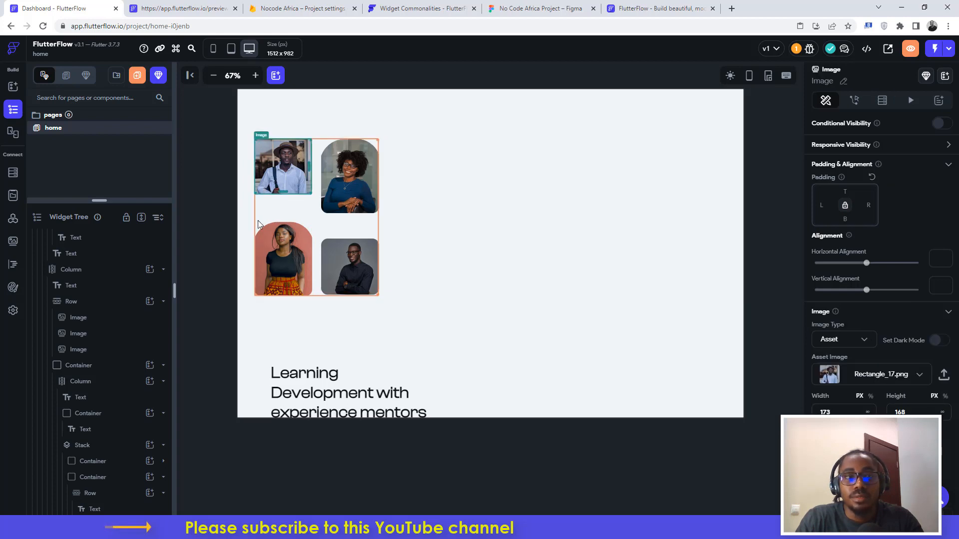
scroll(100, 298, up, 5)
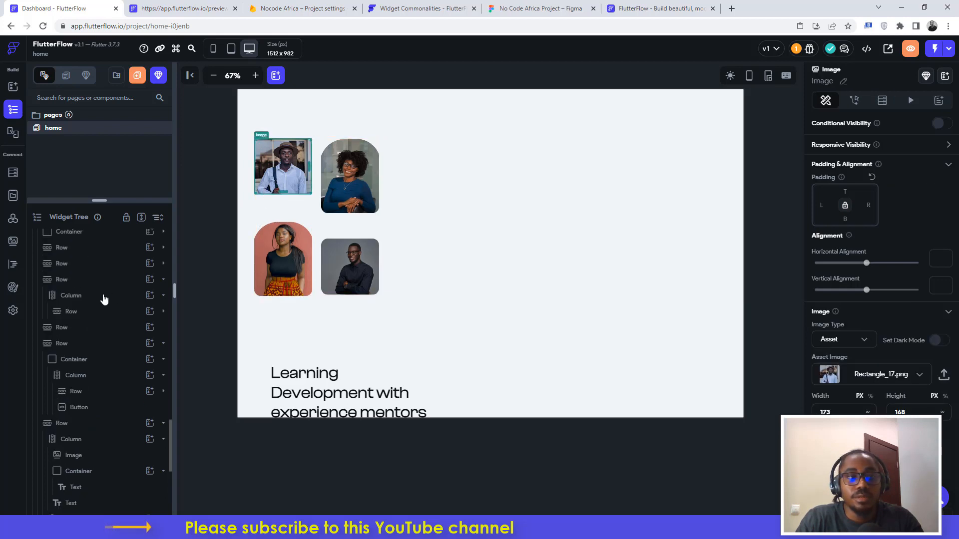
scroll(104, 299, up, 2)
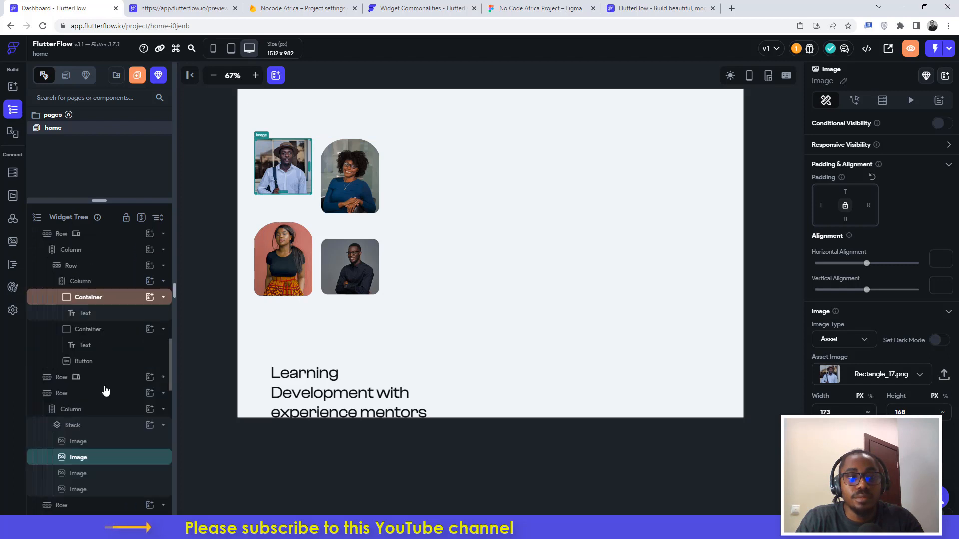
scroll(104, 388, down, 1)
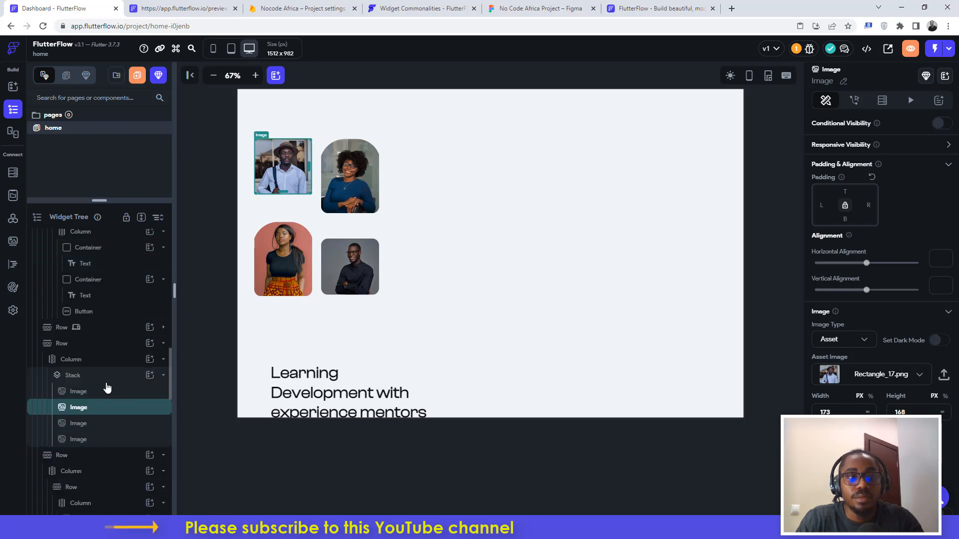
click(71, 365)
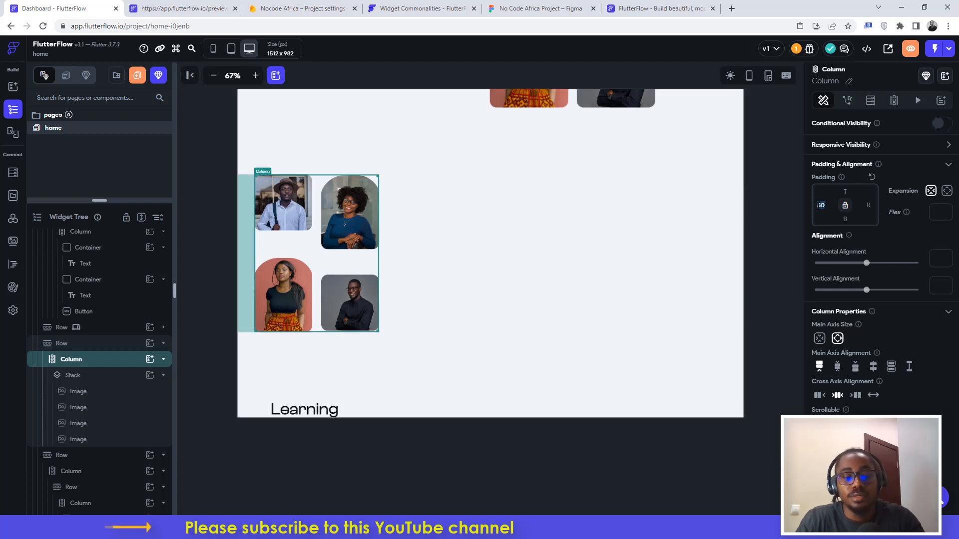
text(16)
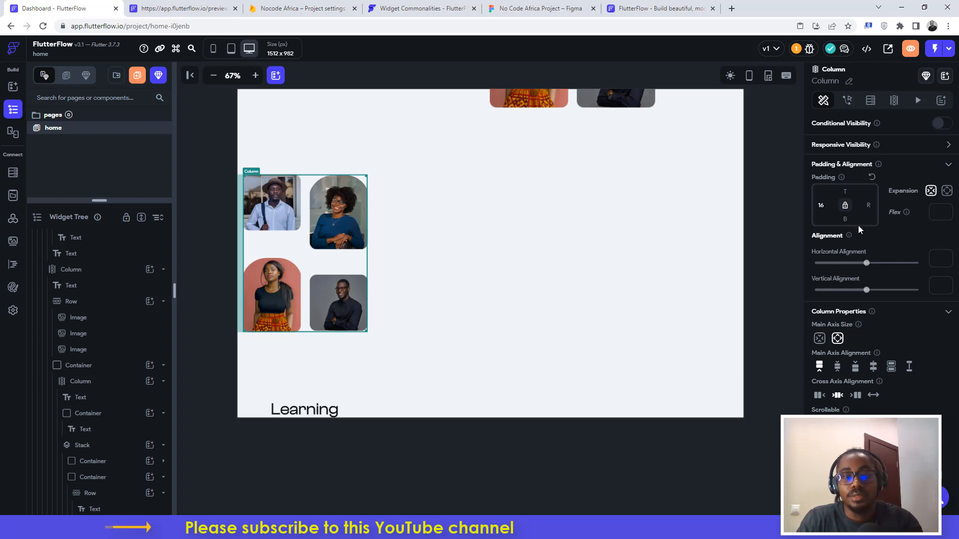
text(16)
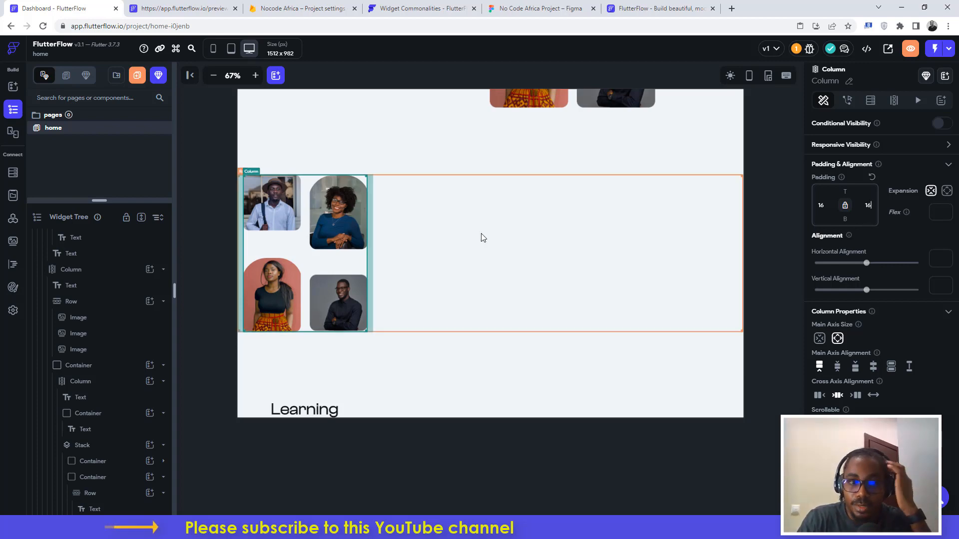
- Center the mentor images row along its main axis and hide it on desktop, landscape tablet and portrait tablet, leaving it for mobile only
click(387, 240)
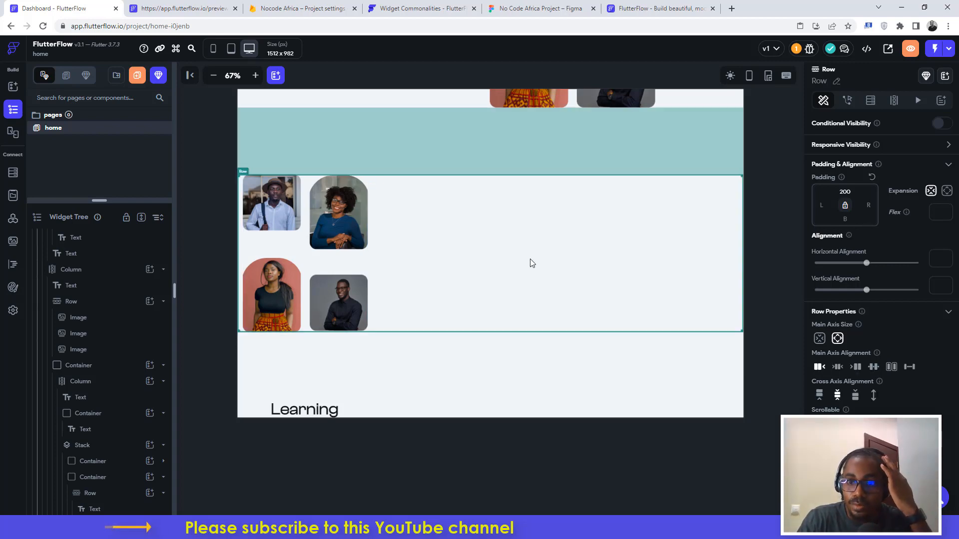
click(838, 367)
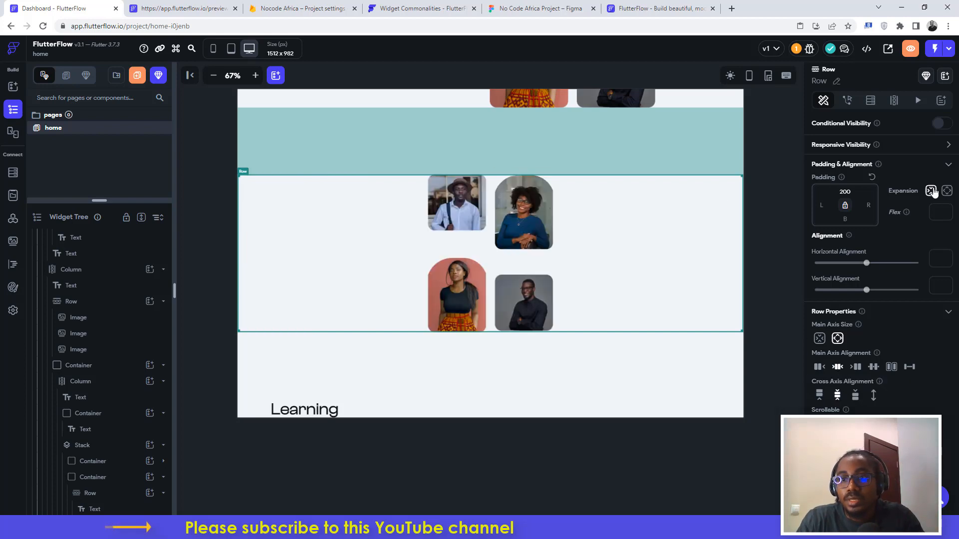
click(948, 147)
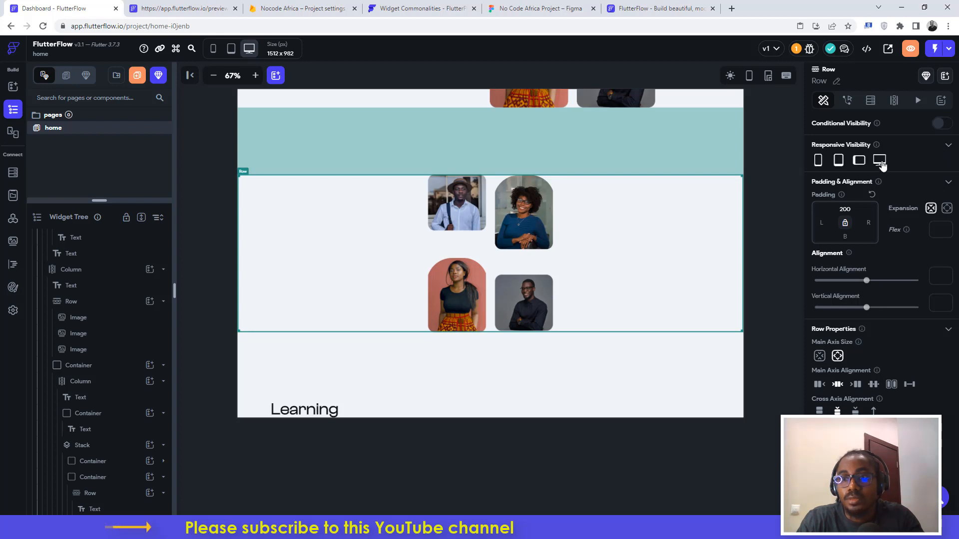
click(858, 161)
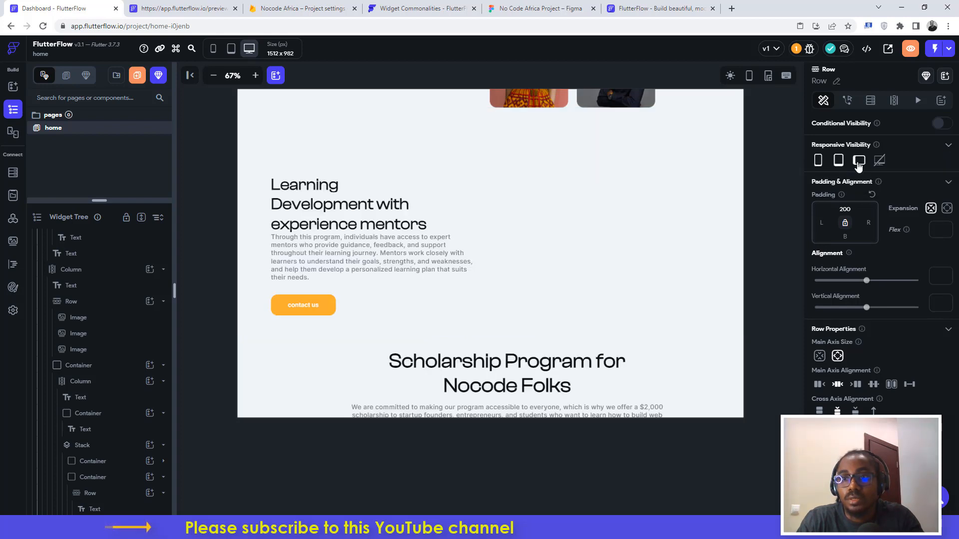
click(838, 161)
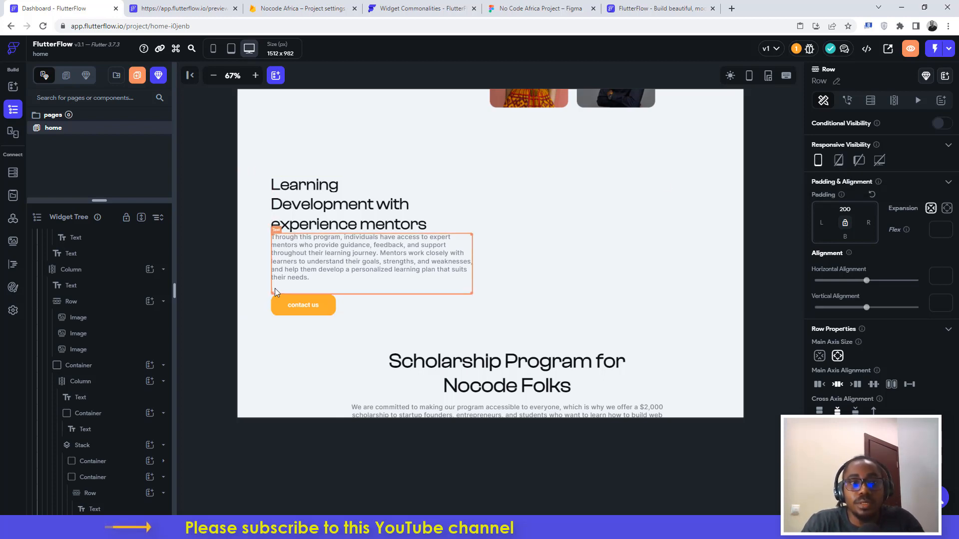
- Set the left and right padding of the outer column around the mobile Learning Development text and contact us button to 16
click(350, 306)
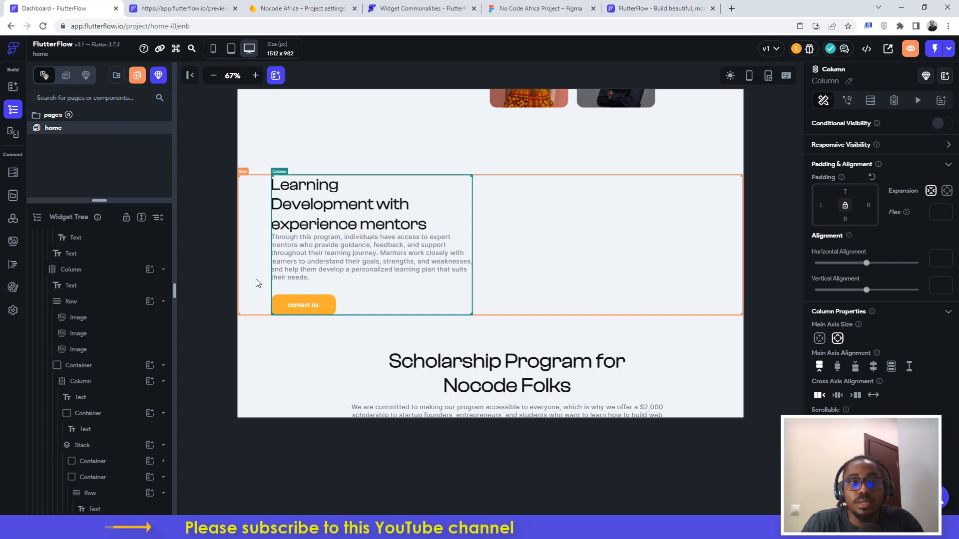
scroll(93, 294, up, 3)
scroll(93, 294, down, 3)
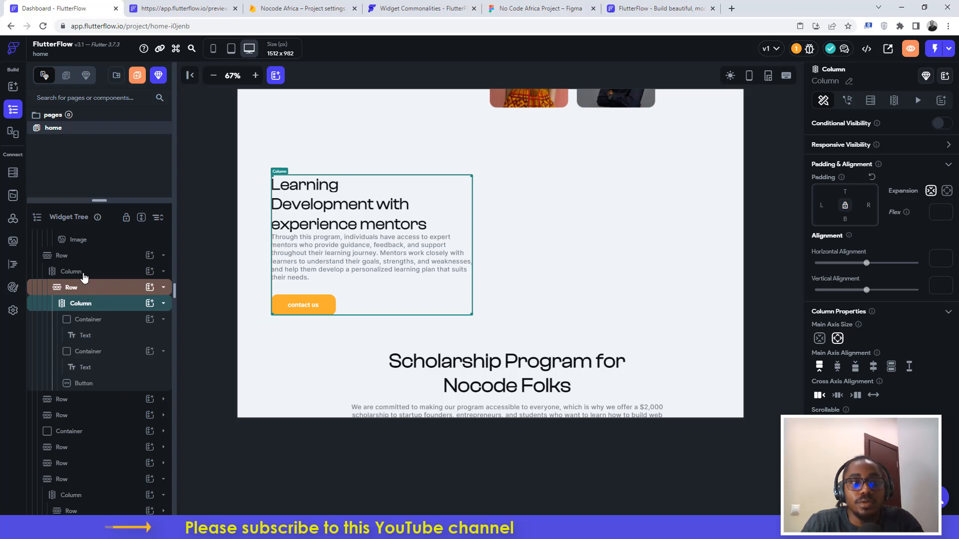
click(82, 274)
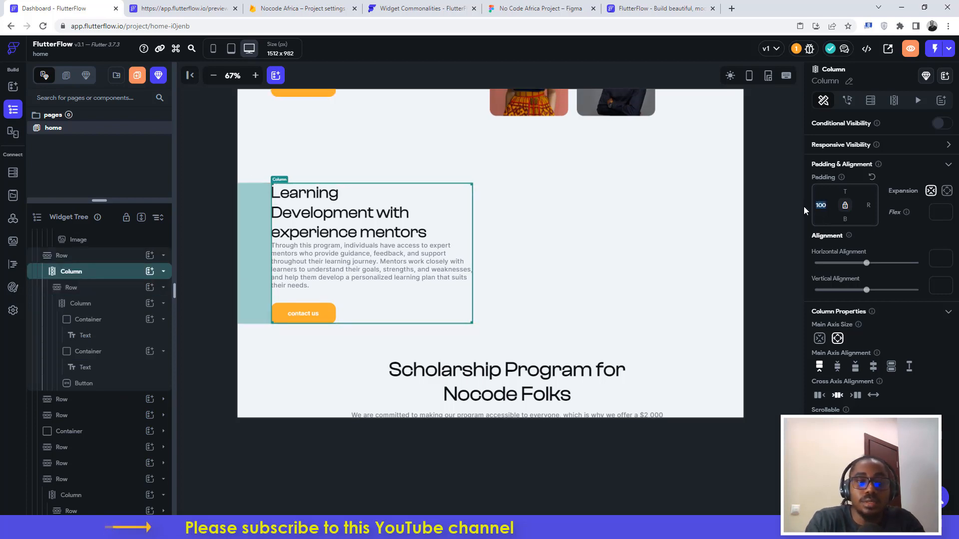
text(16)
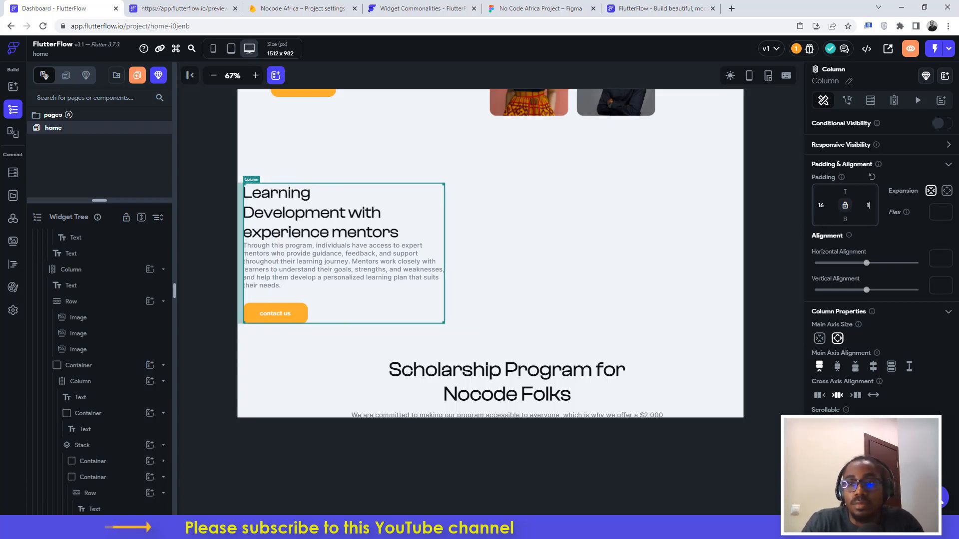
text(16)
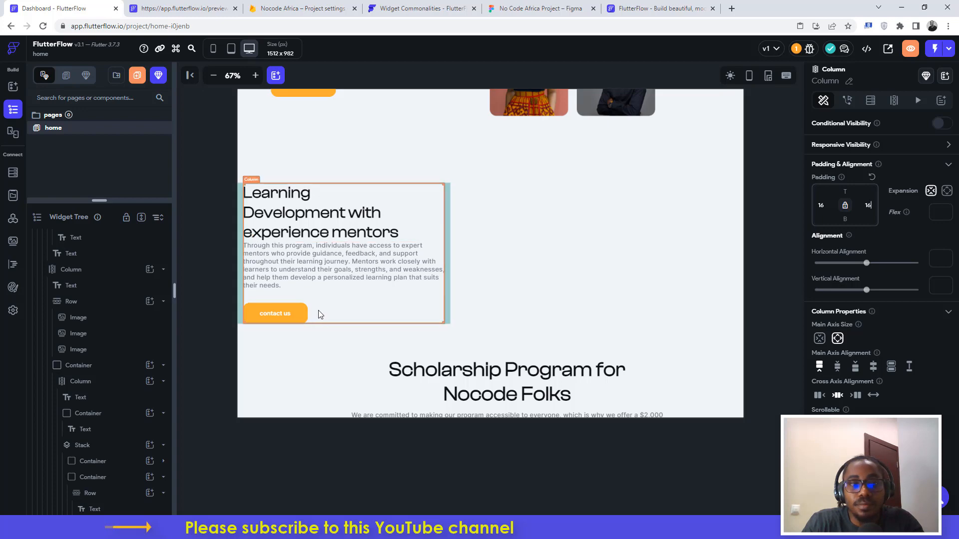
- Check the Learning Development heading's size in the Figma mobile design and set its FlutterFlow container's width to 354
click(290, 202)
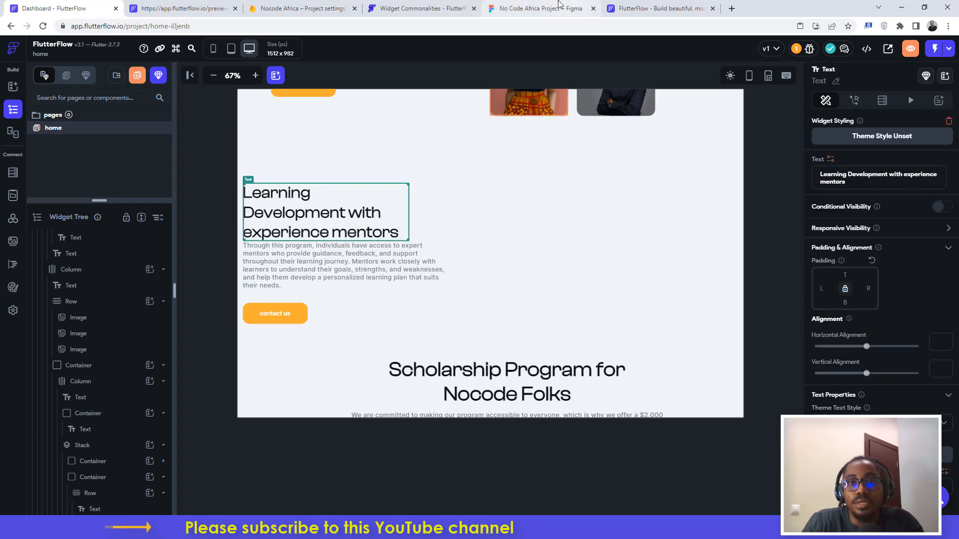
click(557, 8)
scroll(444, 354, down, 5)
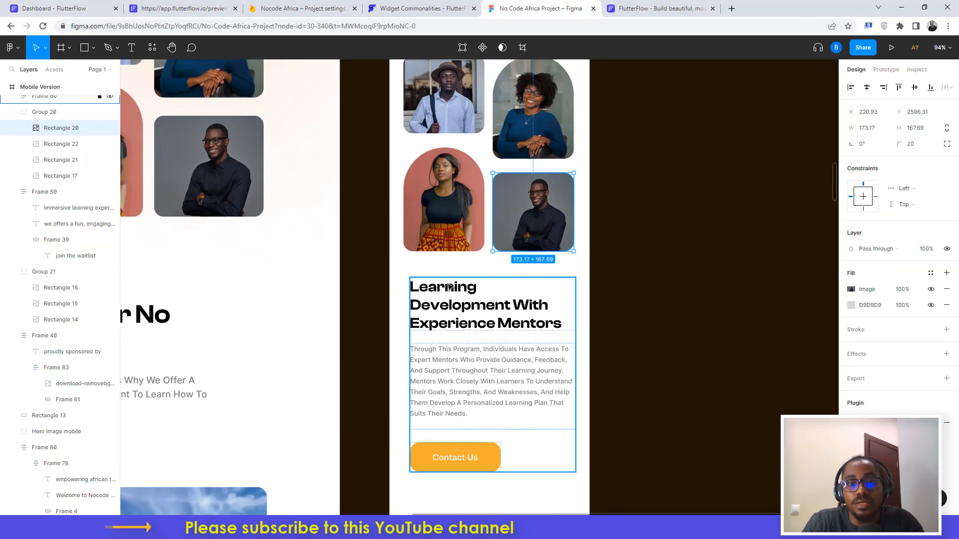
click(445, 290)
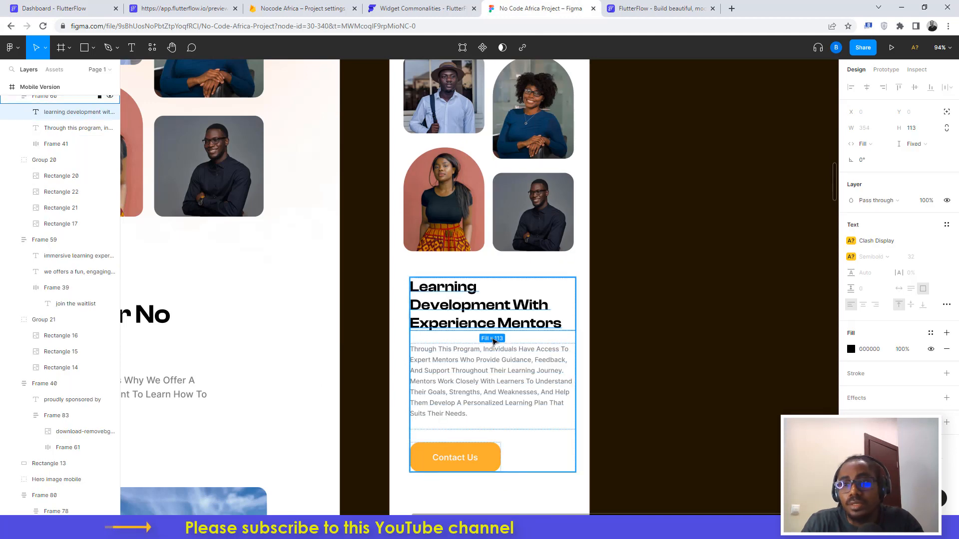
click(45, 7)
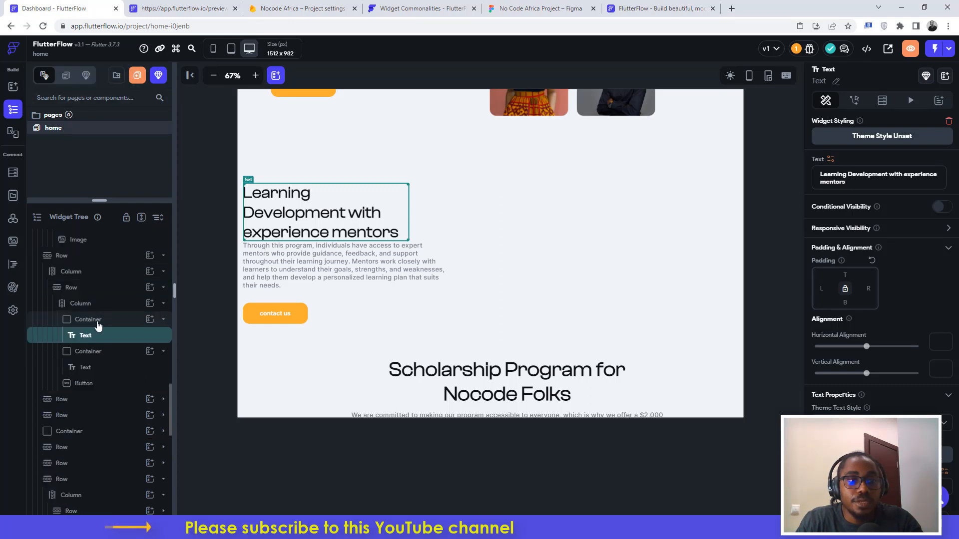
click(99, 326)
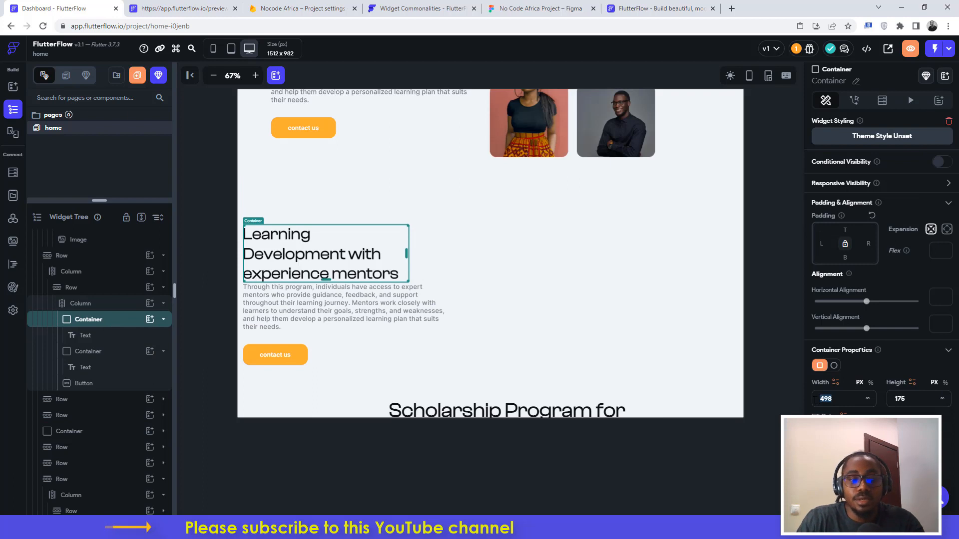
text(3)
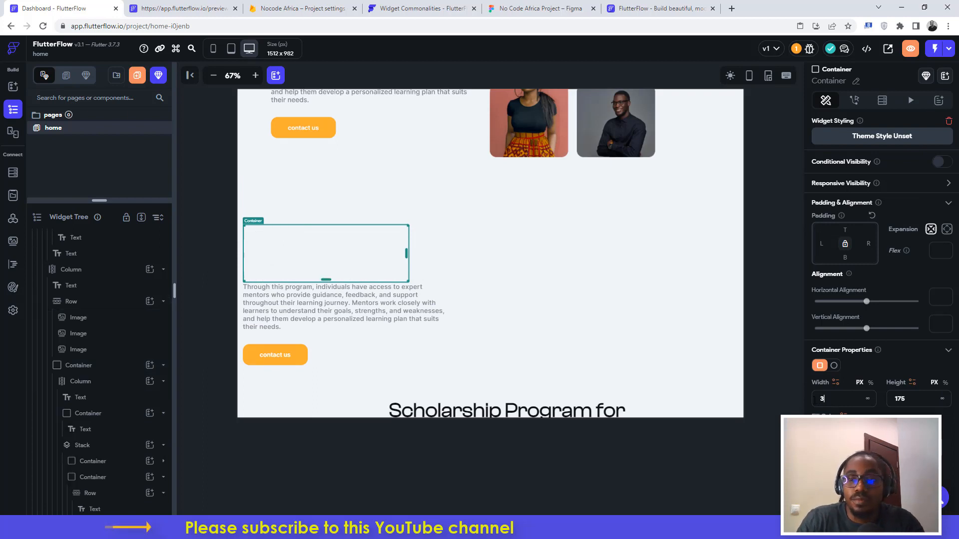
text(54)
- Set the heading container's height to 113, as in the Figma mobile design, and reduce the heading text's font size
click(893, 399)
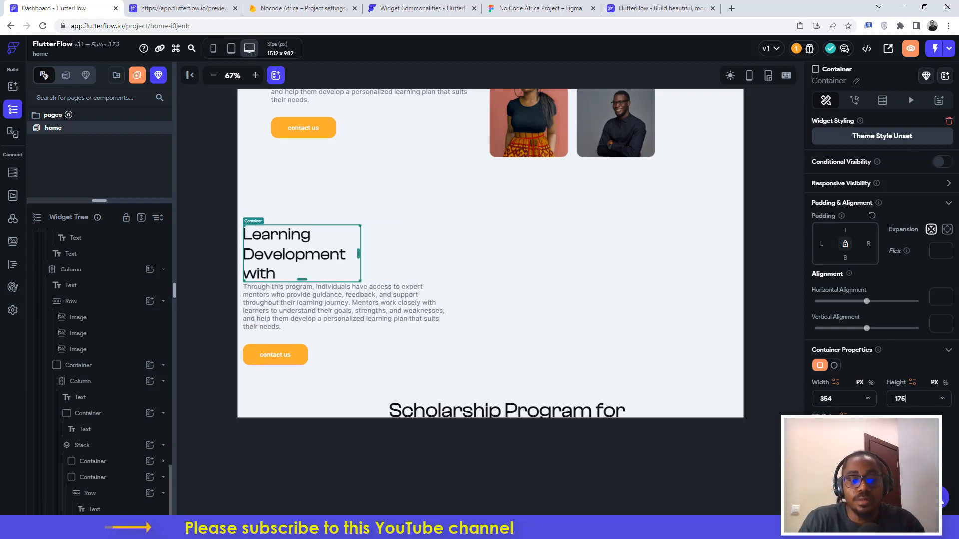
double_click(894, 399)
key(BackSpace)
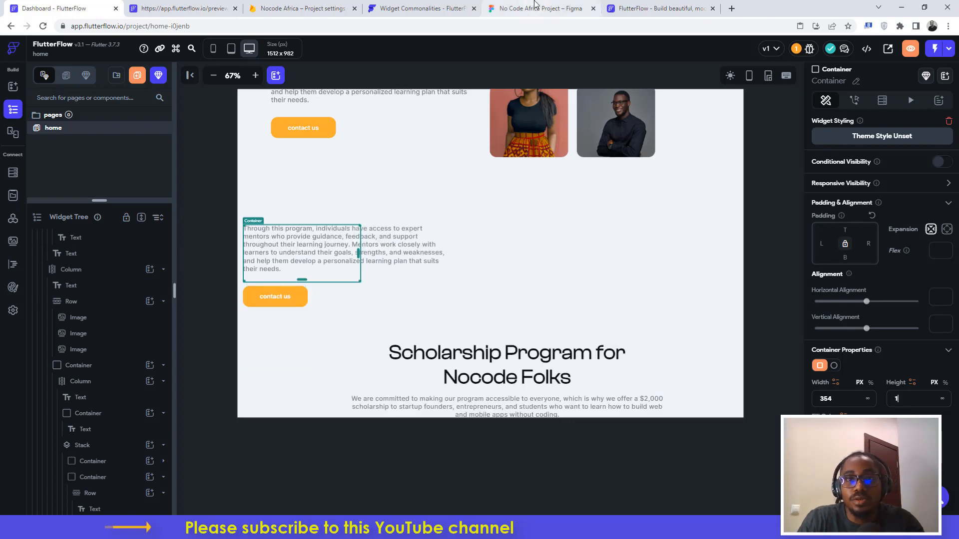
click(535, 8)
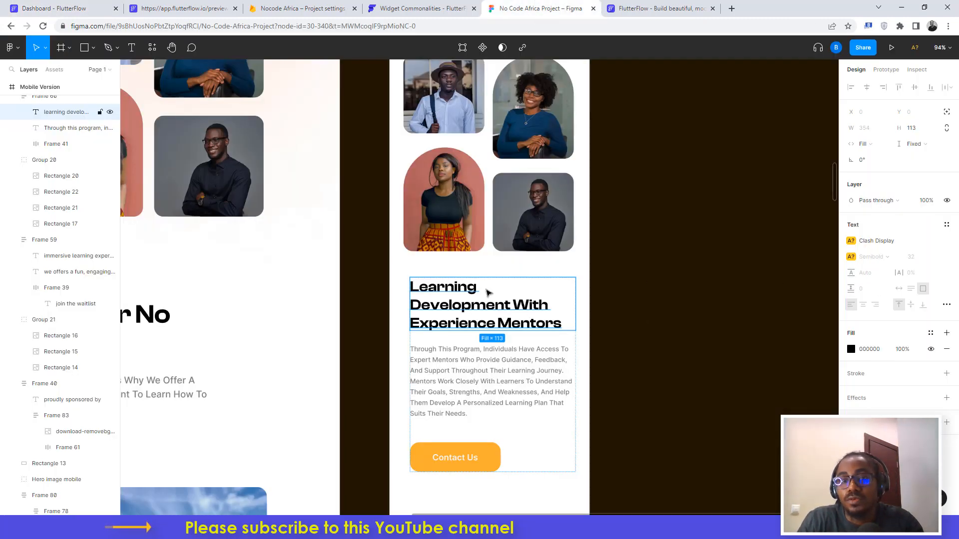
key(ctrl+1)
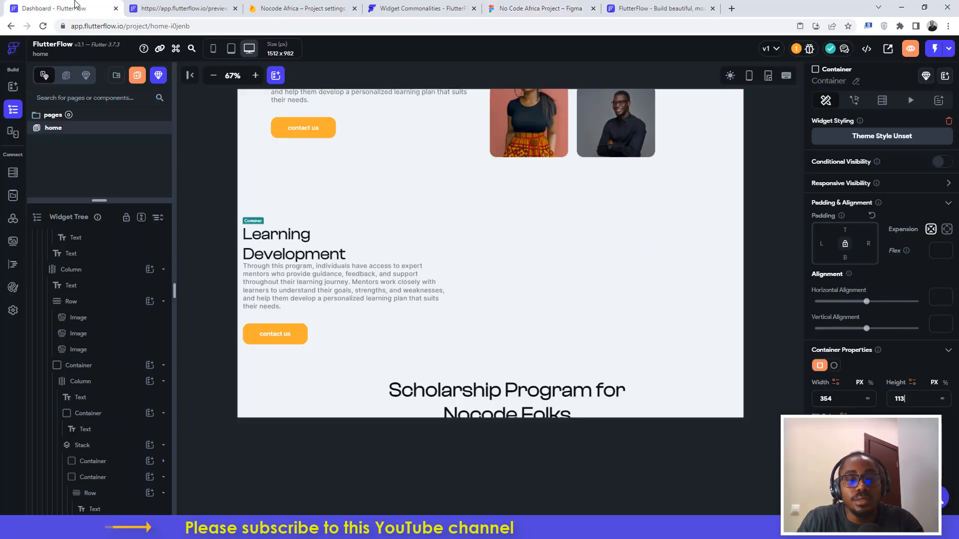
click(293, 243)
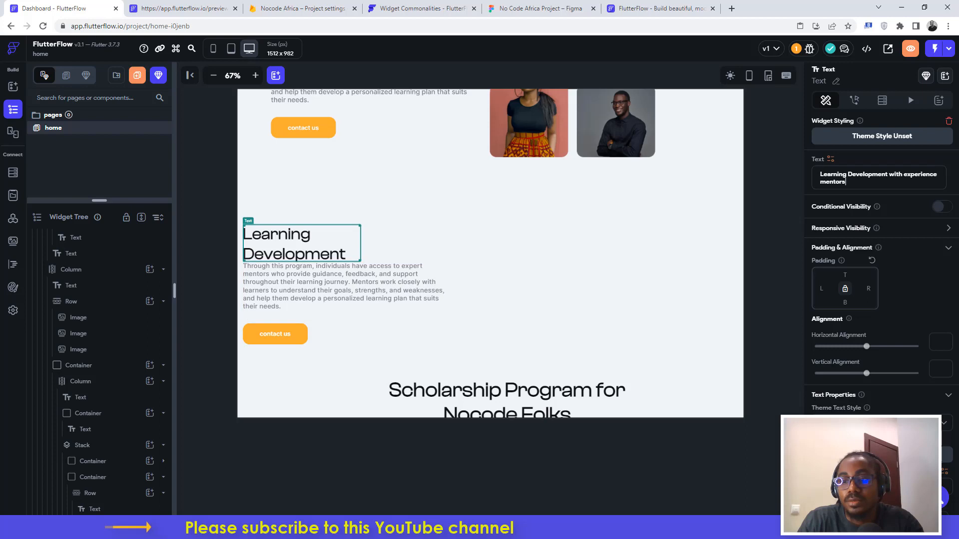
scroll(845, 132, down, 1)
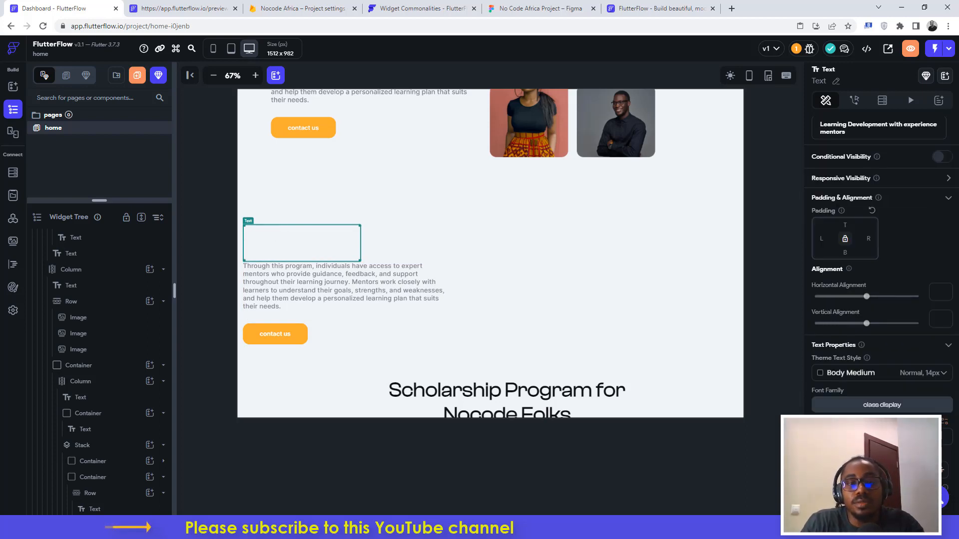
- Check the Learning Development paragraph's size in the Figma mobile design and set its FlutterFlow container's width to 354
click(275, 280)
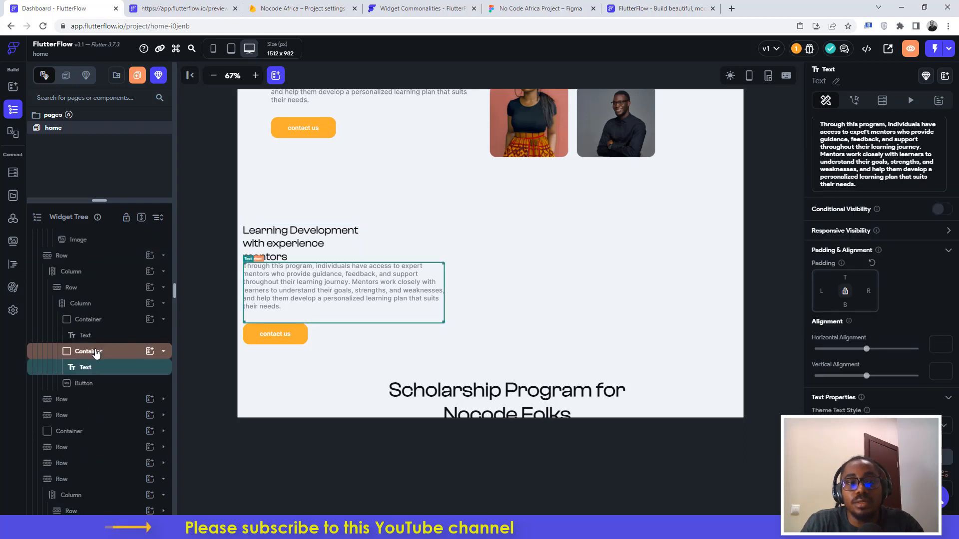
click(97, 352)
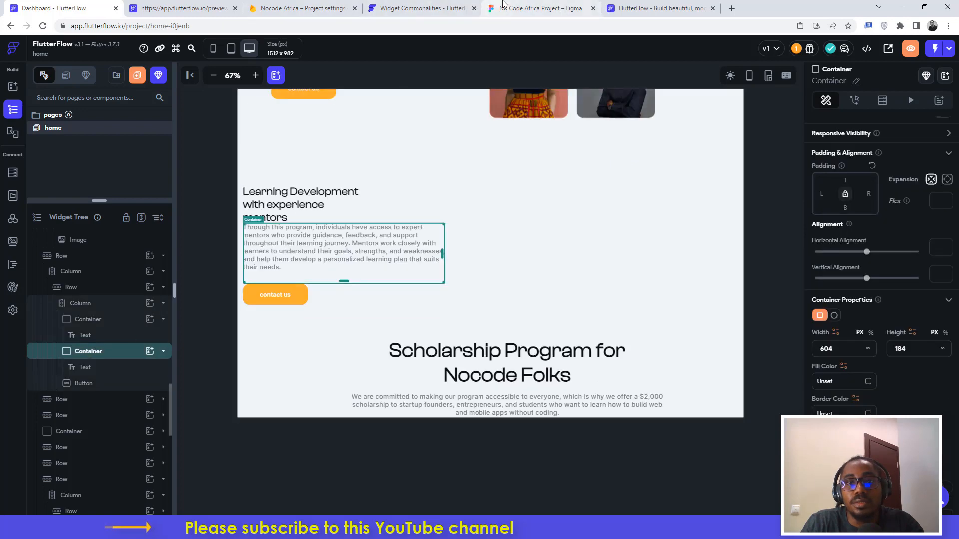
click(535, 9)
click(460, 383)
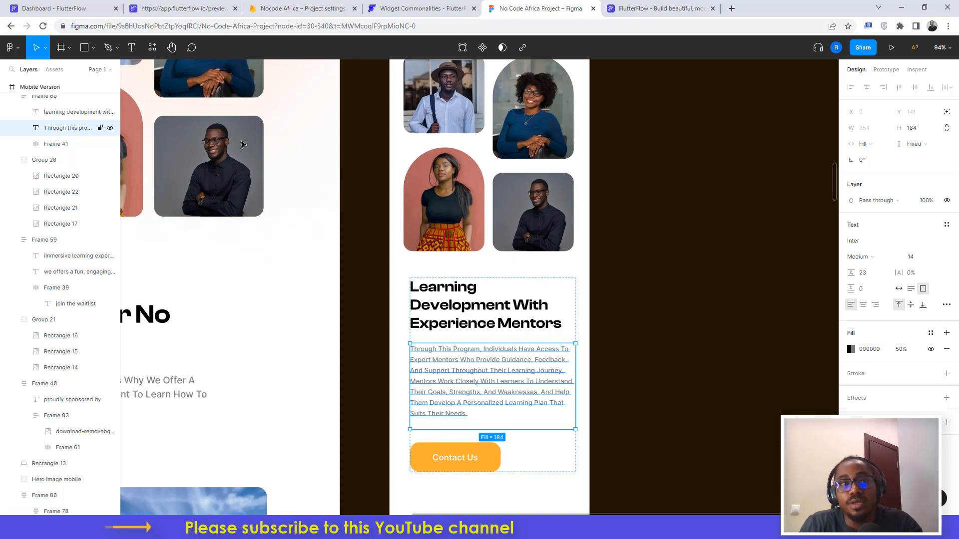
click(70, 9)
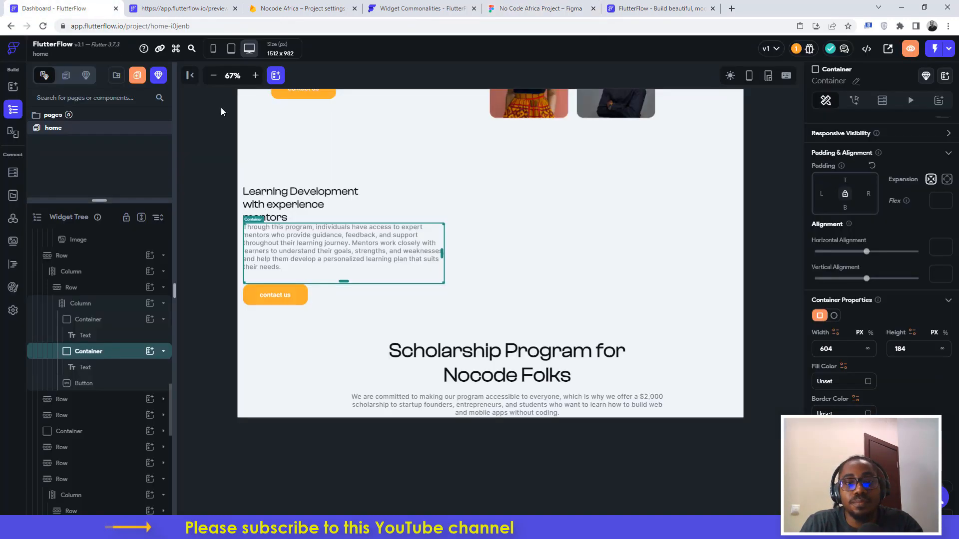
double_click(826, 349)
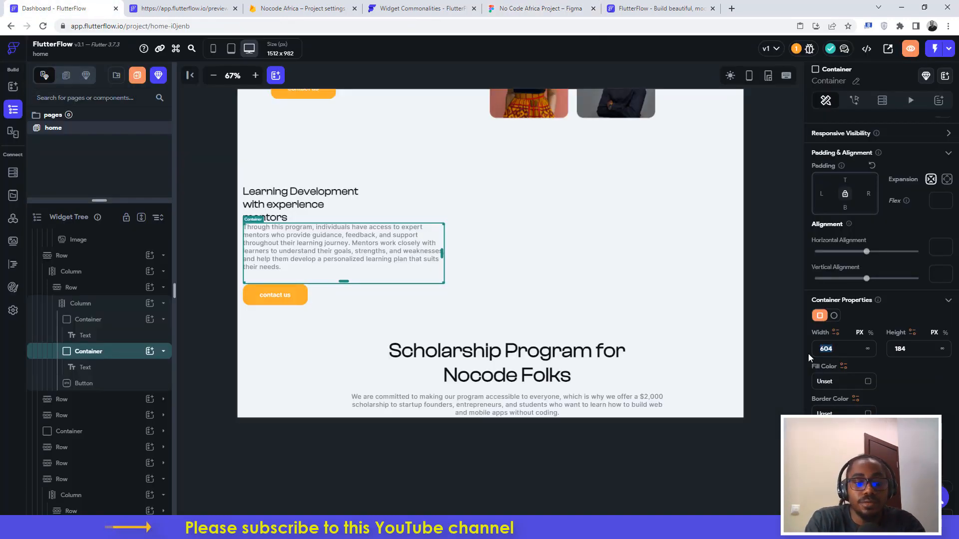
text(3)
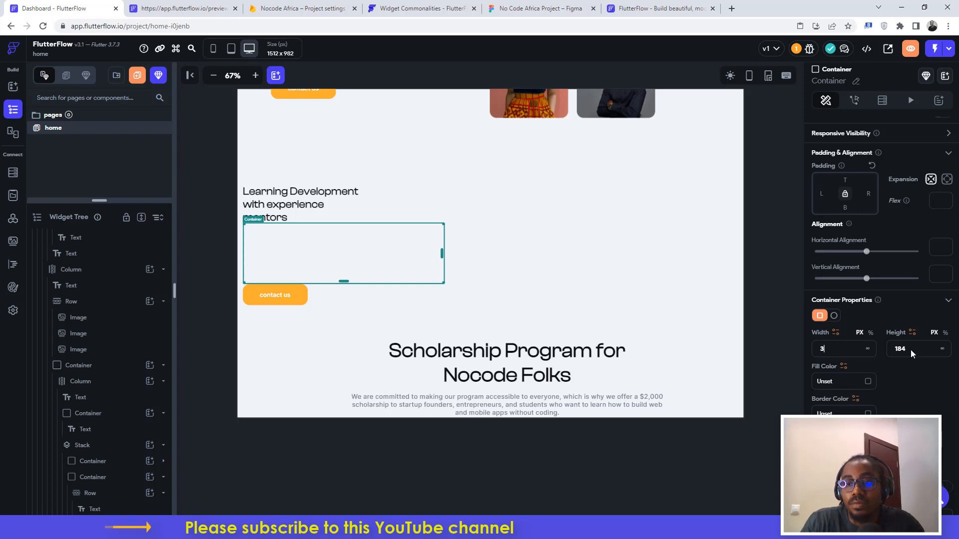
text(54)
- Check the paragraph's text style in Figma and set the Learning Development paragraph's font size to 14 in FlutterFlow
click(537, 8)
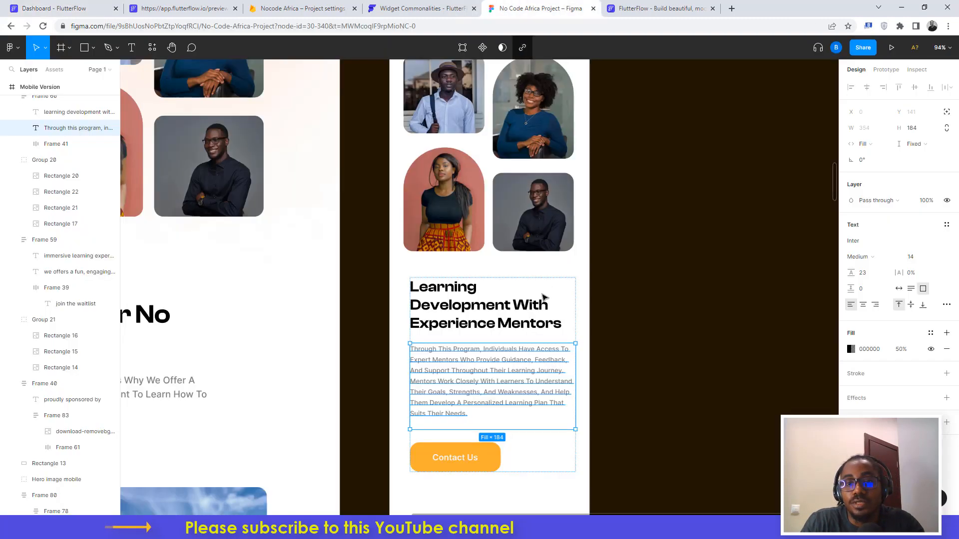
key(ctrl+1)
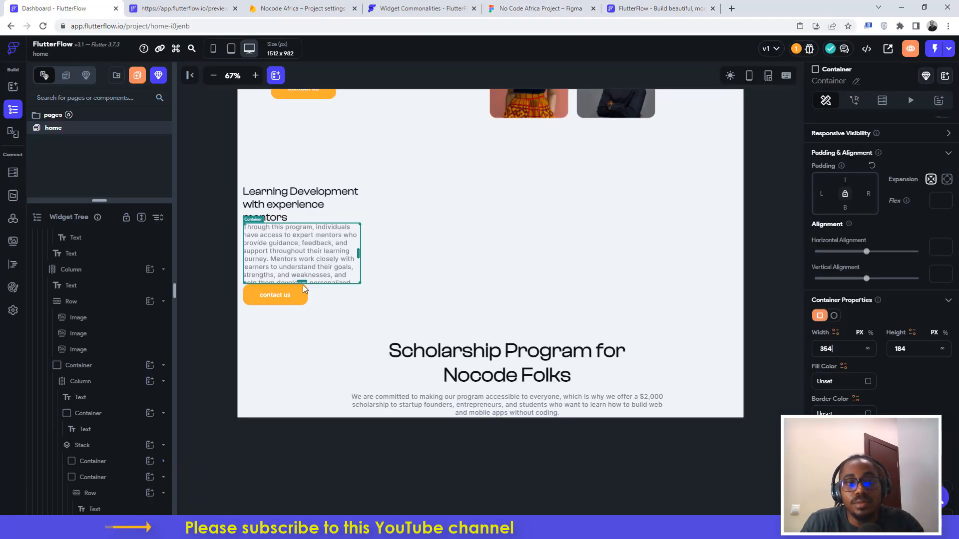
click(323, 254)
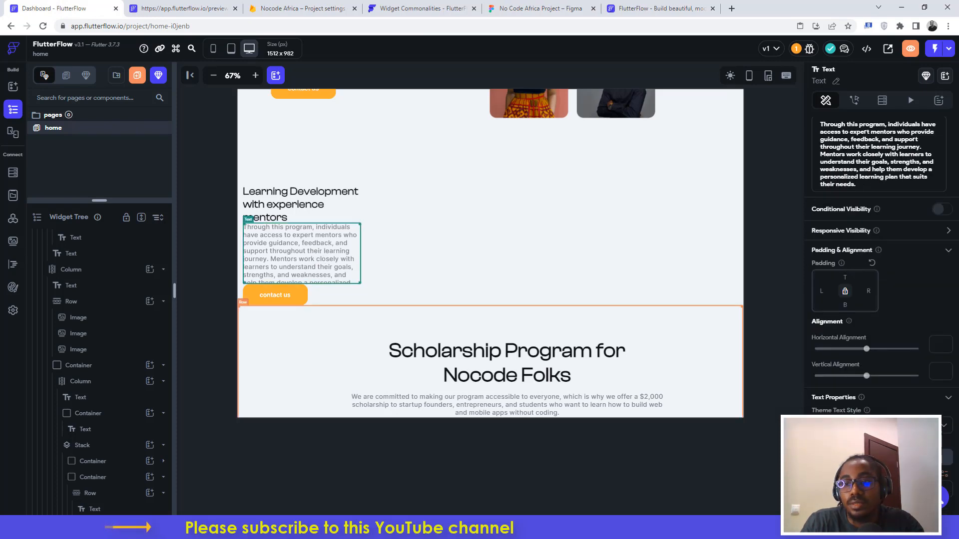
scroll(925, 404, down, 3)
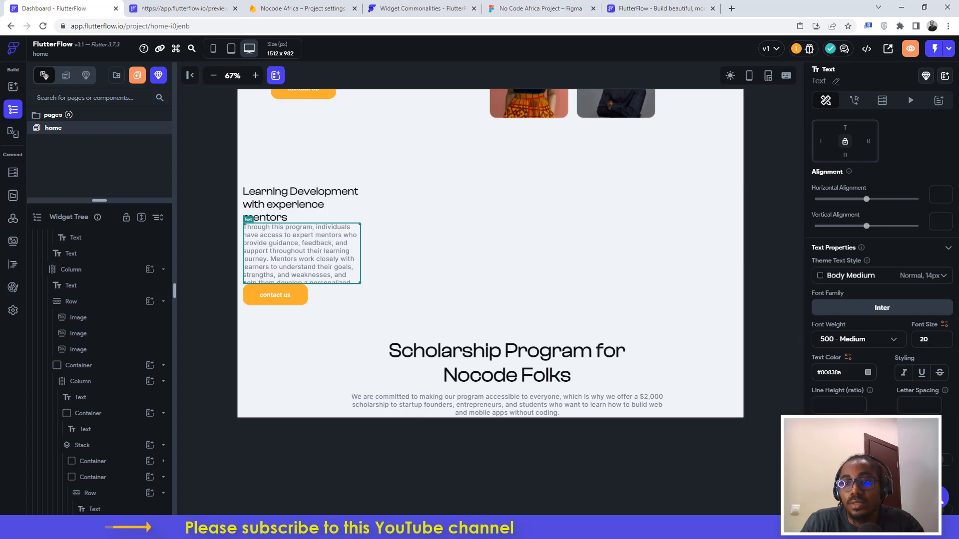
double_click(922, 340)
text(1)
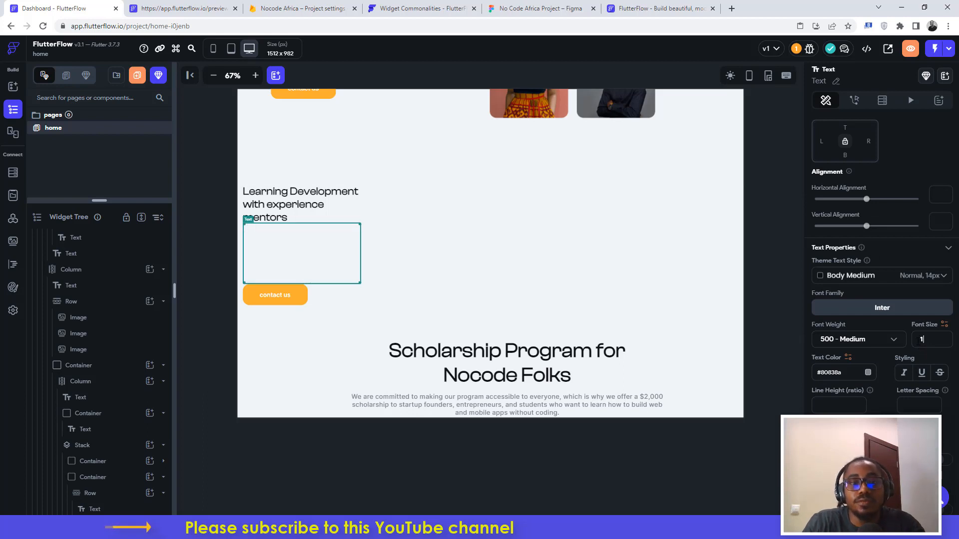
text(4)
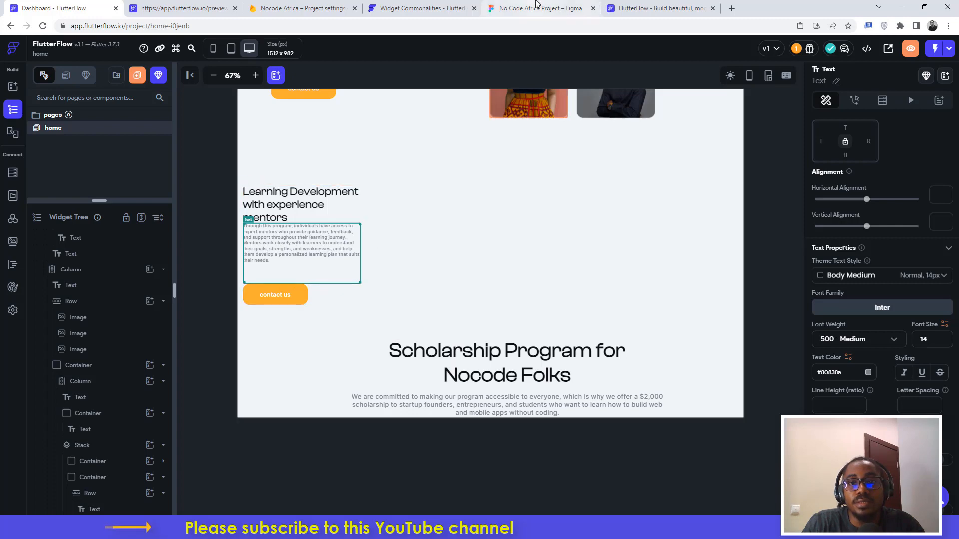
- Compare the contact us button's width and height in FlutterFlow with the Figma mobile design
click(536, 8)
click(438, 456)
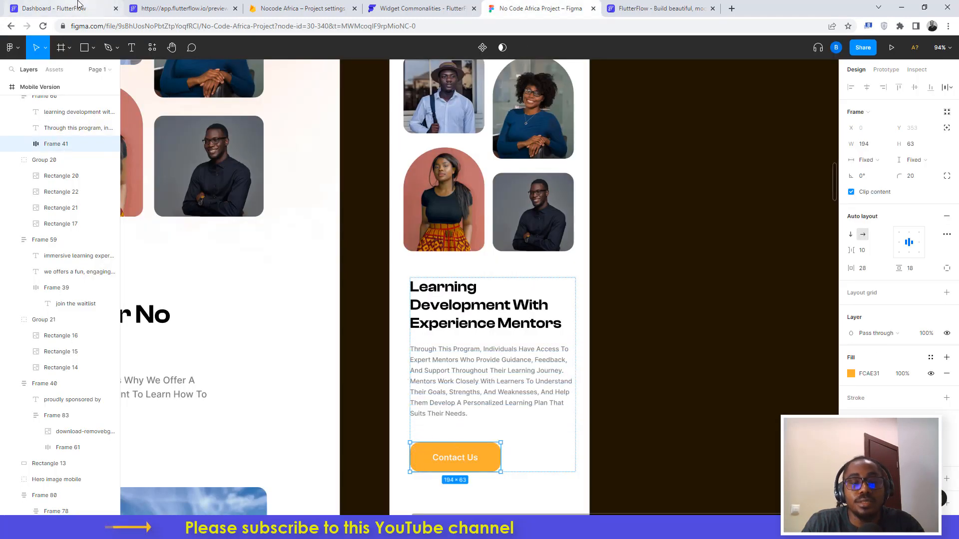
click(52, 8)
click(253, 301)
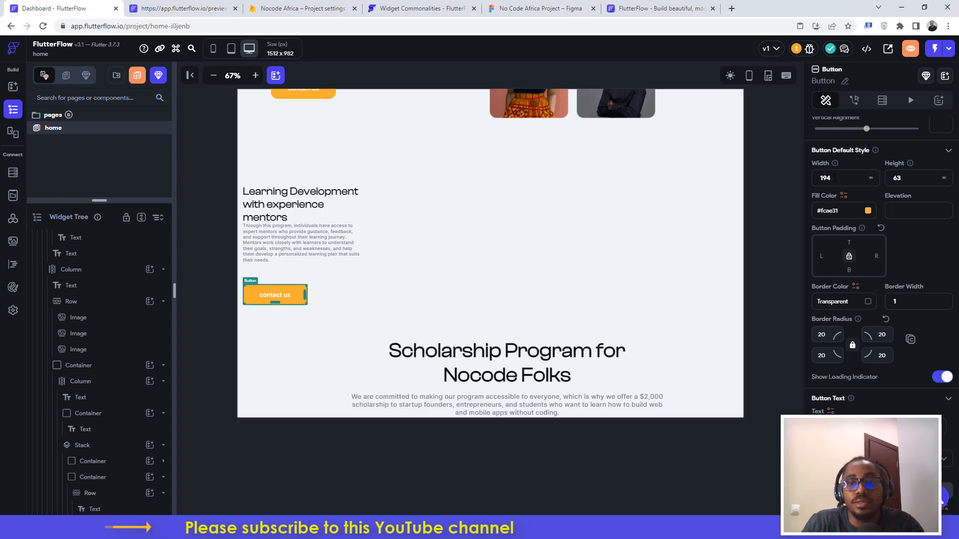
click(553, 6)
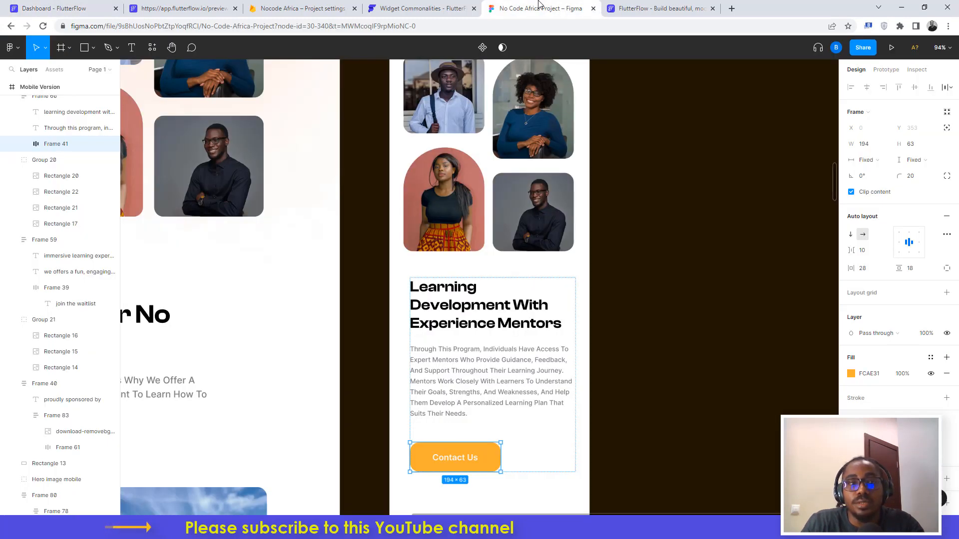
click(64, 6)
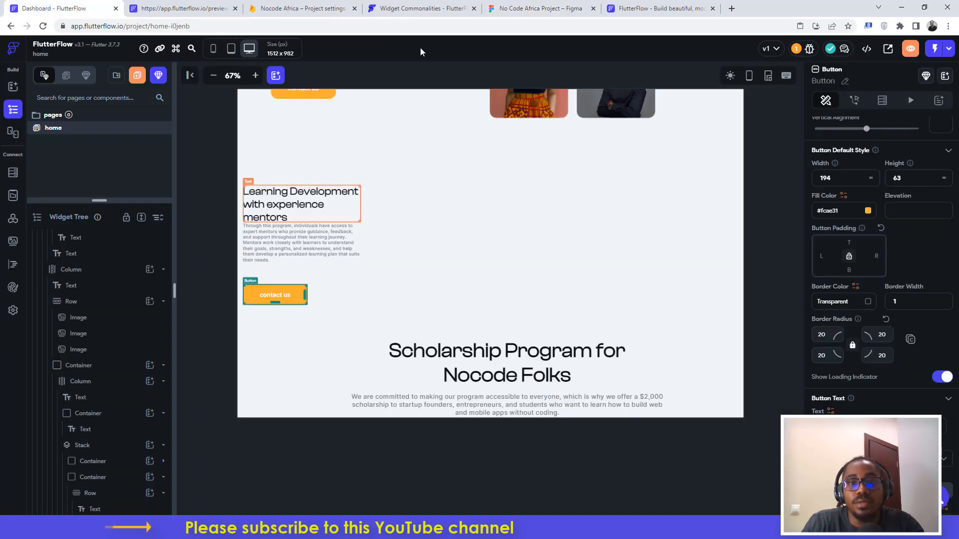
- Compare the heading-to-paragraph spacing with Figma and set the paragraph container's top padding to 24 in FlutterFlow
click(532, 7)
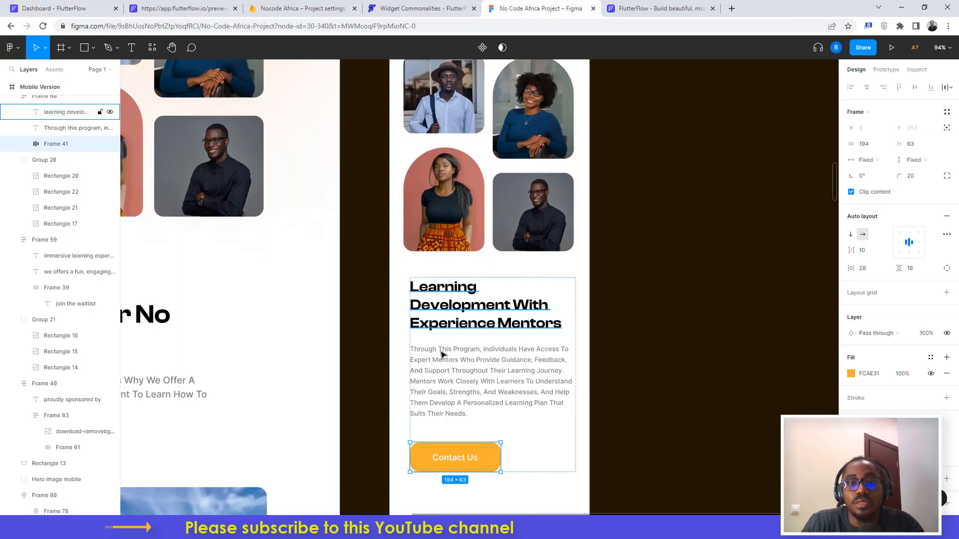
click(64, 8)
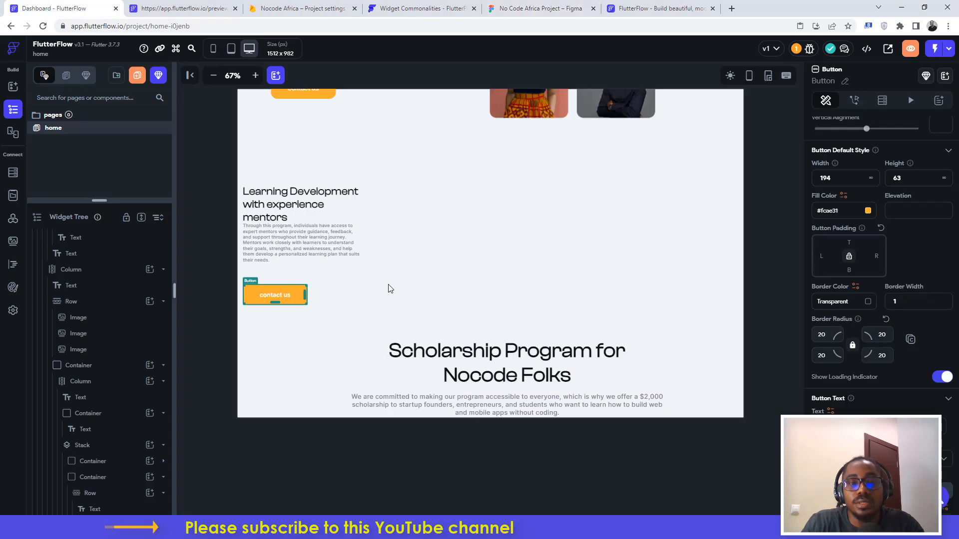
click(348, 231)
scroll(116, 299, down, 5)
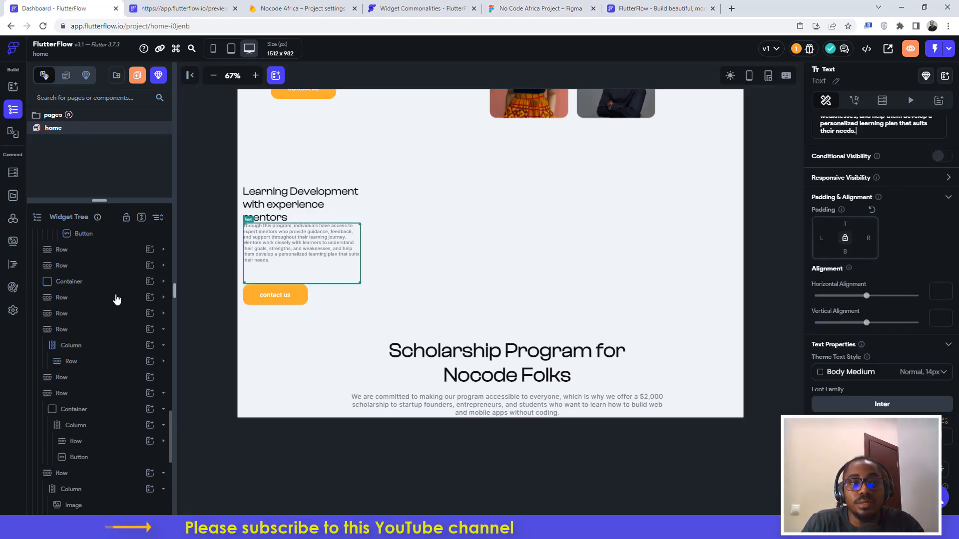
scroll(102, 435, down, 2)
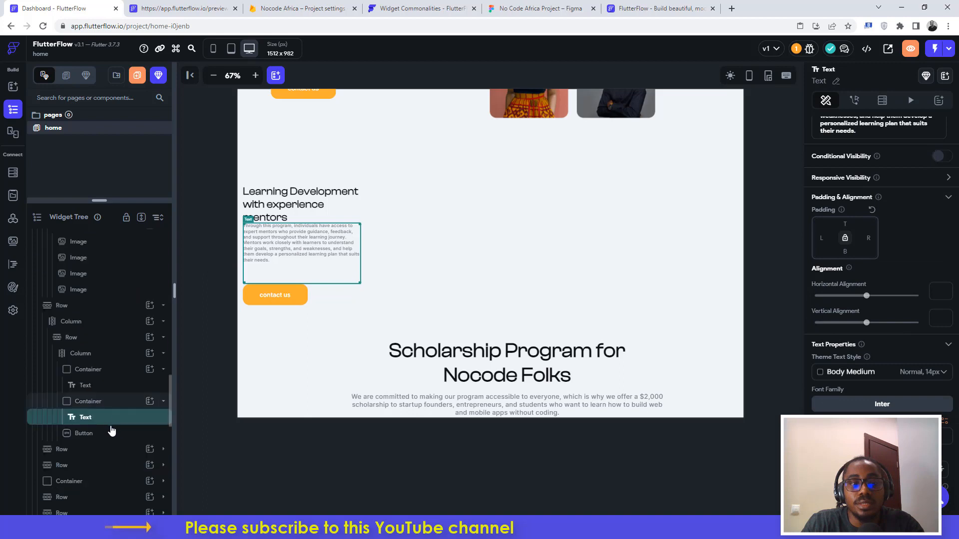
click(101, 406)
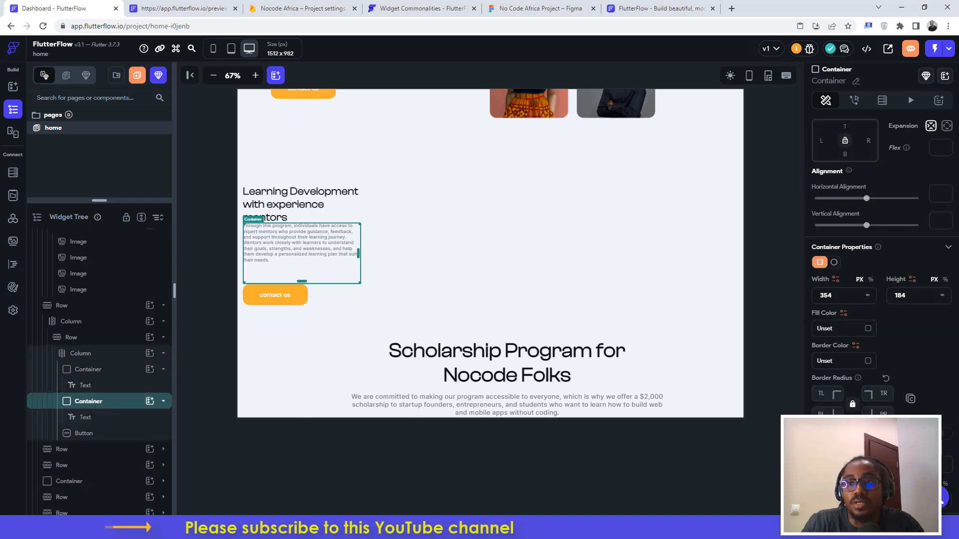
scroll(845, 126, up, 1)
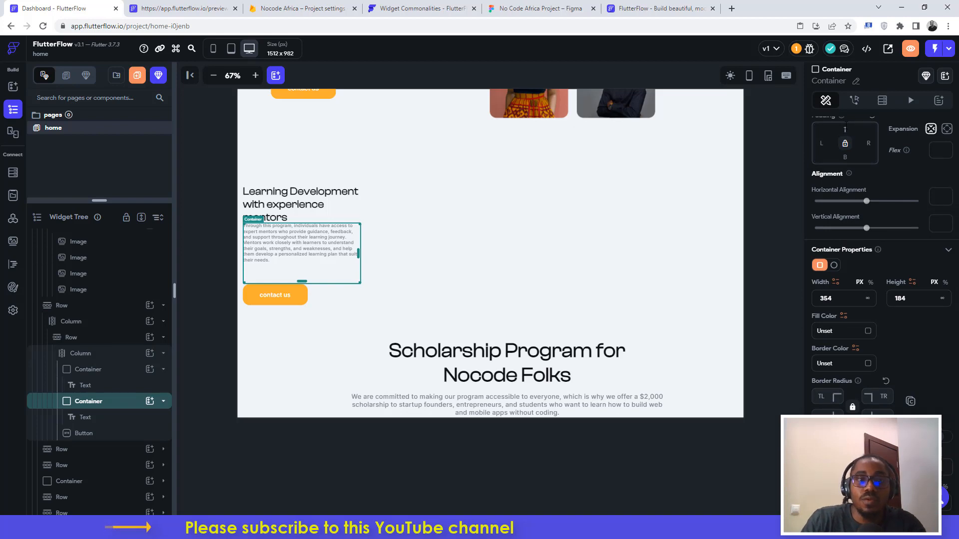
click(845, 129)
text(24)
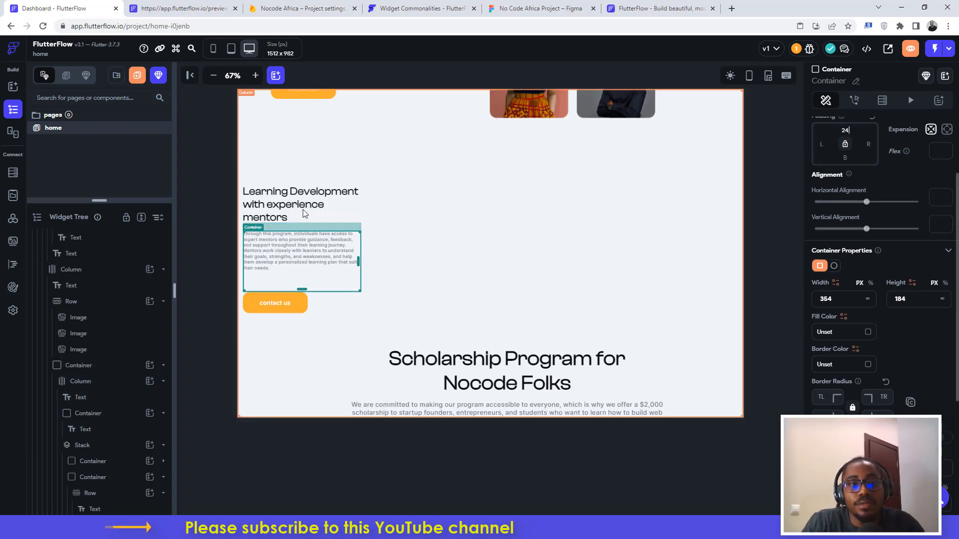
- Hide the mobile Learning Development row on desktop, landscape tablet and portrait tablet, leaving it for mobile only
click(502, 224)
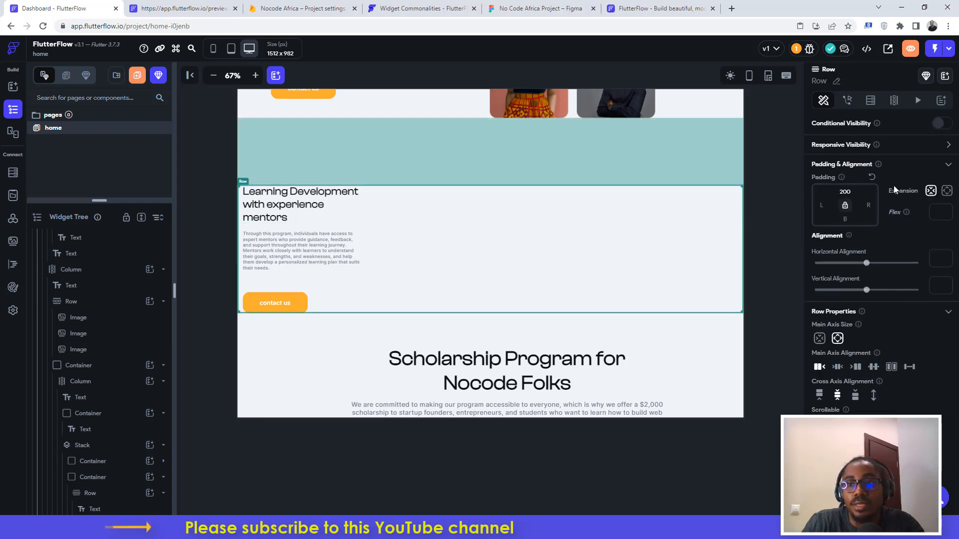
click(949, 145)
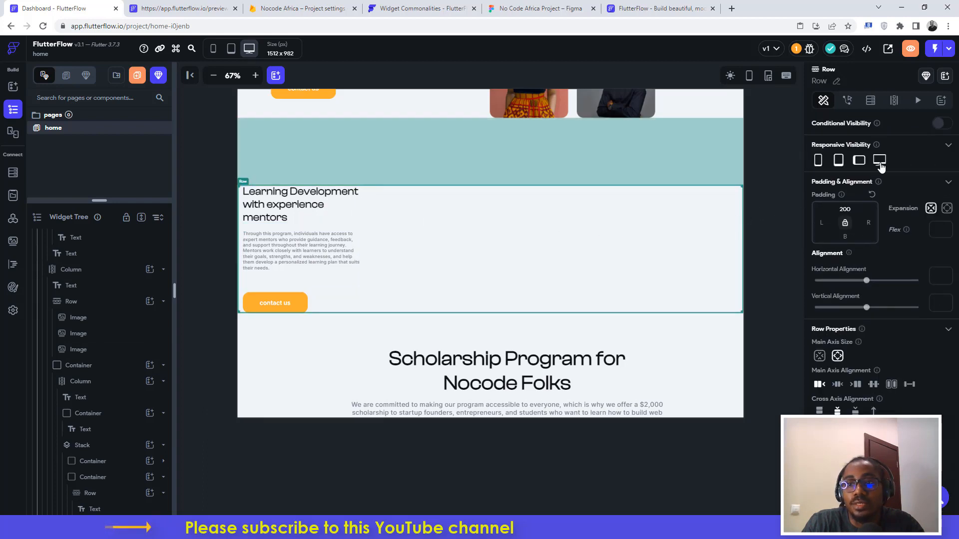
click(879, 160)
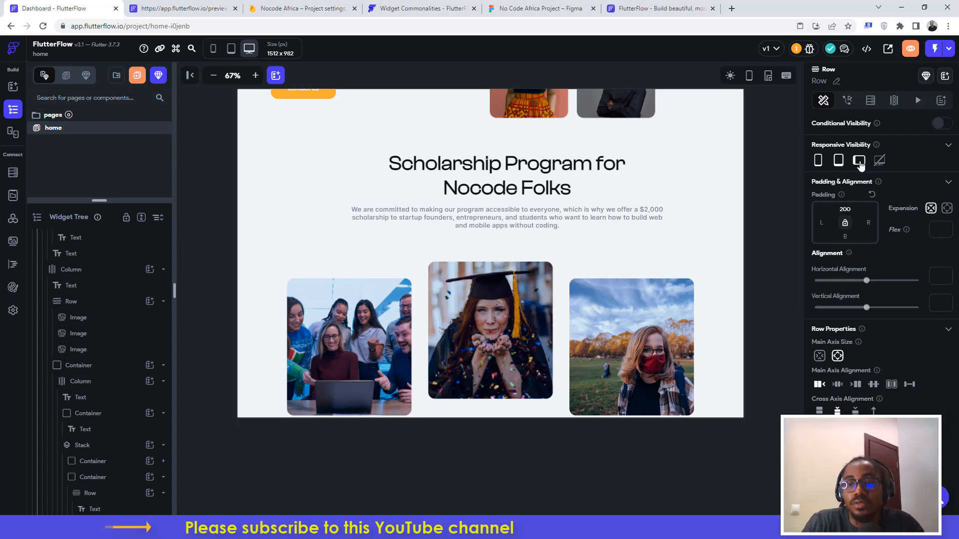
click(845, 163)
click(838, 160)
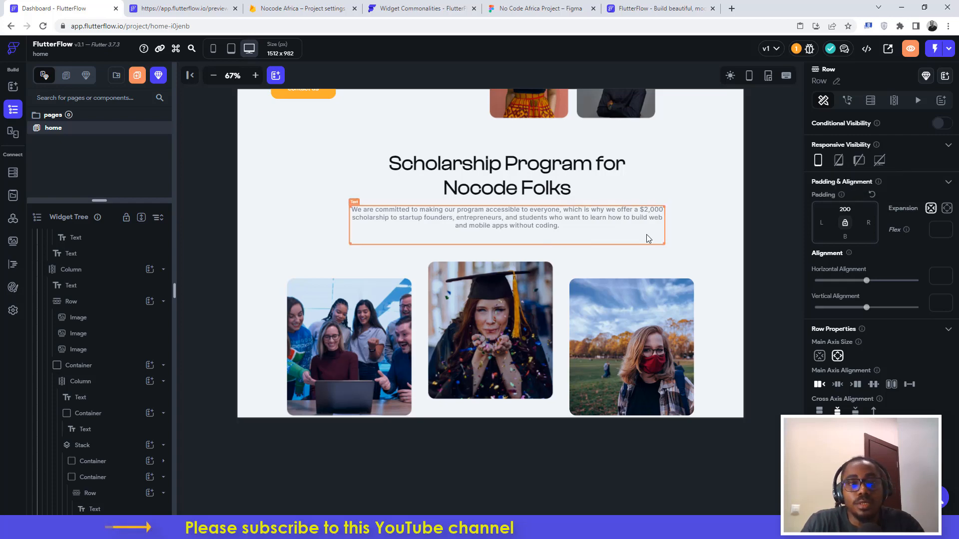
- Switch the canvas to the mobile size and review the home page from the hero section to the Learning Development section
click(212, 48)
click(223, 127)
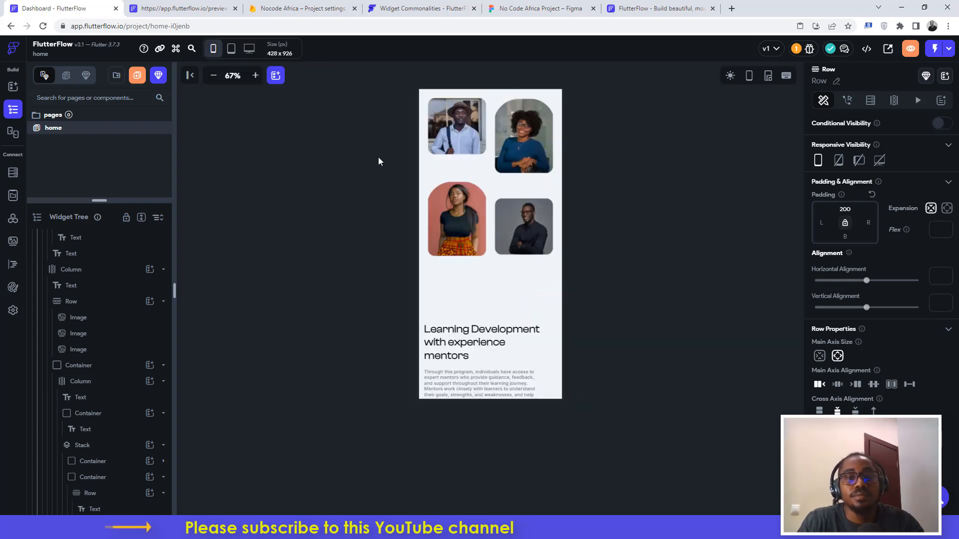
scroll(510, 160, up, 5)
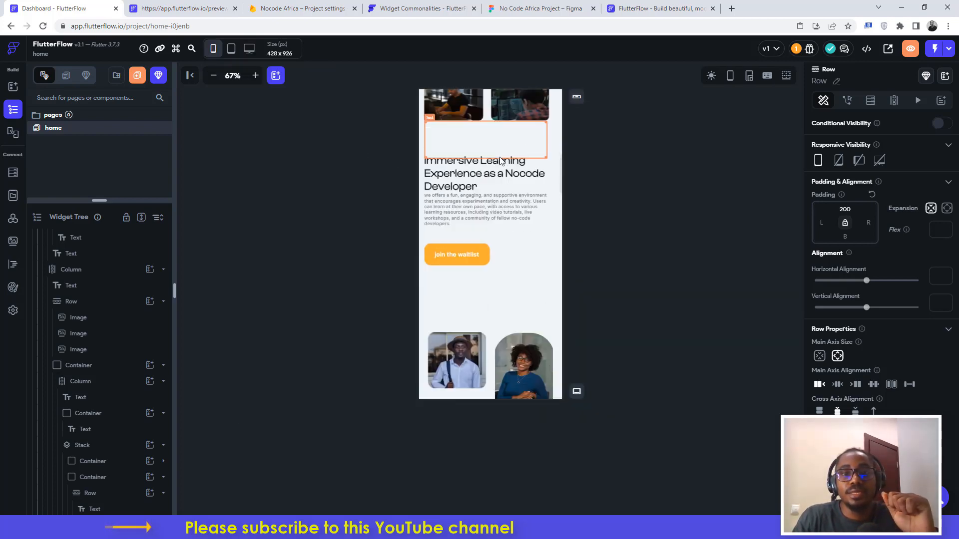
scroll(500, 161, up, 10)
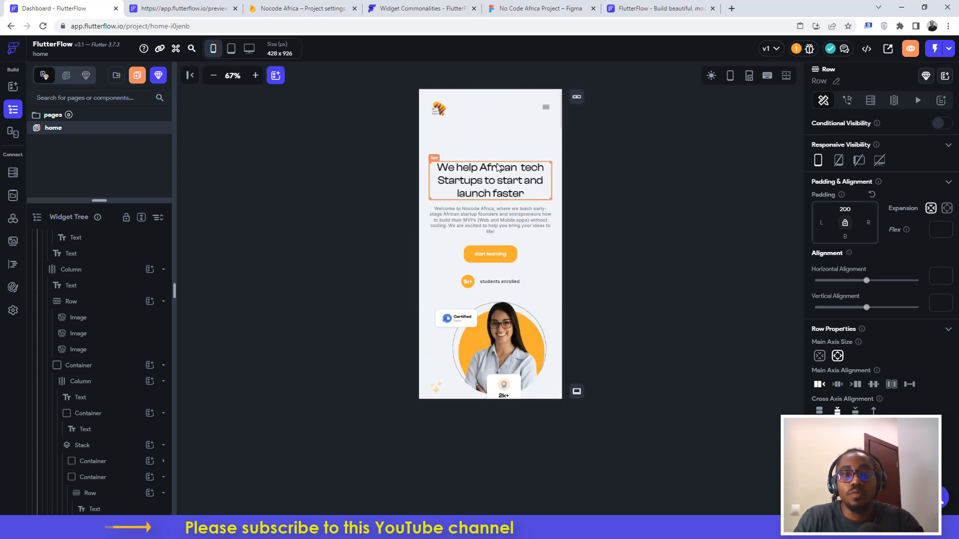
scroll(497, 170, down, 8)
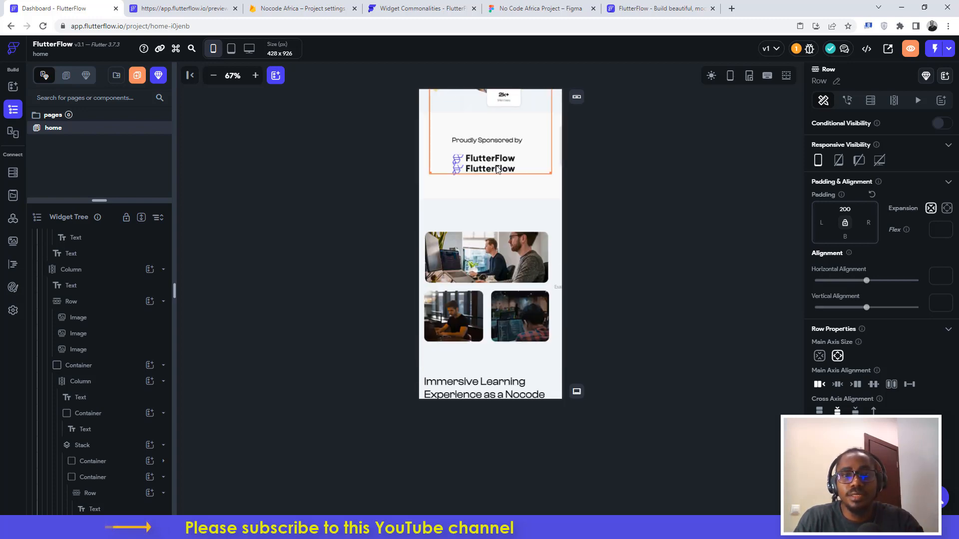
scroll(497, 170, down, 8)
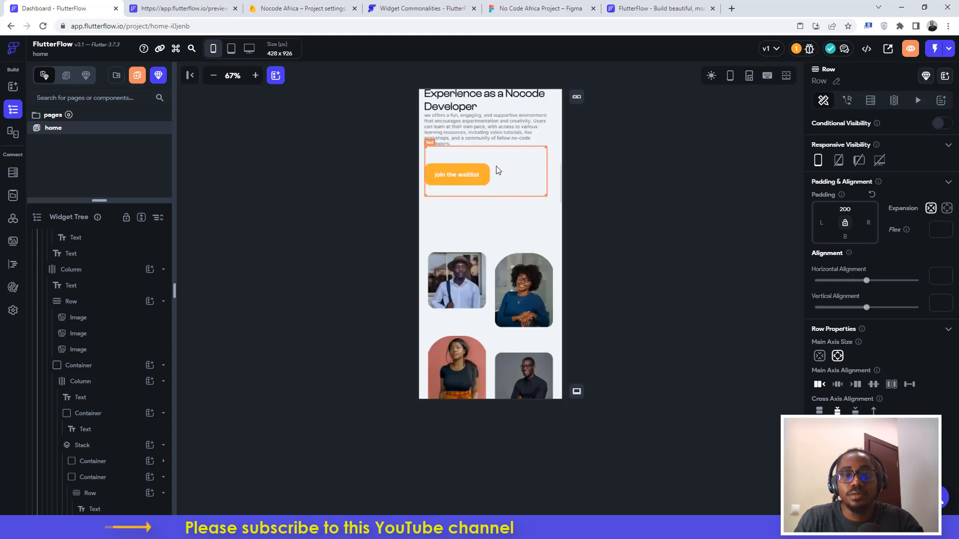
scroll(500, 255, down, 3)
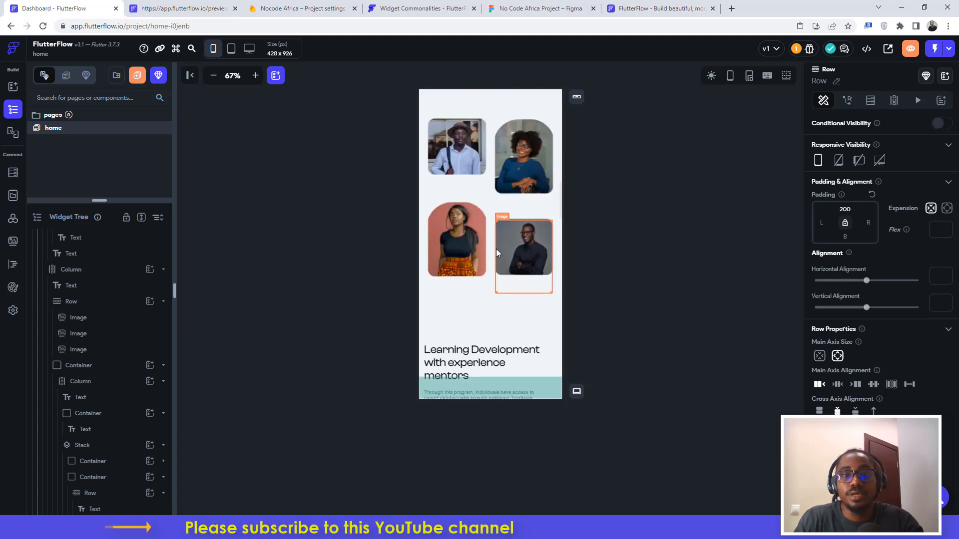
- Set the top padding of the mobile Learning Development text row to 100
scroll(494, 255, down, 1)
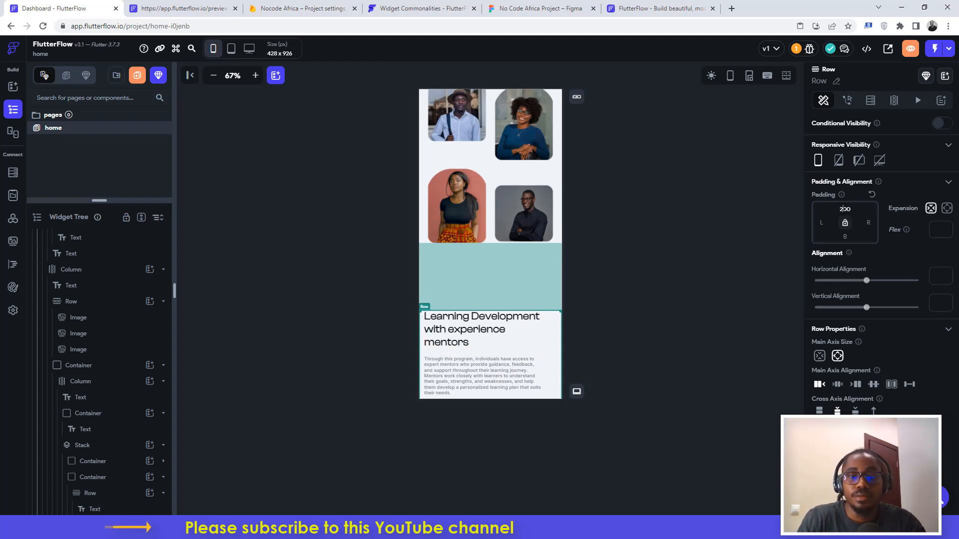
key(BackSpace)
text(1)
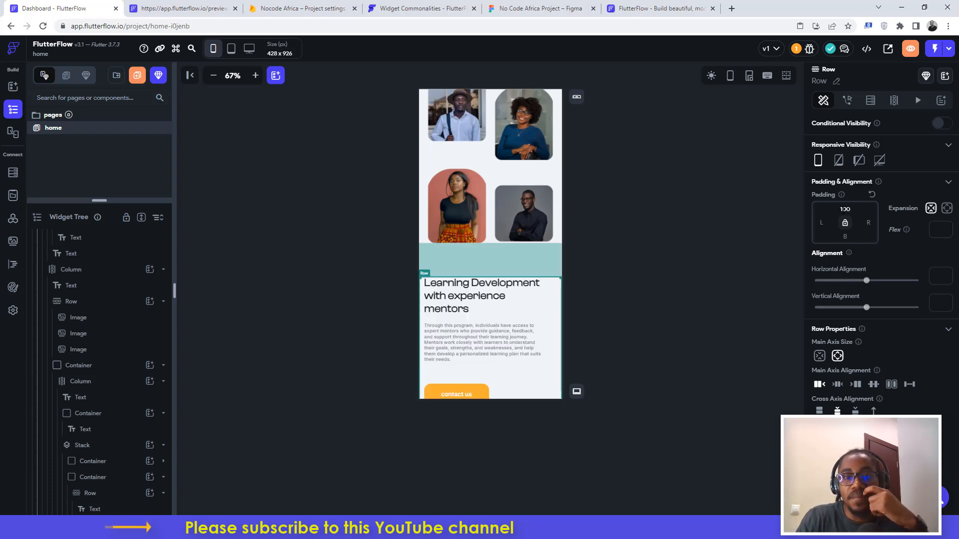
- Compare the Learning Development section with Figma and center the mobile text row's main axis alignment in FlutterFlow
click(539, 8)
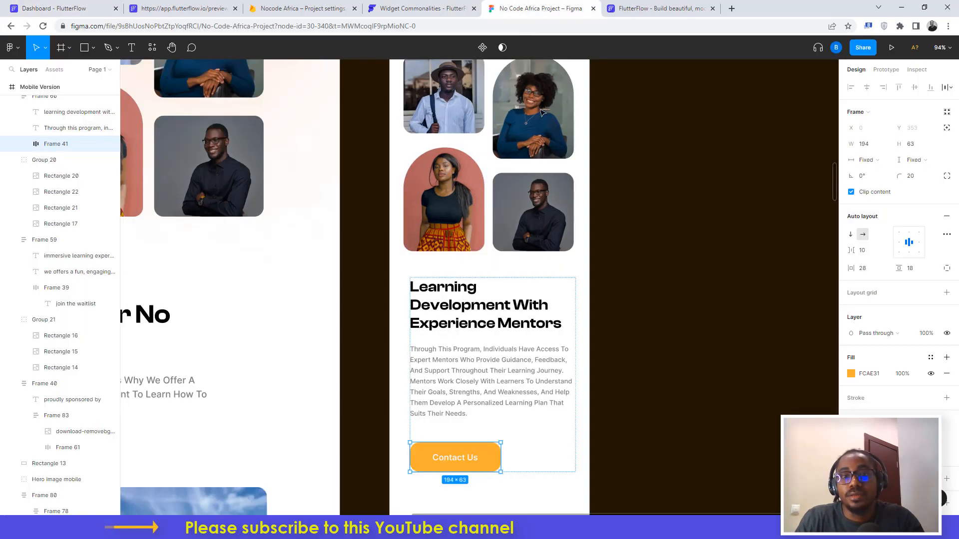
click(43, 5)
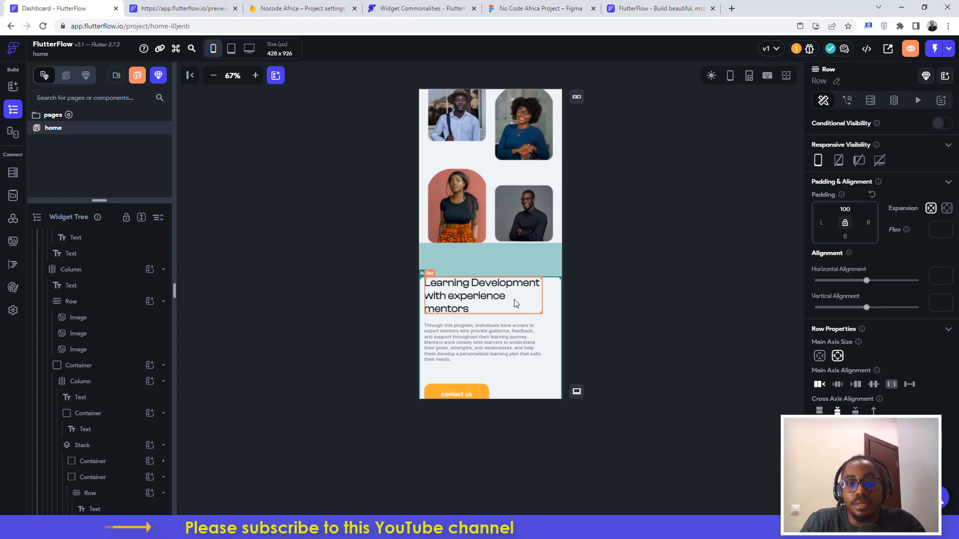
scroll(514, 302, down, 3)
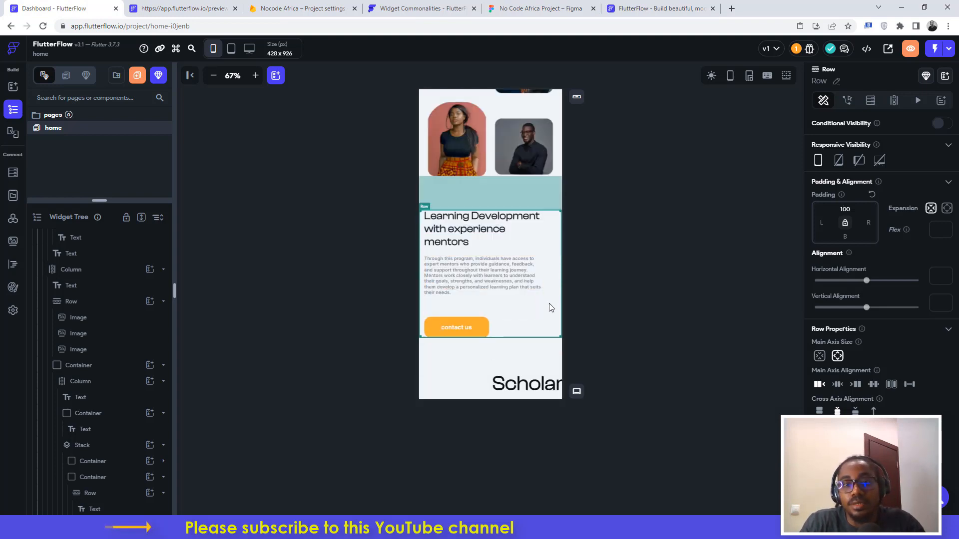
click(838, 386)
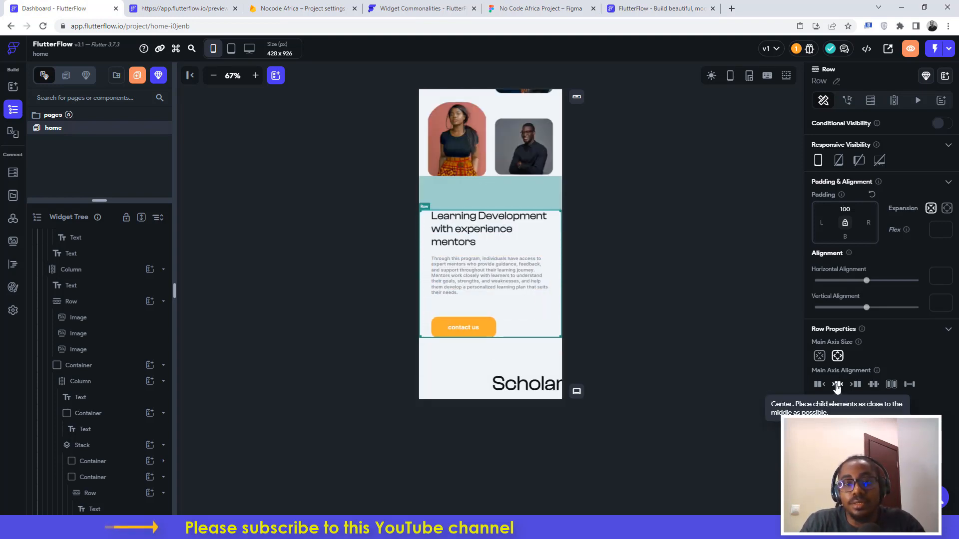
click(653, 221)
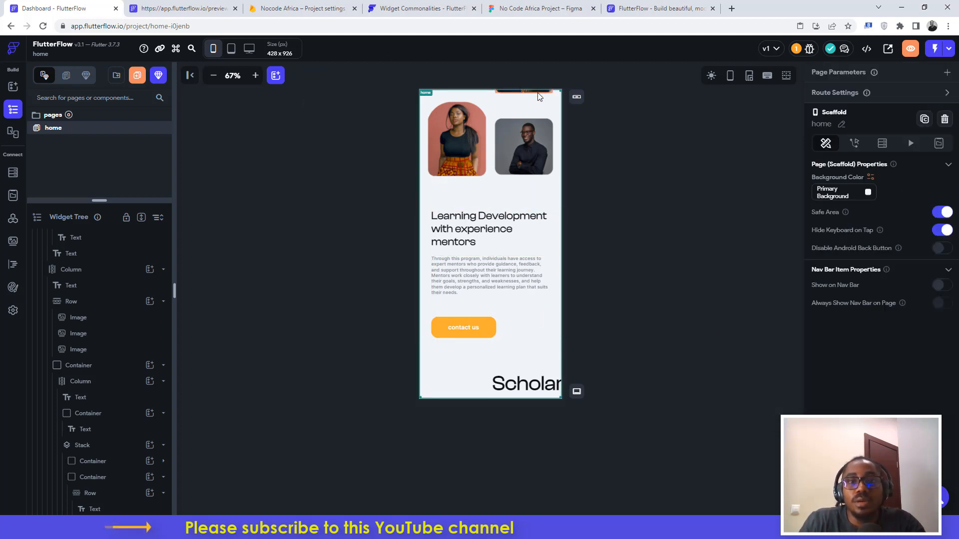
- Switch to Figma and review the remaining mobile sections from Learning Development through Scholarship, Mentors and testimonials to the waitlist banner
click(537, 8)
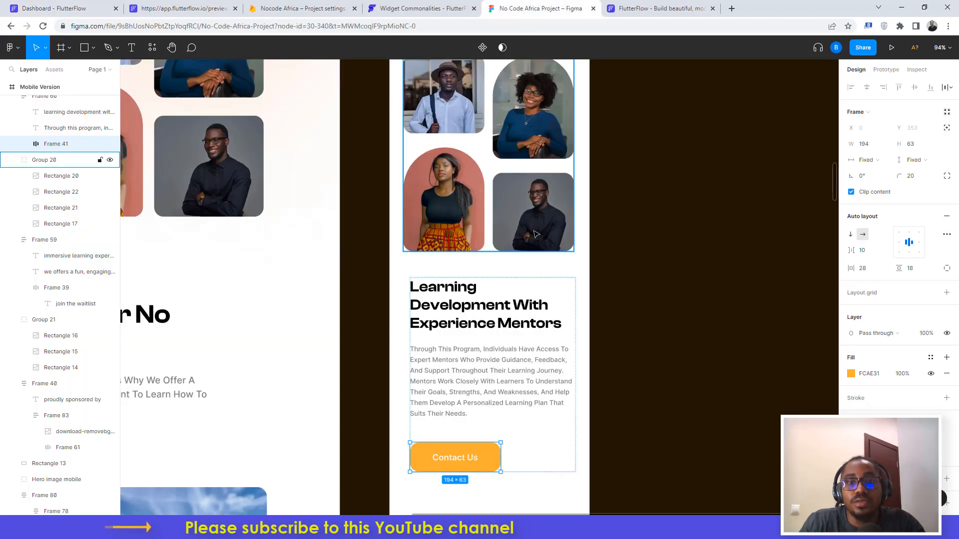
scroll(492, 290, down, 3)
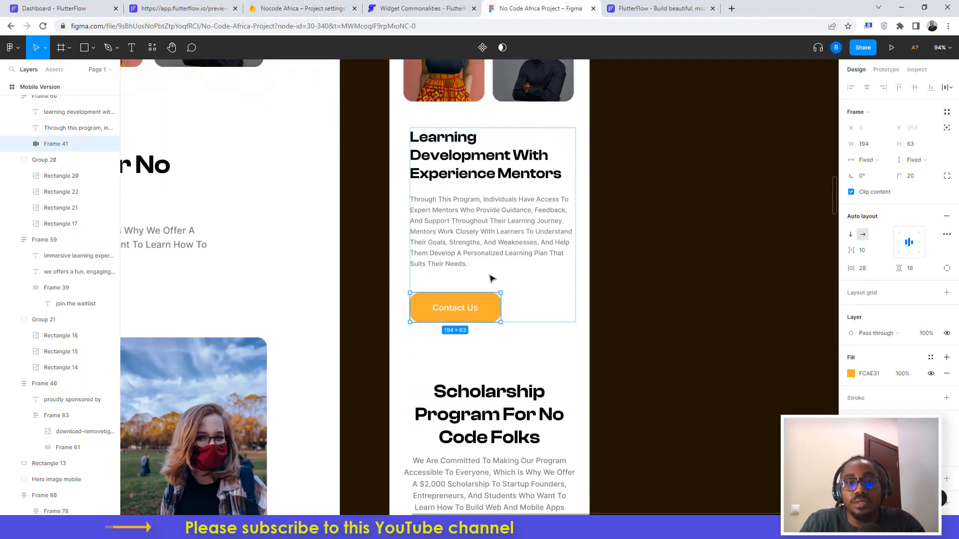
scroll(491, 278, down, 7)
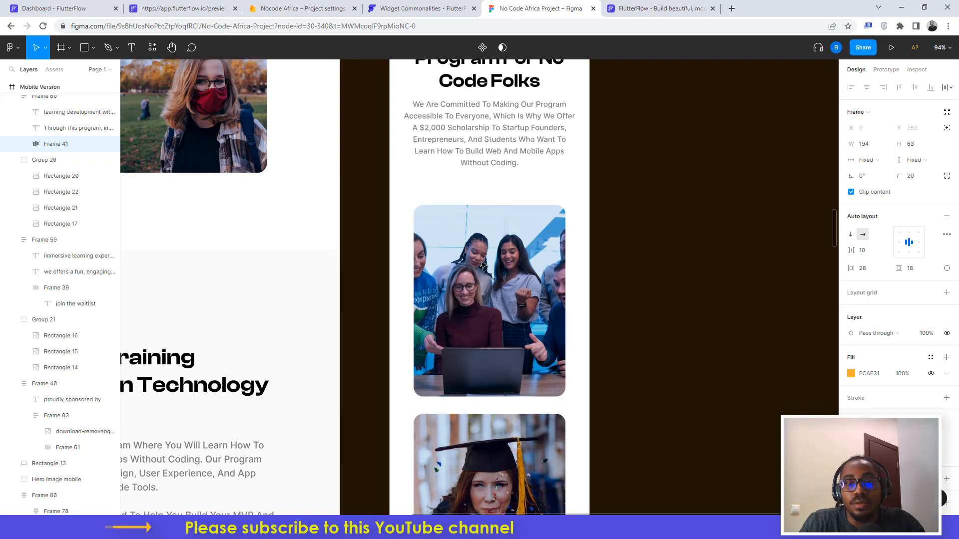
scroll(483, 263, down, 10)
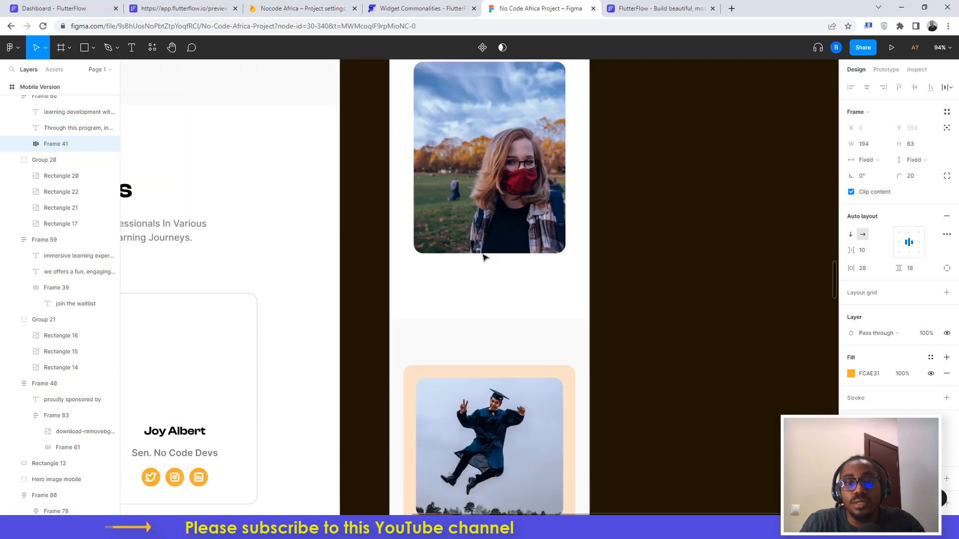
scroll(484, 257, down, 12)
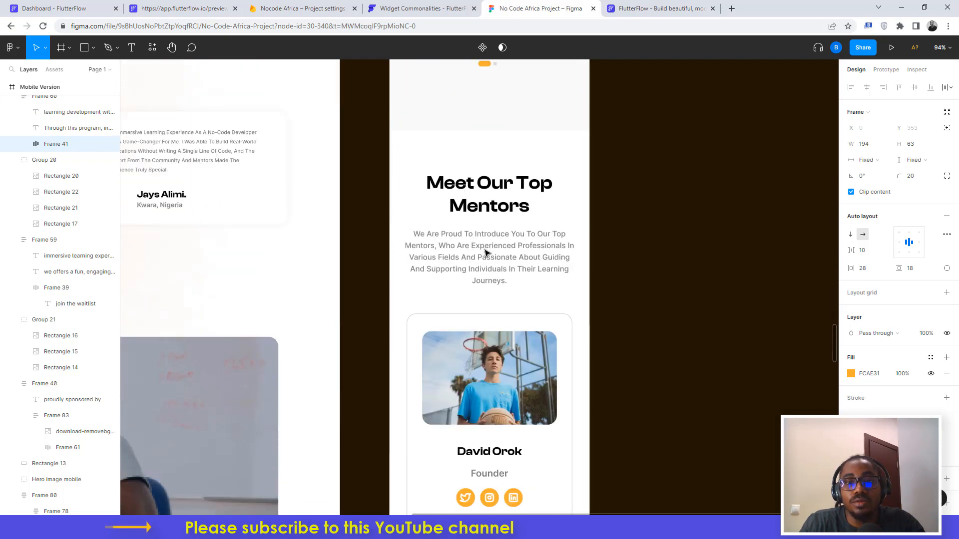
scroll(485, 252, down, 4)
scroll(492, 249, down, 2)
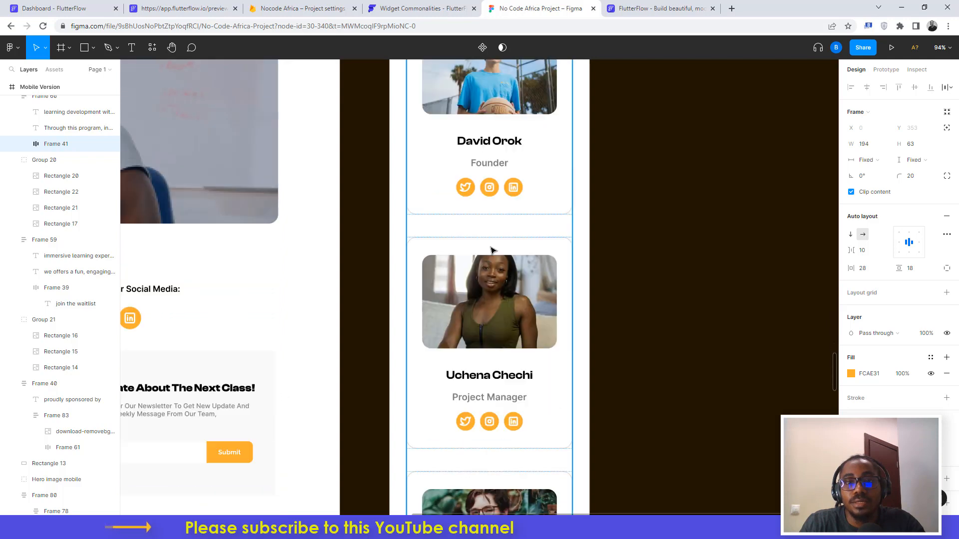
scroll(492, 249, down, 12)
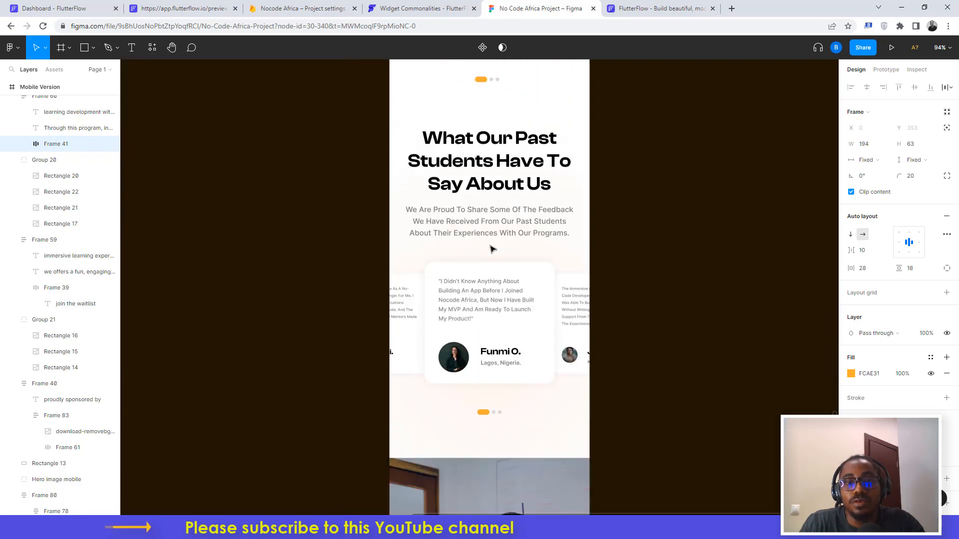
scroll(492, 248, down, 5)
scroll(492, 247, up, 1)
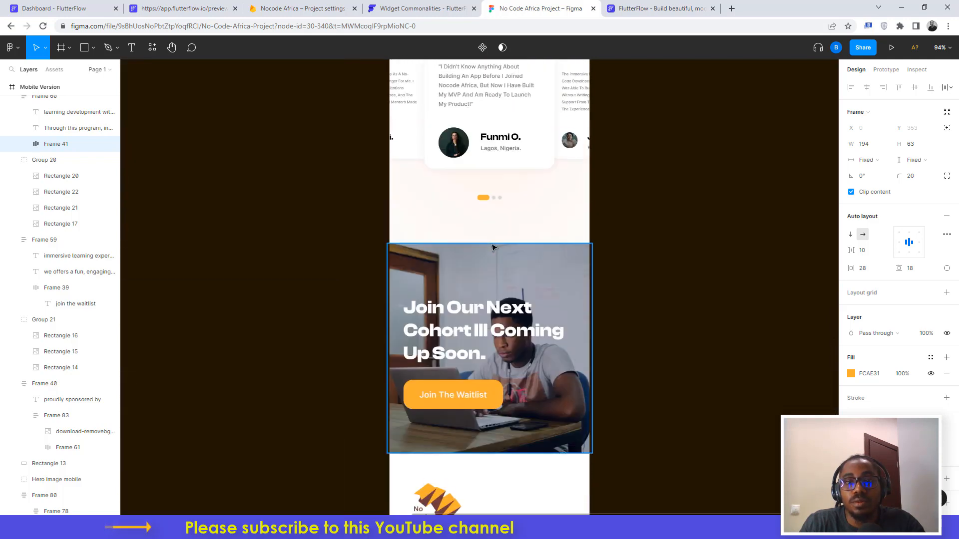
scroll(492, 248, up, 20)
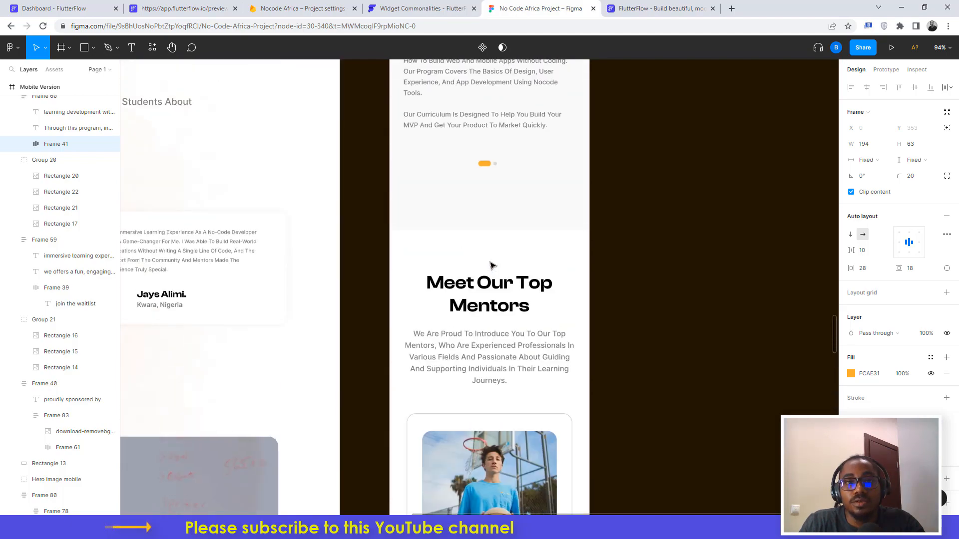
scroll(492, 266, up, 12)
scroll(489, 270, up, 4)
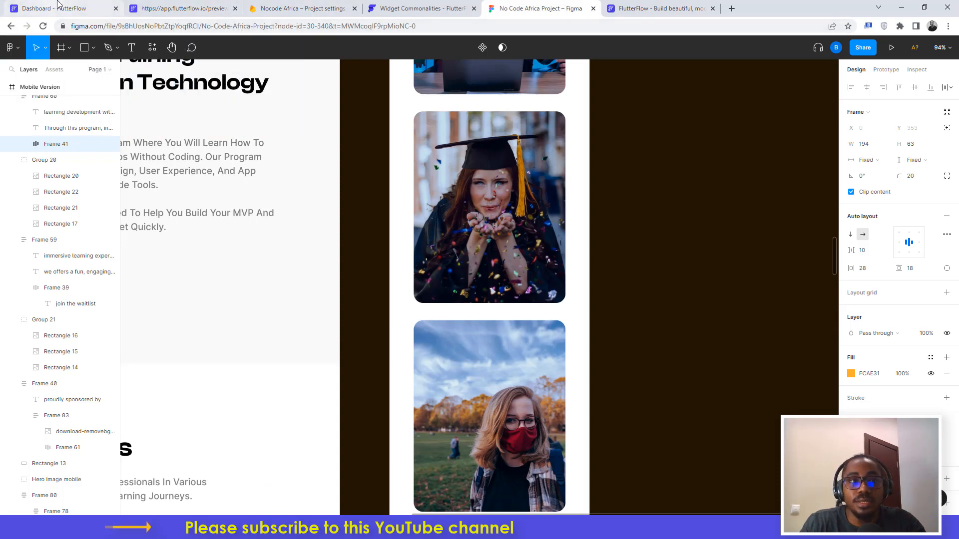
- Return to FlutterFlow, launch the home page preview and review the mobile layout from the hero down to the unadapted lower sections
click(83, 6)
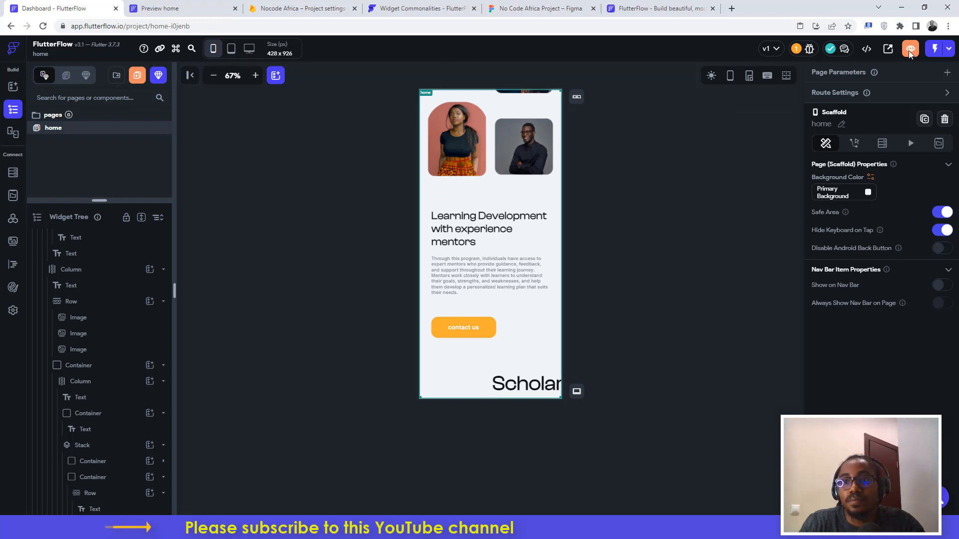
click(909, 49)
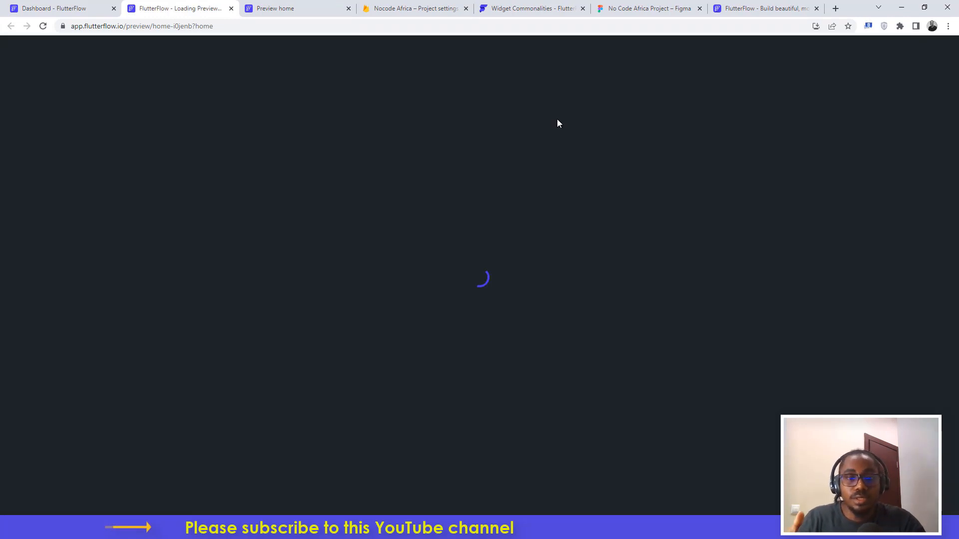
scroll(557, 223, down, 5)
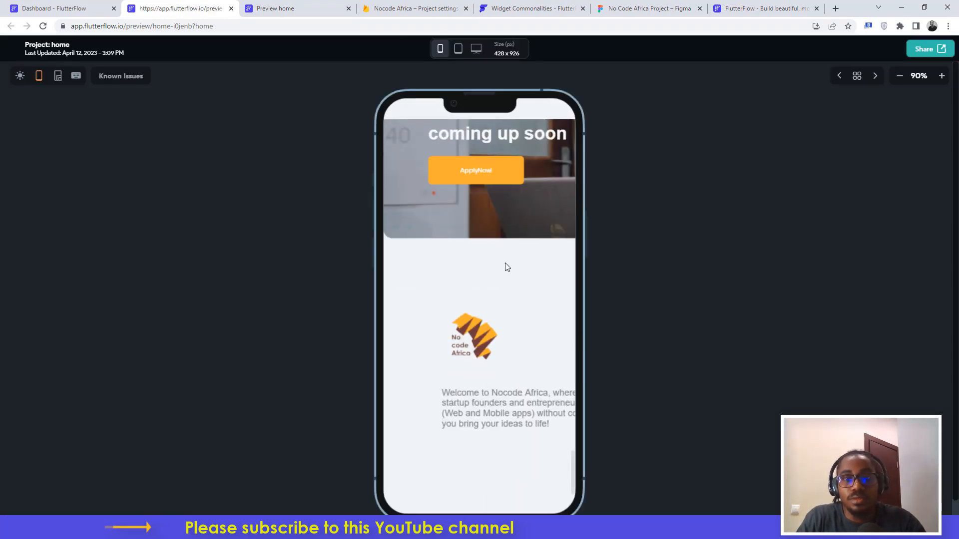
scroll(506, 267, down, 5)
scroll(489, 261, up, 20)
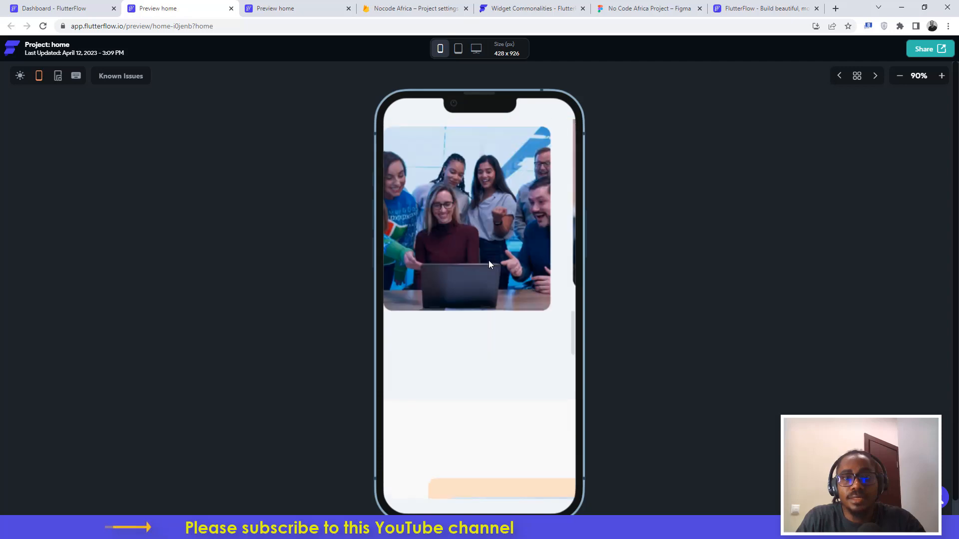
scroll(488, 264, up, 6)
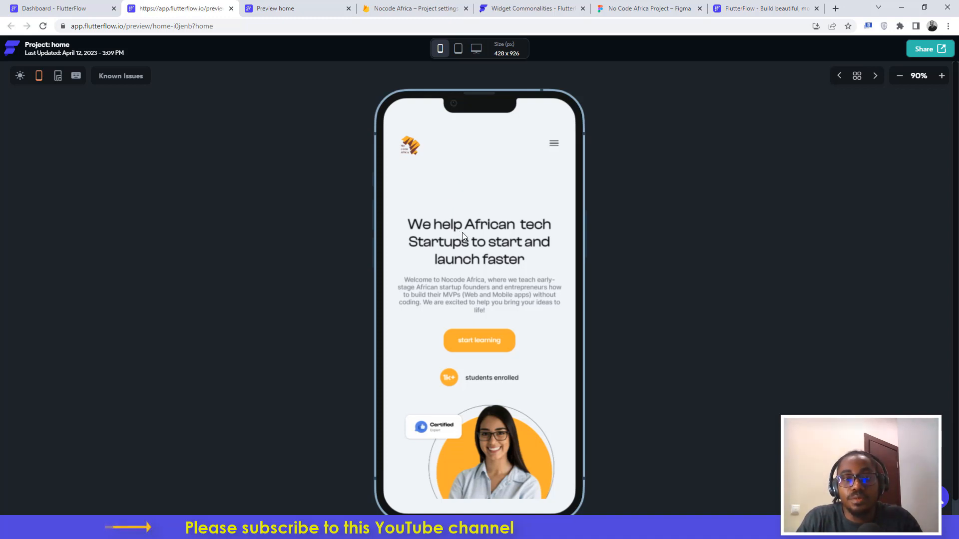
scroll(463, 235, down, 10)
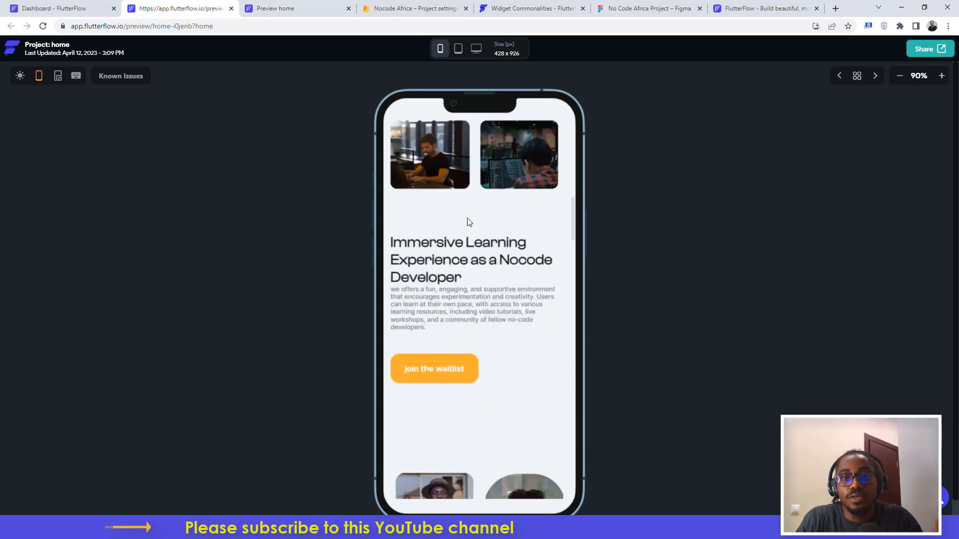
scroll(469, 222, down, 12)
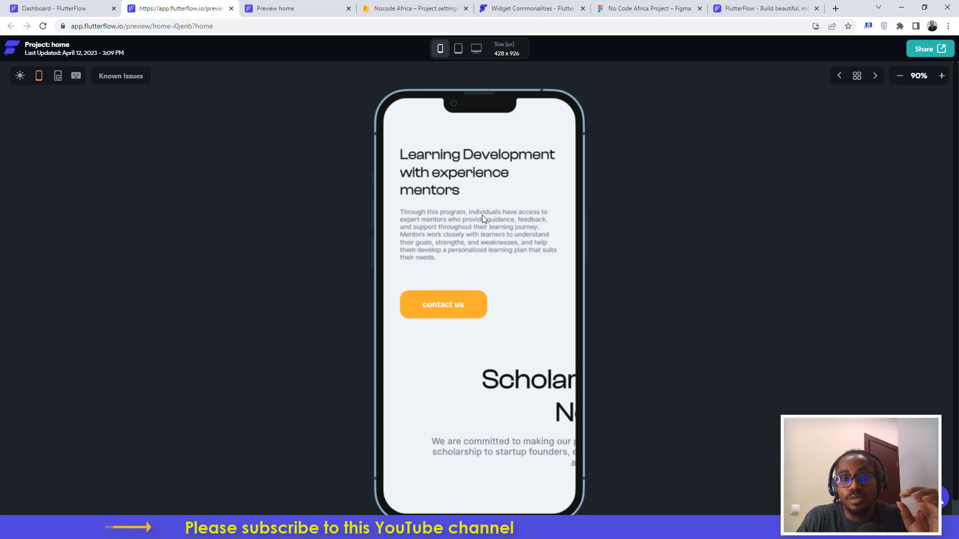
scroll(482, 219, down, 10)
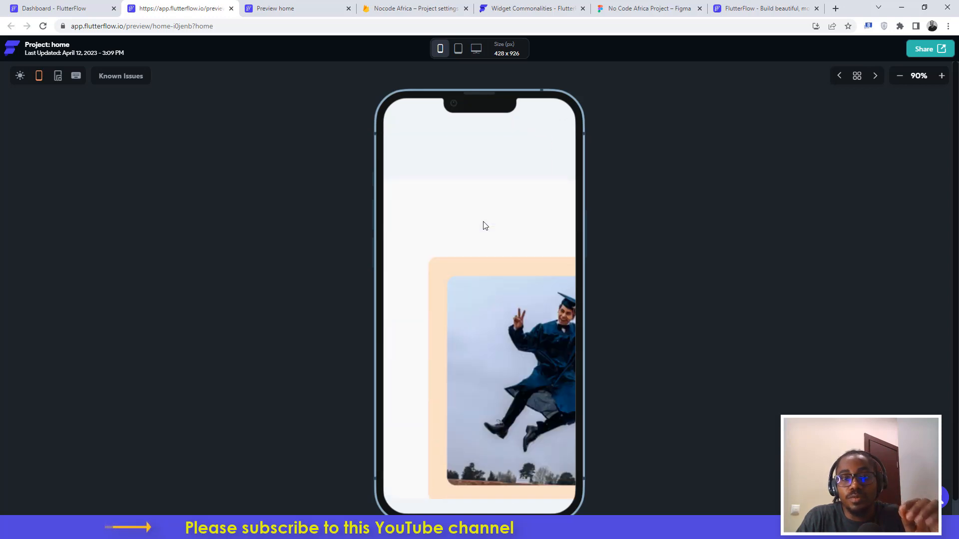
scroll(483, 223, up, 10)
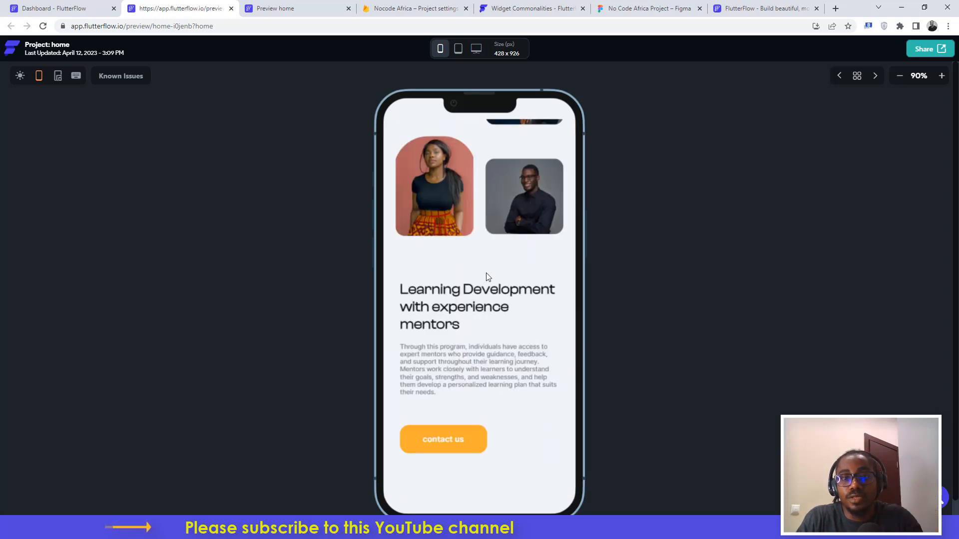
scroll(488, 277, up, 10)
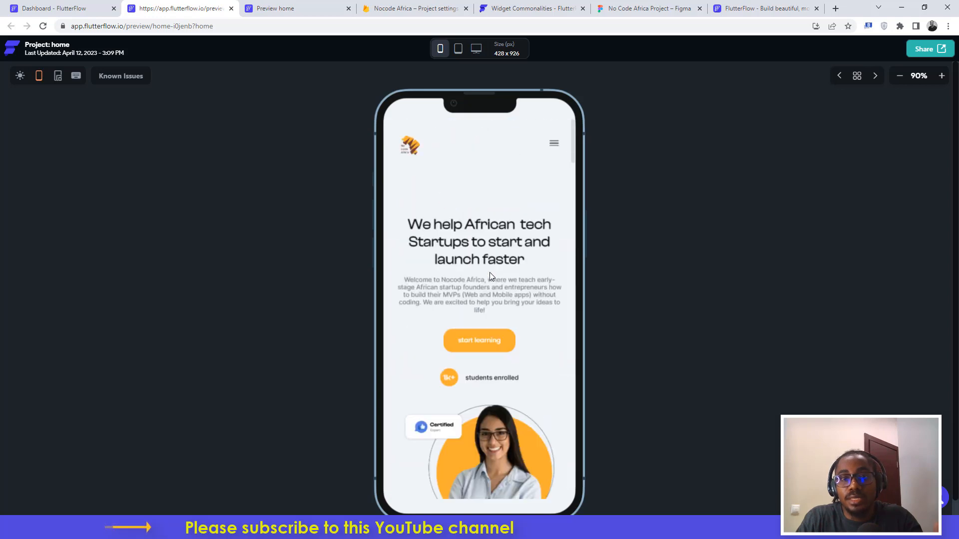
scroll(490, 271, down, 10)
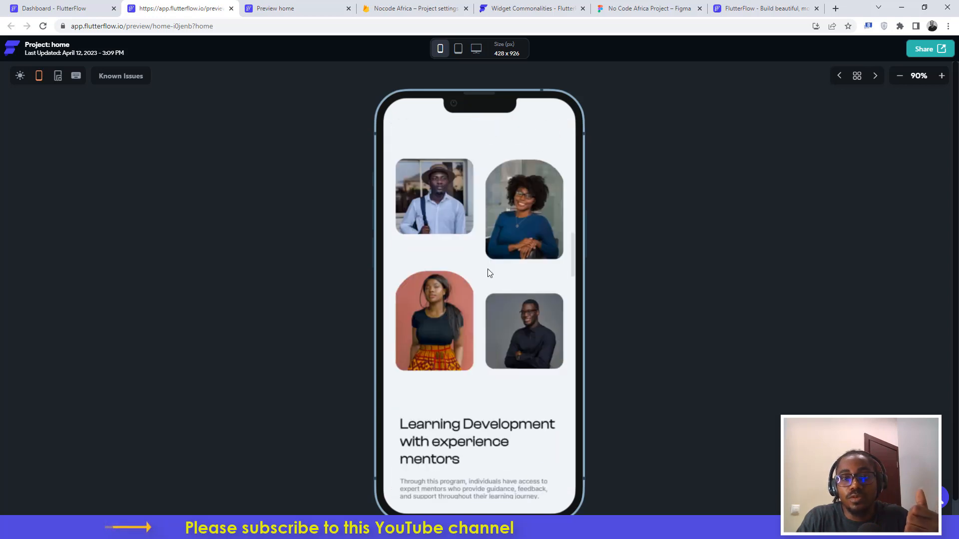
scroll(487, 270, down, 10)
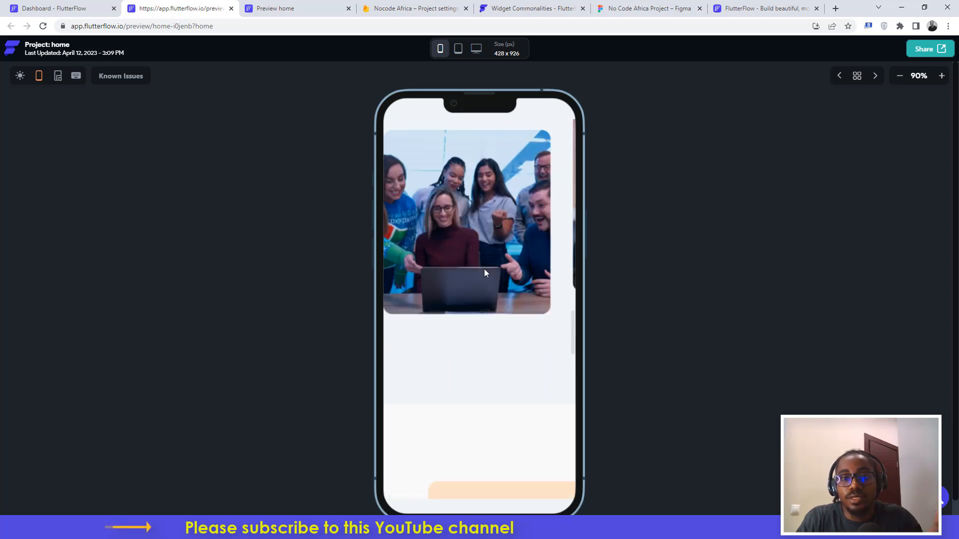
scroll(484, 271, down, 3)
scroll(484, 272, up, 8)
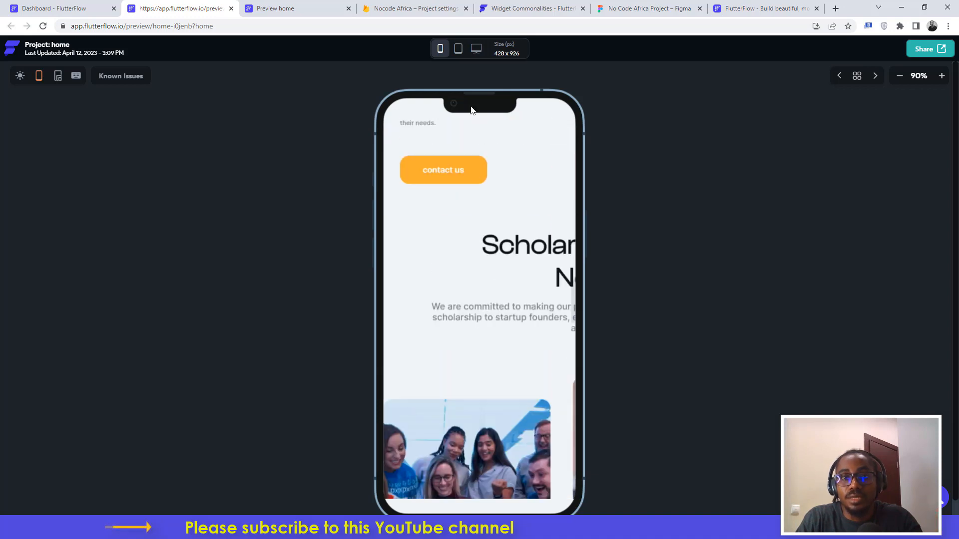
- Switch the preview to the Macbook Pro 14" size and review the desktop home page from the hero to the footer
click(470, 52)
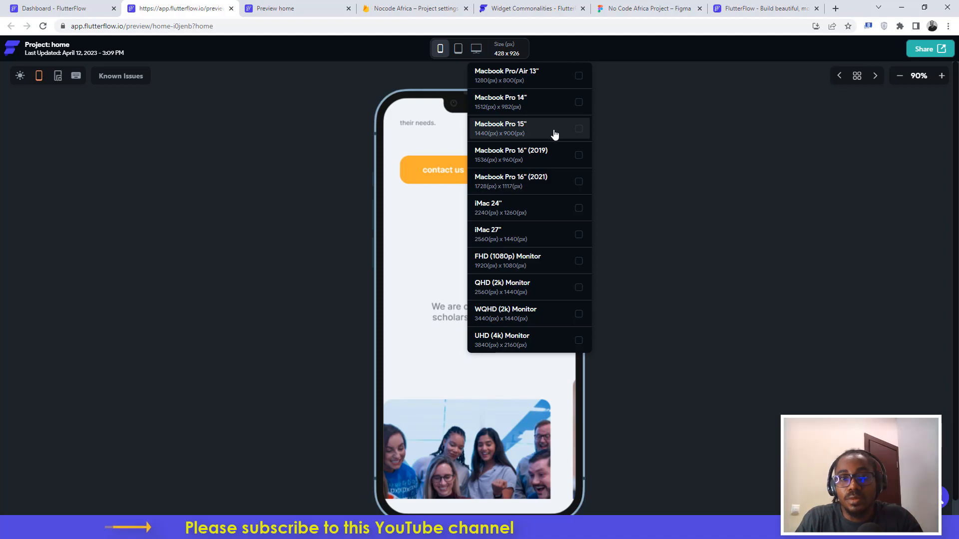
click(576, 106)
scroll(592, 192, up, 10)
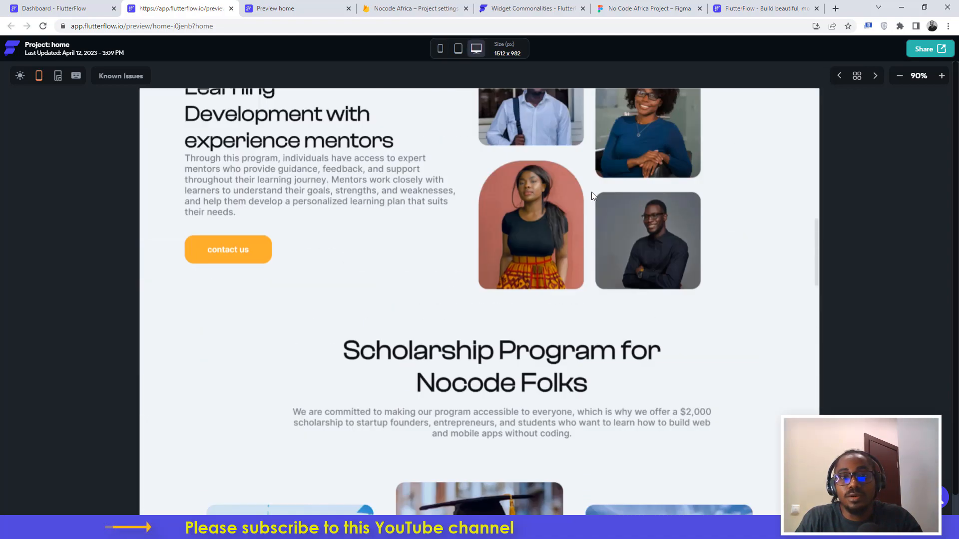
scroll(592, 194, up, 10)
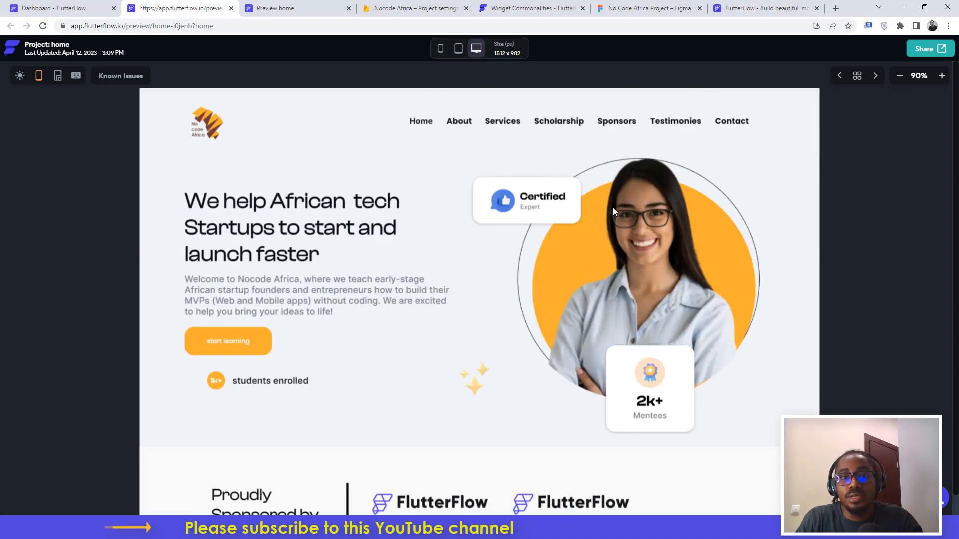
scroll(613, 208, down, 15)
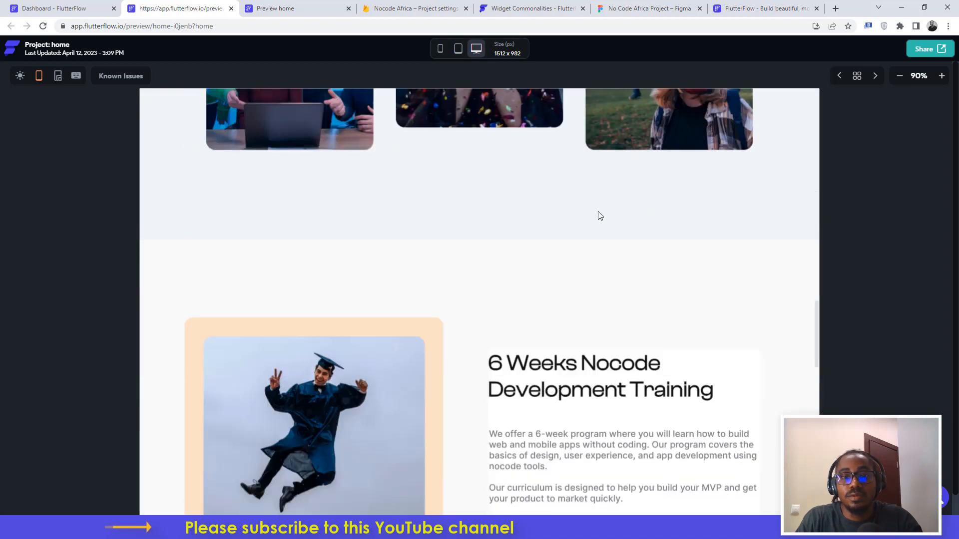
scroll(600, 215, down, 15)
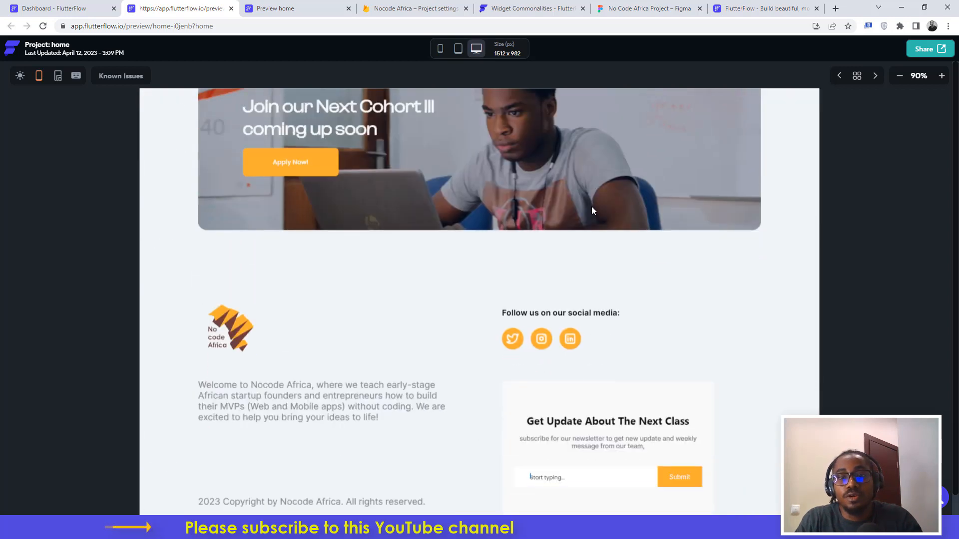
scroll(592, 206, down, 2)
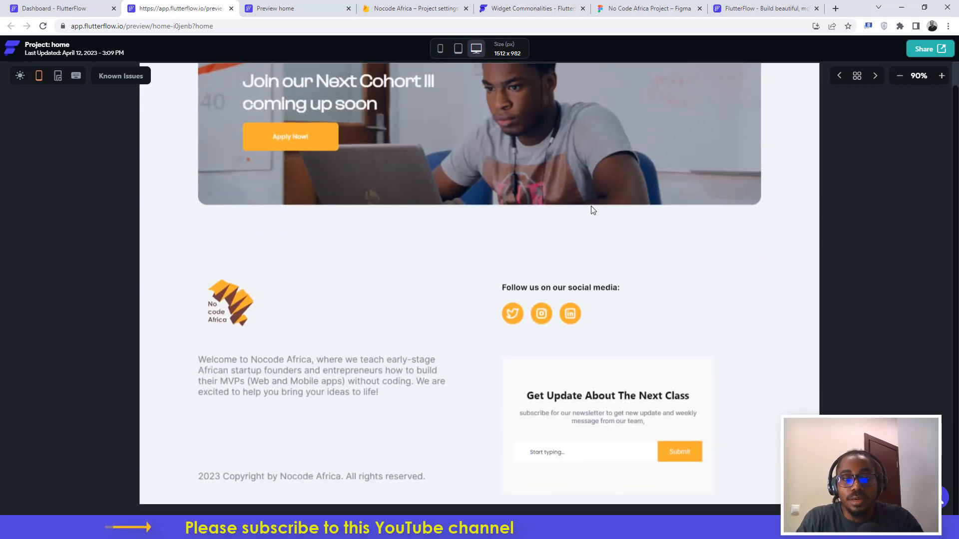